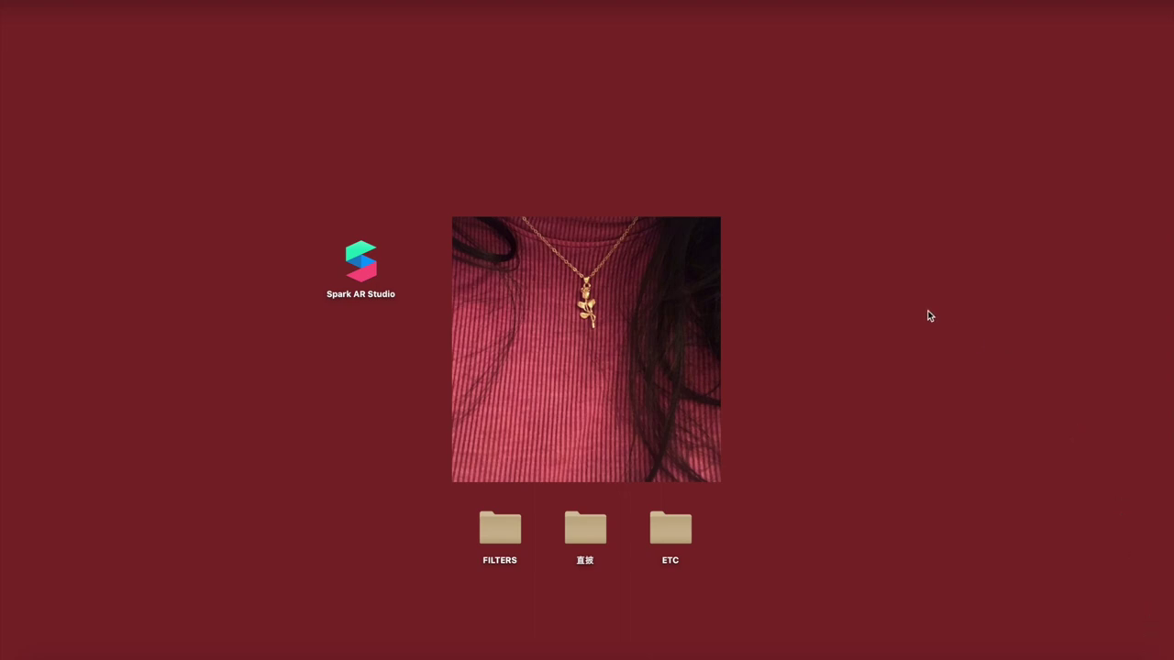
# - Open Spark AR Studio and create a new Face Tracking project
pyautogui.click(357, 260)
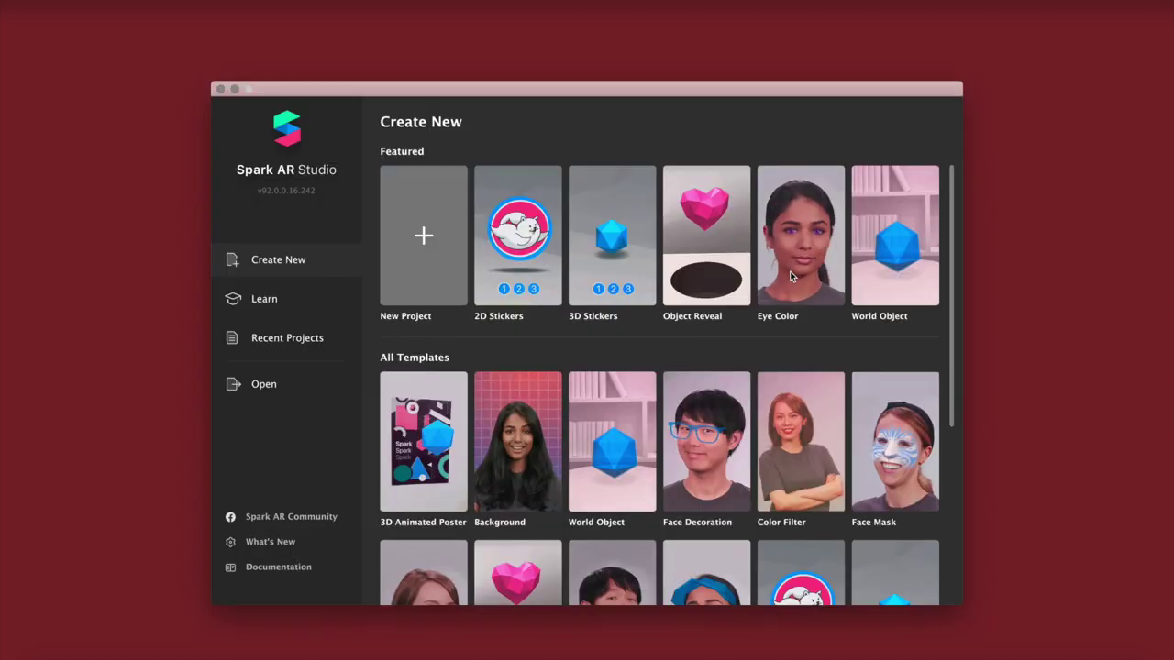
pyautogui.click(424, 255)
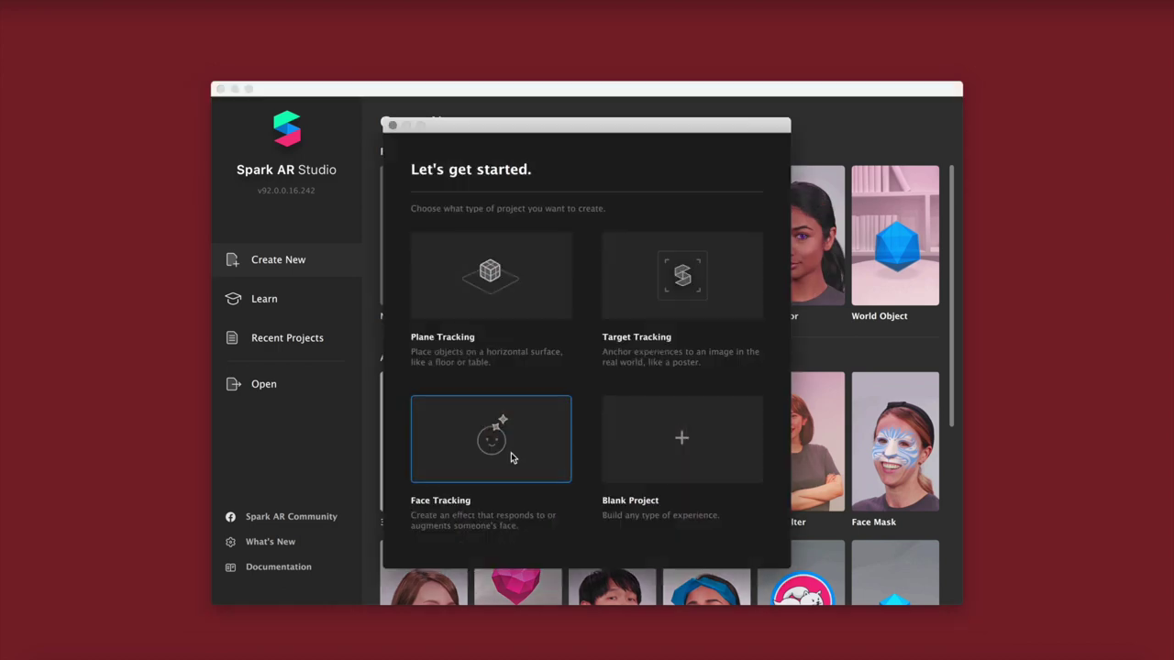
pyautogui.click(408, 401)
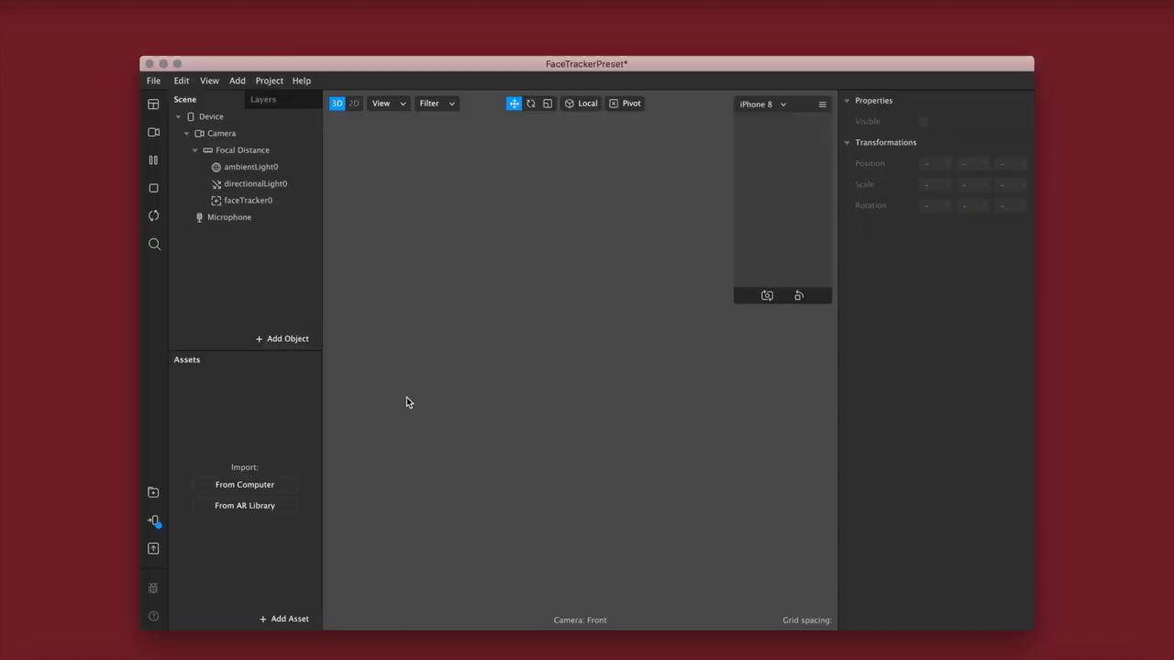
# - Switch the real-time simulation to the fourth sample face video in the first row and enlarge the iPhone 8 preview
pyautogui.click(154, 134)
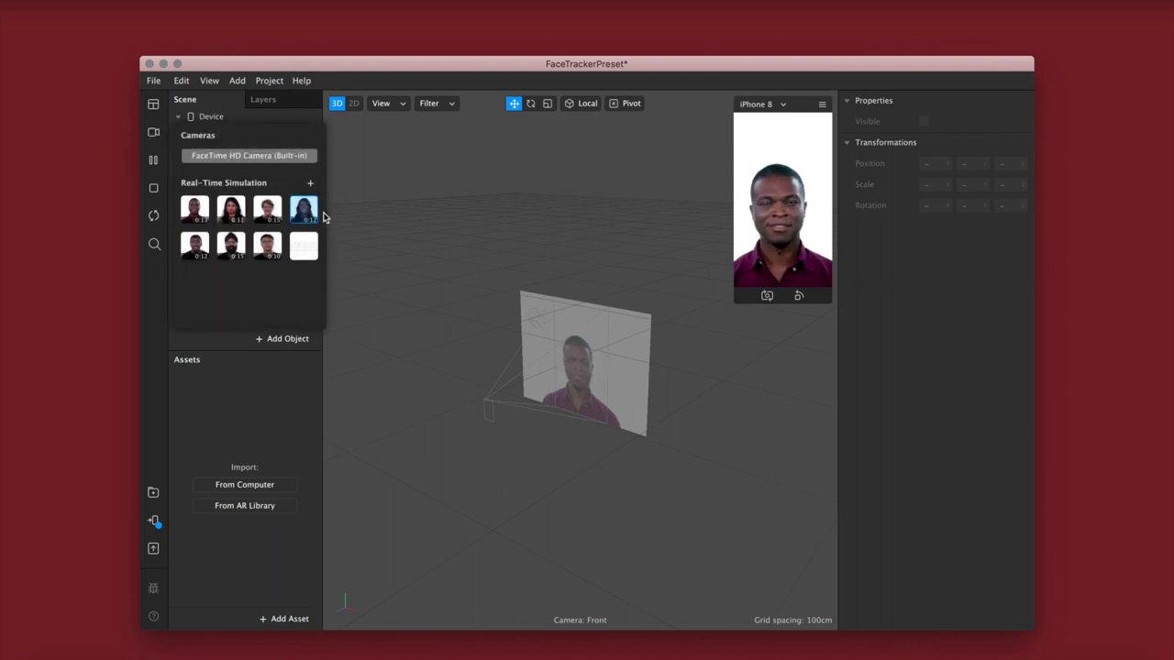
pyautogui.click(305, 211)
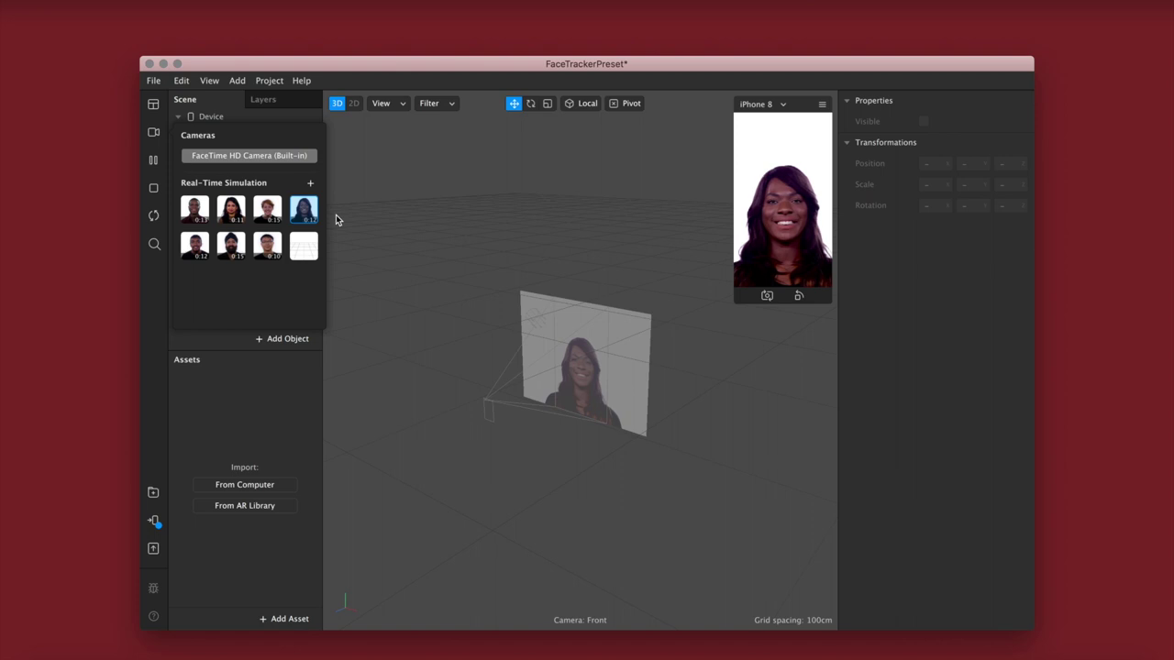
pyautogui.click(193, 116)
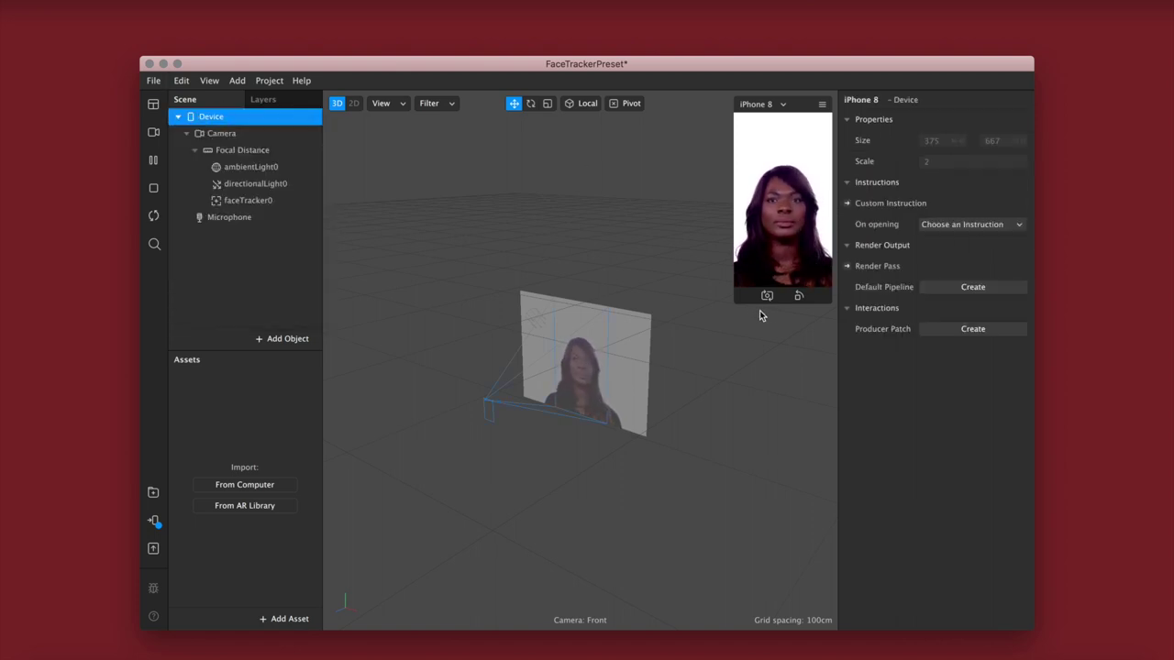
pyautogui.moveTo(734, 303); pyautogui.dragTo(646, 415)
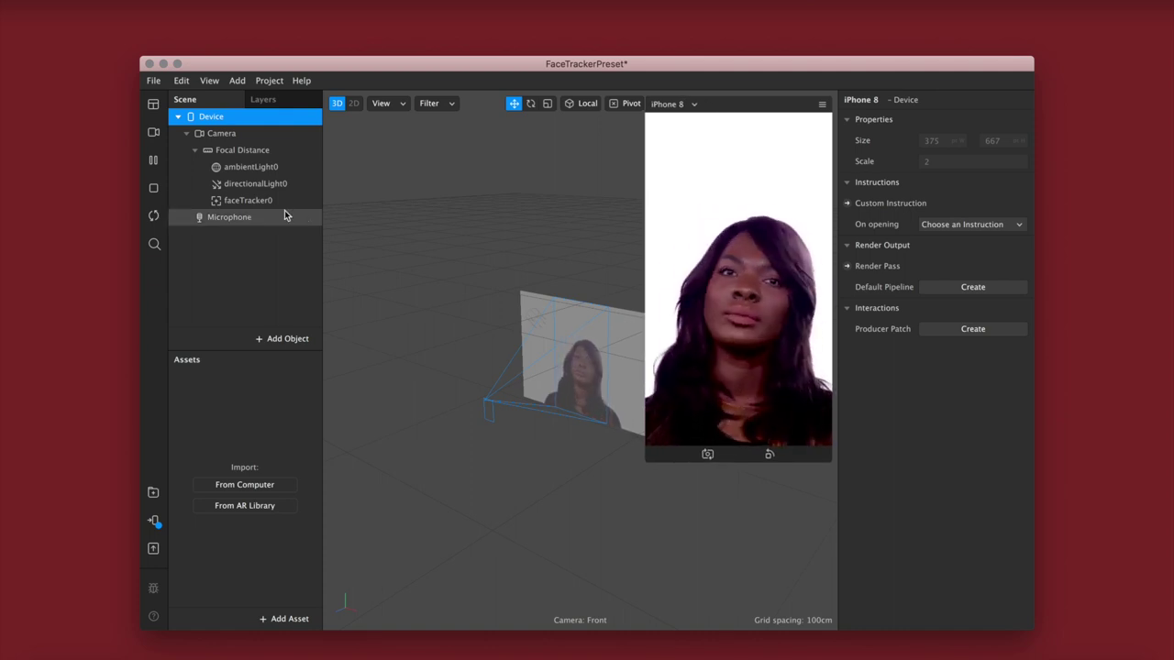
# - Rename the faceTracker0 object in the scene as "Face Tracker"
pyautogui.doubleClick(249, 203)
pyautogui.write('Face Tracker')
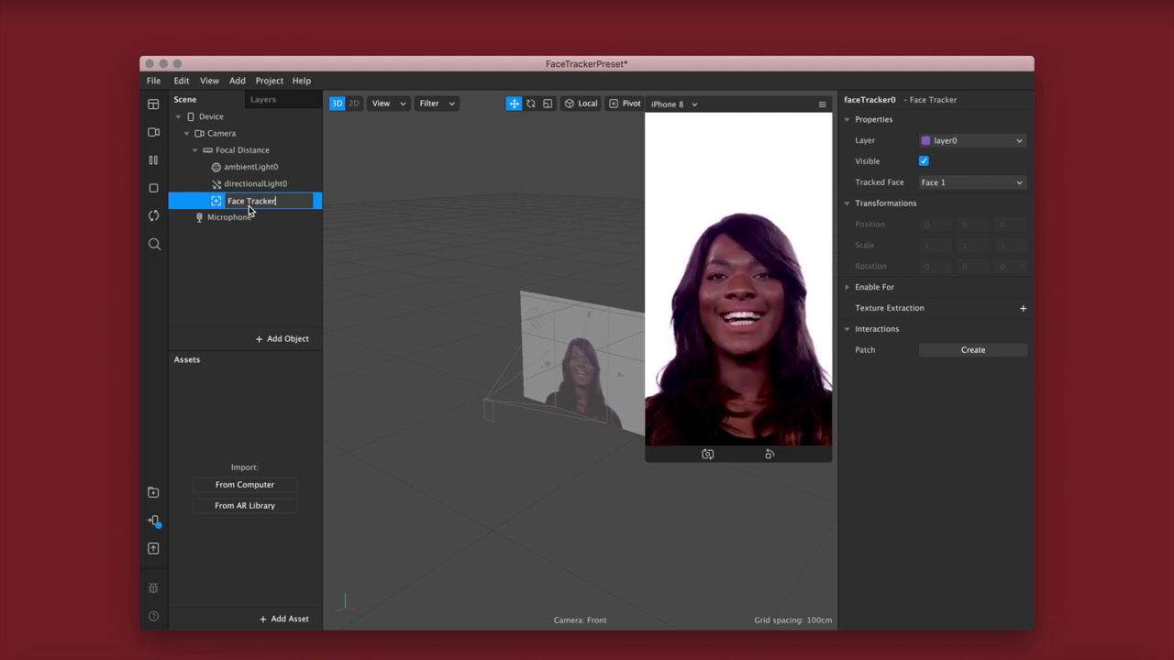
pyautogui.press('Return')
# - Add a null object under Face Tracker and name it "Eyes"
pyautogui.rightClick(248, 211)
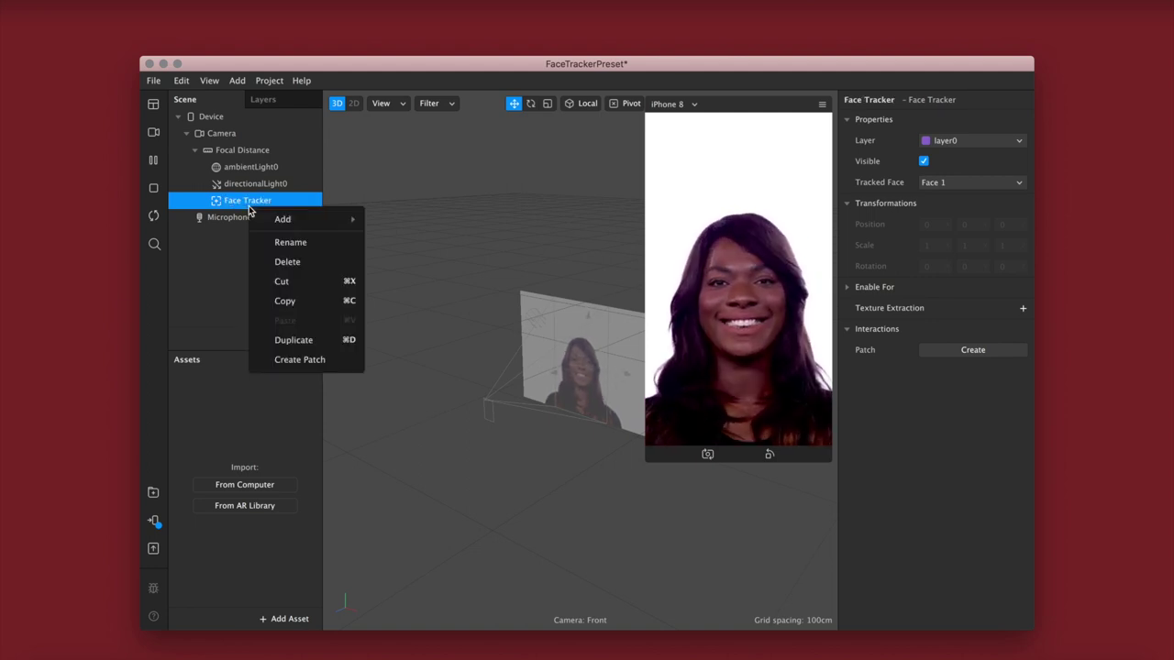
pyautogui.moveTo(293, 219)
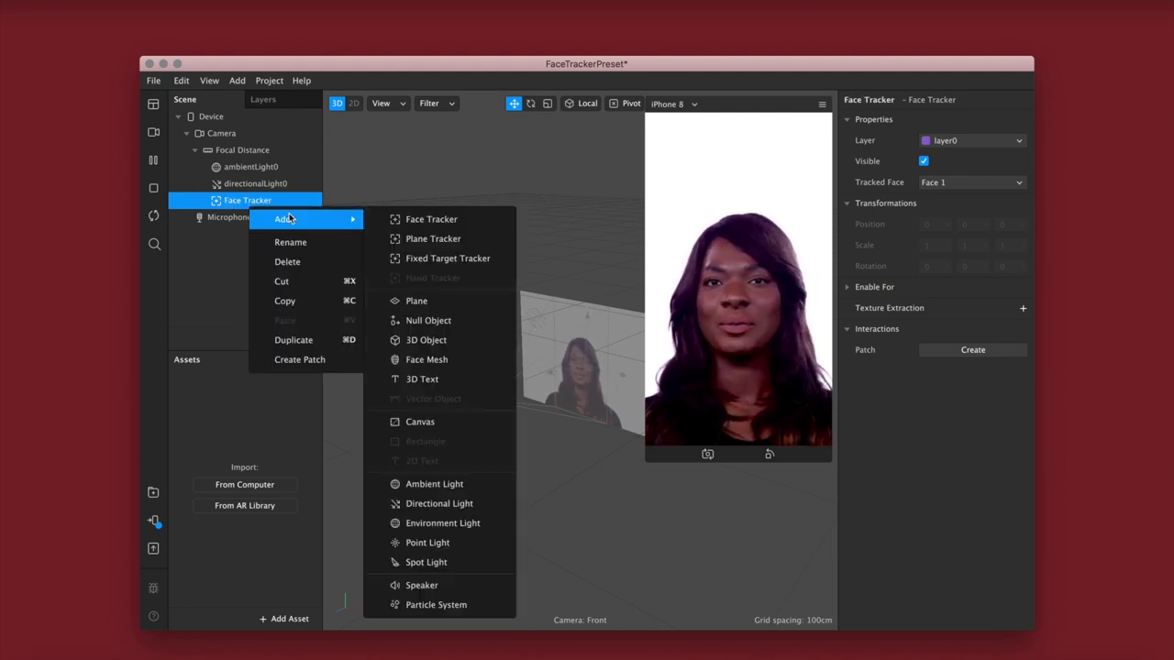
pyautogui.click(467, 321)
pyautogui.doubleClick(261, 220)
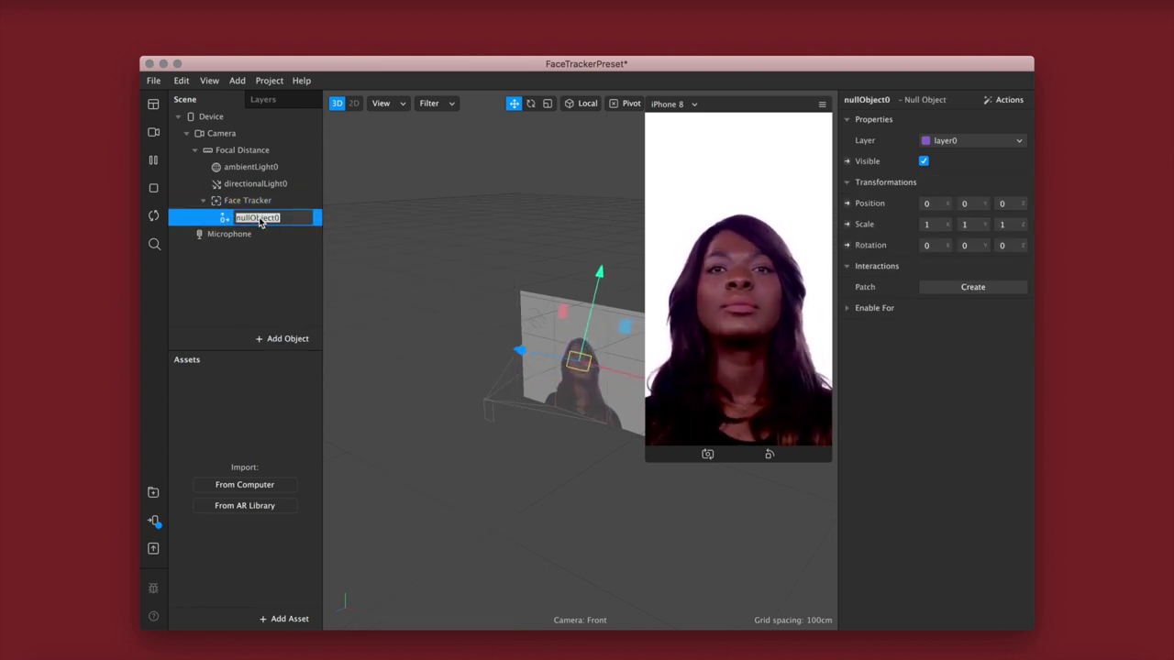
pyautogui.write('Eye')
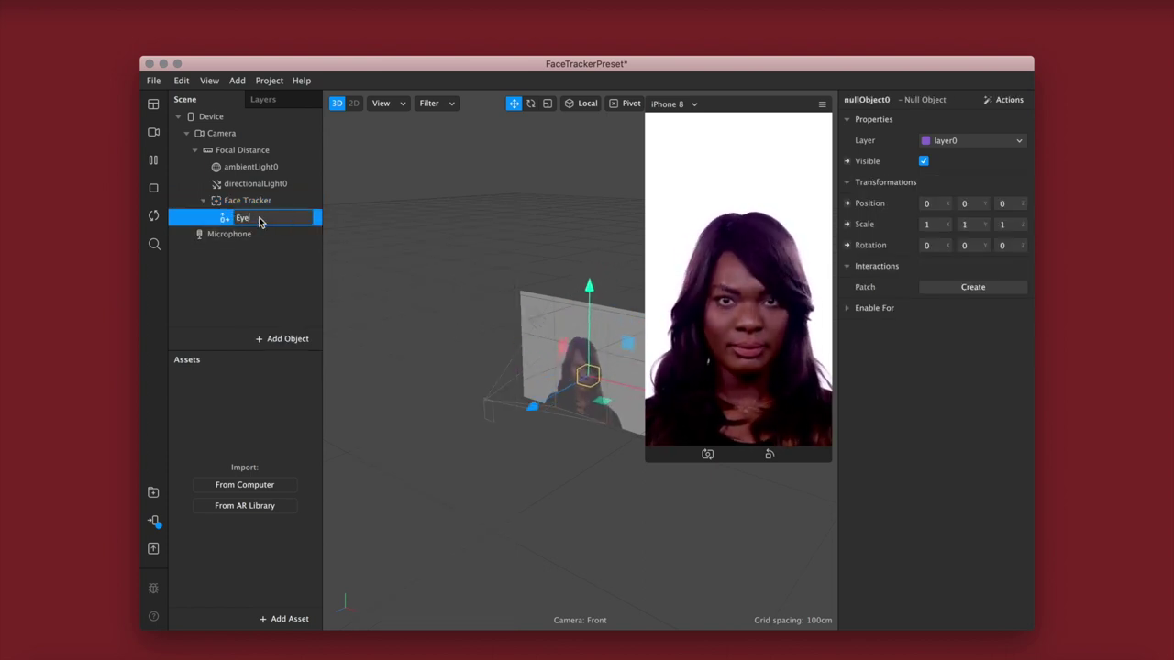
pyautogui.write('s')
pyautogui.press('Return')
# - Add a null object inside Eyes and name it "Left"
pyautogui.rightClick(259, 221)
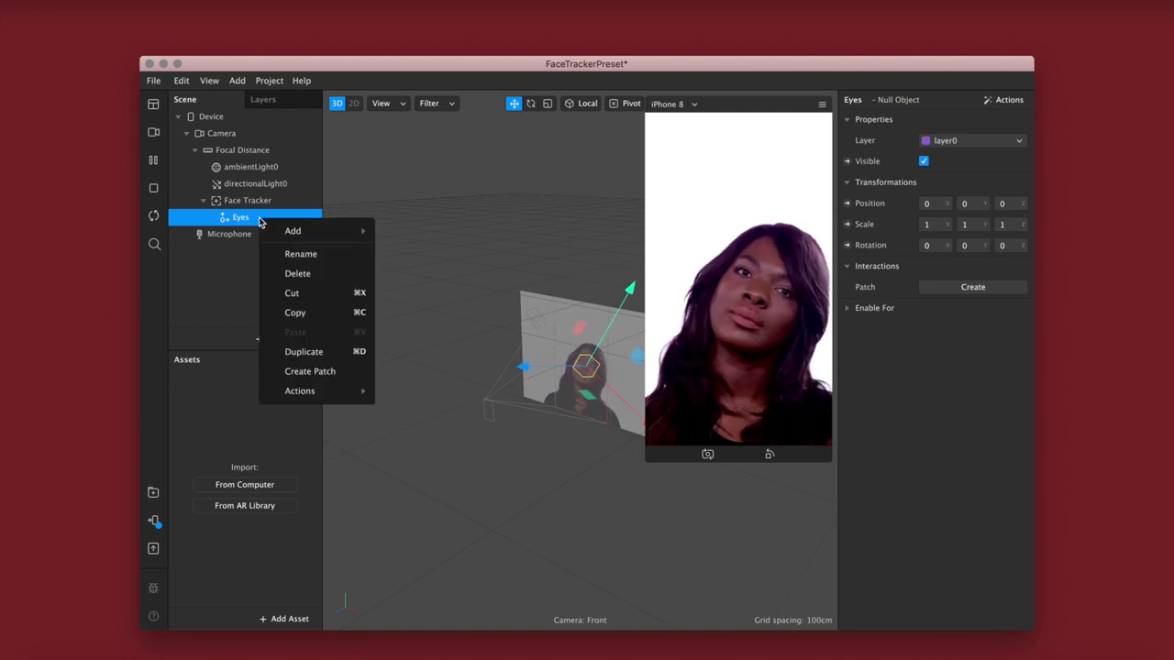
pyautogui.moveTo(304, 231)
pyautogui.click(449, 338)
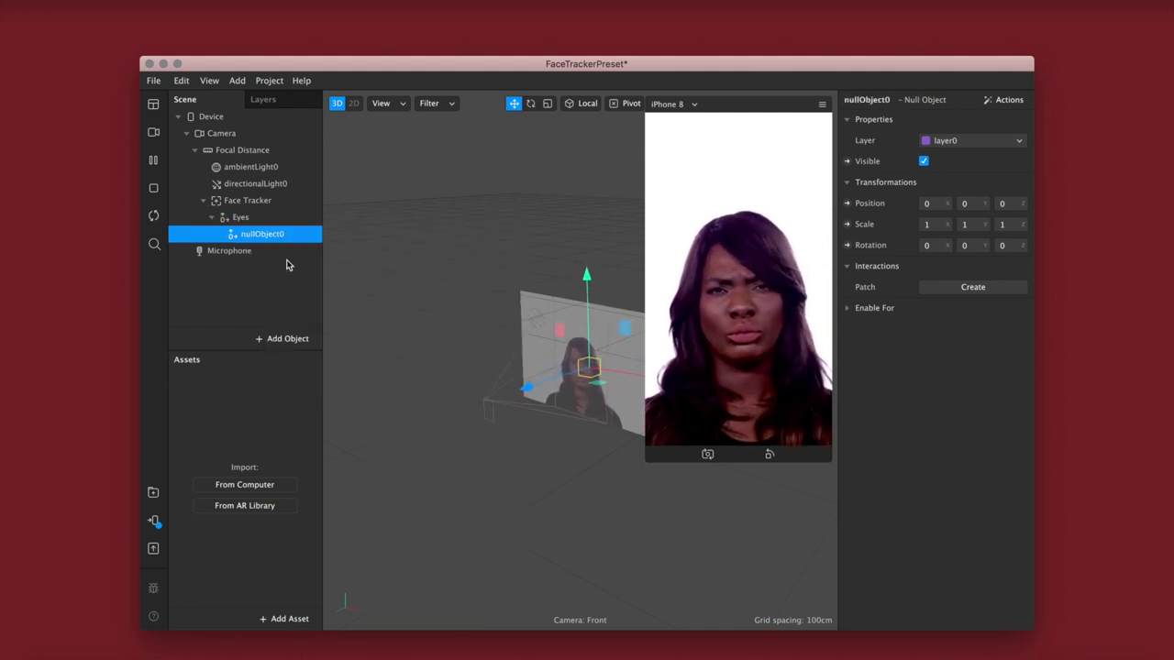
pyautogui.doubleClick(266, 235)
pyautogui.write('Left')
pyautogui.press('Return')
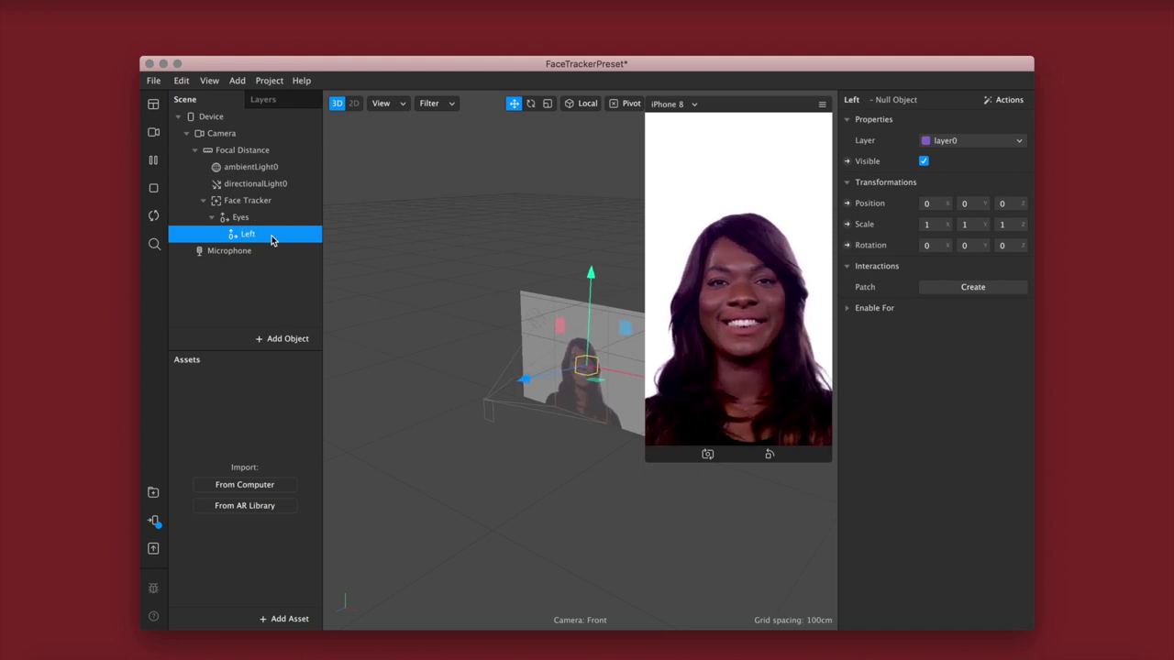
# - Add a plane inside the Left null object and name it "Left Eye"
pyautogui.rightClick(272, 238)
pyautogui.moveTo(303, 254)
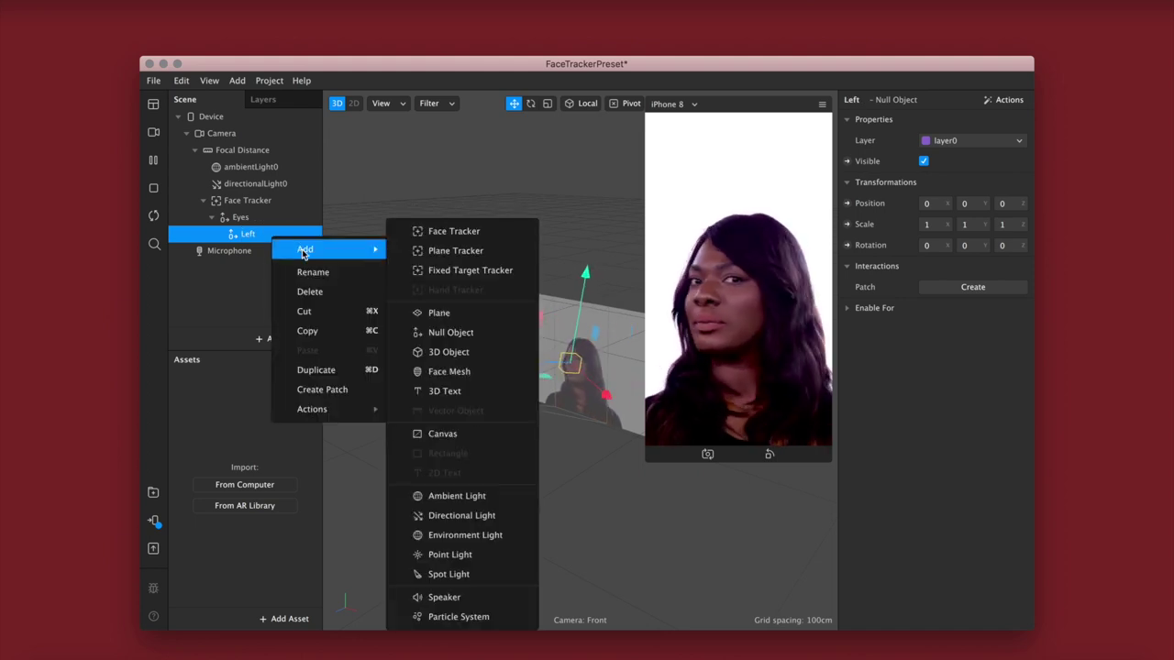
pyautogui.click(468, 314)
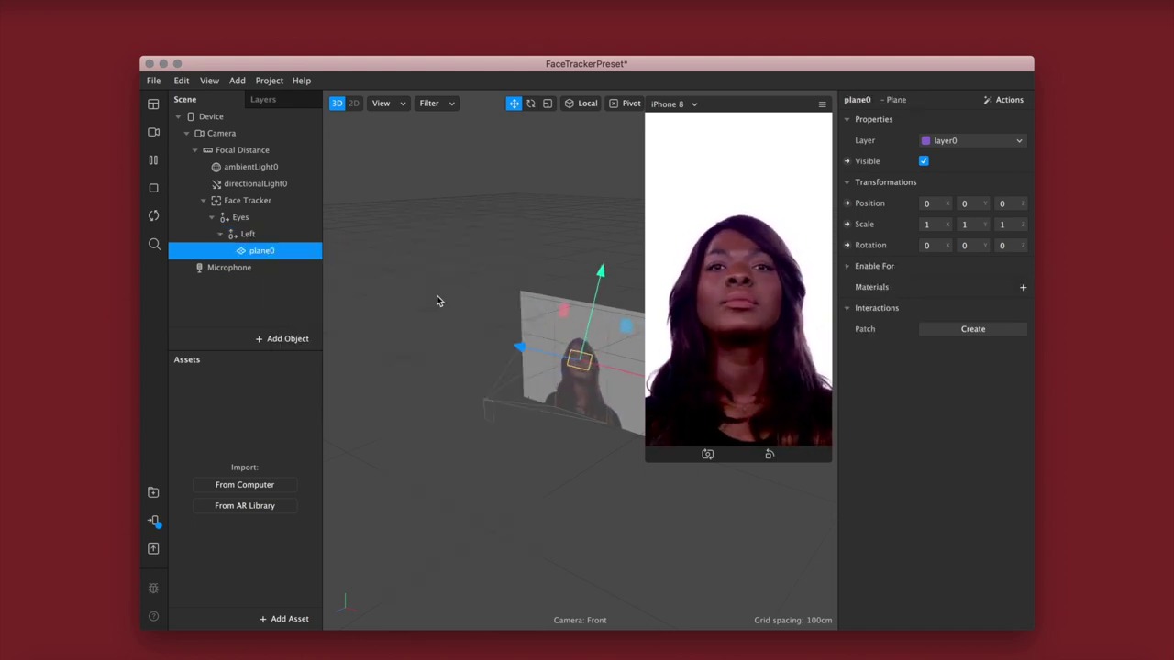
pyautogui.doubleClick(266, 255)
pyautogui.write('L')
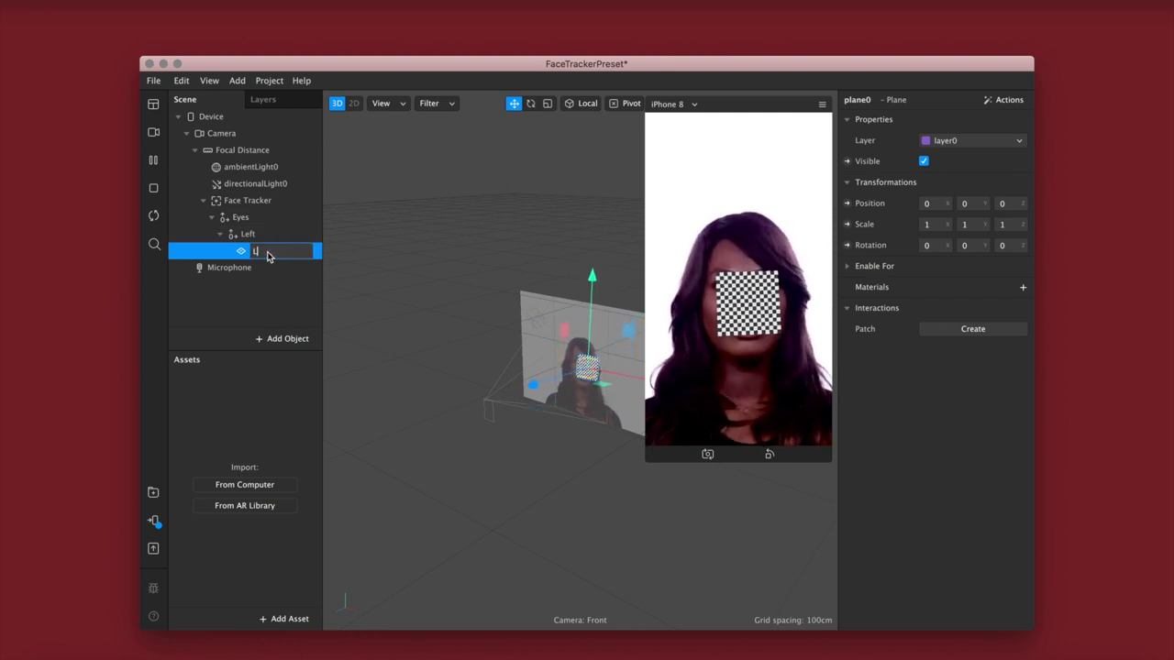
pyautogui.write('eft Ey')
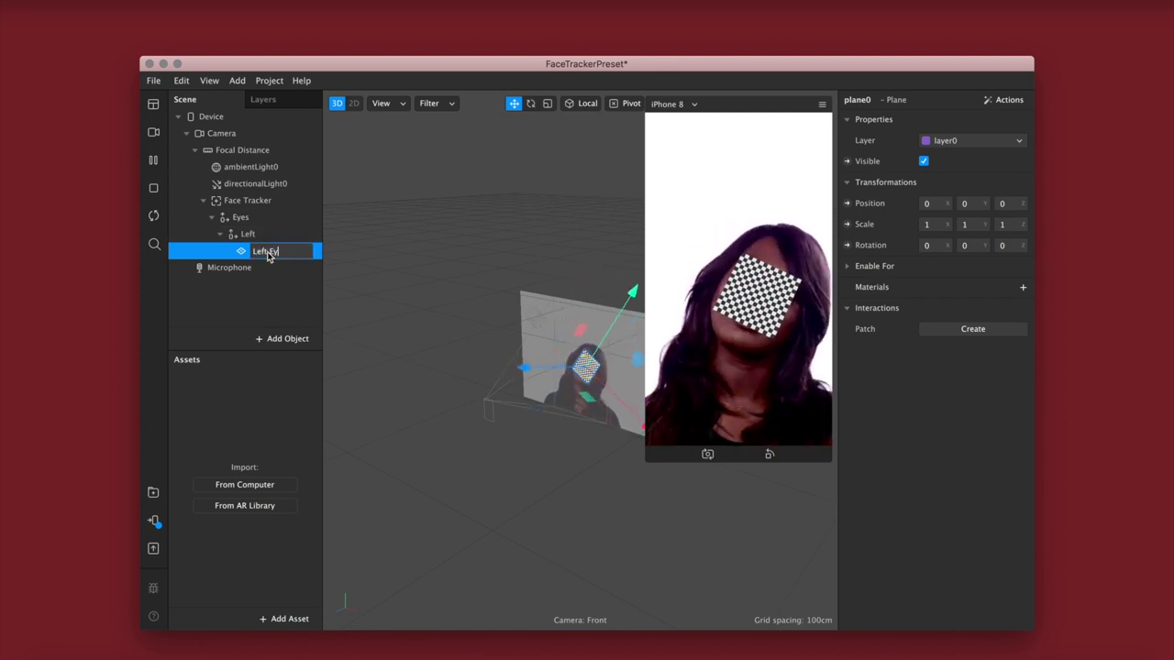
pyautogui.write('e')
pyautogui.press('Return')
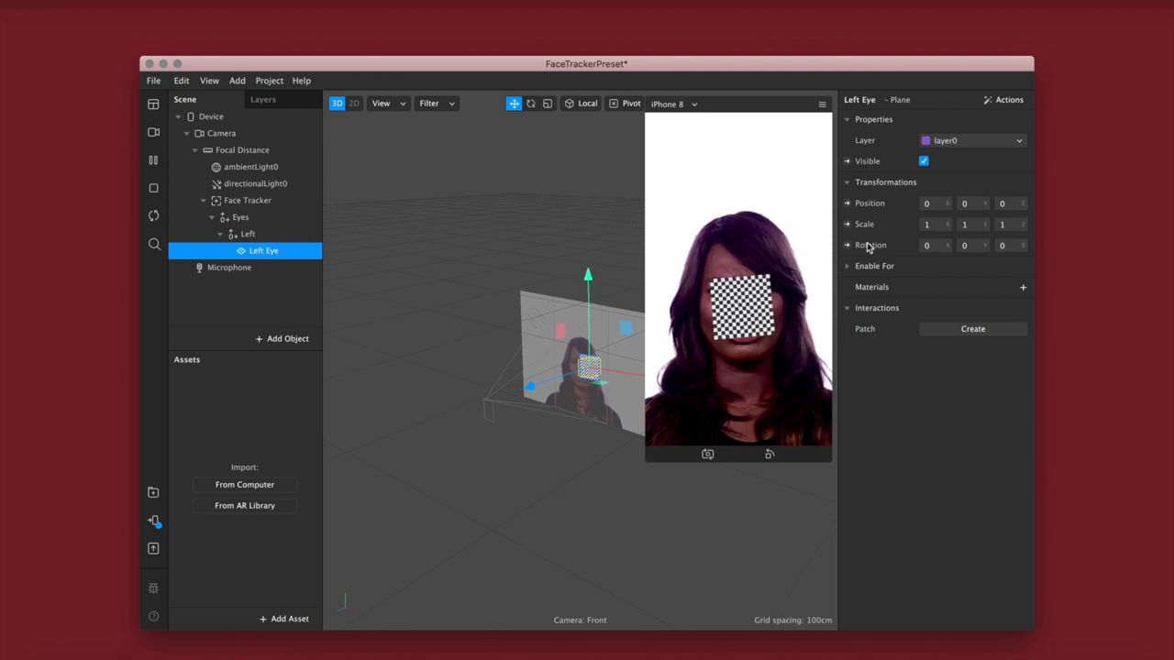
# - Set the Left Eye plane's X and Y scale to 0.16
pyautogui.click(930, 225)
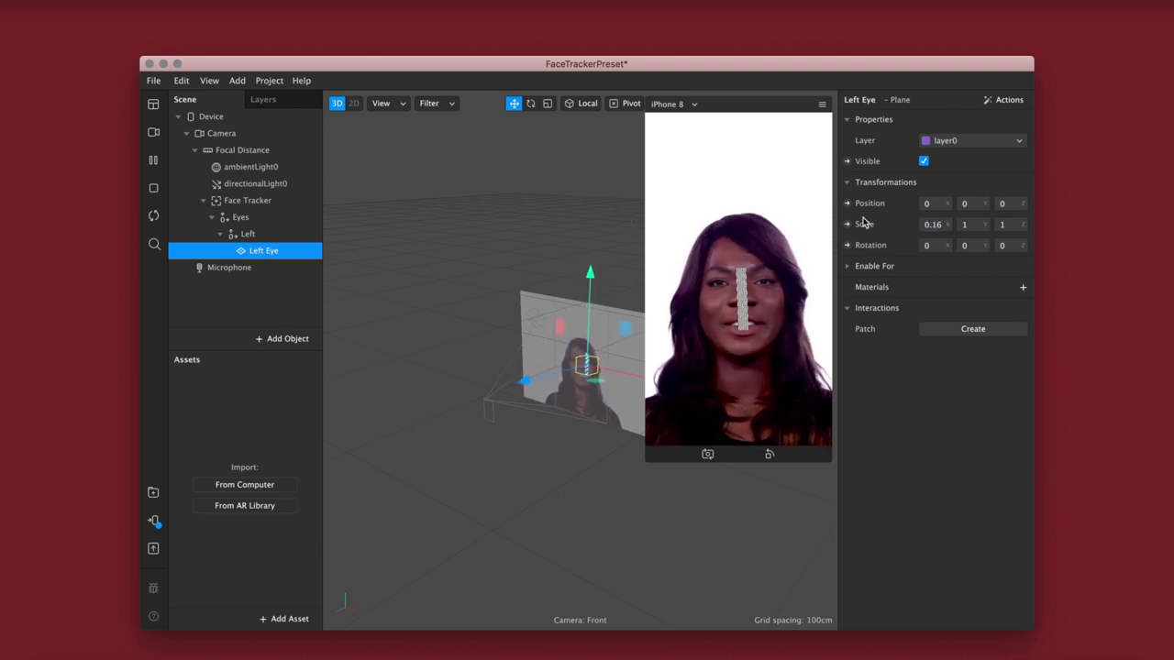
pyautogui.click(968, 225)
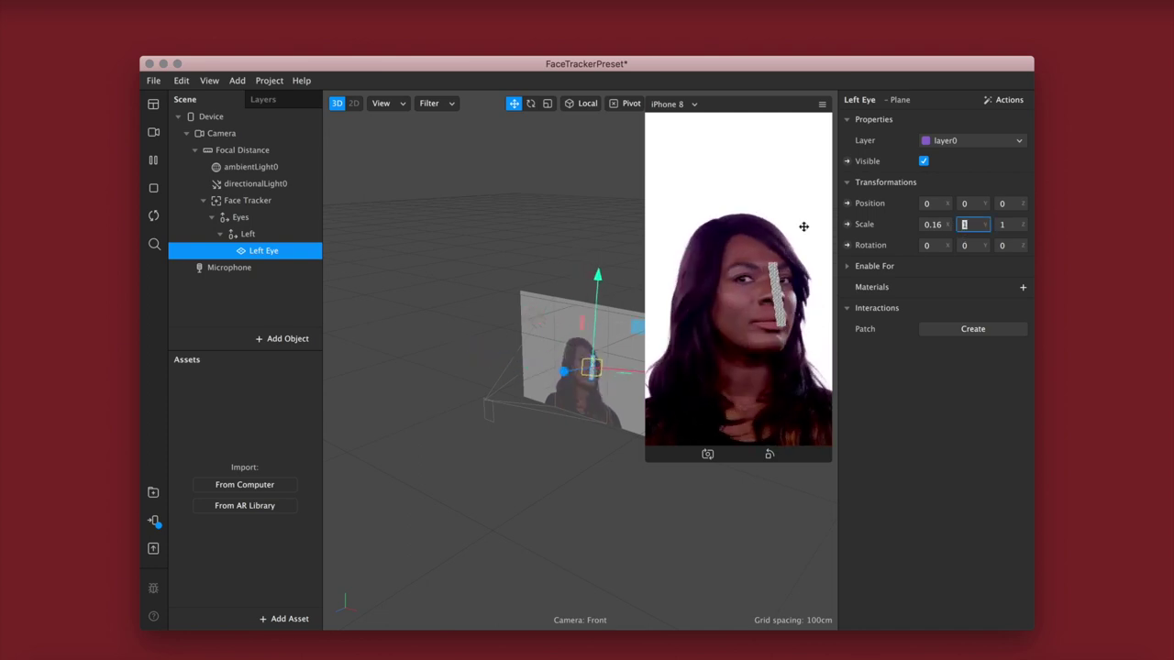
pyautogui.write('0.16')
pyautogui.press('Return')
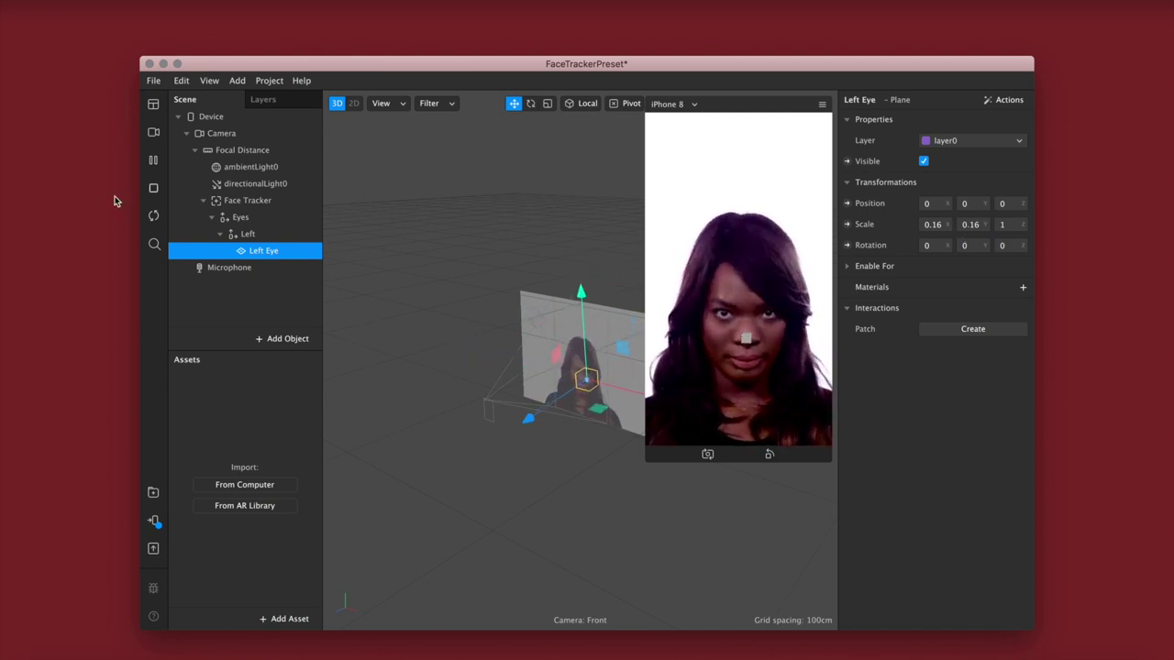
# - Duplicate the Left null object together with its plane and rename the copy as "Right"
pyautogui.click(259, 234)
pyautogui.rightClick(265, 234)
pyautogui.click(333, 366)
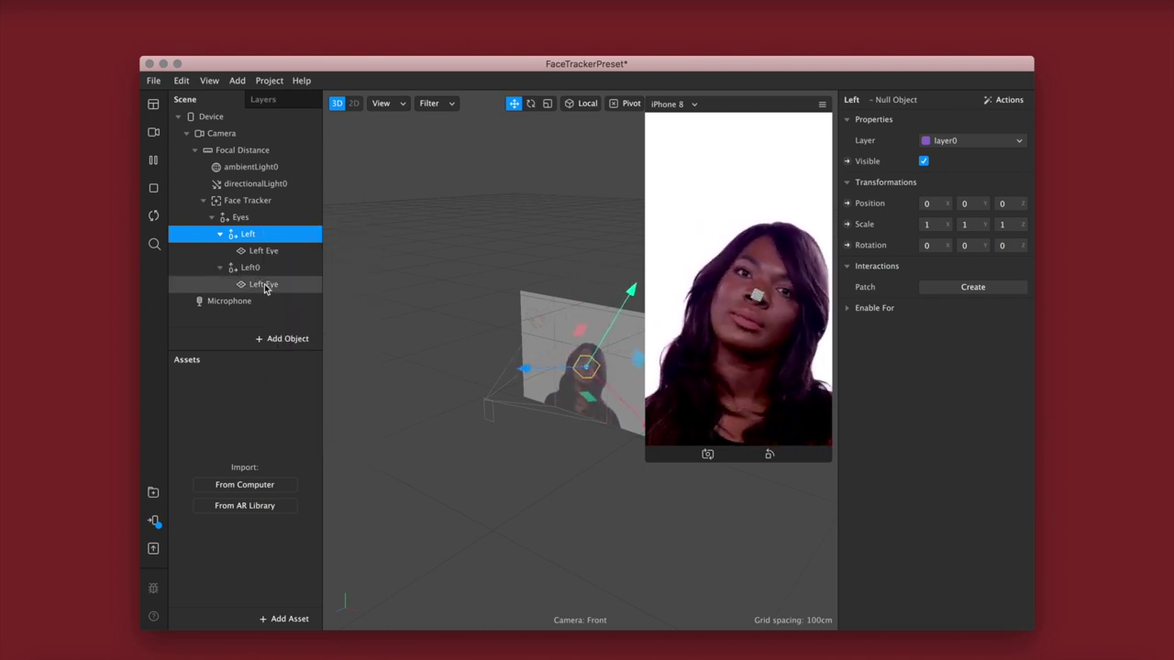
pyautogui.click(220, 234)
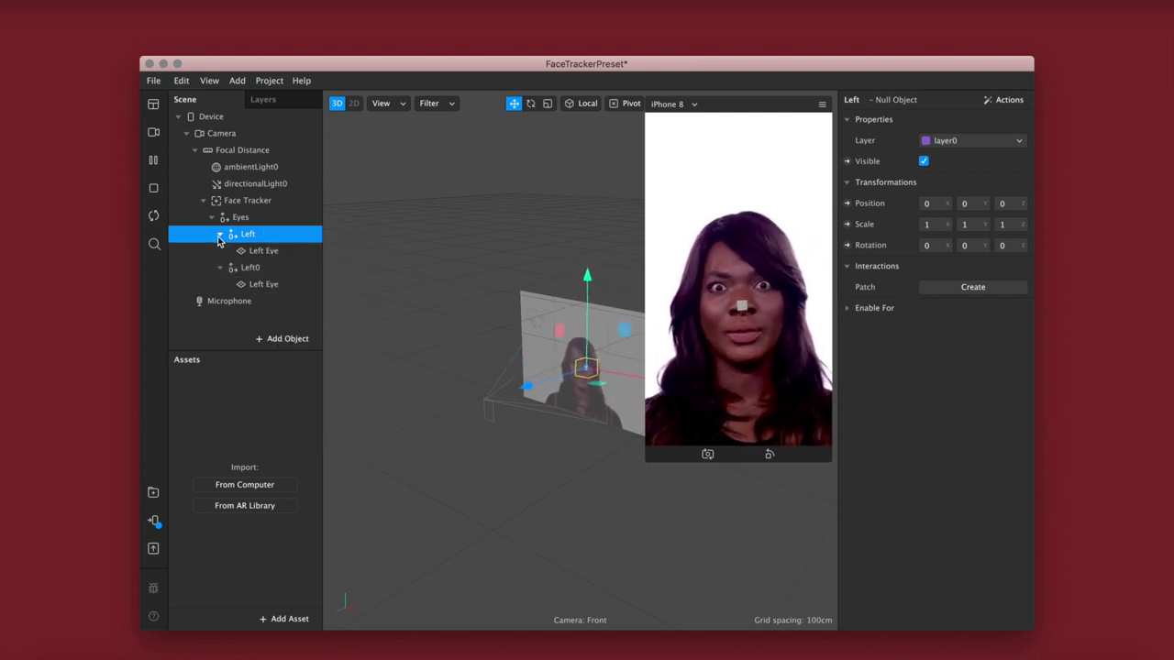
pyautogui.doubleClick(245, 254)
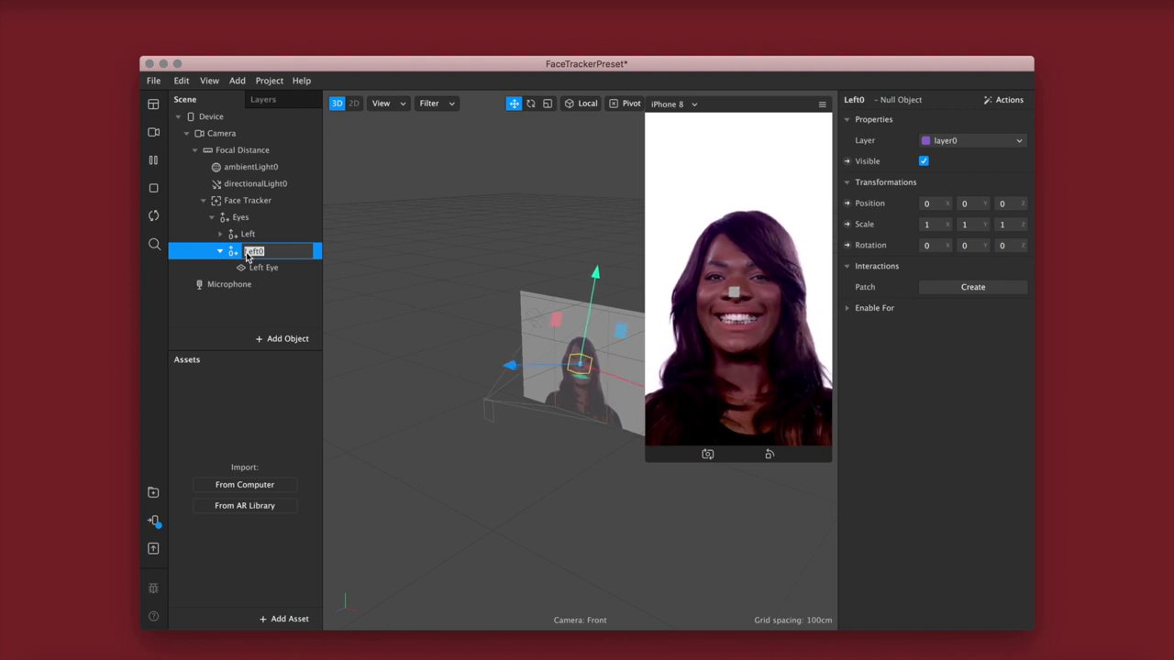
pyautogui.write('Right')
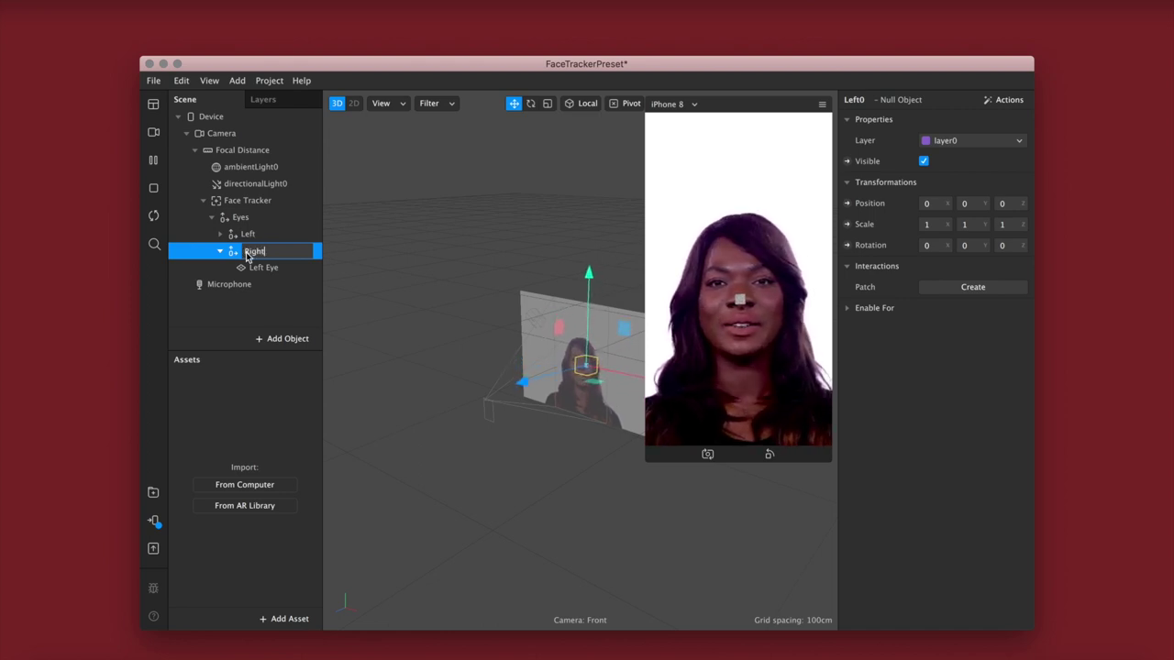
pyautogui.press('Return')
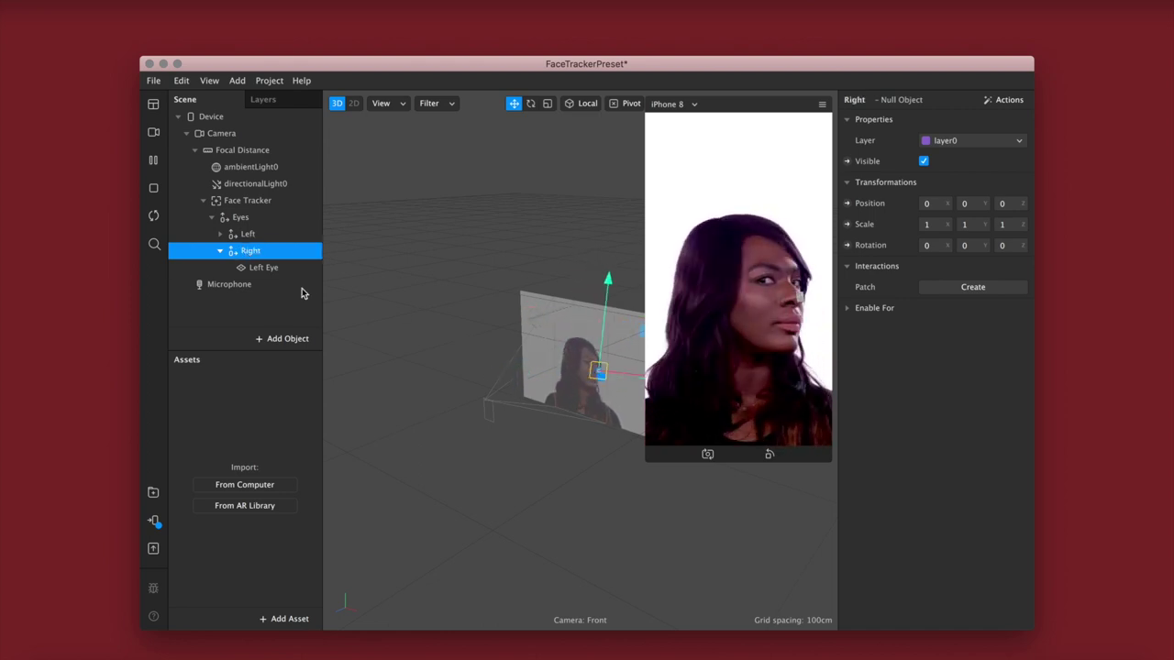
# - Rename the plane inside the Right null object as "Right Eye"
pyautogui.doubleClick(266, 268)
pyautogui.moveTo(268, 268); pyautogui.dragTo(243, 269)
pyautogui.write('Right')
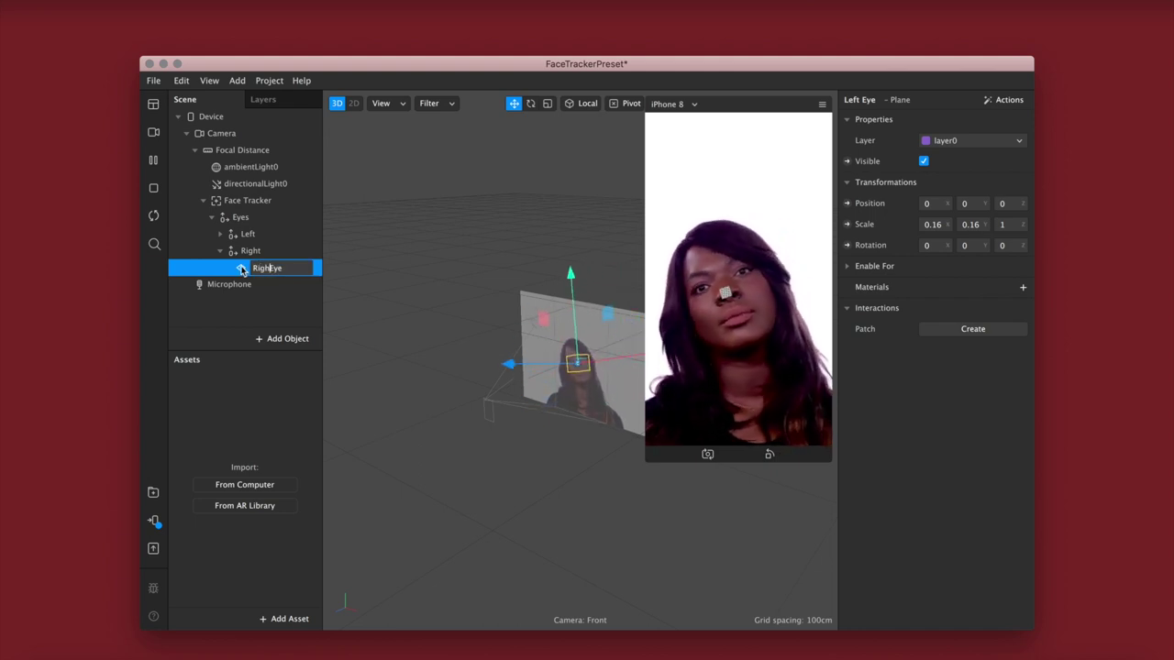
pyautogui.press('Return')
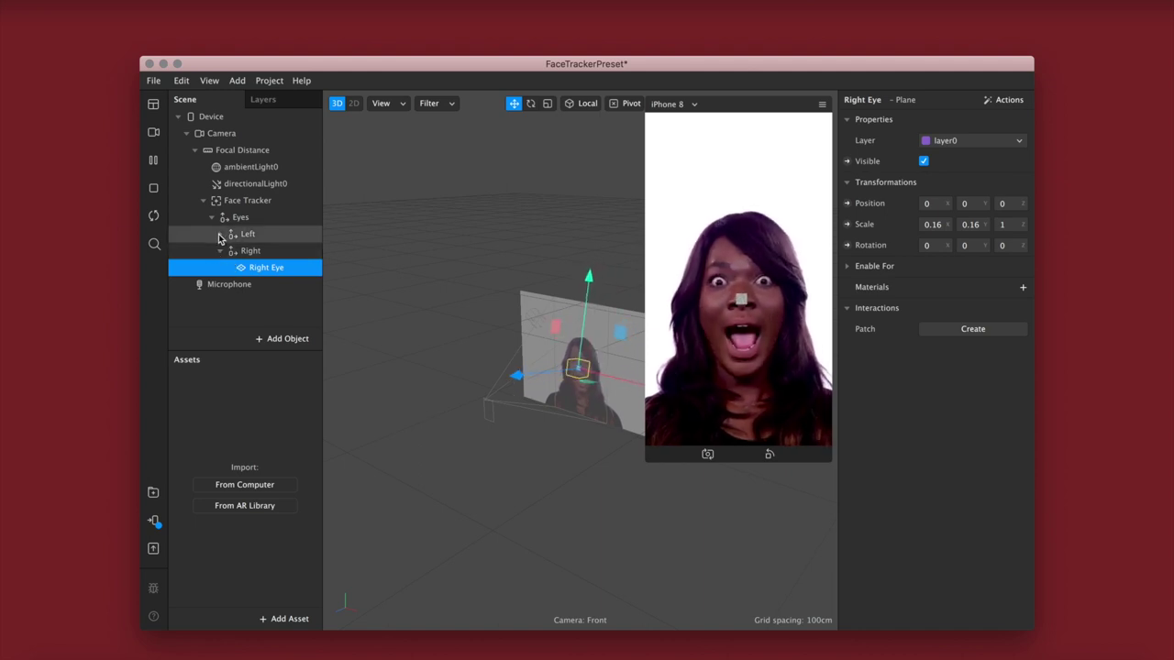
# - Expand the Left null object in the scene tree and show the Patch Editor
pyautogui.click(221, 234)
pyautogui.click(272, 252)
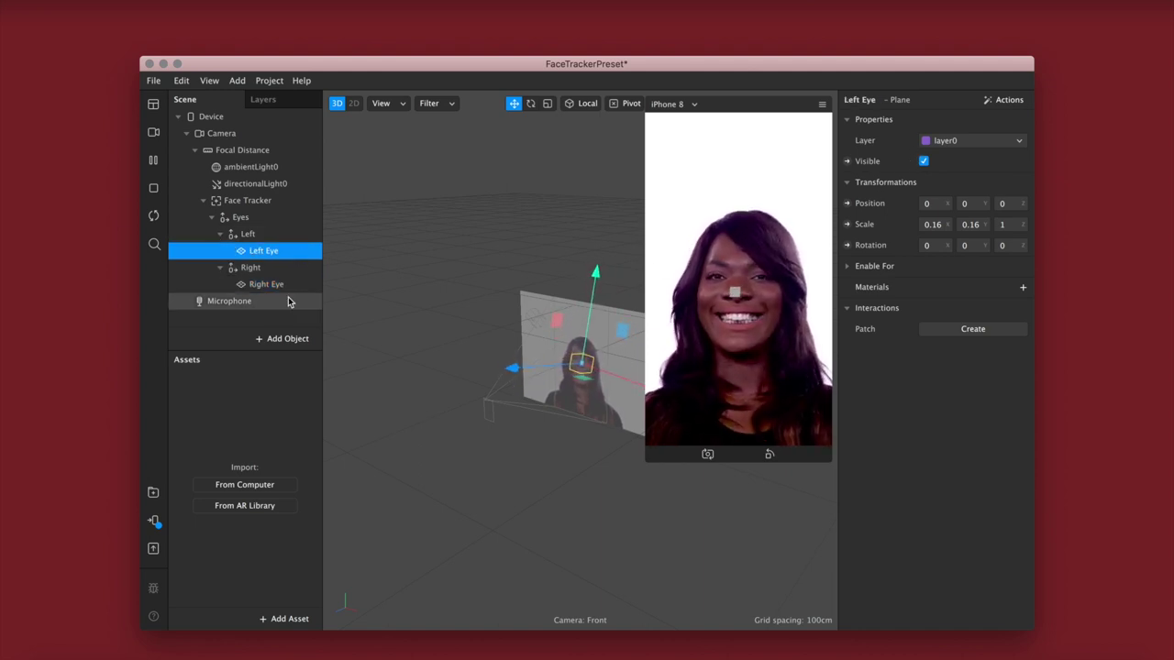
pyautogui.click(238, 80)
pyautogui.moveTo(209, 80)
pyautogui.click(218, 104)
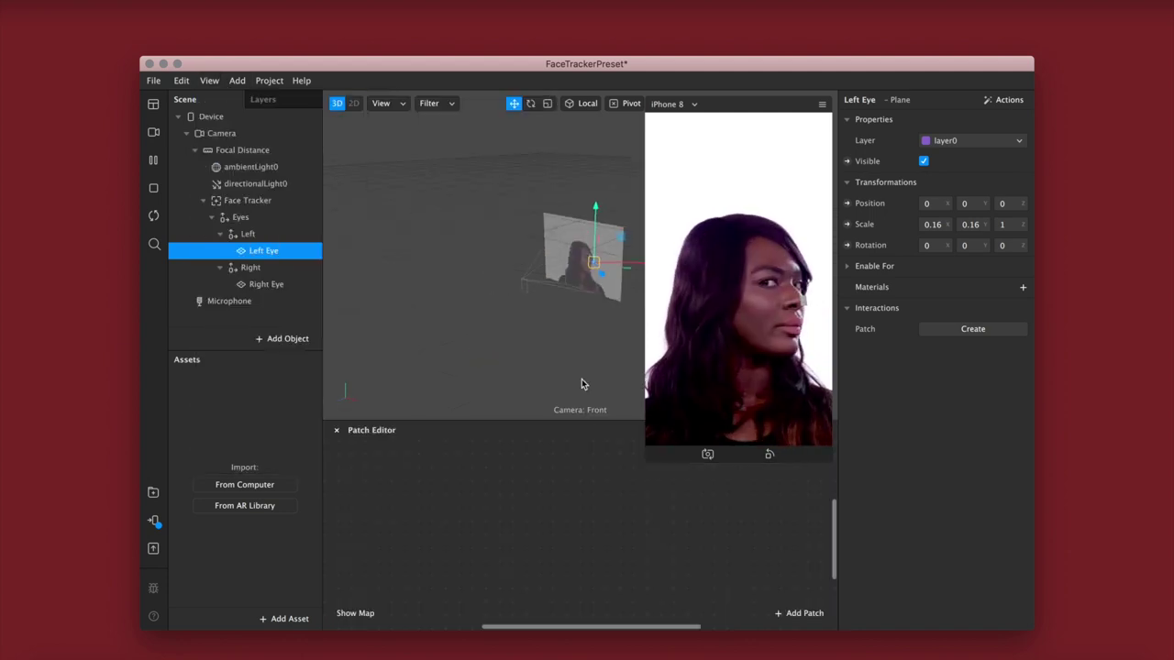
# - Add the Face Tracker object's patches to the Patch Editor and enlarge the application window
pyautogui.moveTo(255, 207); pyautogui.dragTo(414, 486)
pyautogui.moveTo(425, 537); pyautogui.dragTo(426, 536)
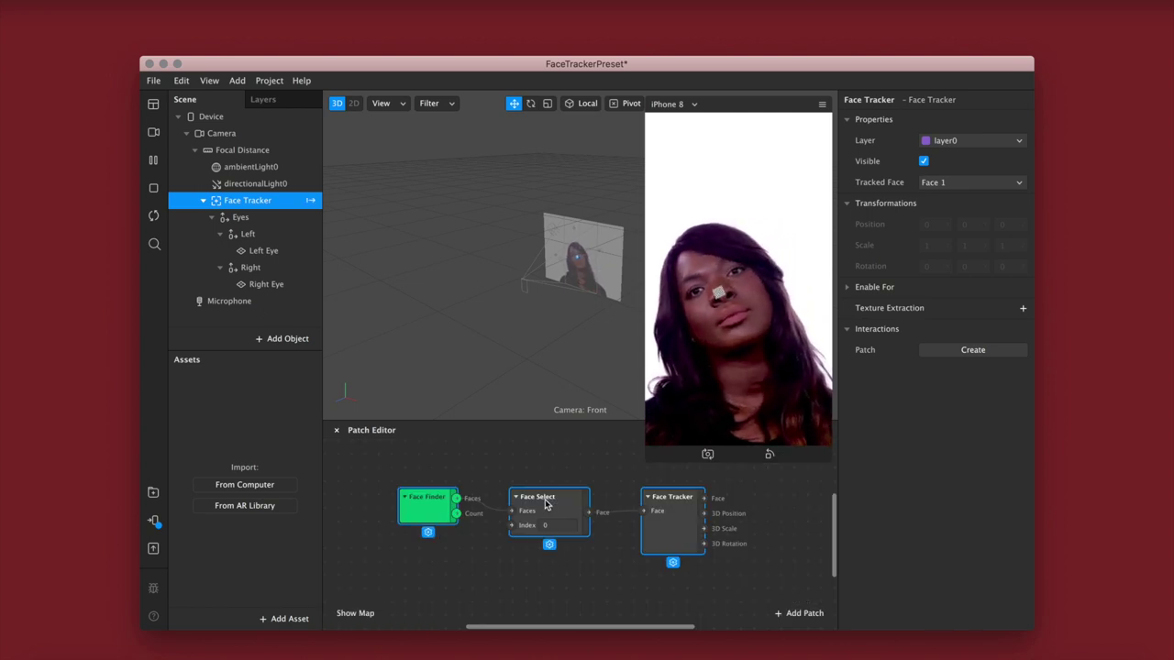
pyautogui.hscroll(3, 457, 518)
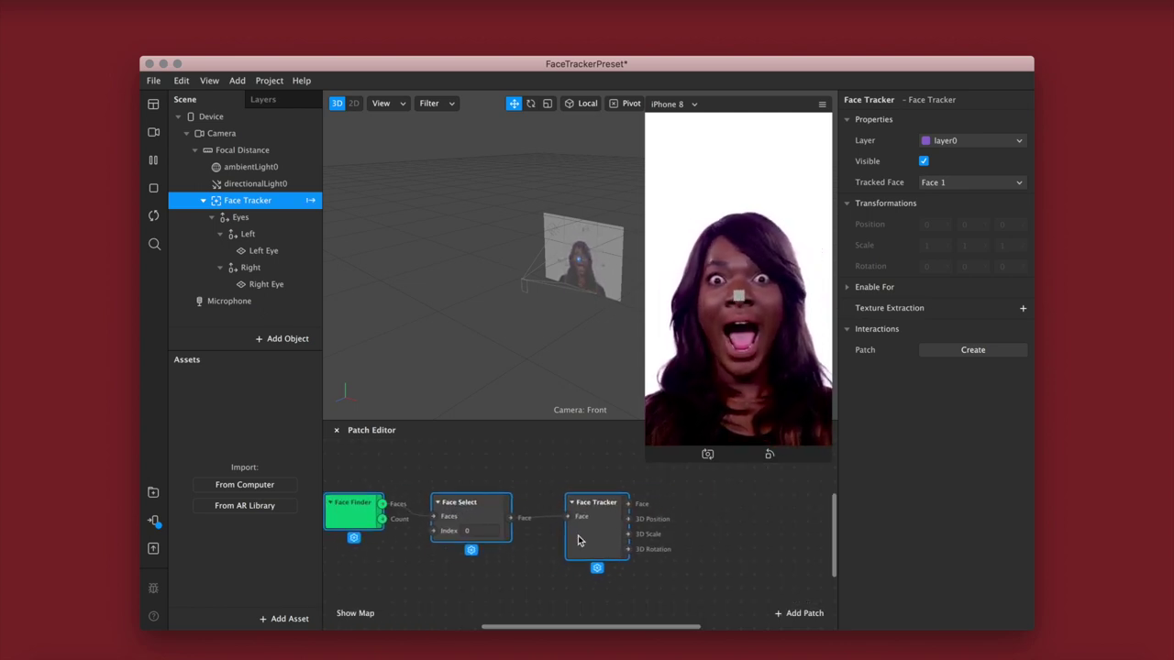
pyautogui.moveTo(1035, 58); pyautogui.dragTo(1063, 40)
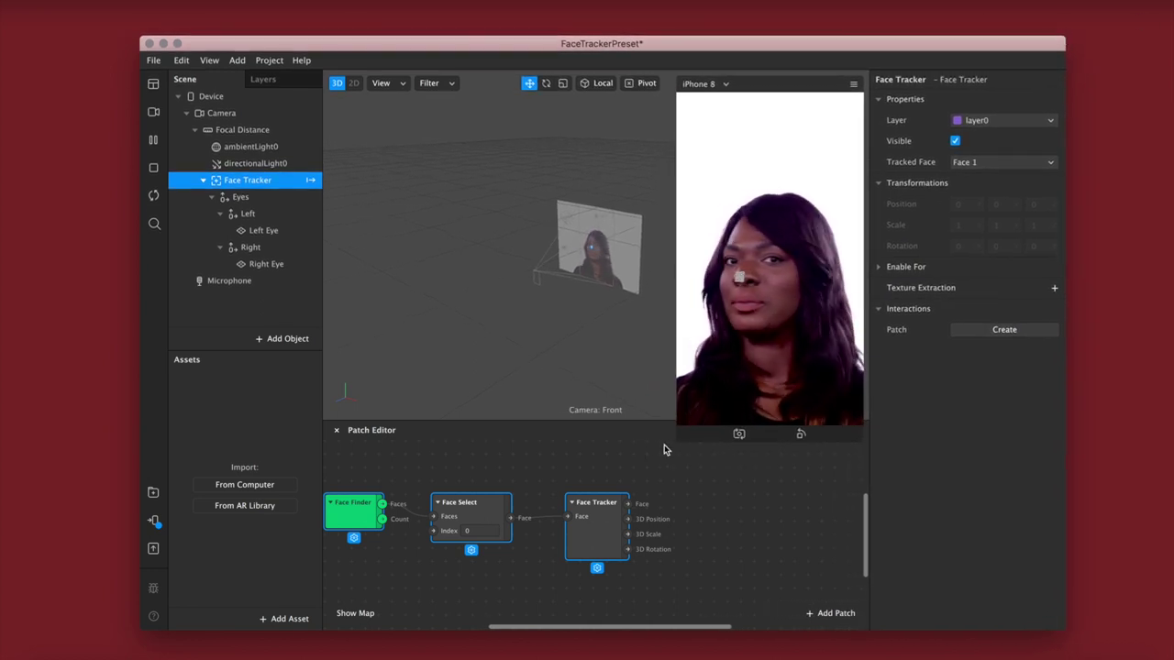
# - Add an Eyeball patch connected to the Face output of the Face Tracker patch
pyautogui.moveTo(628, 504); pyautogui.dragTo(671, 495)
pyautogui.write('et')
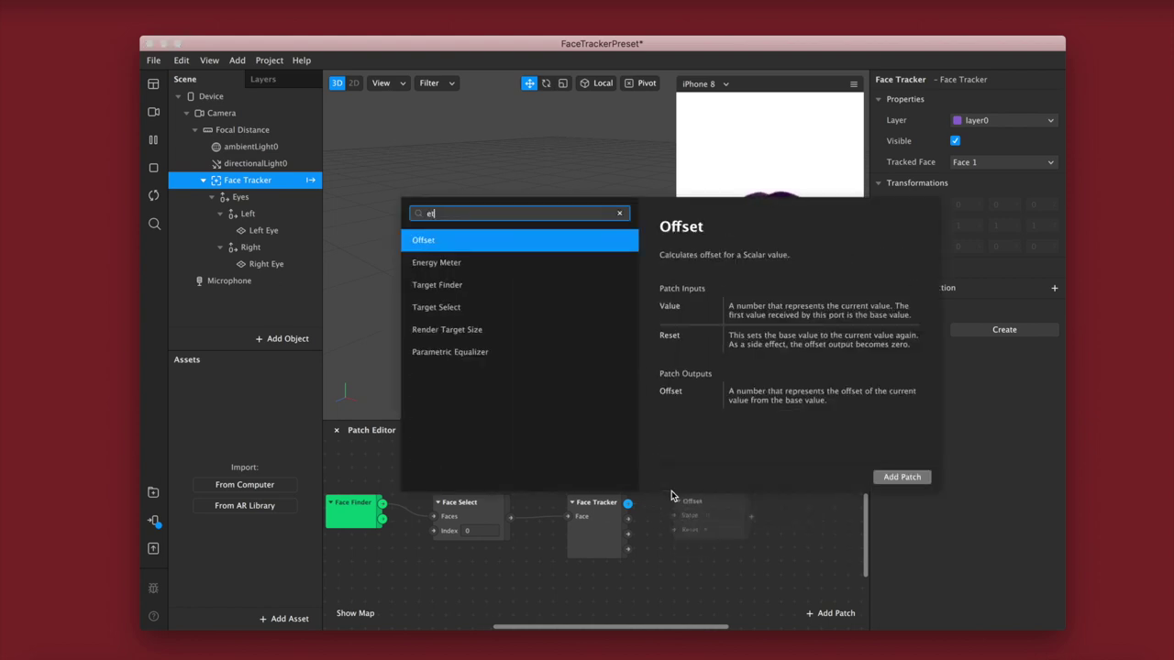
pyautogui.press('BackSpace')
pyautogui.write('ye')
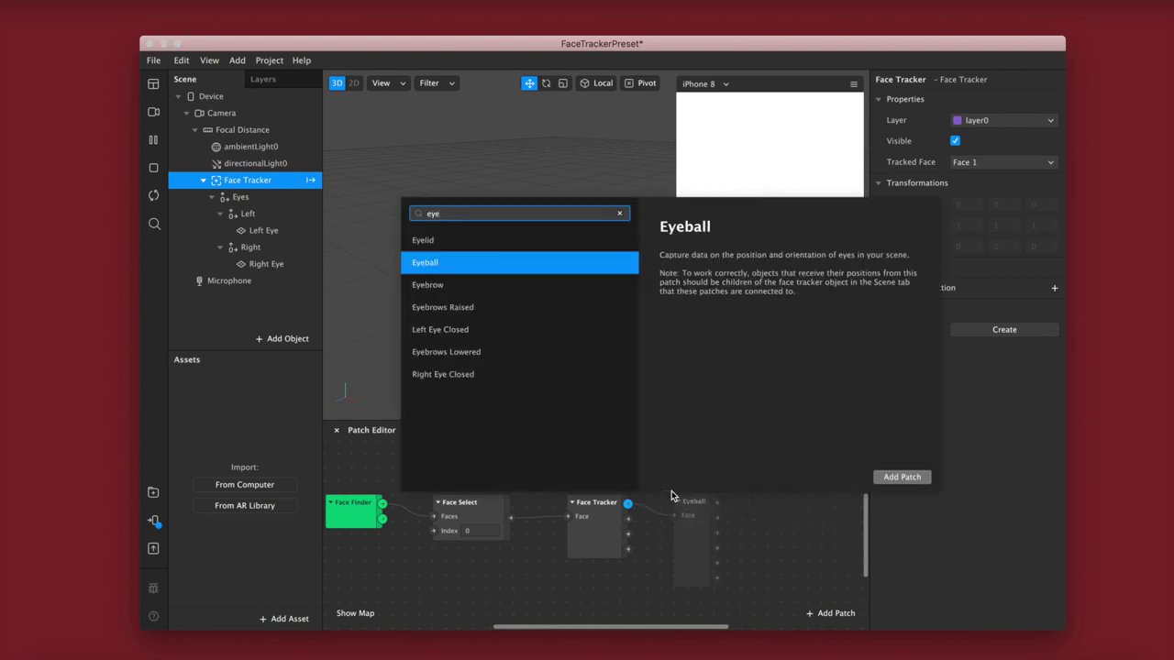
pyautogui.doubleClick(505, 265)
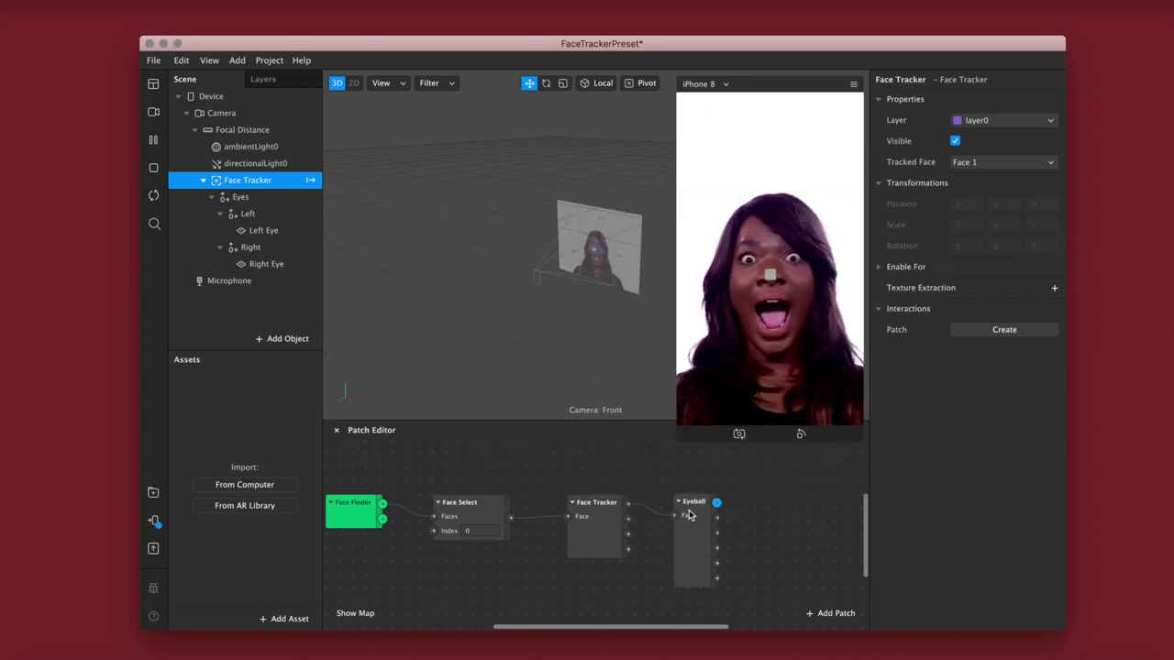
# - Move the Face Tracker, Eyeball and Face Finder patches closer together into a compact row
pyautogui.moveTo(583, 528); pyautogui.dragTo(552, 526)
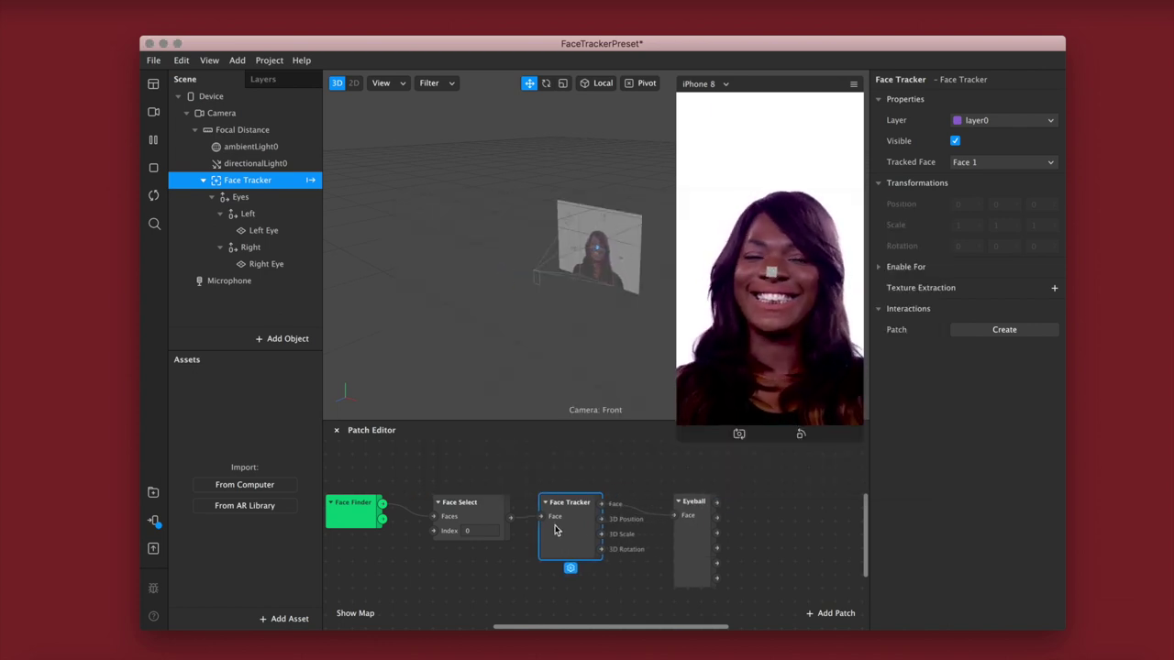
pyautogui.moveTo(678, 547); pyautogui.dragTo(634, 551)
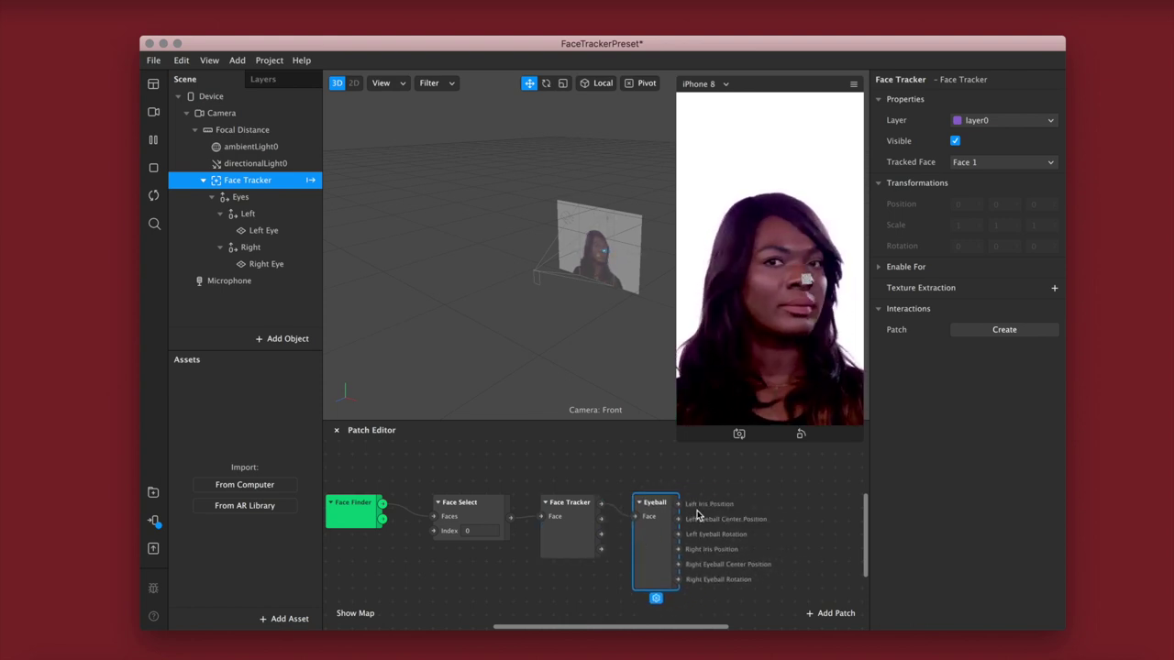
pyautogui.hscroll(1, 697, 516)
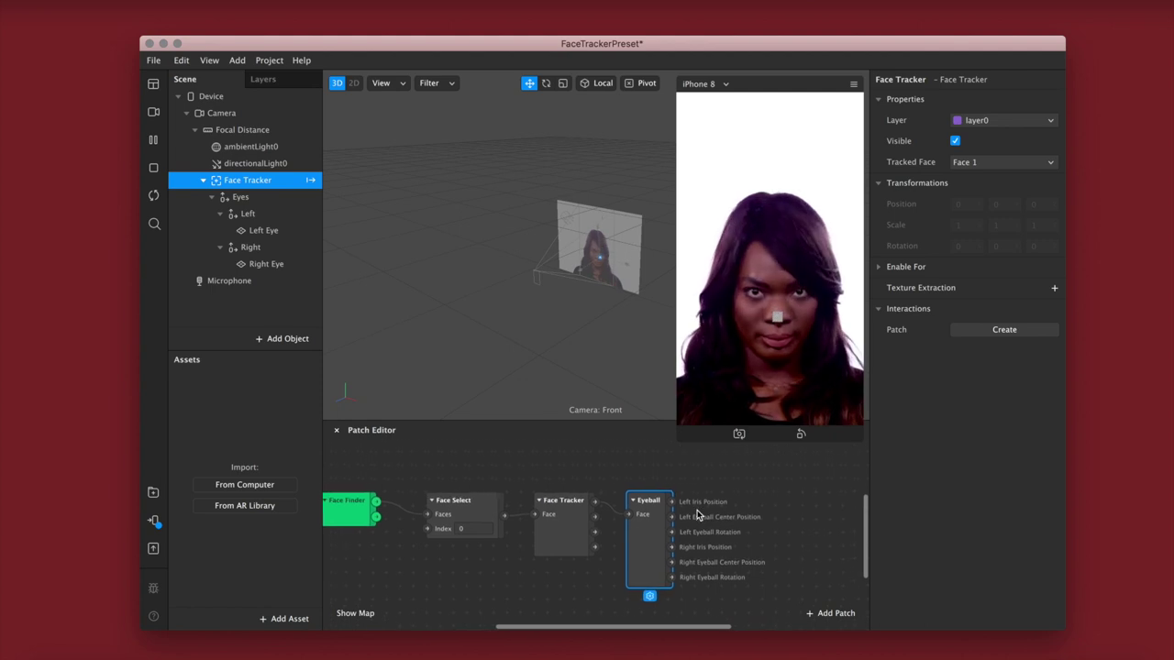
pyautogui.click(342, 523)
pyautogui.moveTo(342, 522); pyautogui.dragTo(368, 523)
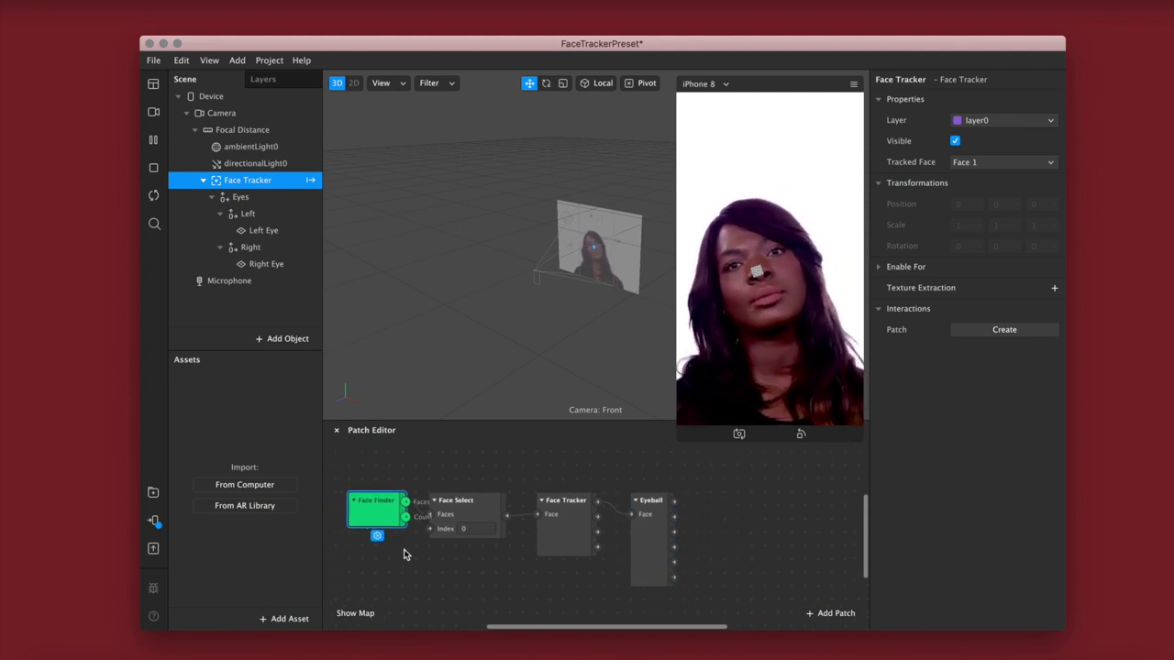
# - Create 3D Position and 3D Rotation patches for the Left Eye plane and place them beside the Eyeball patch
pyautogui.hscroll(3, 417, 554)
pyautogui.scroll(-2, 417, 555)
pyautogui.hscroll(1, 416, 555)
pyautogui.scroll(-1, 416, 555)
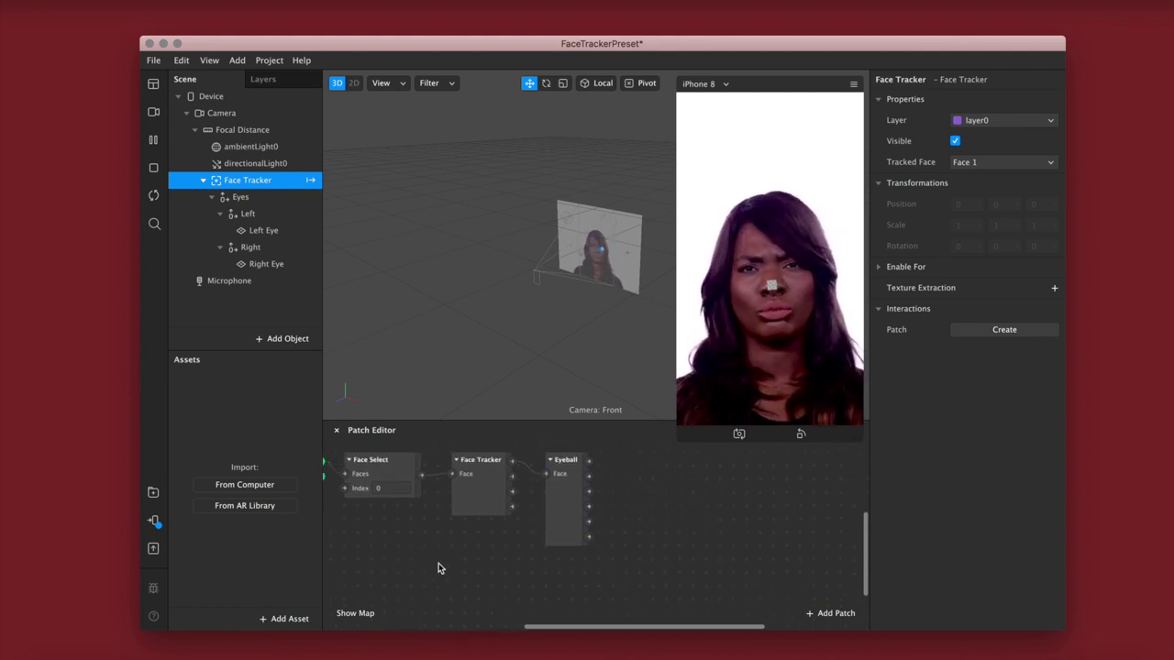
pyautogui.scroll(5, 429, 526)
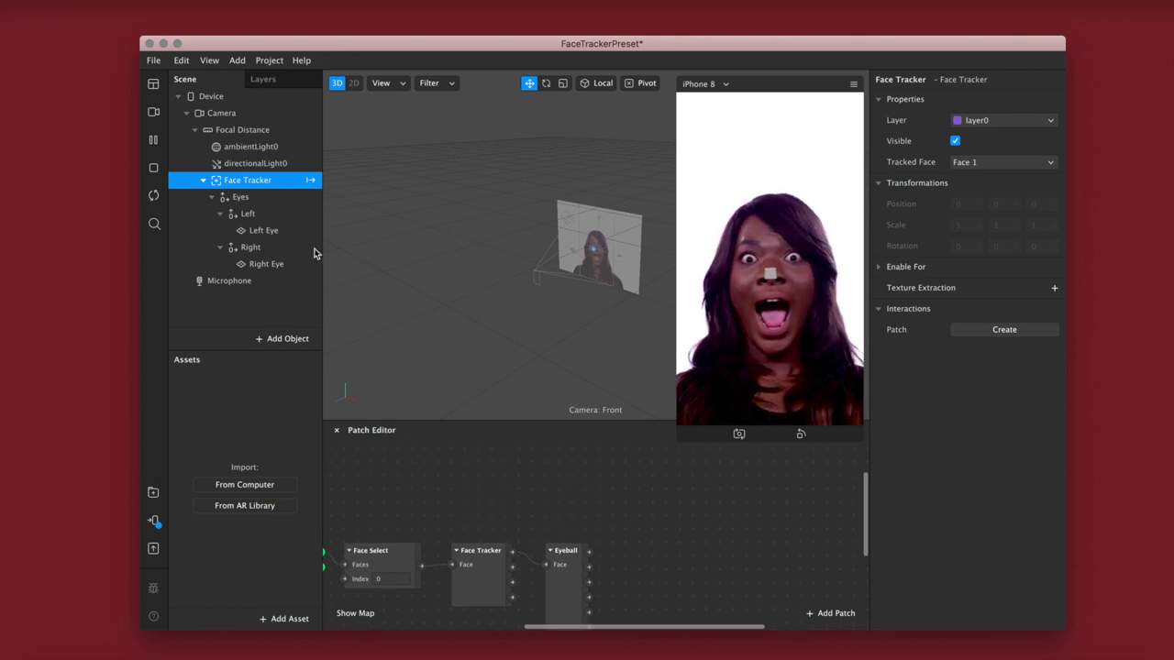
pyautogui.click(272, 230)
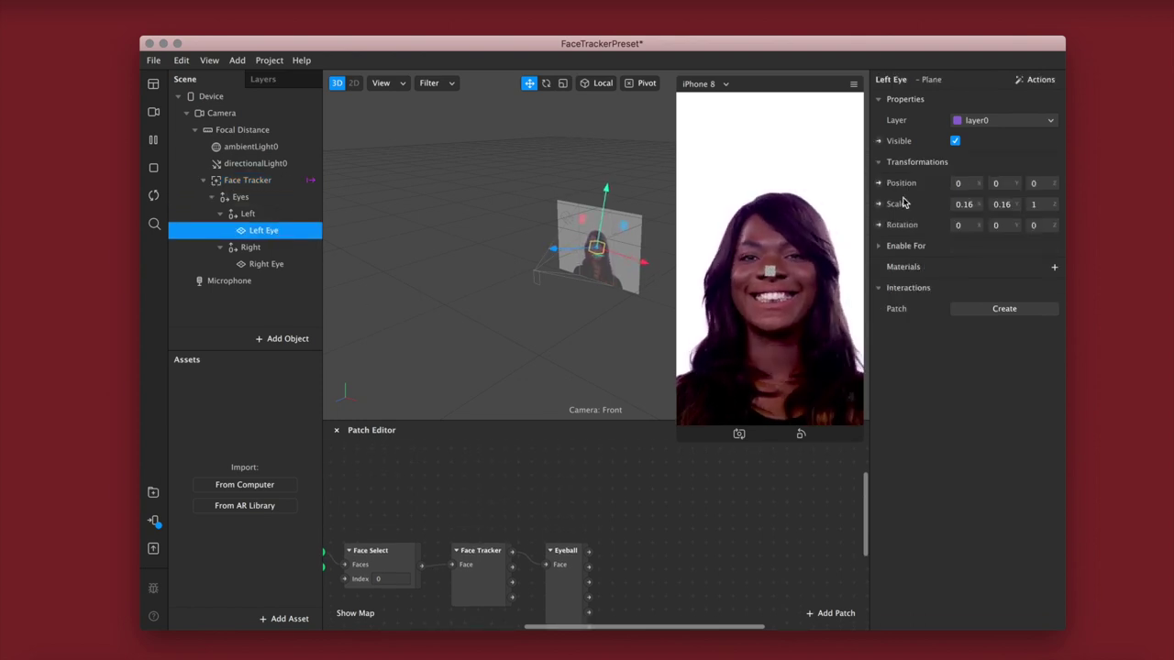
pyautogui.click(878, 183)
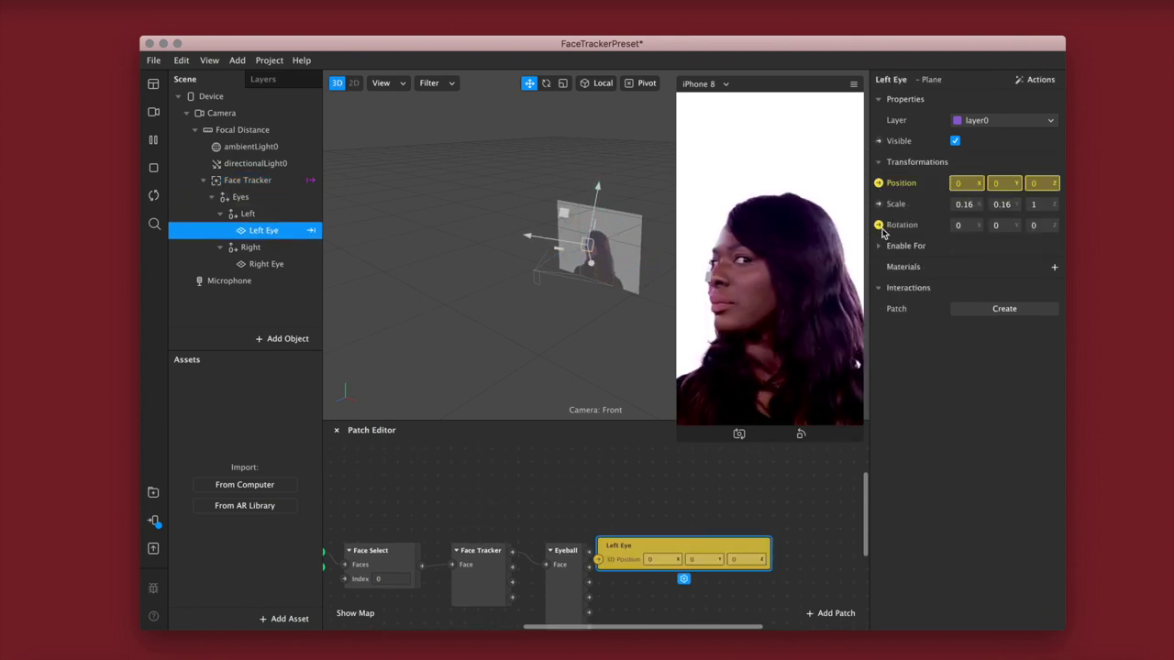
pyautogui.click(879, 225)
pyautogui.scroll(-5, 732, 533)
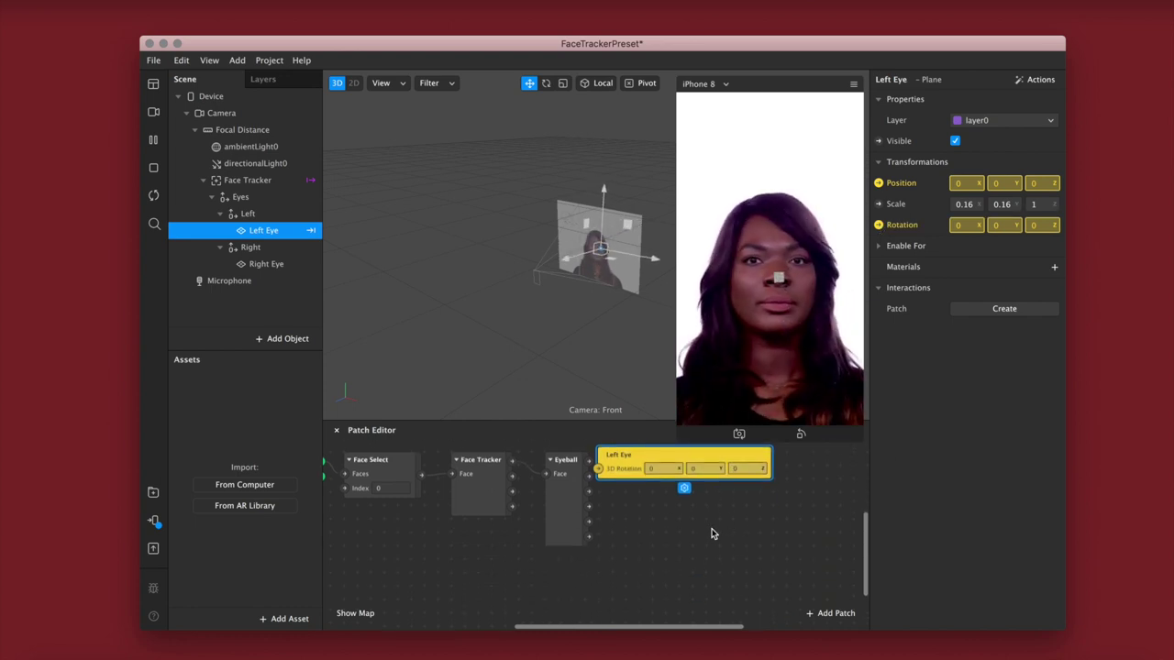
pyautogui.moveTo(626, 468); pyautogui.dragTo(709, 526)
pyautogui.moveTo(623, 468); pyautogui.dragTo(664, 474)
# - Connect Left Iris Position to Left Eye's 3D Position and Left Eyeball Rotation to its 3D Rotation, then stack both Left Eye patches higher
pyautogui.click(573, 490)
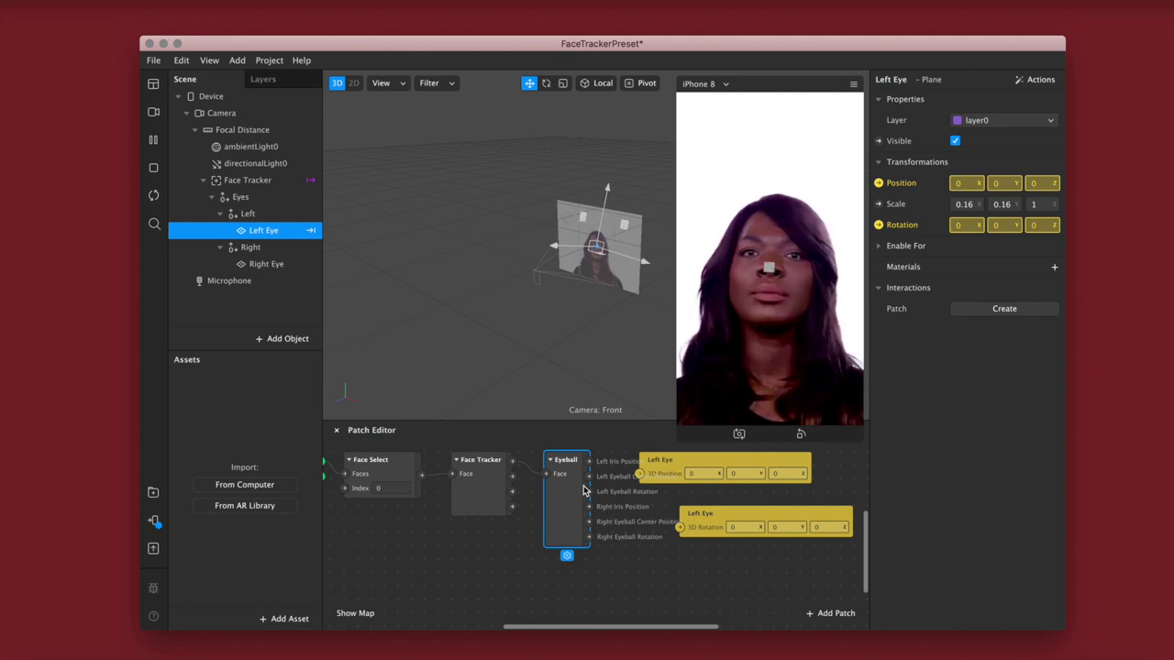
pyautogui.moveTo(590, 461); pyautogui.dragTo(641, 479)
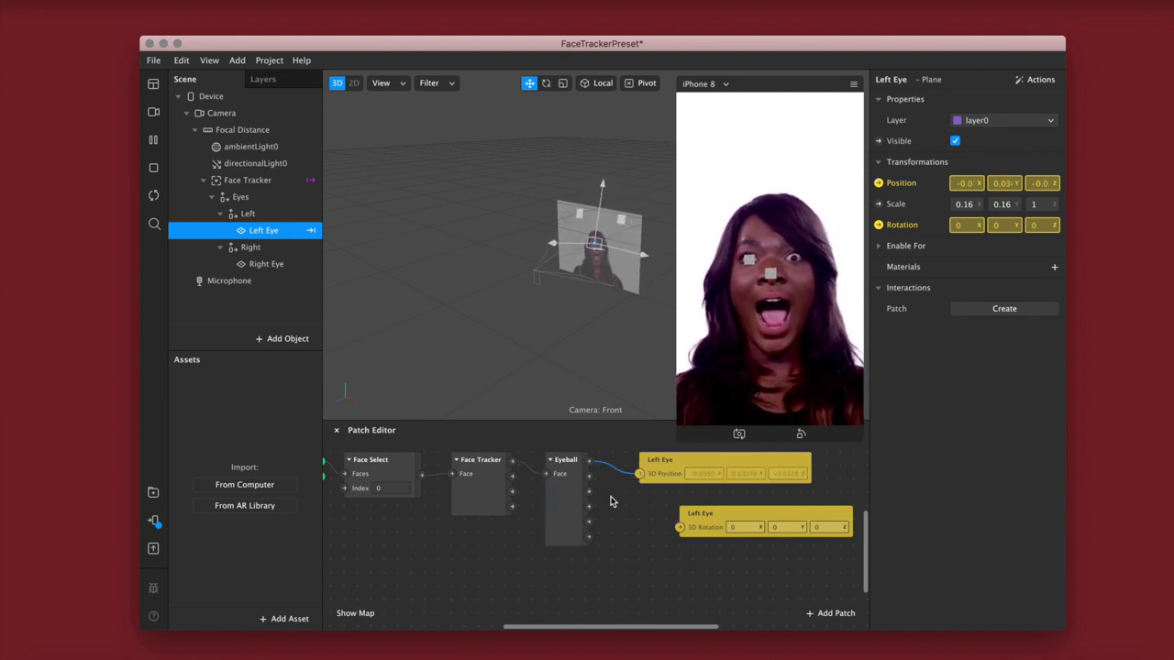
pyautogui.click(581, 503)
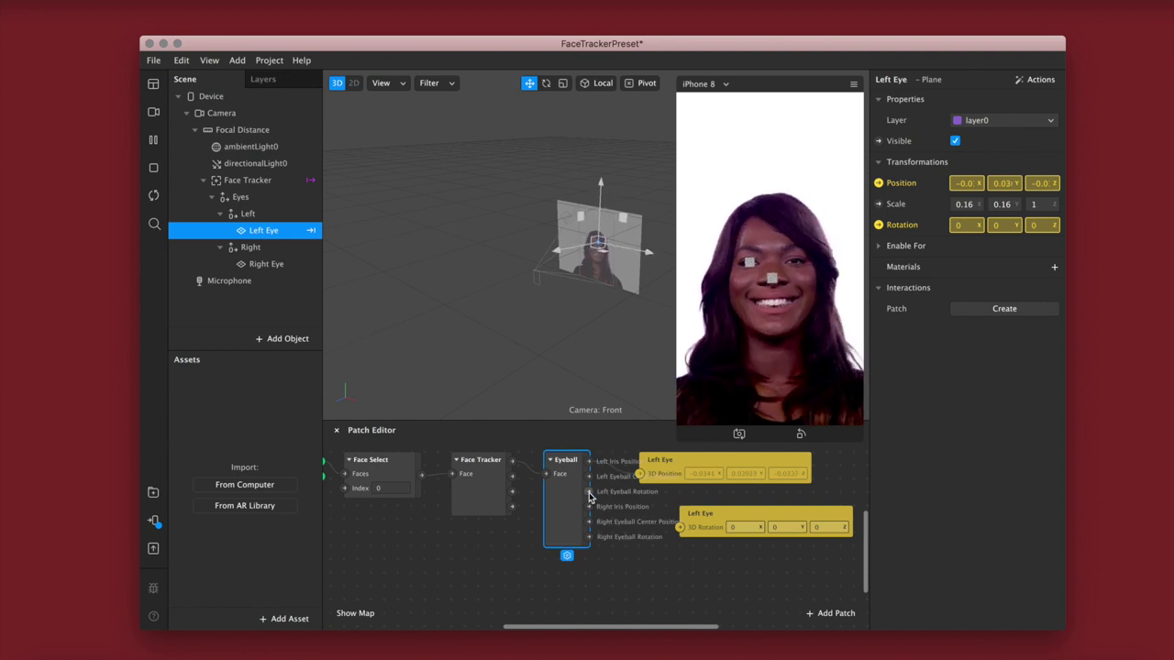
pyautogui.moveTo(591, 498); pyautogui.dragTo(680, 515)
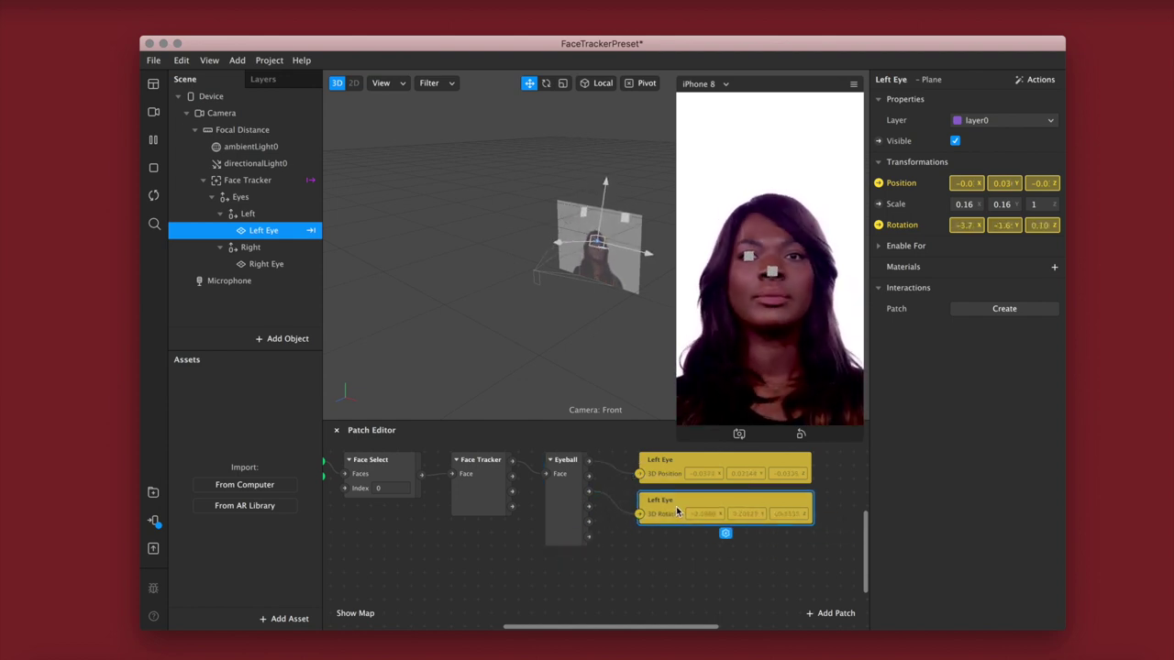
pyautogui.moveTo(679, 519); pyautogui.dragTo(662, 465)
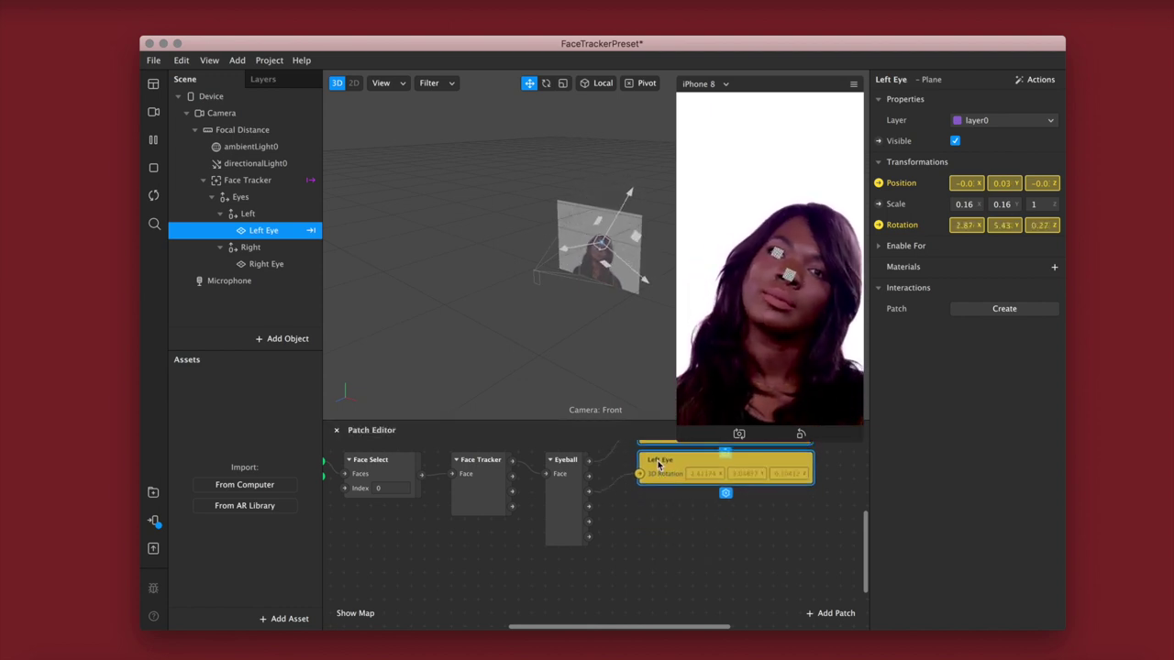
# - Create 3D Position and 3D Rotation patches for the Right Eye plane and place the position patch below the Left Eye patches
pyautogui.click(275, 264)
pyautogui.click(878, 182)
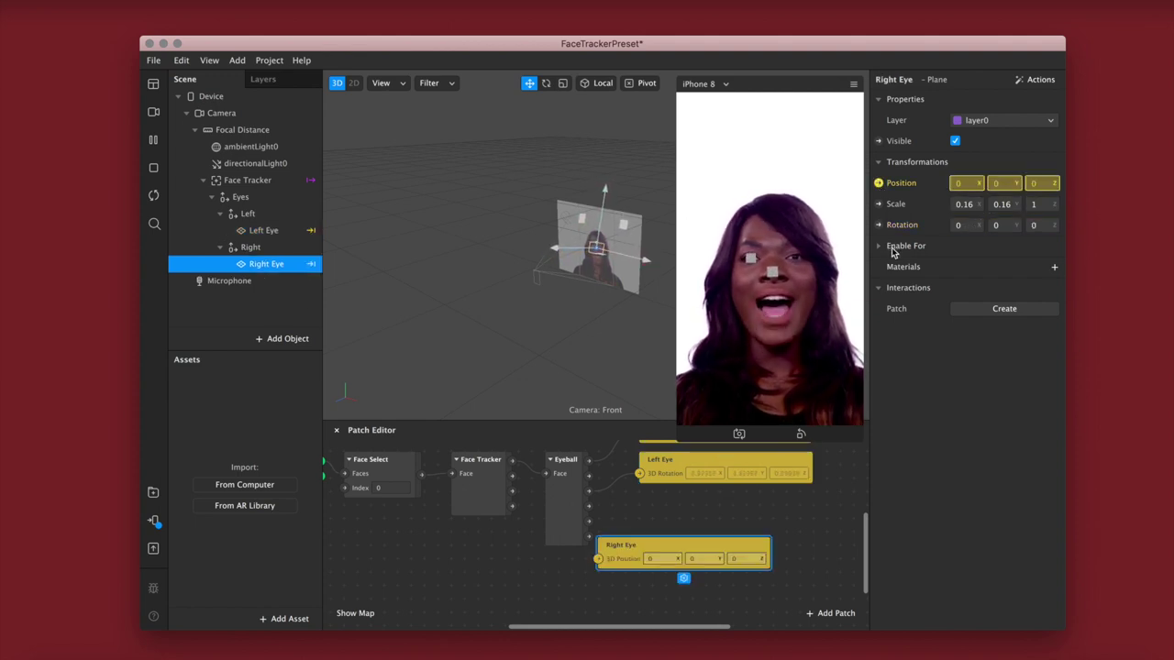
pyautogui.click(878, 225)
pyautogui.moveTo(623, 550); pyautogui.dragTo(669, 506)
# - Connect Right Iris Position to Right Eye's 3D Position and Right Eyeball Rotation to its 3D Rotation, aligning the rotation patch with the others
pyautogui.click(574, 533)
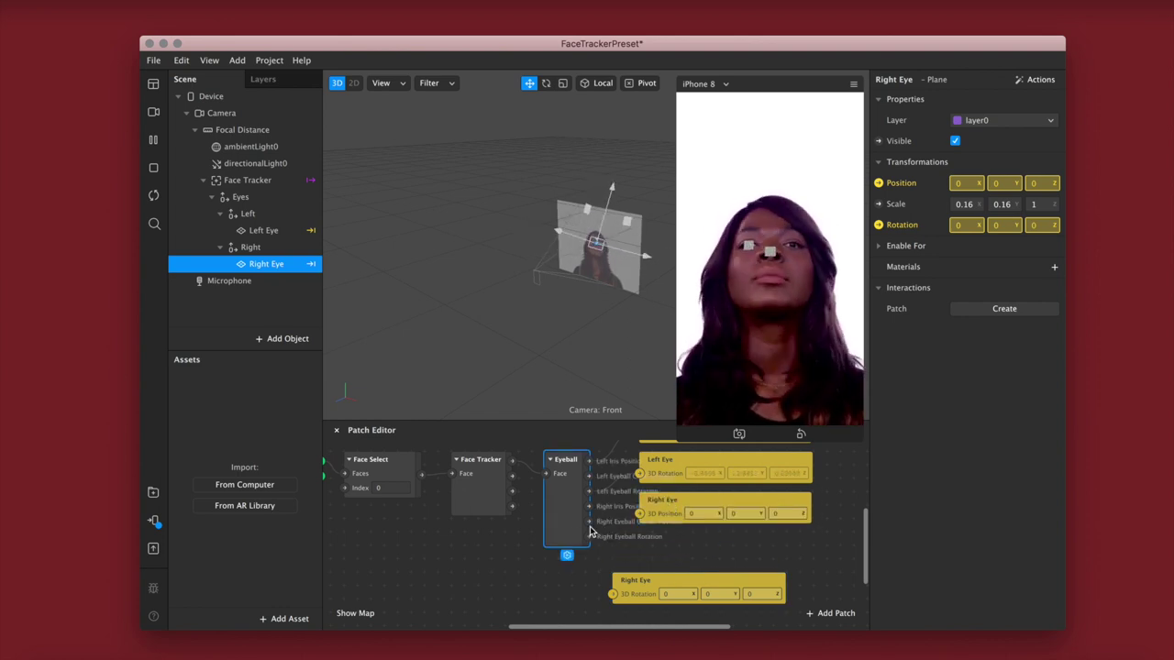
pyautogui.moveTo(588, 506); pyautogui.dragTo(639, 513)
pyautogui.moveTo(629, 598); pyautogui.dragTo(654, 559)
pyautogui.click(568, 541)
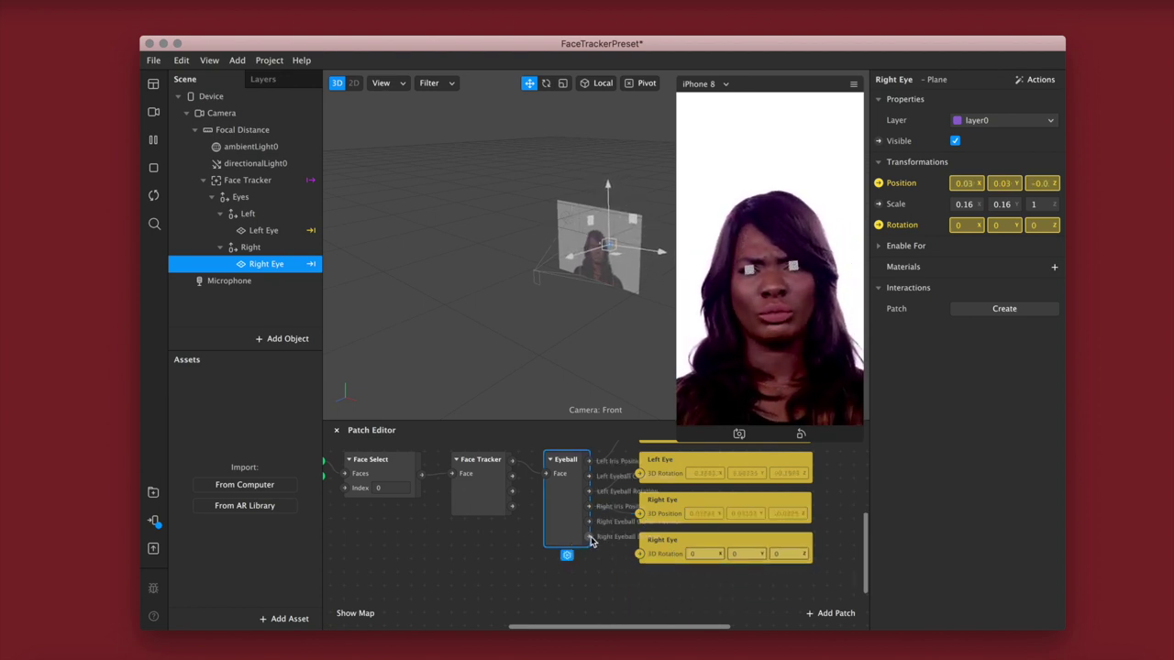
pyautogui.moveTo(676, 550); pyautogui.dragTo(690, 564)
pyautogui.click(573, 532)
pyautogui.moveTo(588, 537); pyautogui.dragTo(653, 569)
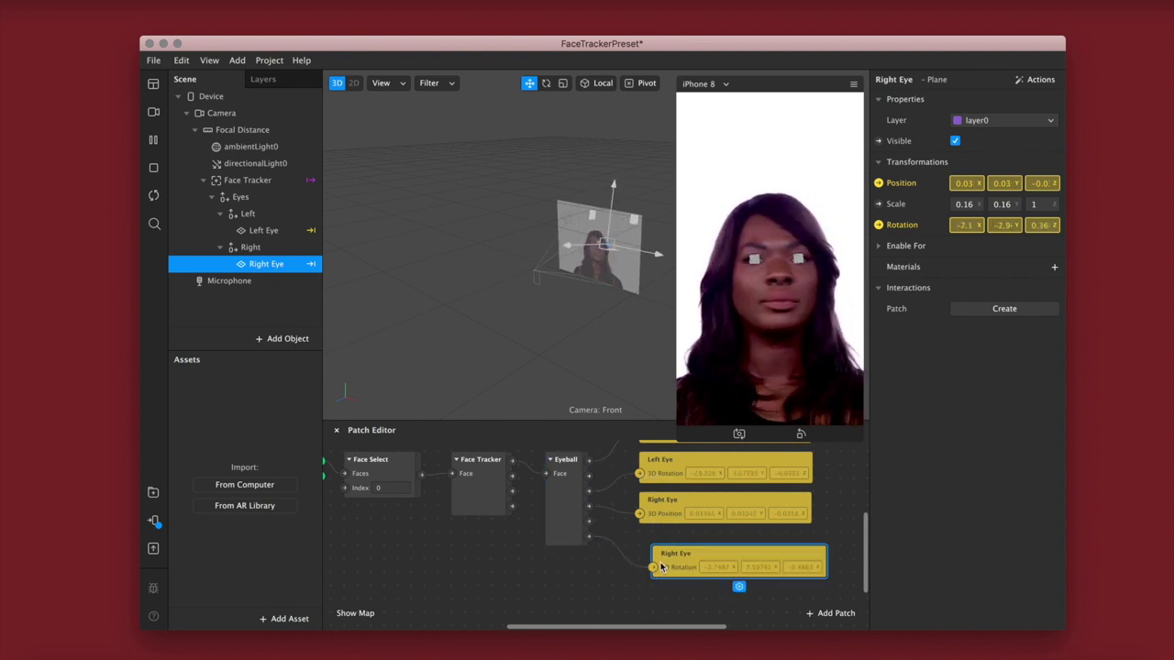
pyautogui.scroll(2, 650, 554)
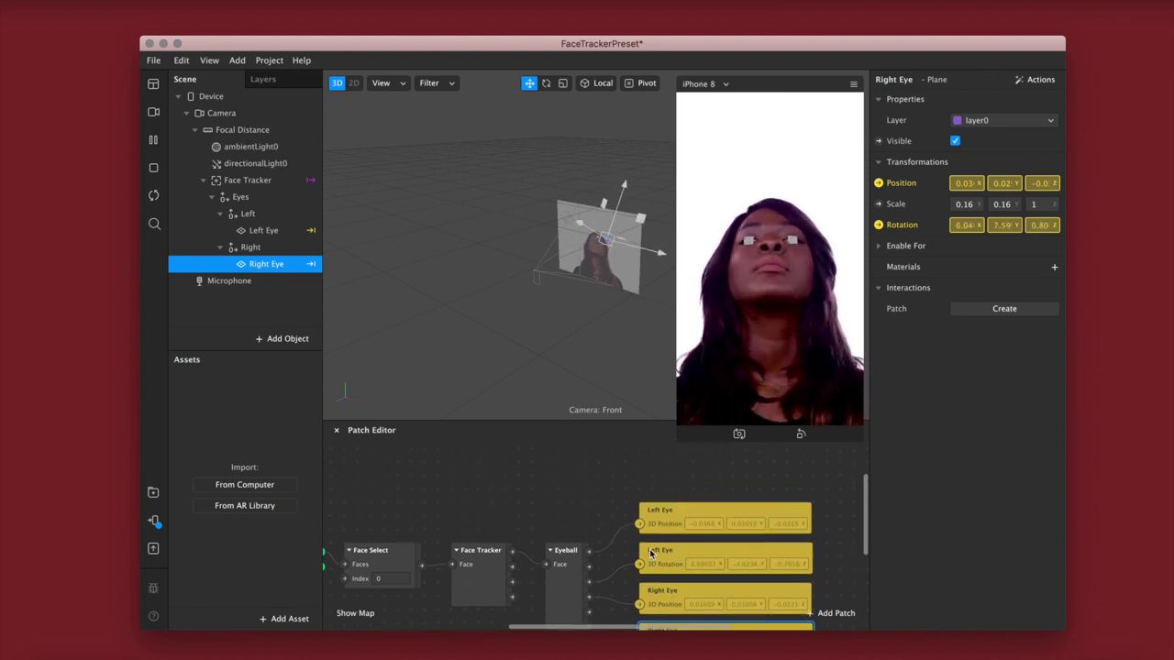
pyautogui.scroll(-4, 650, 554)
# - Create a new material on the Left Eye plane and rename it "Eye Color"
pyautogui.click(275, 231)
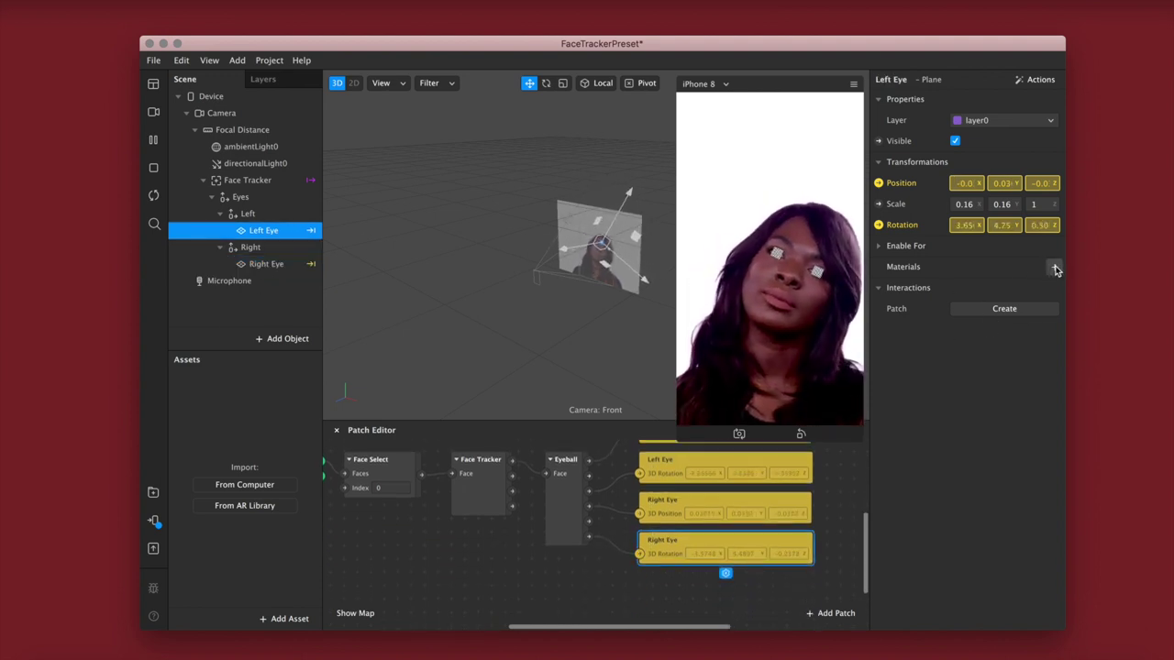
pyautogui.click(1052, 268)
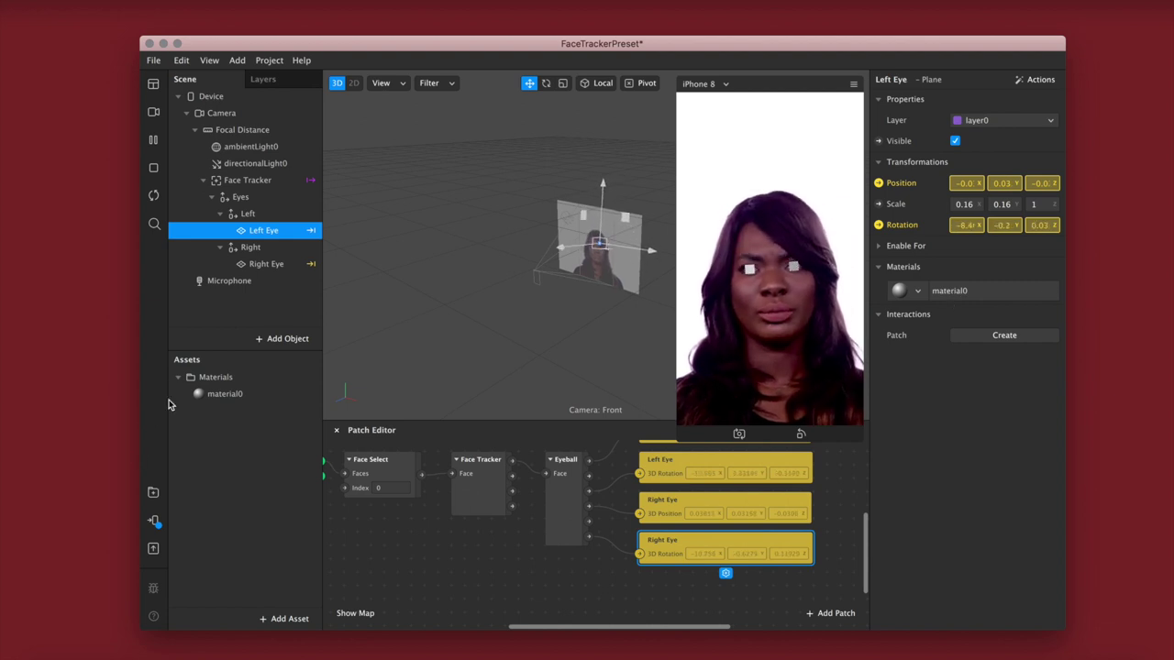
pyautogui.doubleClick(235, 396)
pyautogui.write('C')
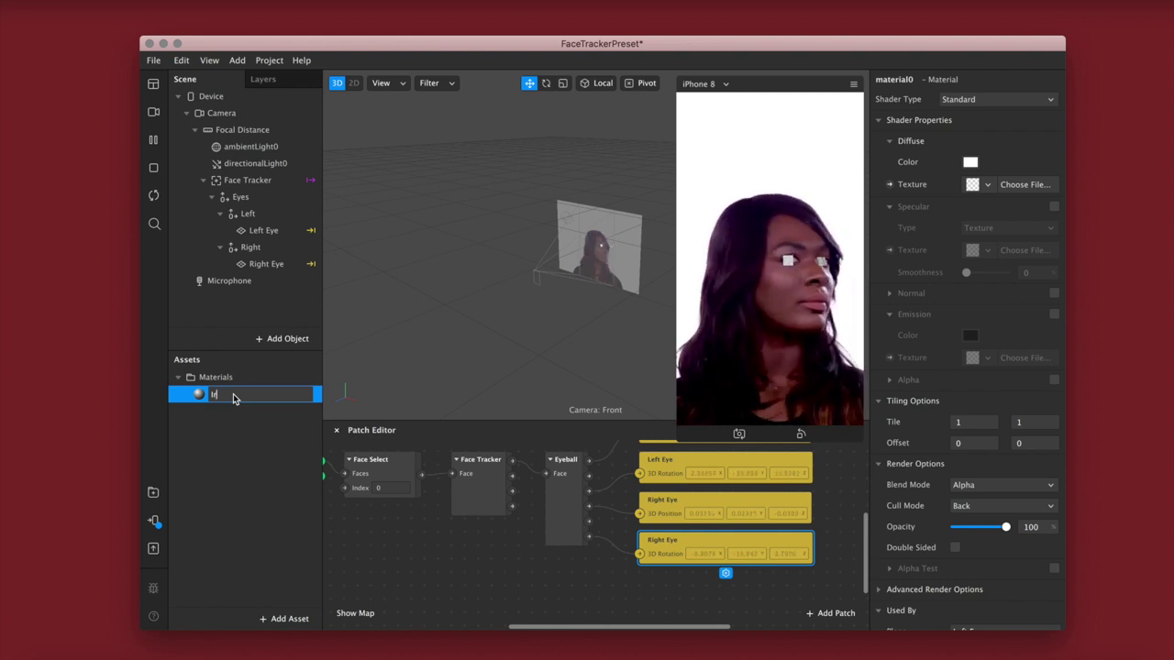
pyautogui.write('y')
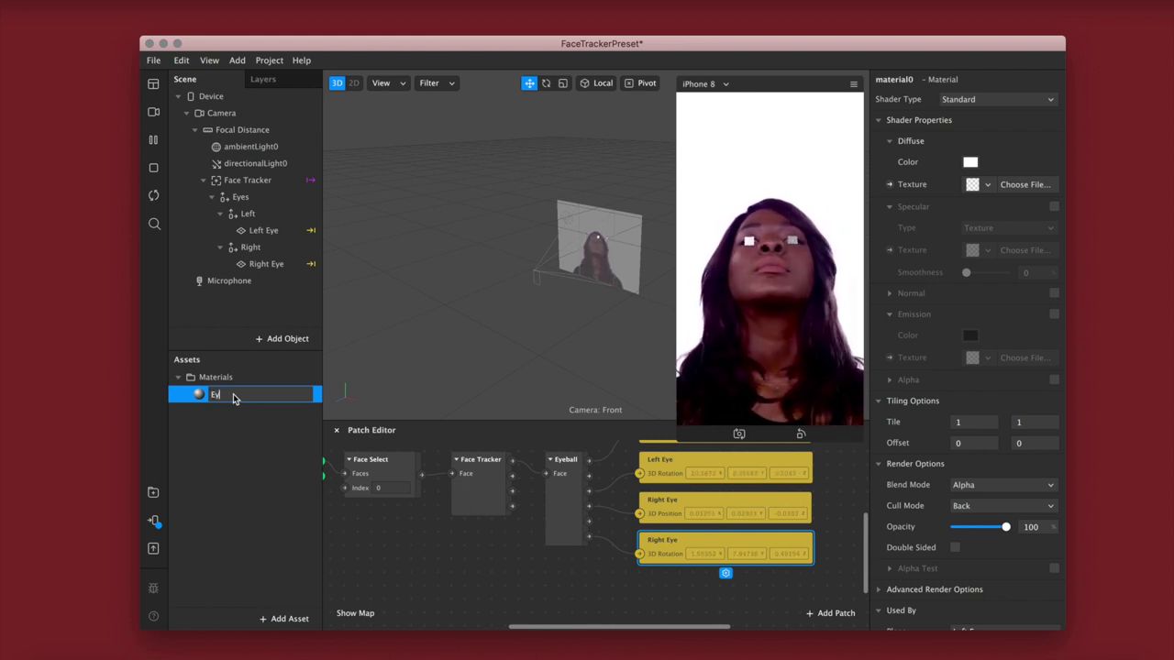
pyautogui.write('e')
pyautogui.press('Return')
pyautogui.doubleClick(233, 393)
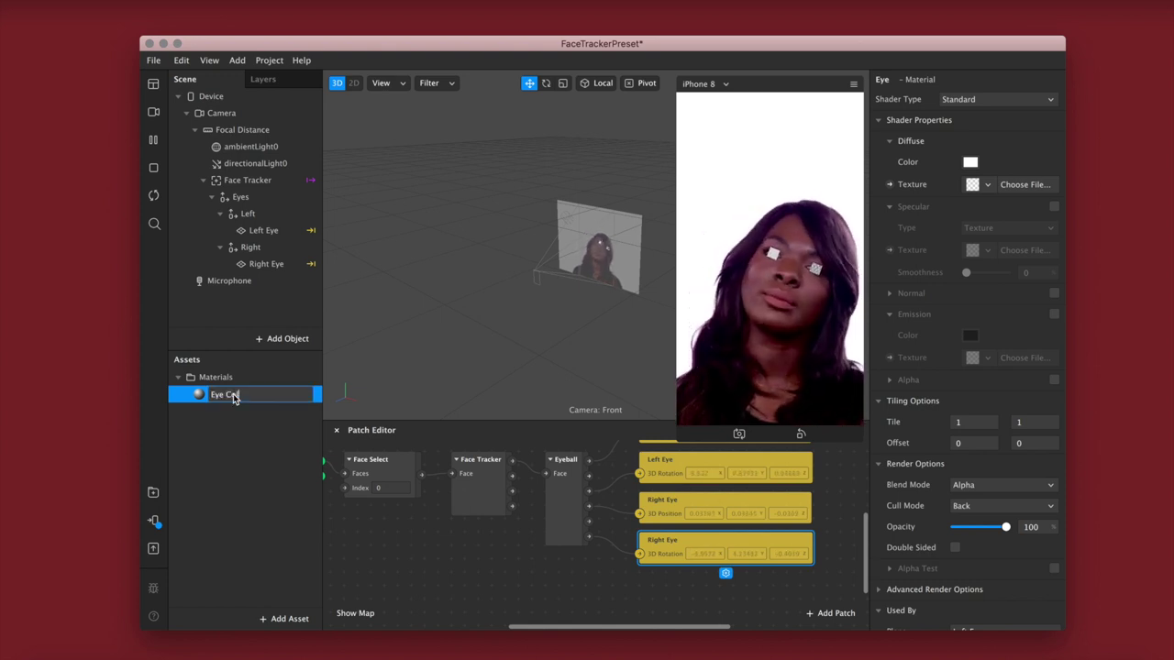
pyautogui.write('or')
pyautogui.press('Return')
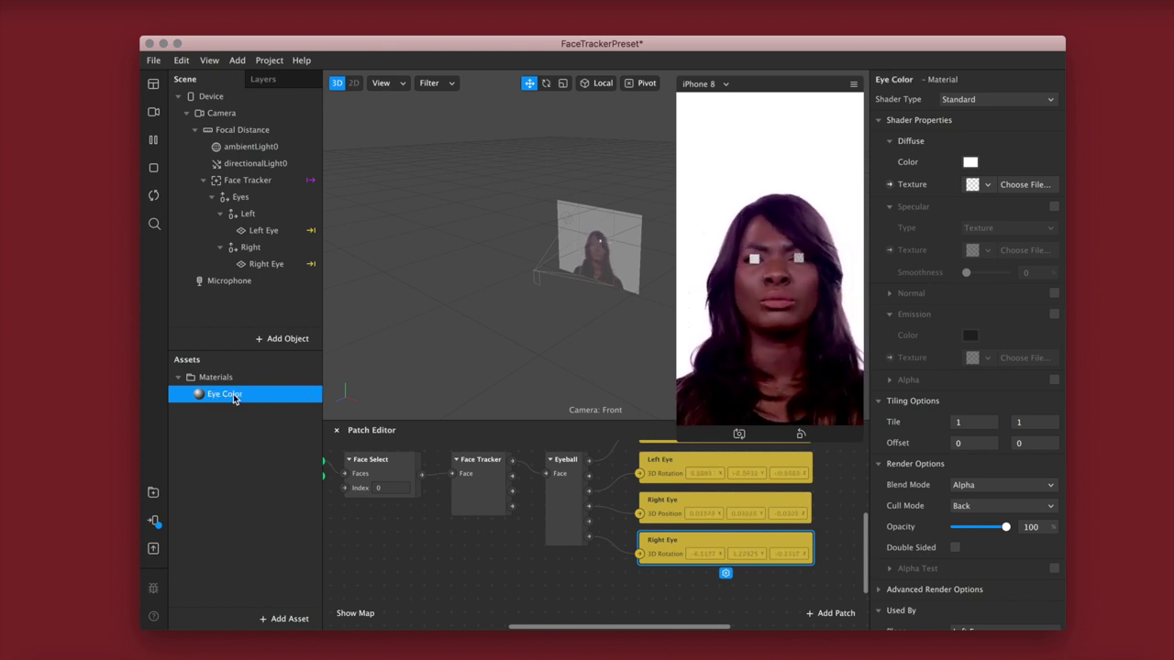
# - Assign the existing Eye Color material to the Right Eye plane and check the Left Eye plane's material
pyautogui.click(267, 264)
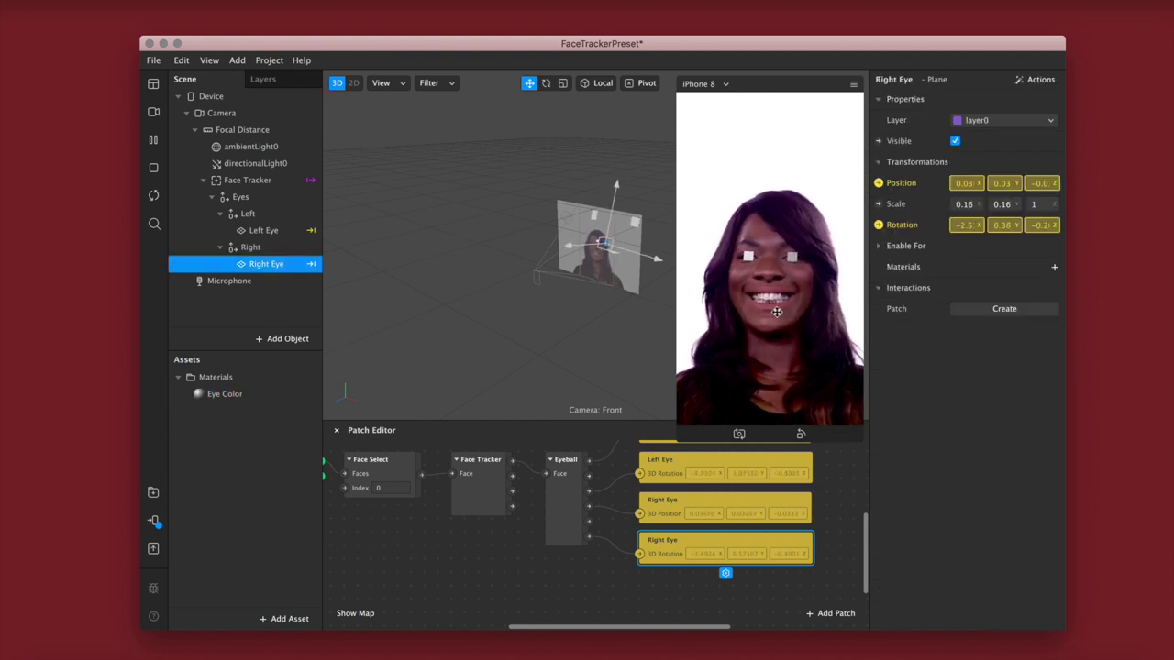
pyautogui.click(1053, 269)
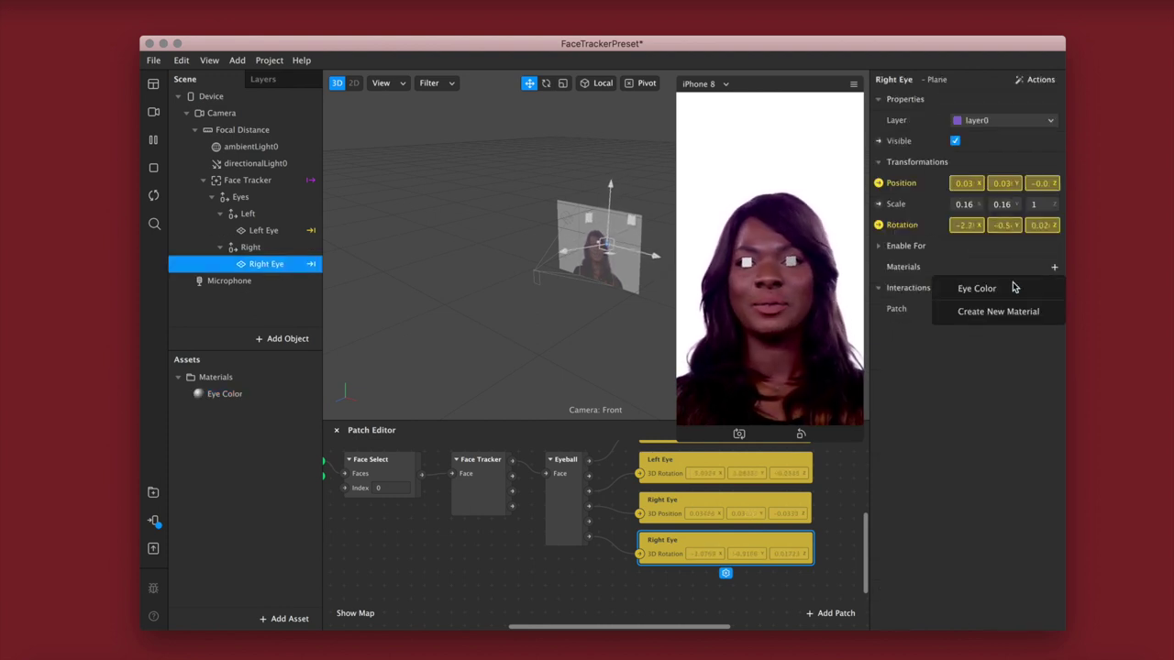
pyautogui.click(971, 286)
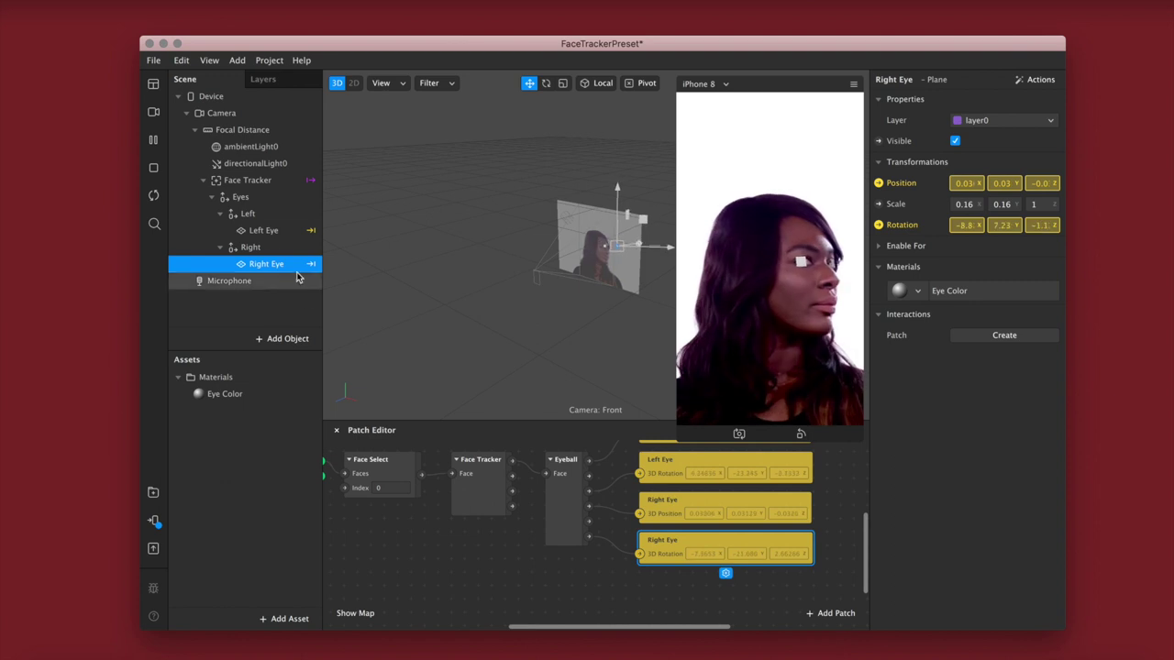
pyautogui.click(254, 230)
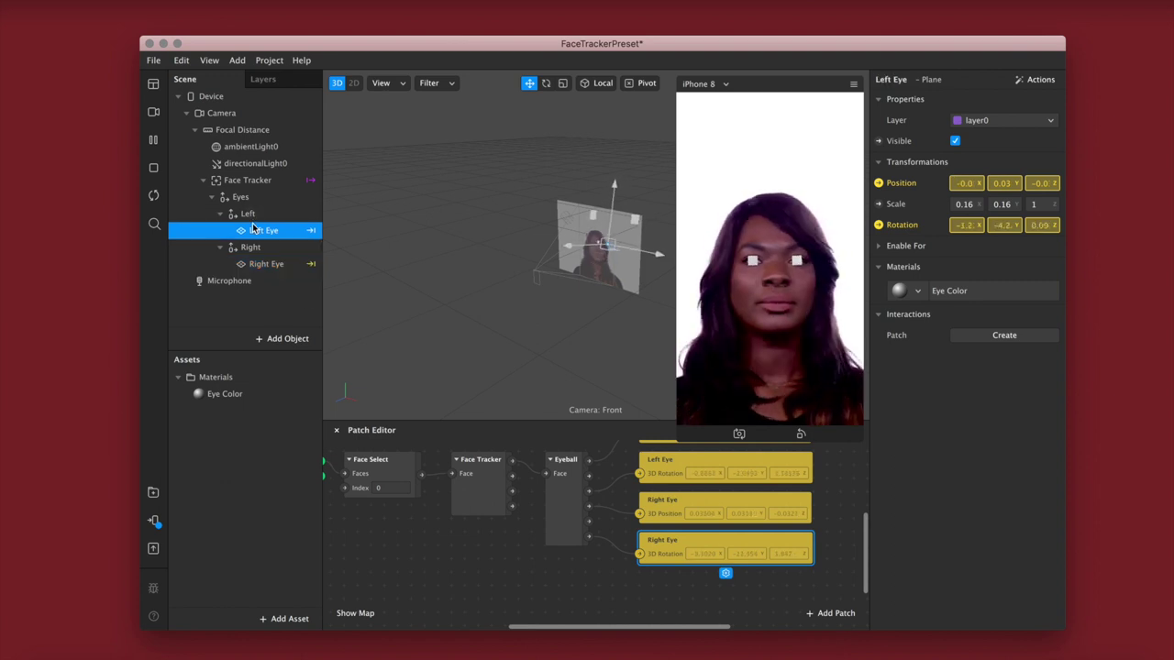
# - Set the Eye Color material's shader type to Flat and disable its depth test and depth-buffer writing in the advanced render options
pyautogui.click(234, 395)
pyautogui.click(968, 99)
pyautogui.click(973, 99)
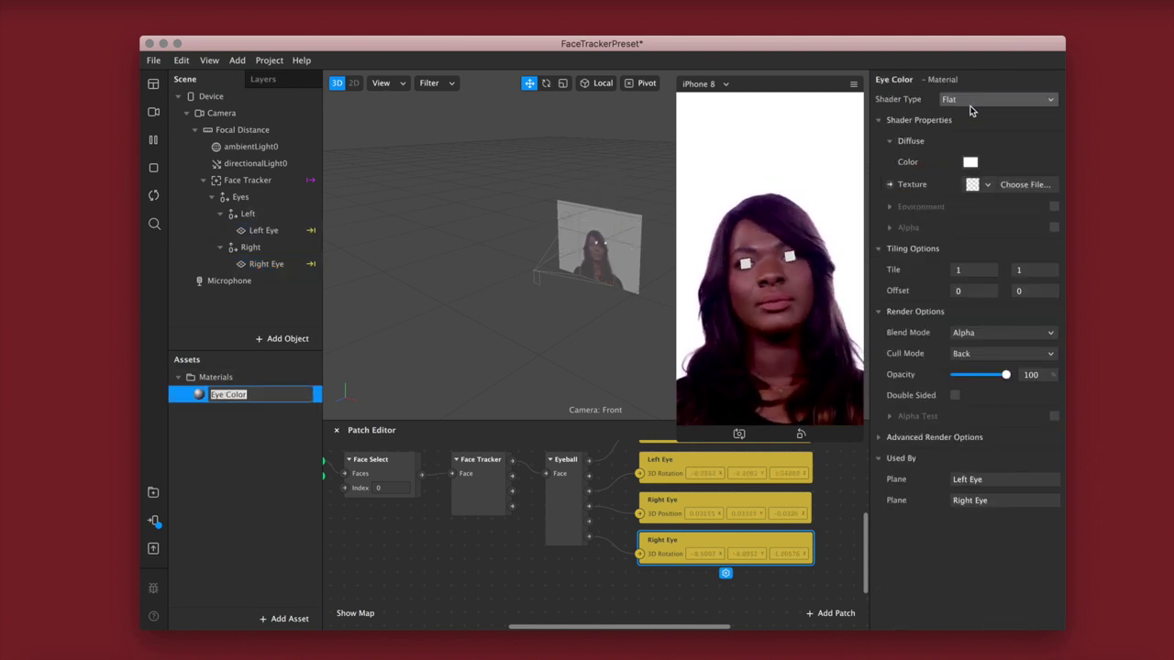
pyautogui.click(880, 437)
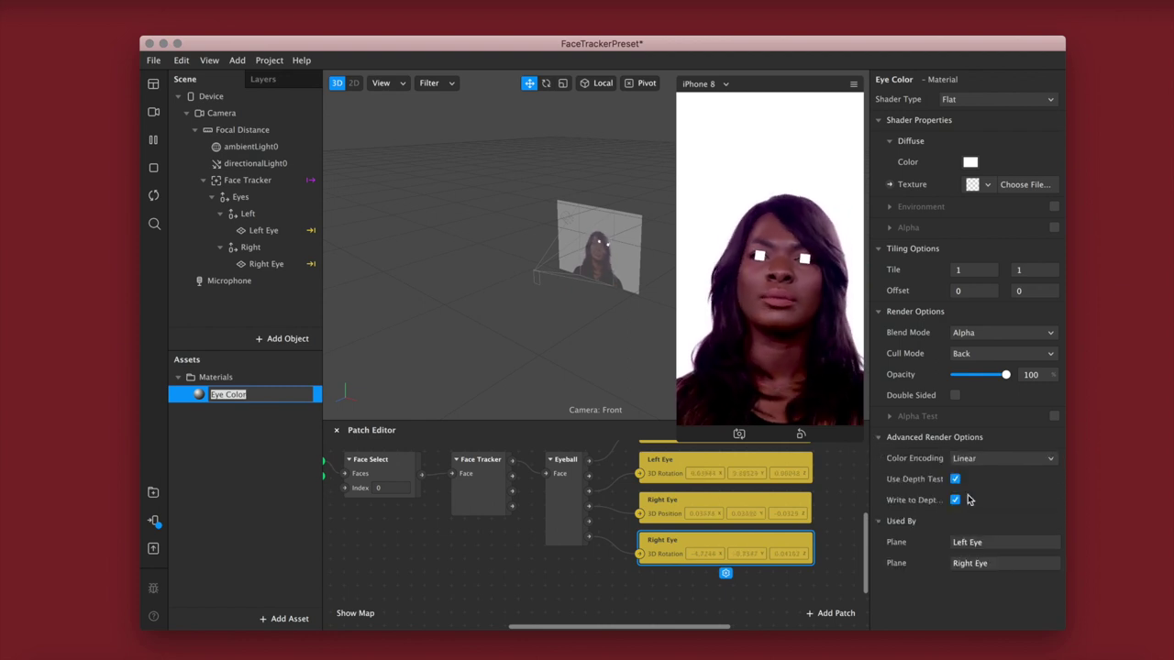
pyautogui.click(954, 479)
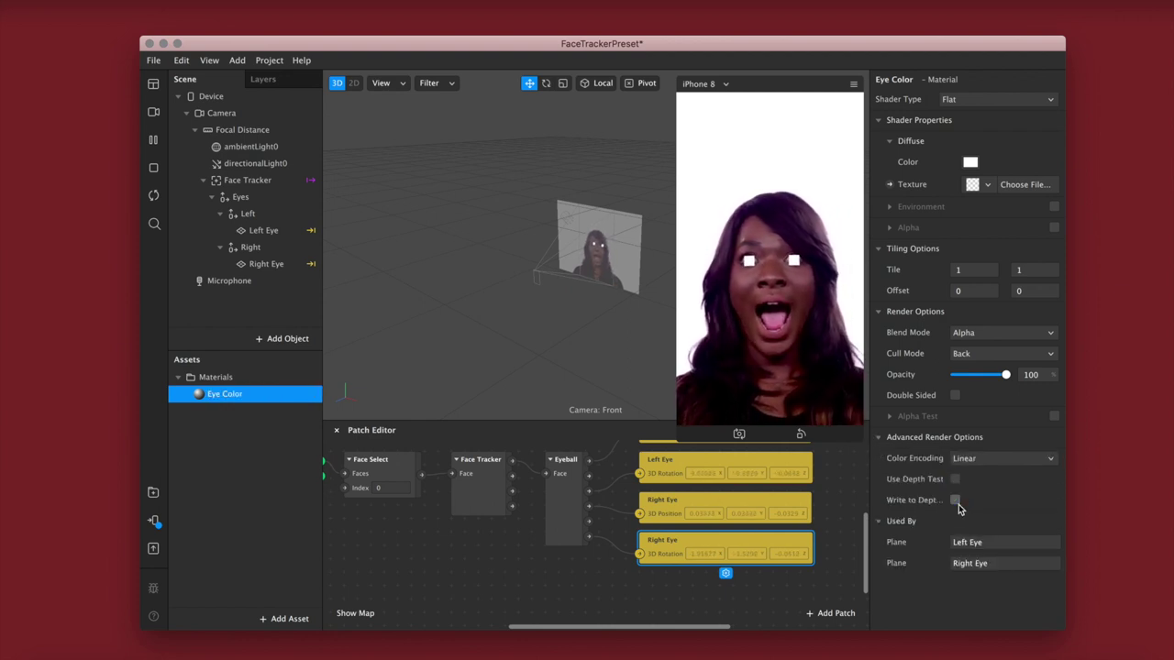
# - Turn off depth-buffer writing for the Eye Color material and clear the selection in the patch graph
pyautogui.click(956, 501)
pyautogui.click(506, 561)
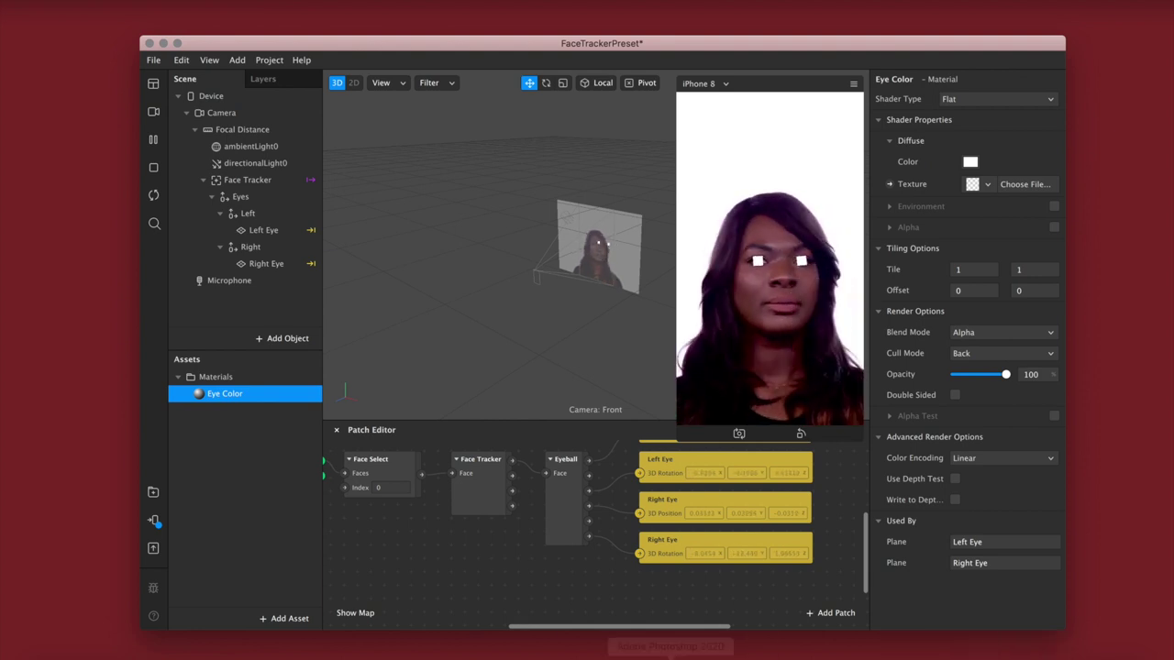
# - Switch to the Safari web browser and run a Google image search for "eye iris"
pyautogui.rightClick(424, 652)
pyautogui.click(454, 560)
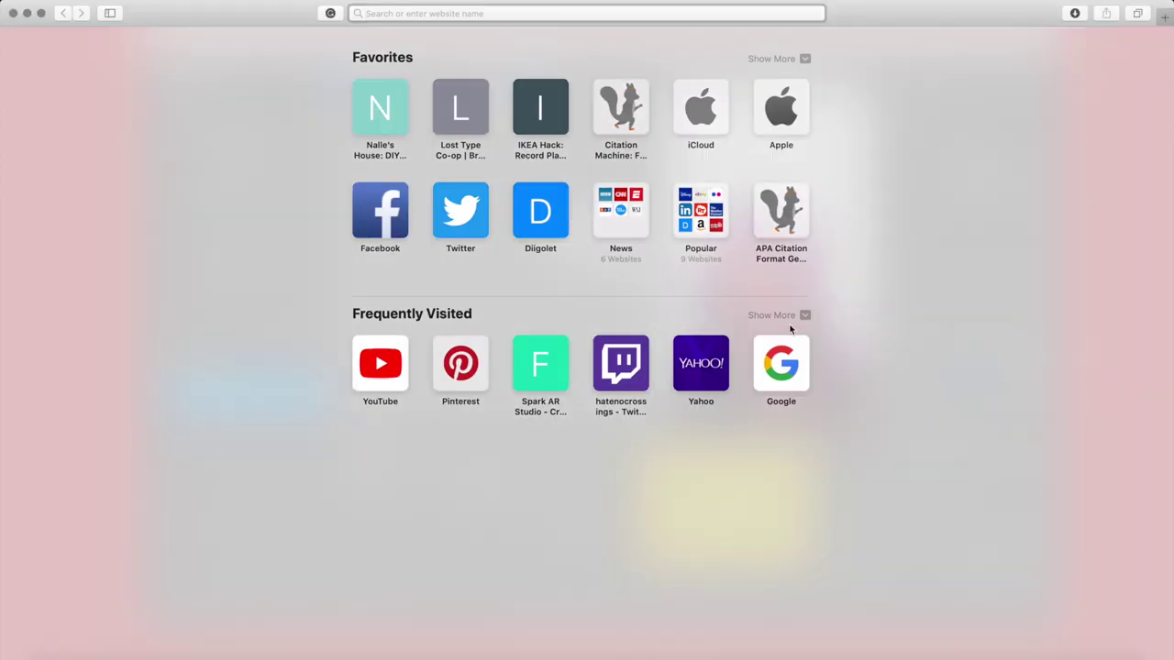
pyautogui.click(788, 349)
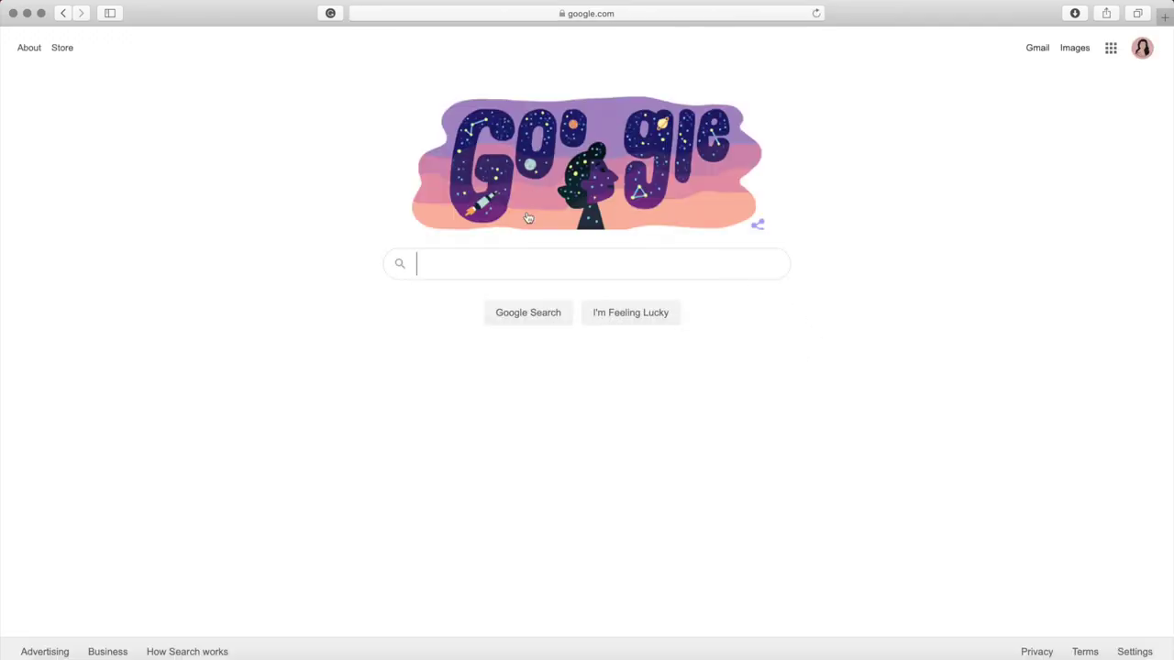
pyautogui.write('i')
pyautogui.press('BackSpace')
pyautogui.write('eye ir')
pyautogui.press('BackSpace')
pyautogui.write('iris')
pyautogui.press('Return')
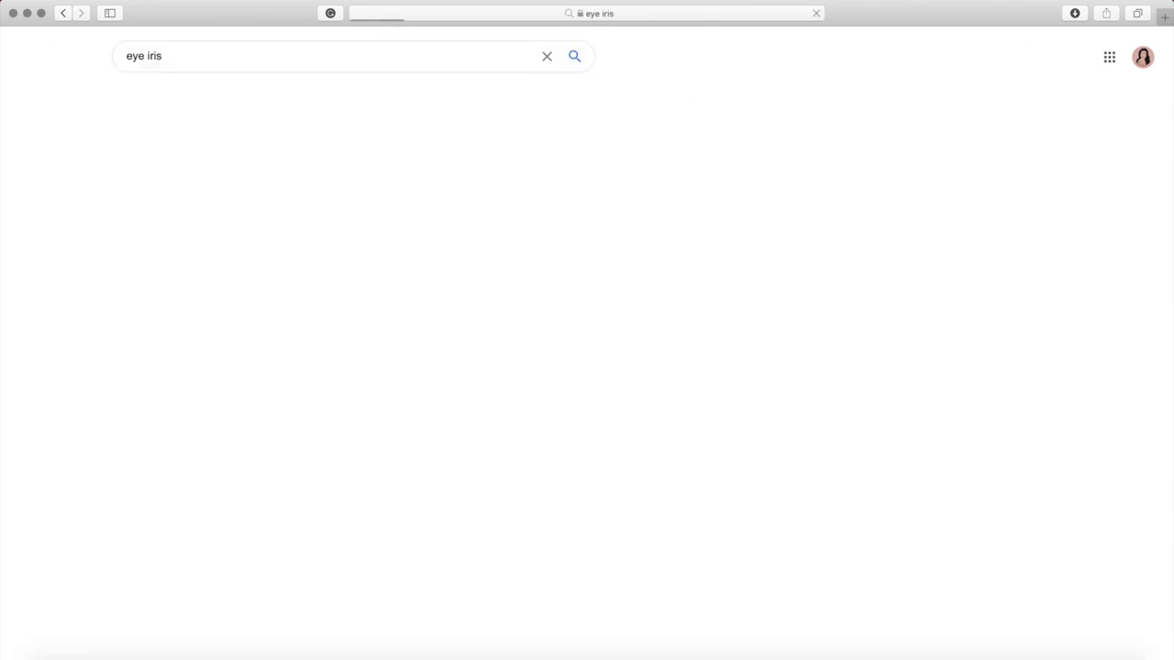
pyautogui.click(184, 98)
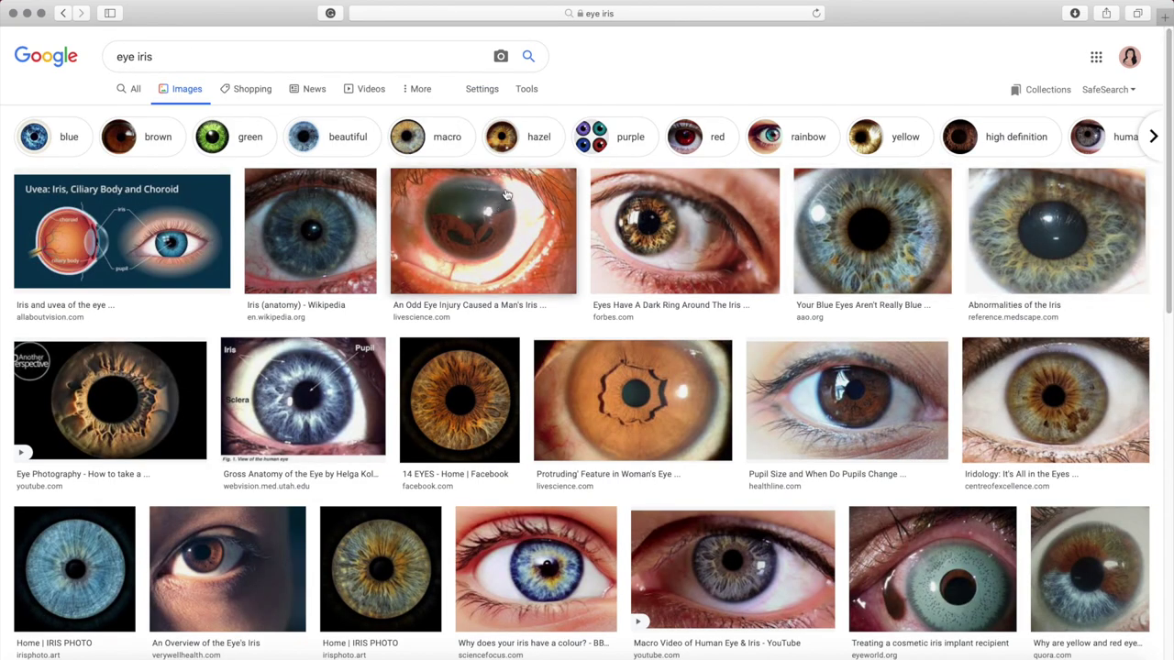
# - Filter the iris images to hazel, examine the results for a usable iris texture, and return to the unfiltered results
pyautogui.click(507, 134)
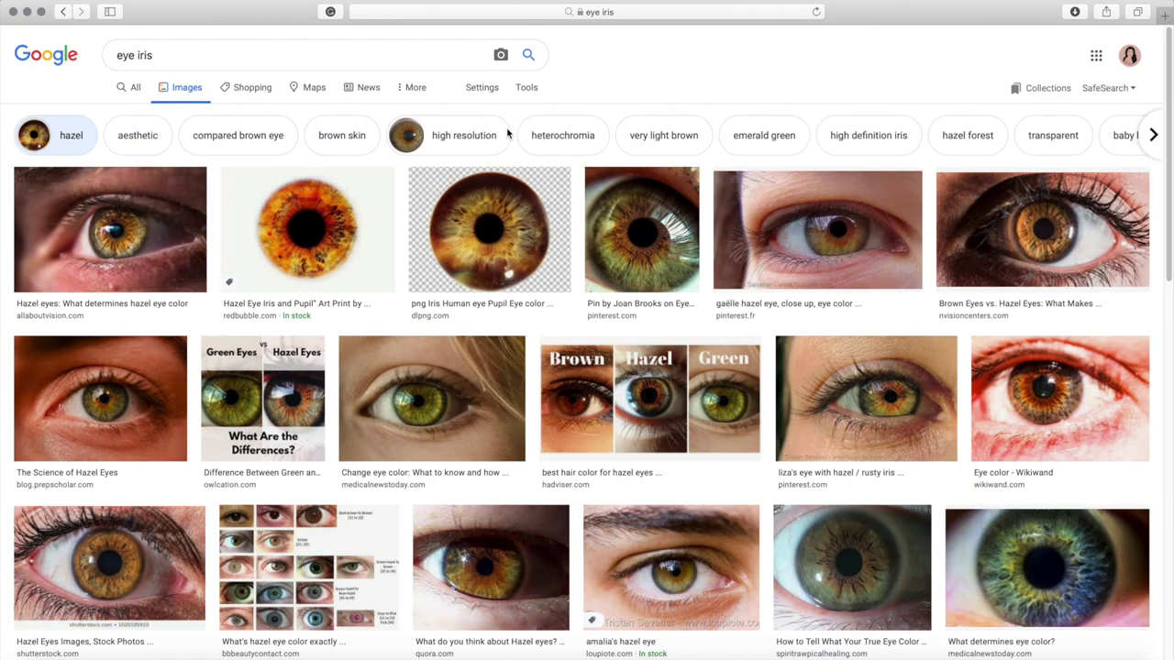
pyautogui.scroll(-5, 821, 301)
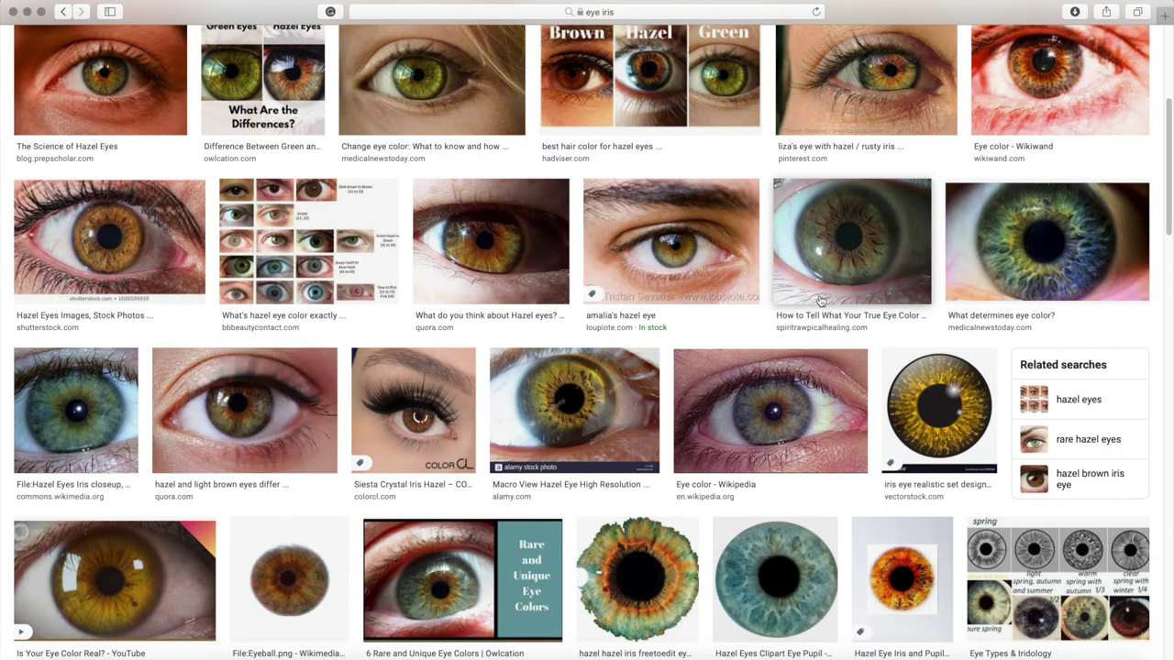
pyautogui.scroll(-8, 821, 301)
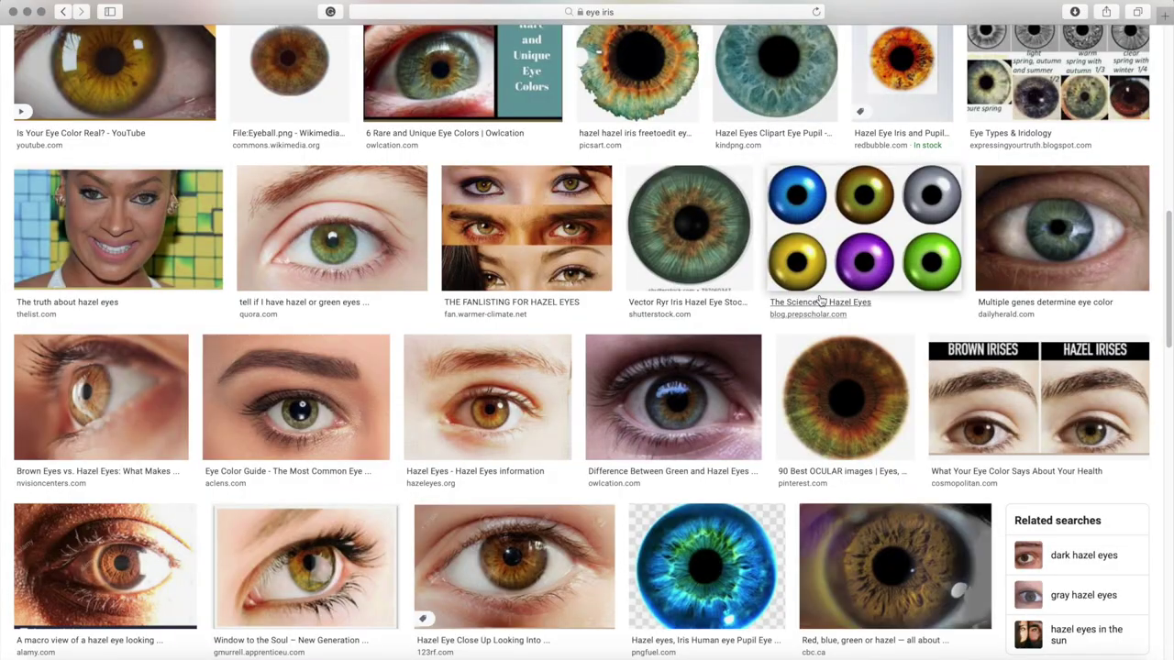
pyautogui.scroll(-2, 820, 301)
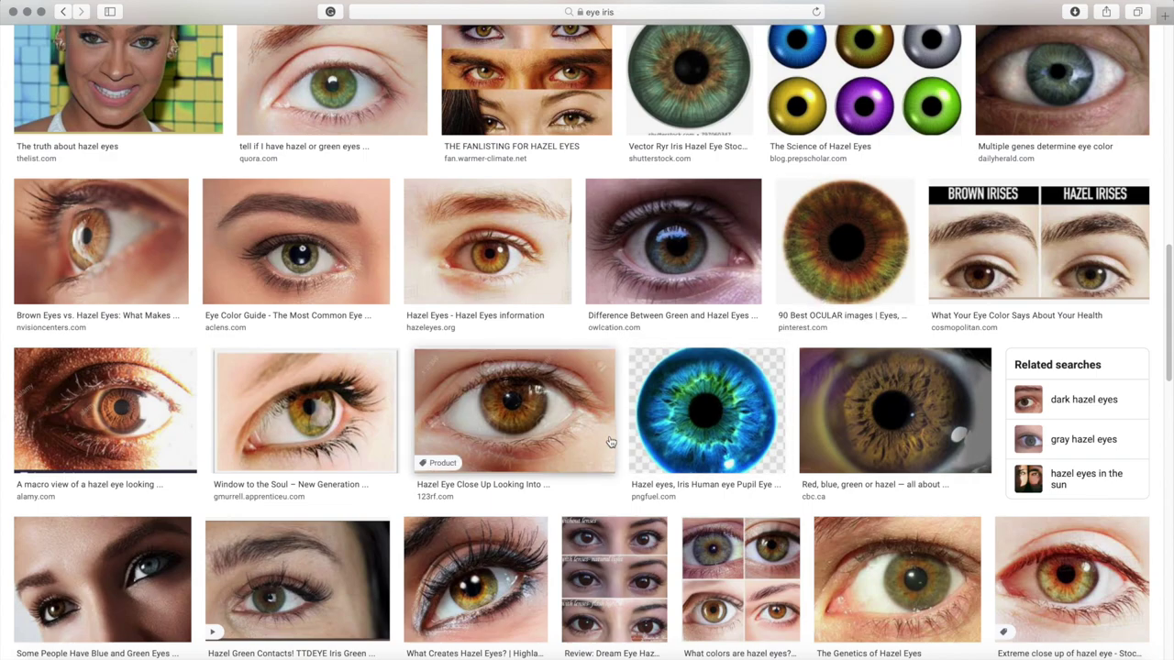
pyautogui.scroll(-2, 610, 442)
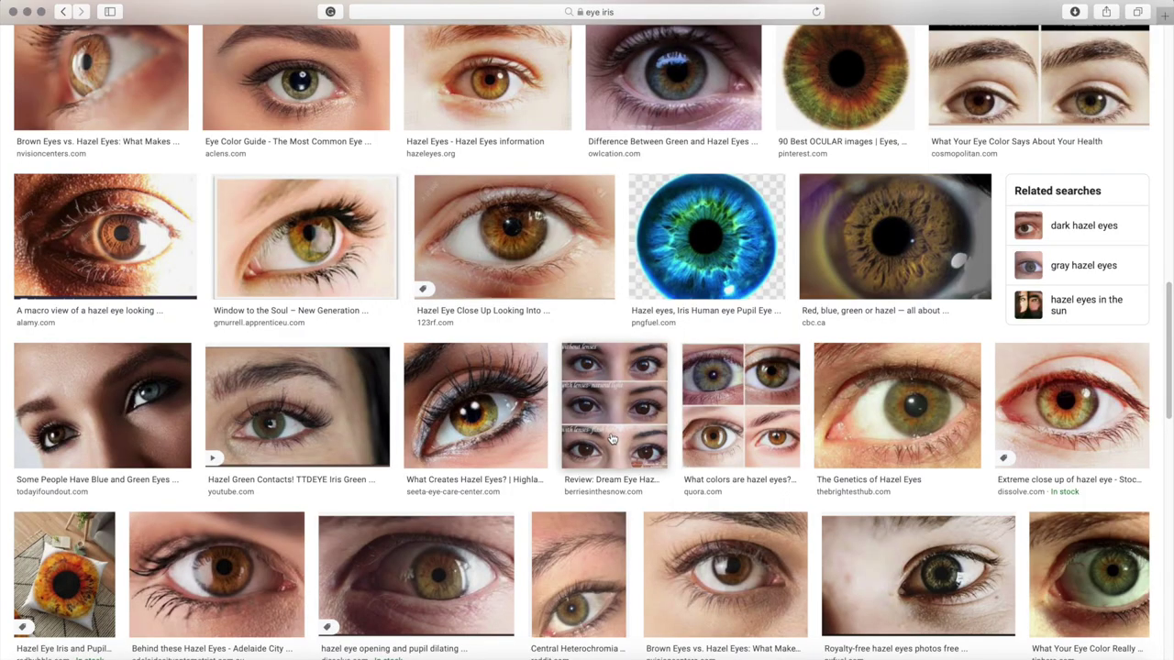
pyautogui.scroll(-2, 613, 439)
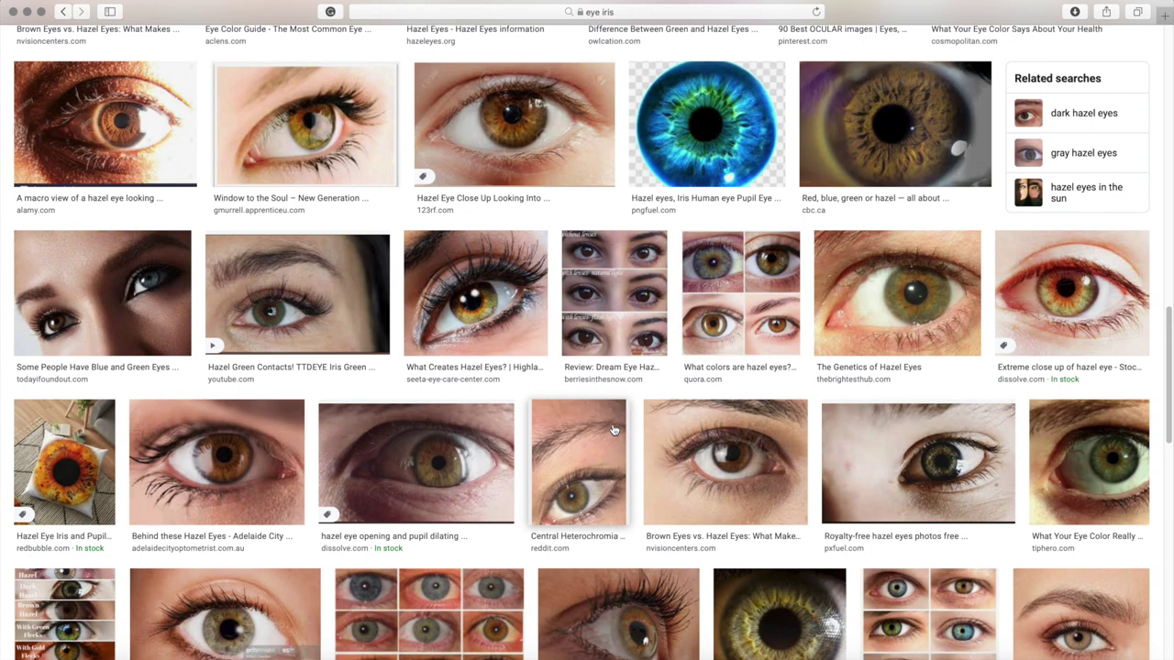
pyautogui.scroll(-3, 614, 430)
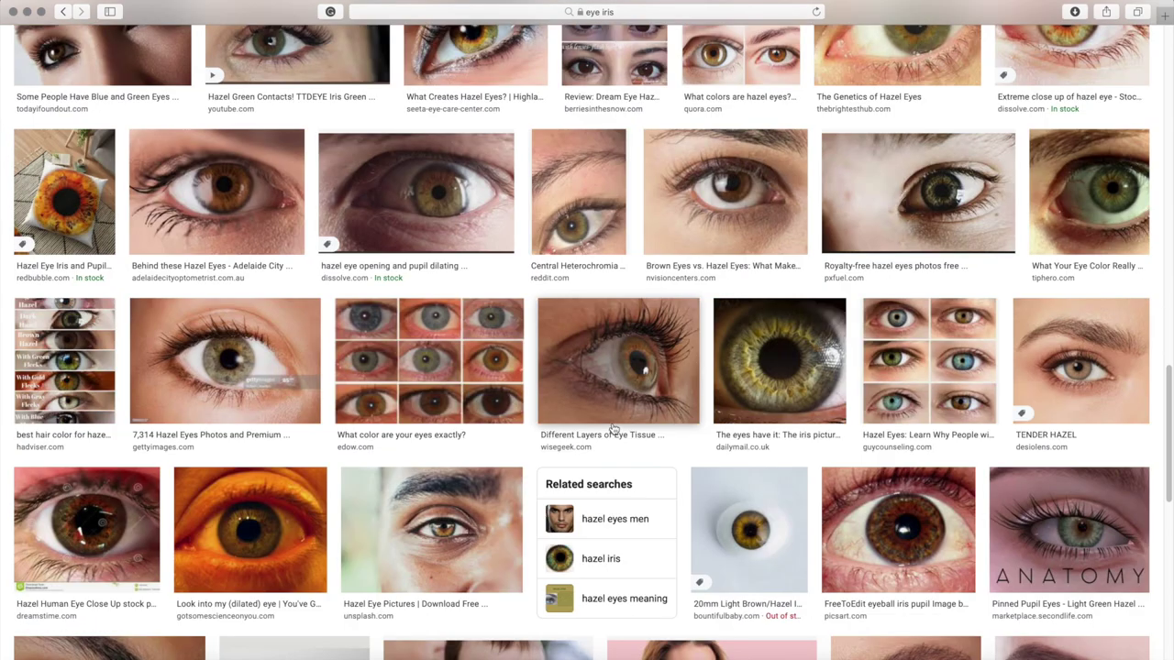
pyautogui.scroll(-3, 613, 429)
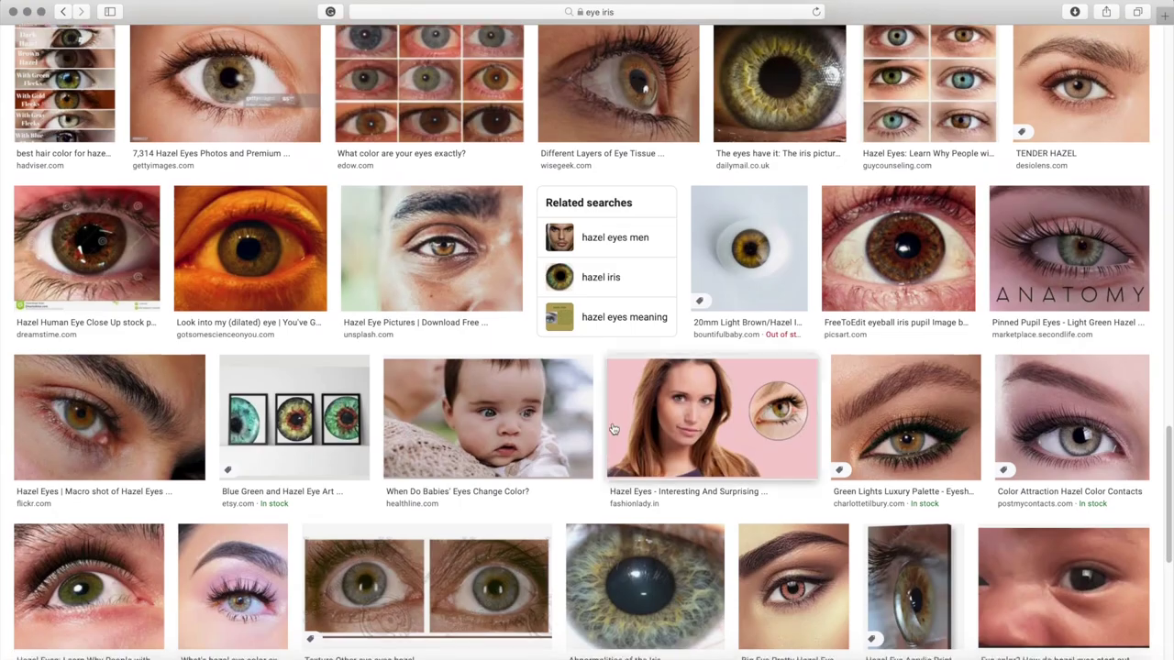
pyautogui.scroll(10, 613, 429)
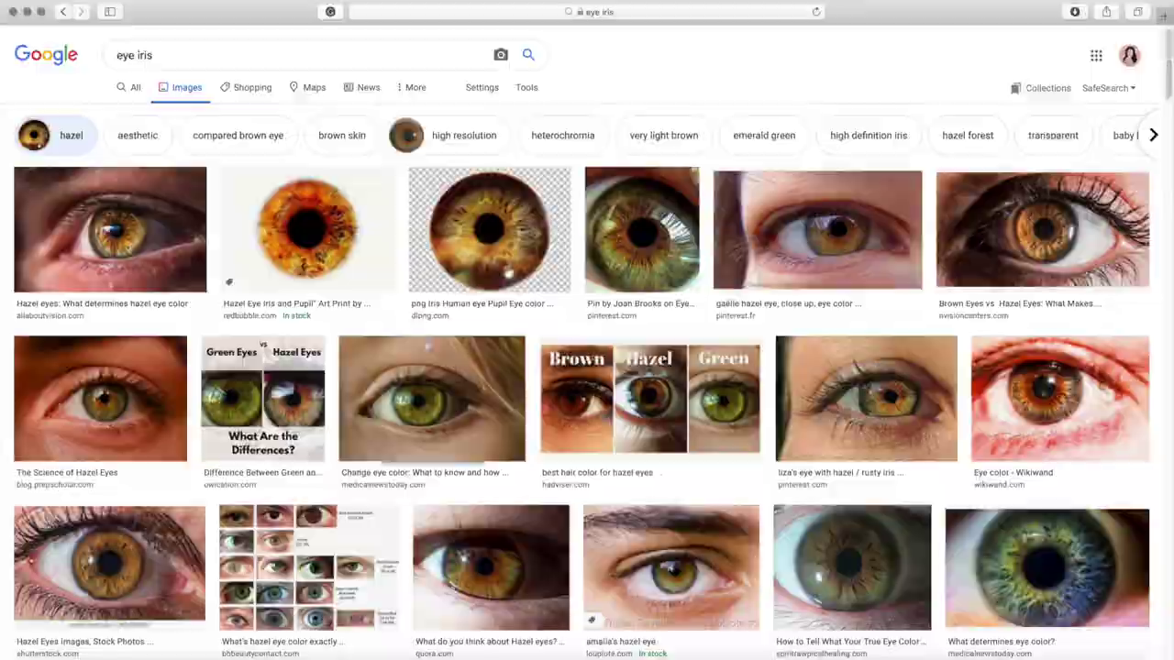
pyautogui.click(62, 12)
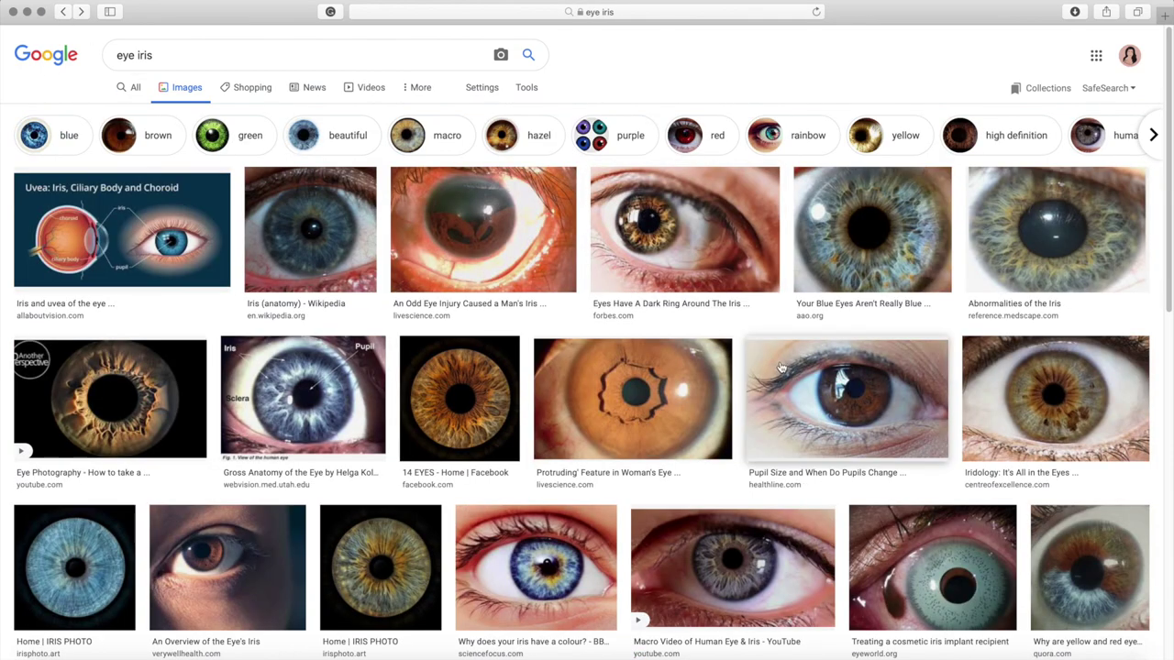
# - Preview the blue iris photo from aao.org, open its related Pinterest iris close-up, and copy that image
pyautogui.click(856, 236)
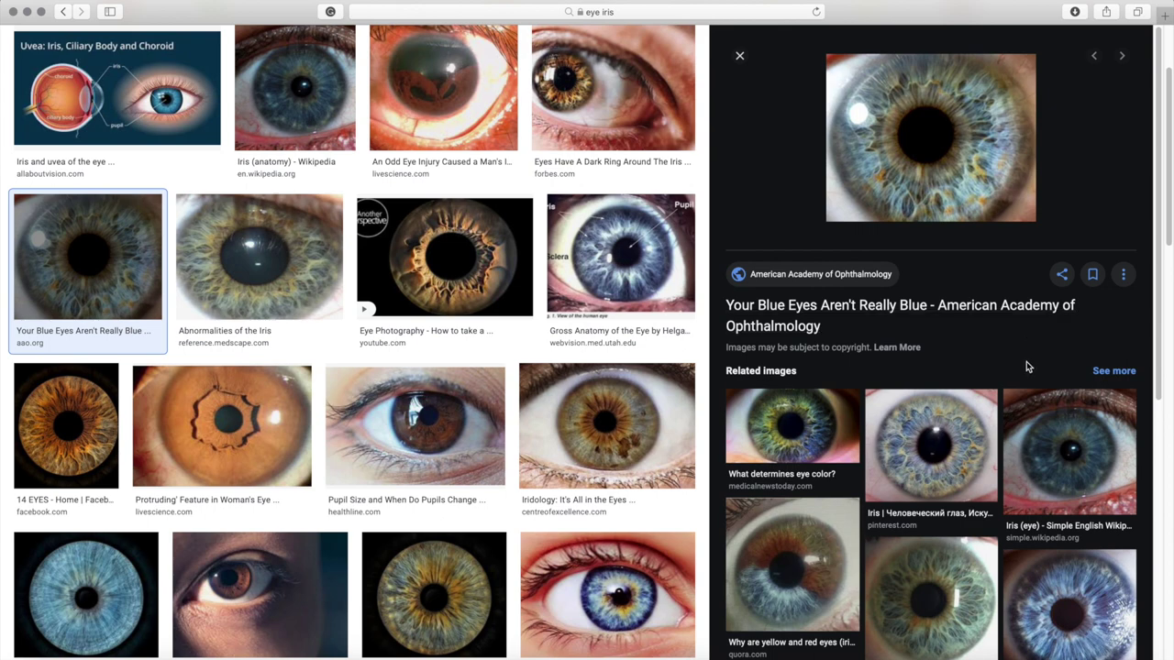
pyautogui.click(929, 461)
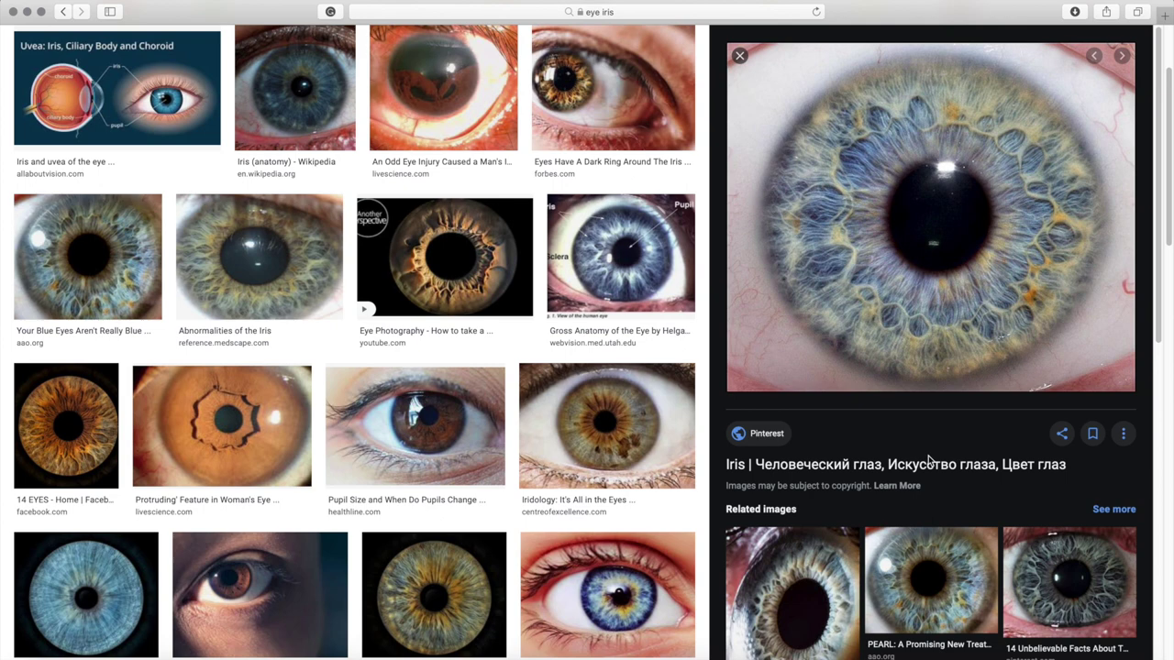
pyautogui.click(928, 584)
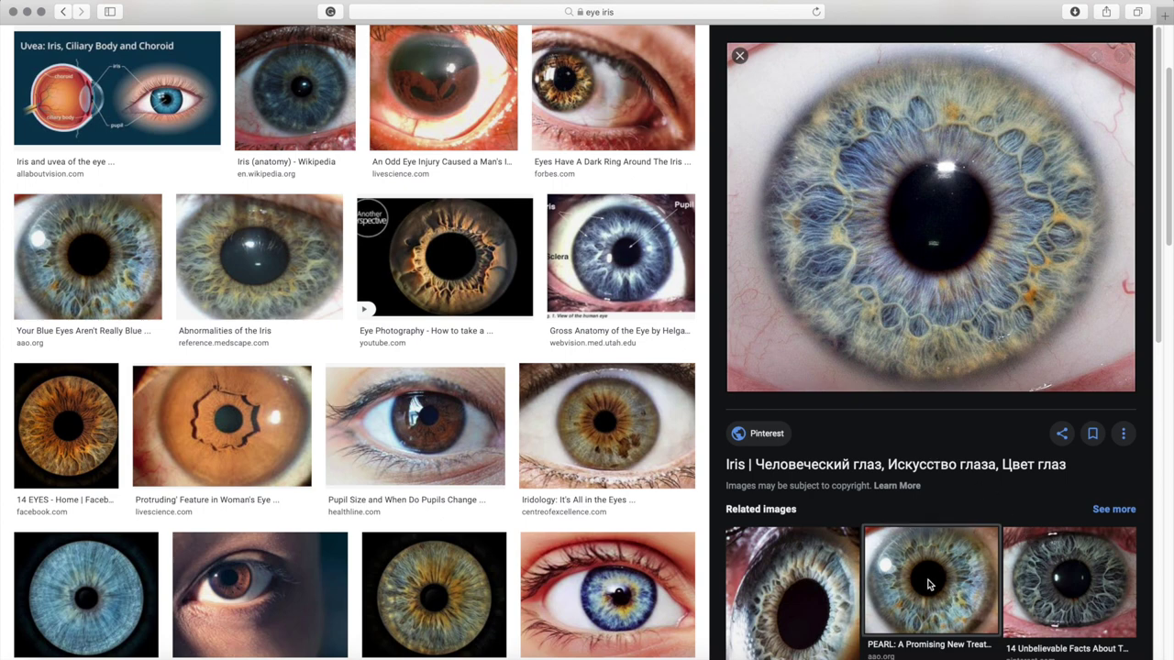
pyautogui.click(918, 445)
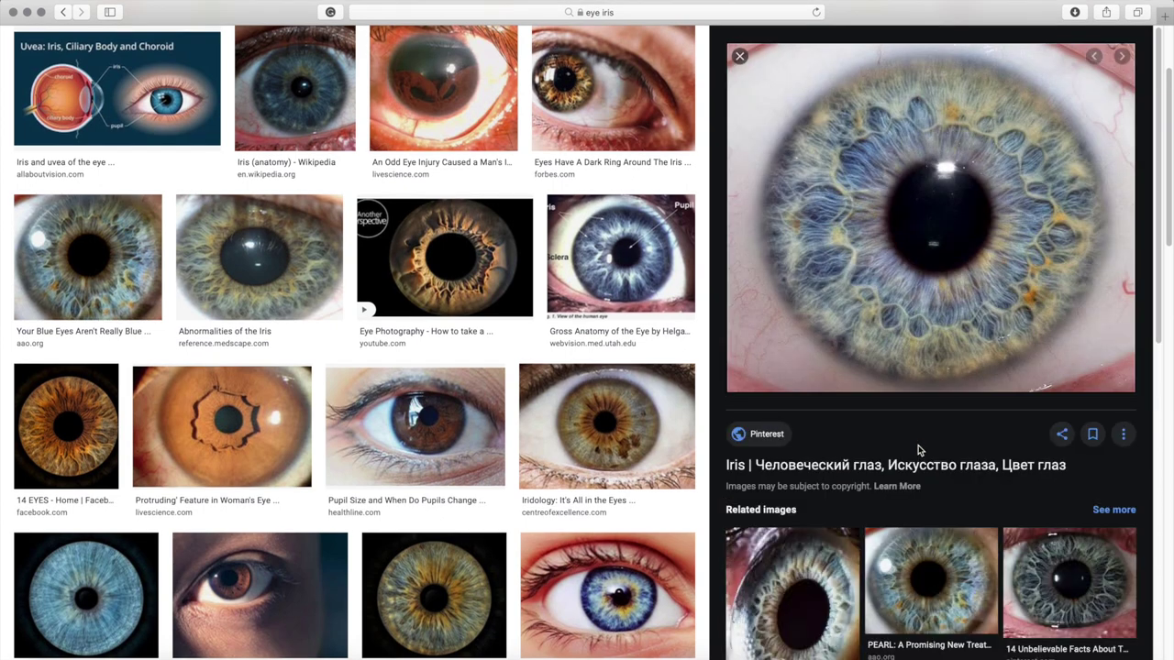
pyautogui.rightClick(911, 262)
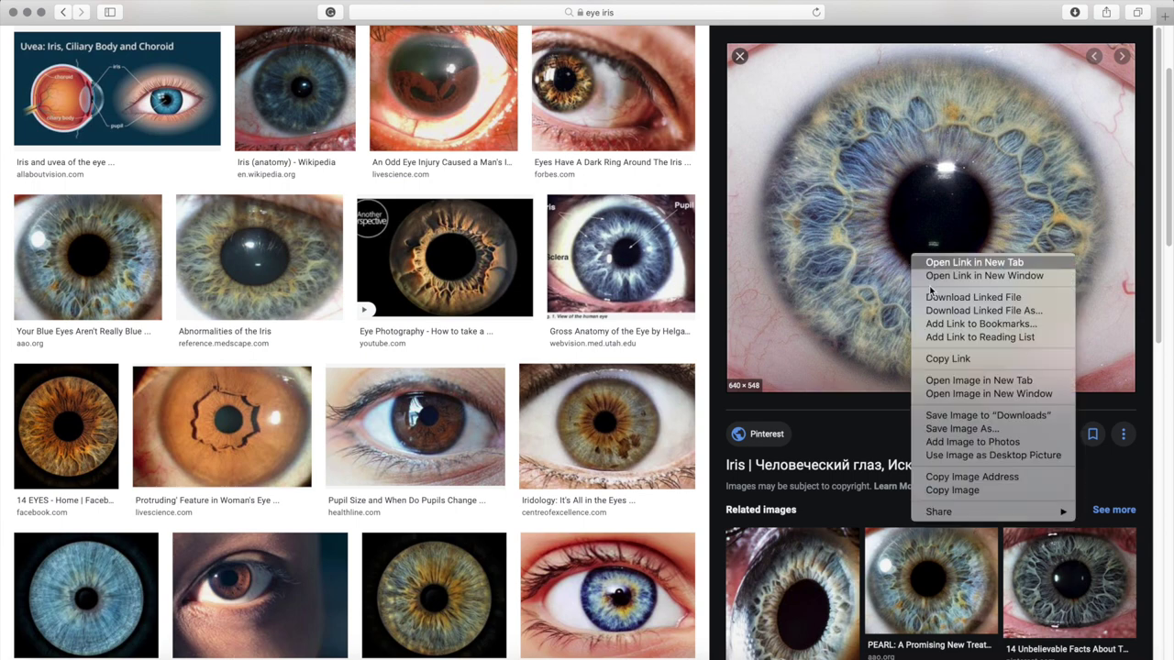
pyautogui.click(973, 492)
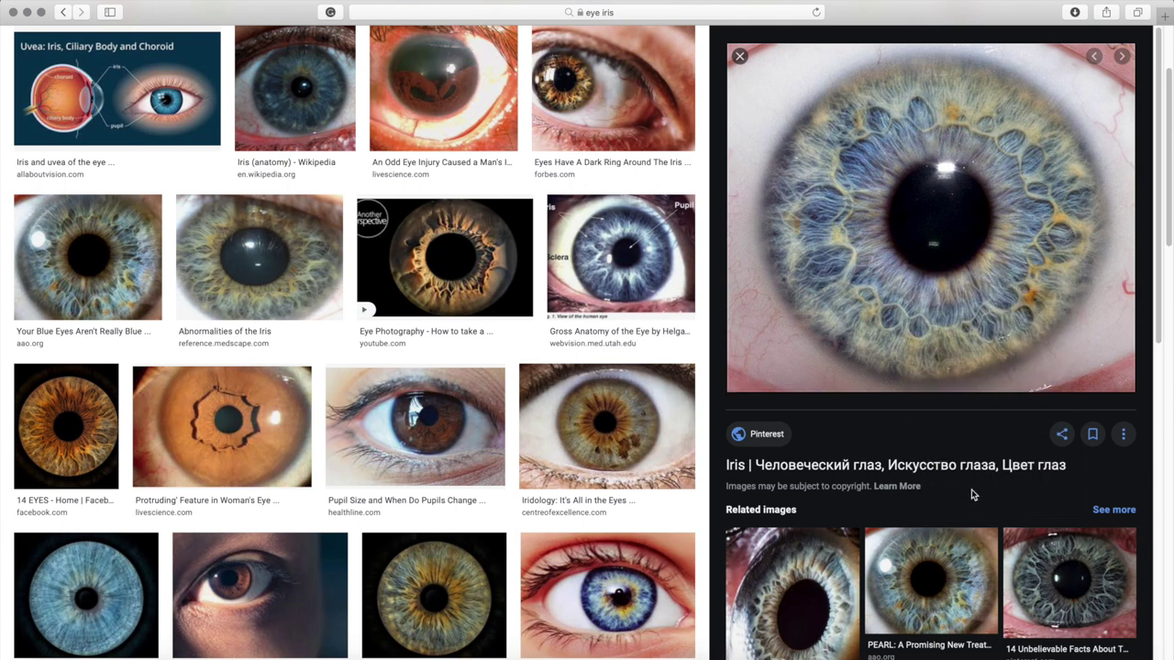
# - Switch to Photoshop, draw a circular marquee about 16.8 cm wide around the iris on Layer 1, and invert the selection
pyautogui.click(670, 656)
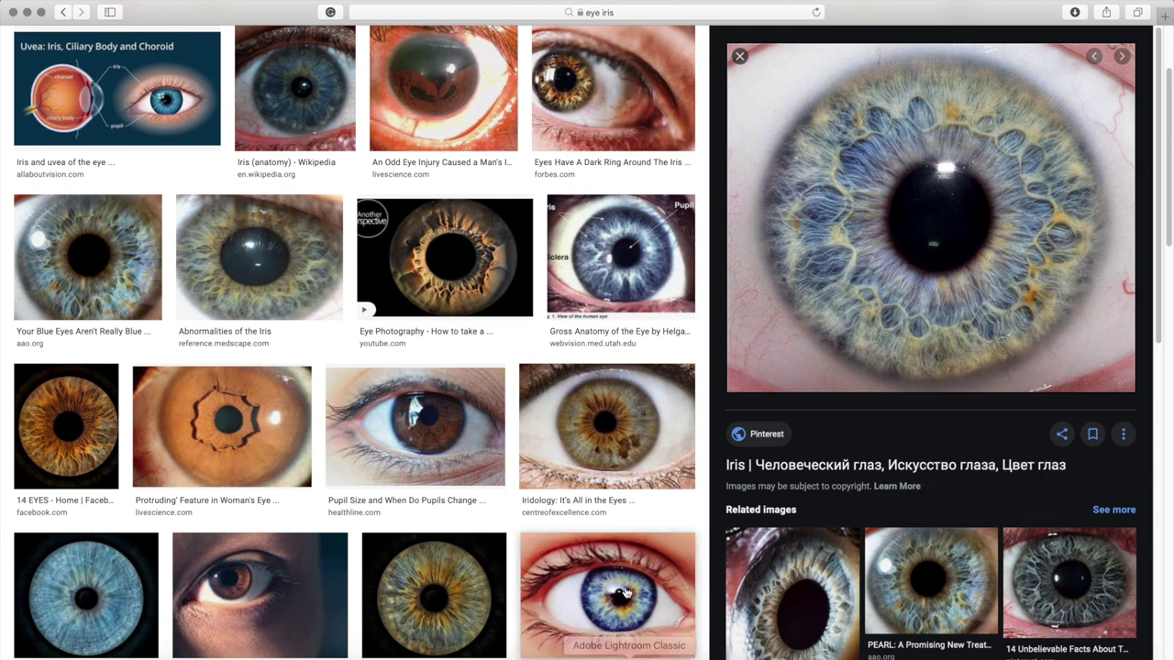
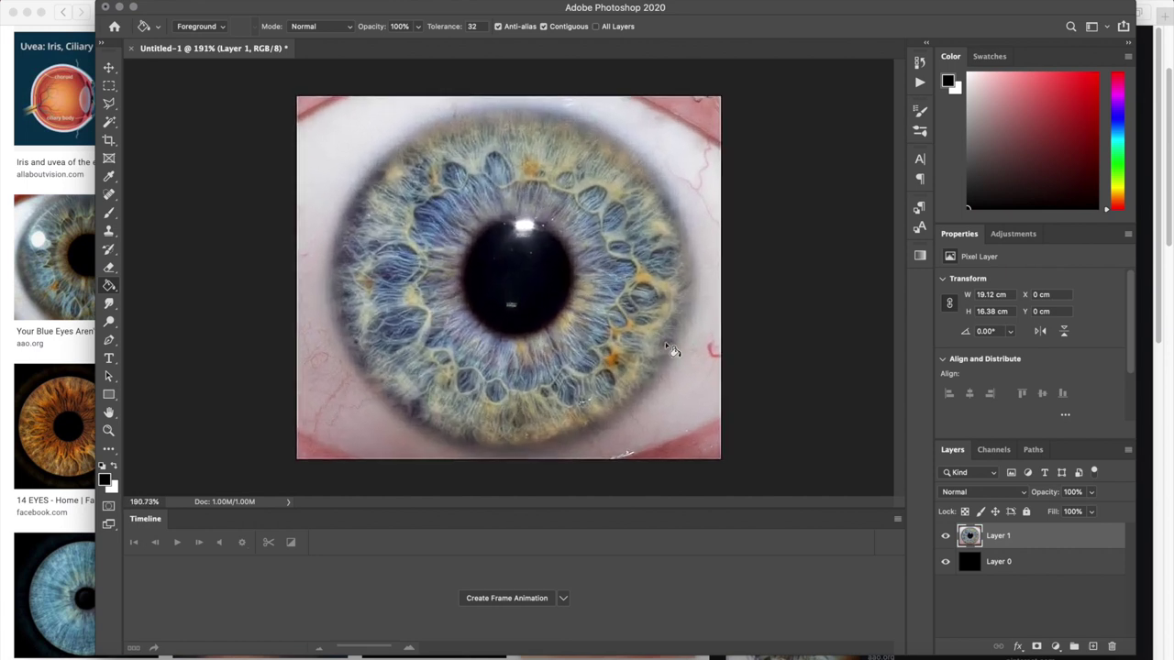
pyautogui.moveTo(108, 85); pyautogui.dragTo(194, 100)
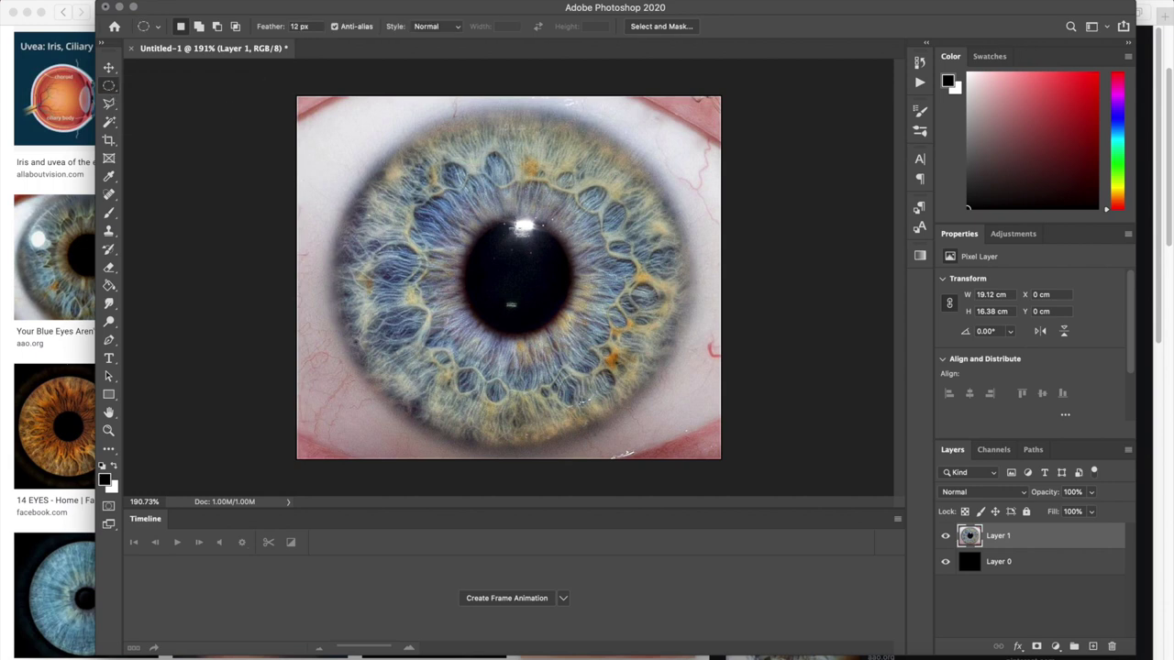
pyautogui.keyDown('alt'); pyautogui.keyDown('shift'); pyautogui.moveTo(516, 276); pyautogui.dragTo(684, 449); pyautogui.keyUp('shift'); pyautogui.keyUp('alt')
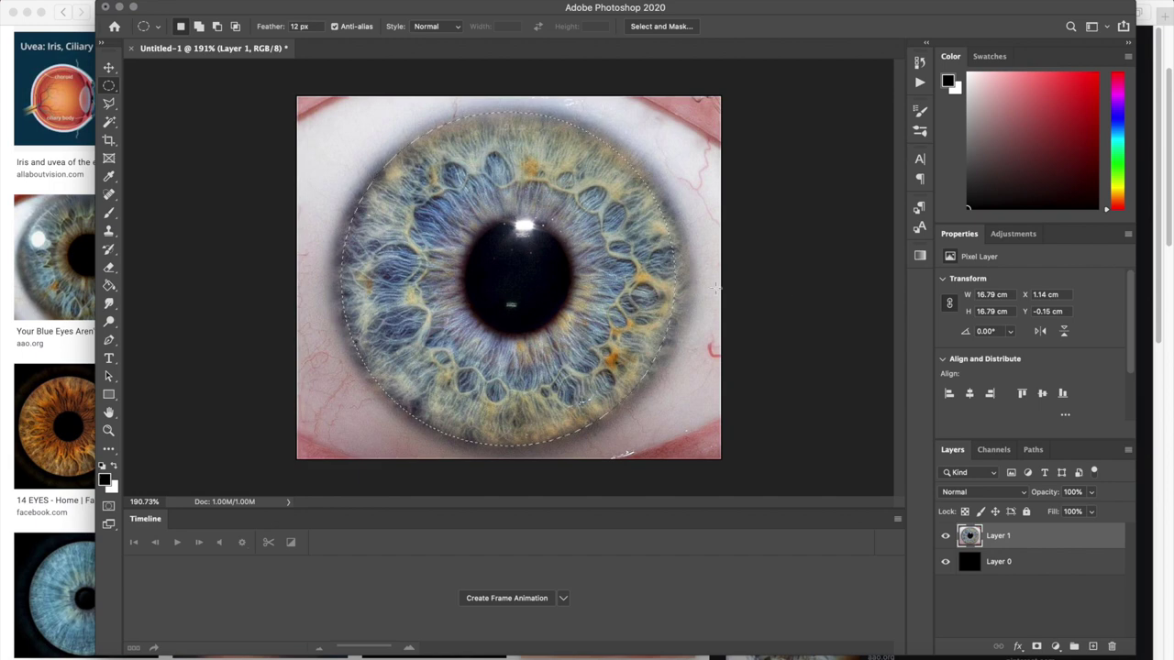
pyautogui.rightClick(482, 267)
pyautogui.click(537, 274)
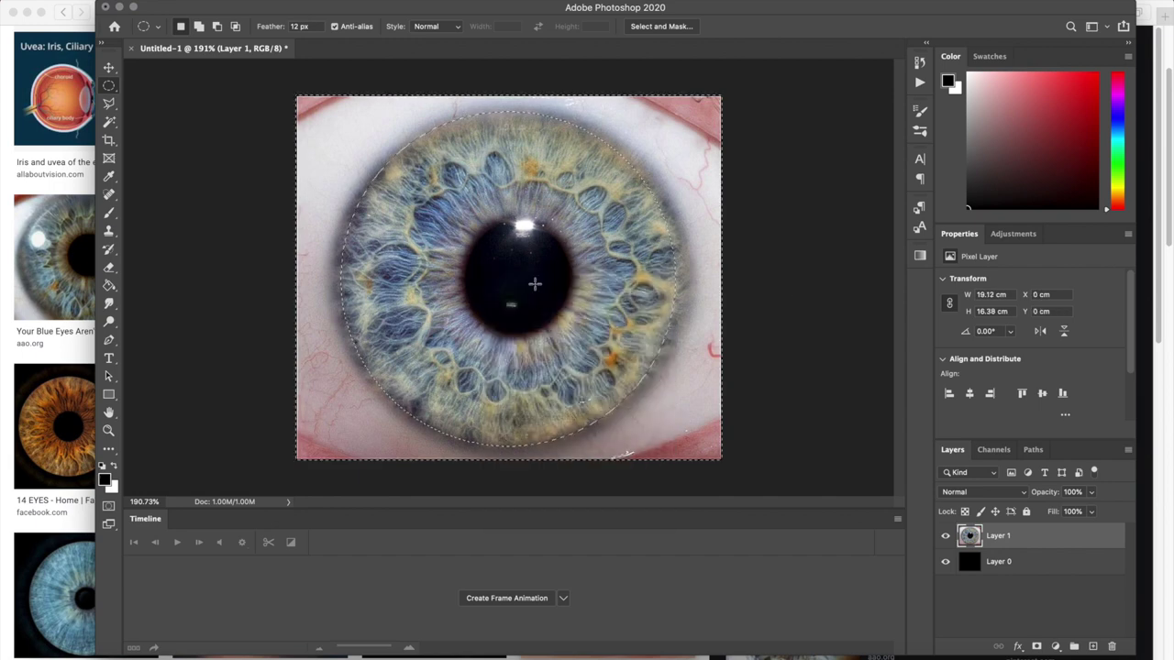
# - Set the marquee feather to 25 px, delete the area outside the iris from Layer 1, and deselect
pyautogui.click(269, 26)
pyautogui.write('25')
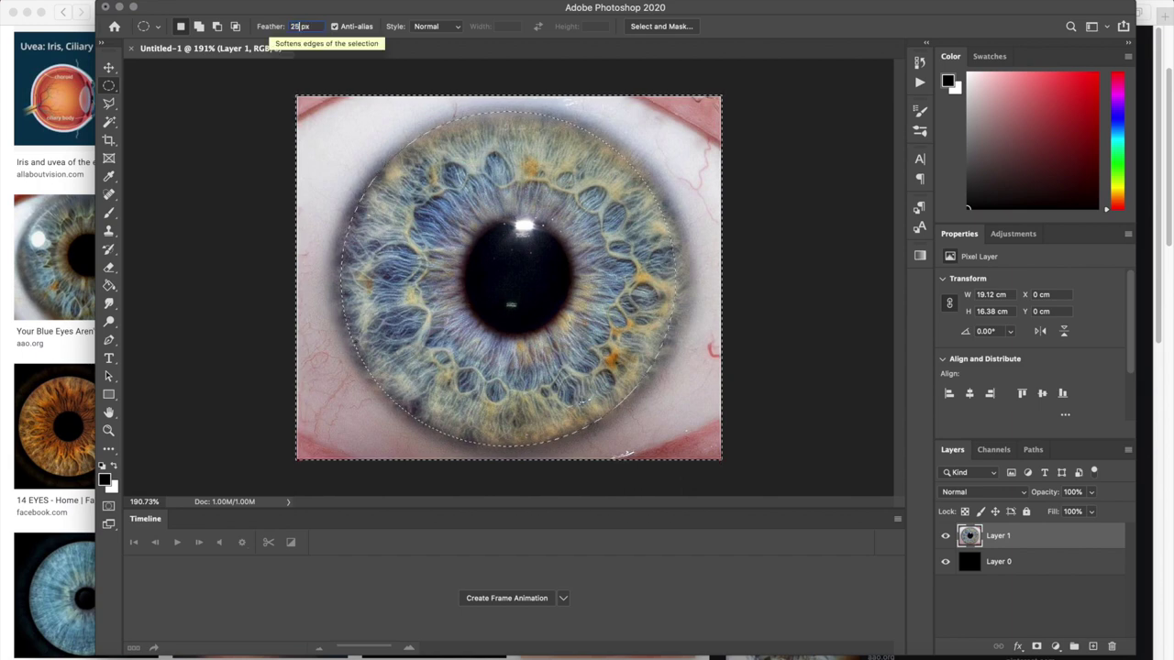
pyautogui.press('Return')
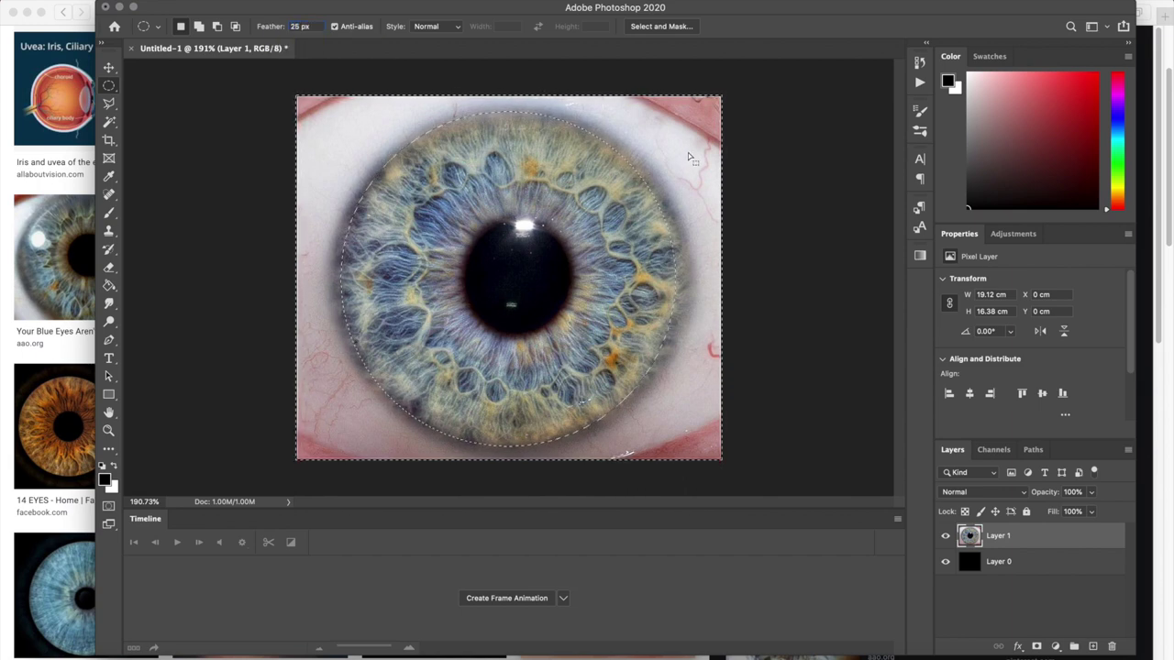
pyautogui.press('Delete')
pyautogui.press('super+d')
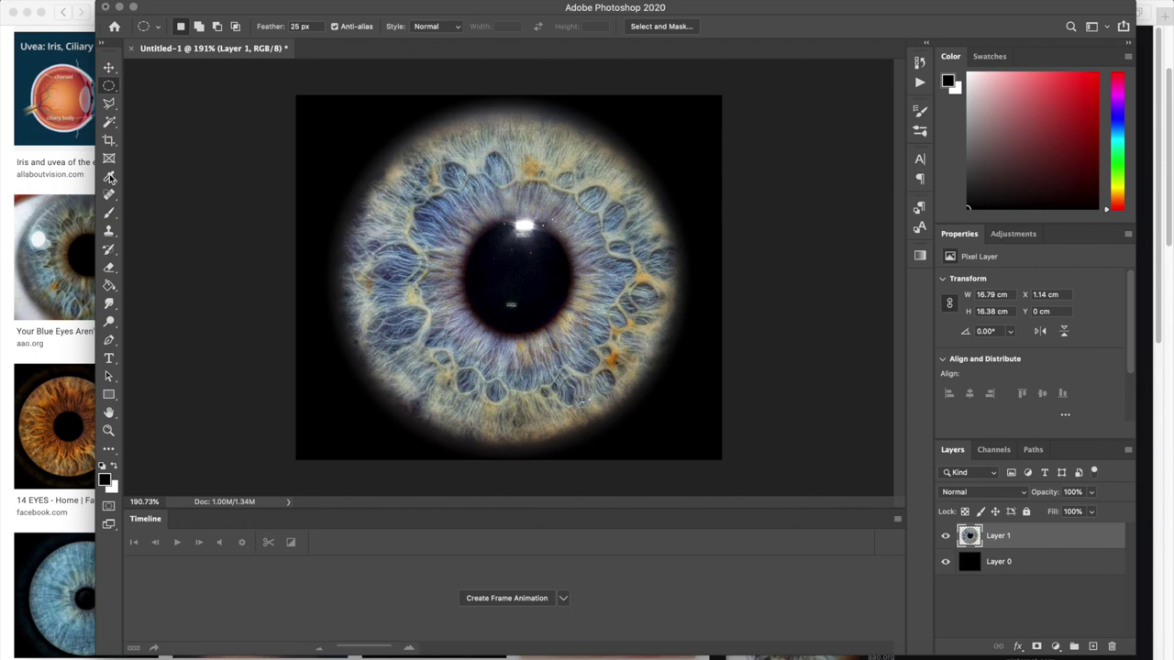
# - Erase the pupil from Layer 1 using a 201 px Soft Round eraser at 0% hardness, and hide the black Layer 0
pyautogui.click(109, 267)
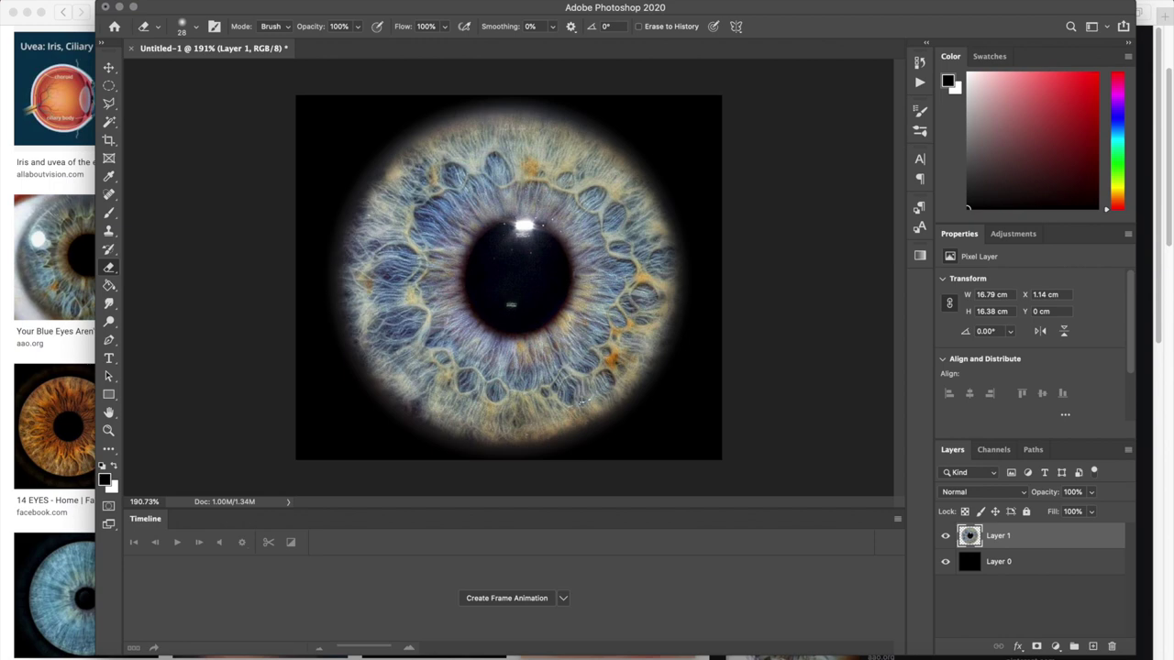
pyautogui.rightClick(588, 272)
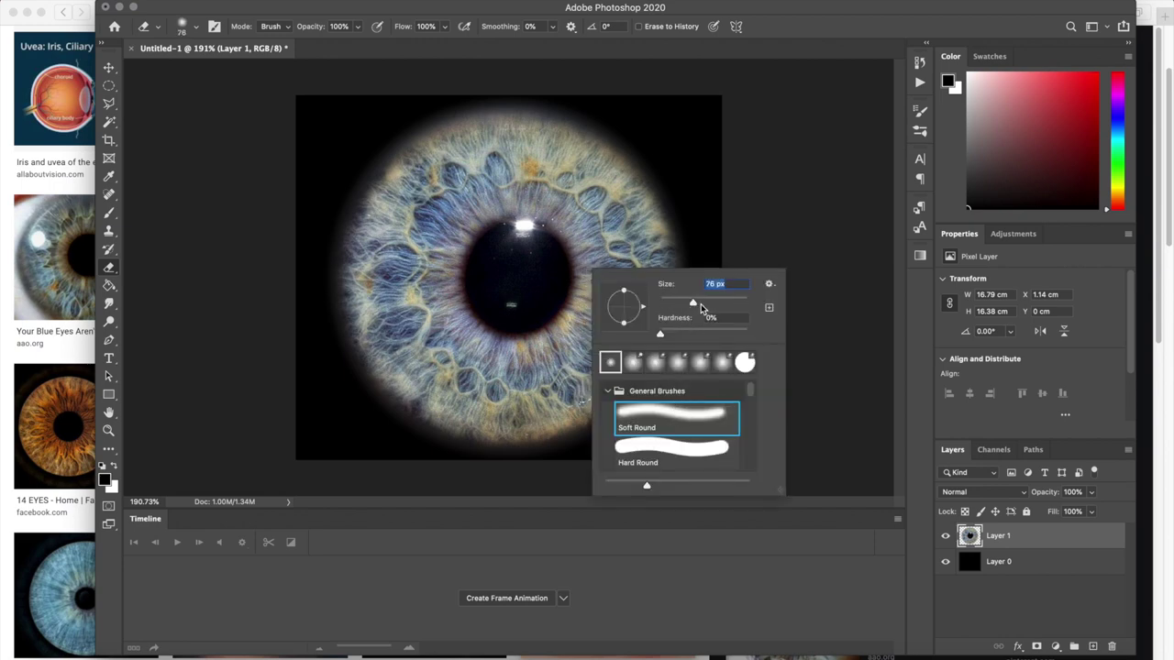
pyautogui.moveTo(714, 305); pyautogui.dragTo(724, 305)
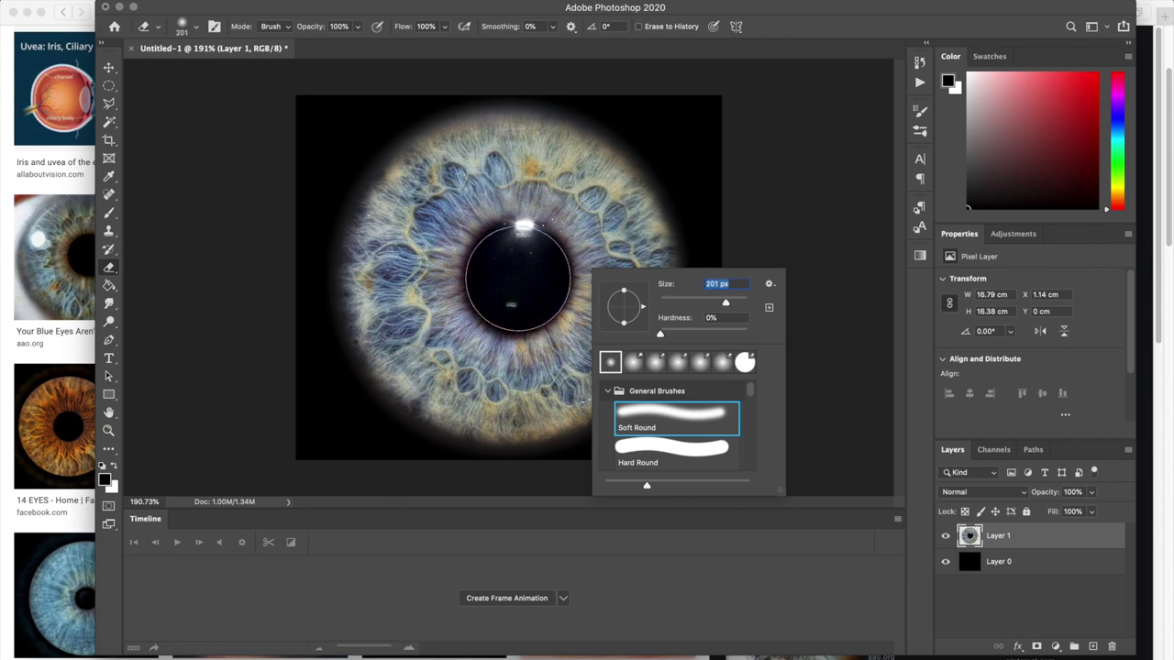
pyautogui.press('Return')
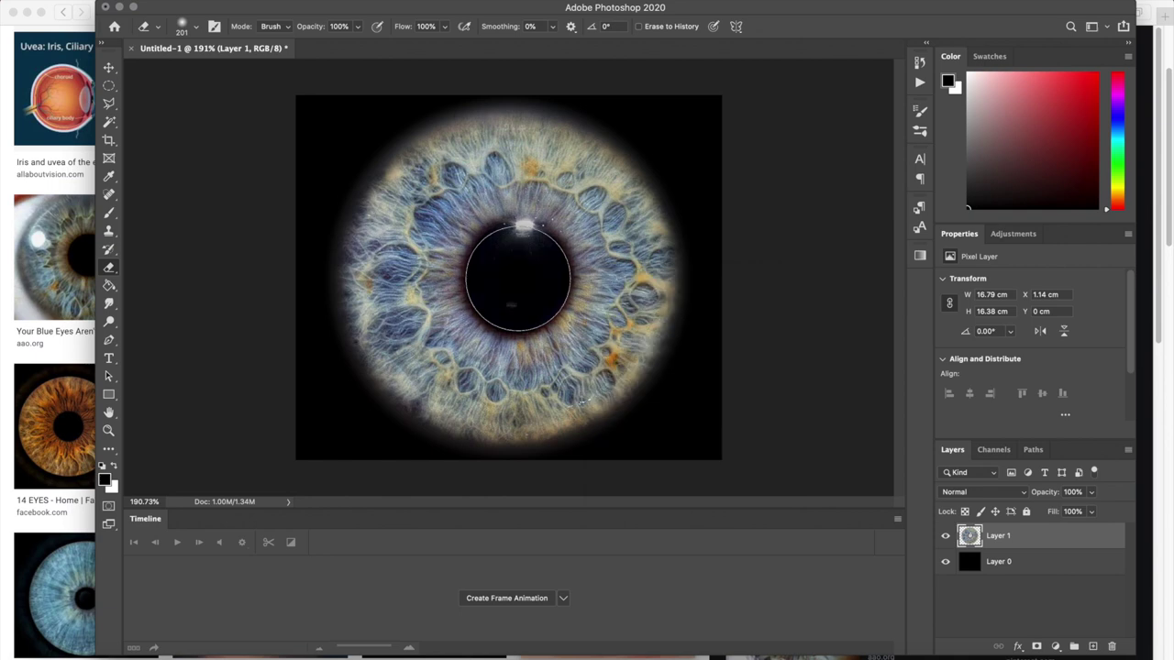
pyautogui.click(518, 278)
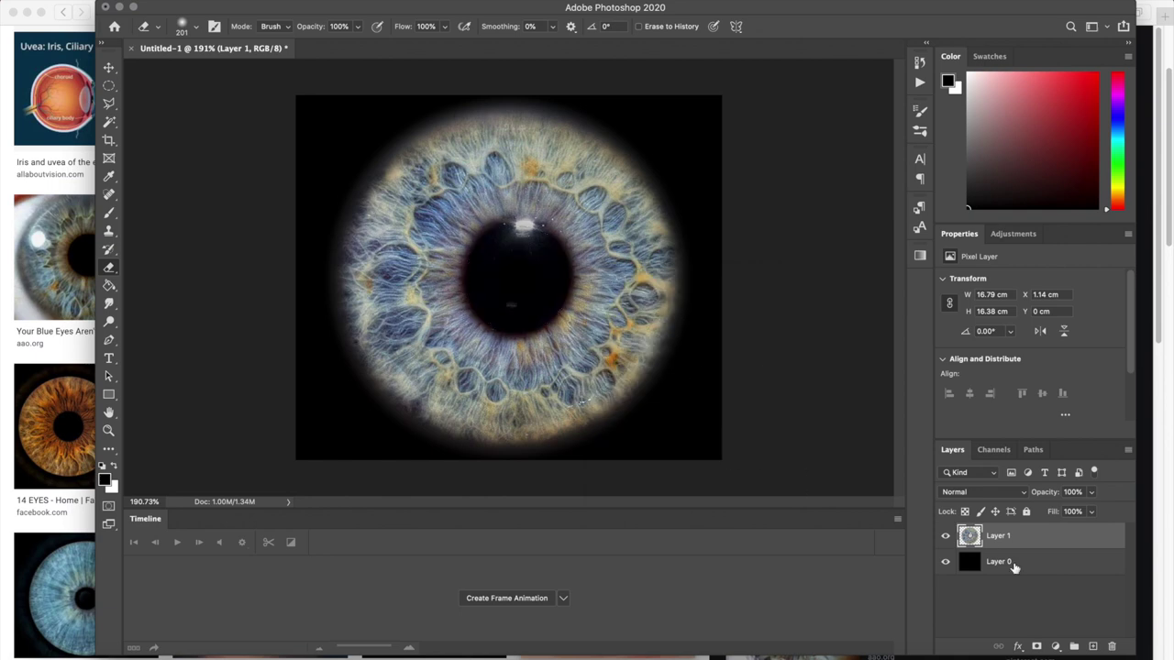
pyautogui.click(946, 562)
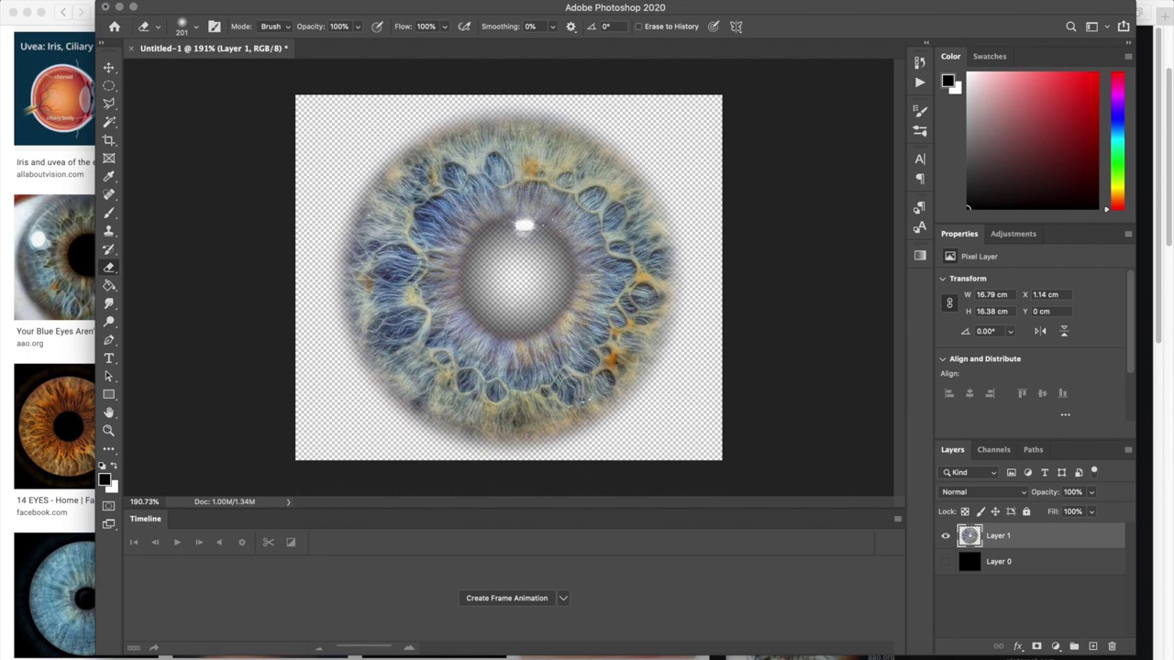
# - Erase the remaining haze inside the pupil on Layer 1, and show the black Layer 0 again
pyautogui.click(521, 280)
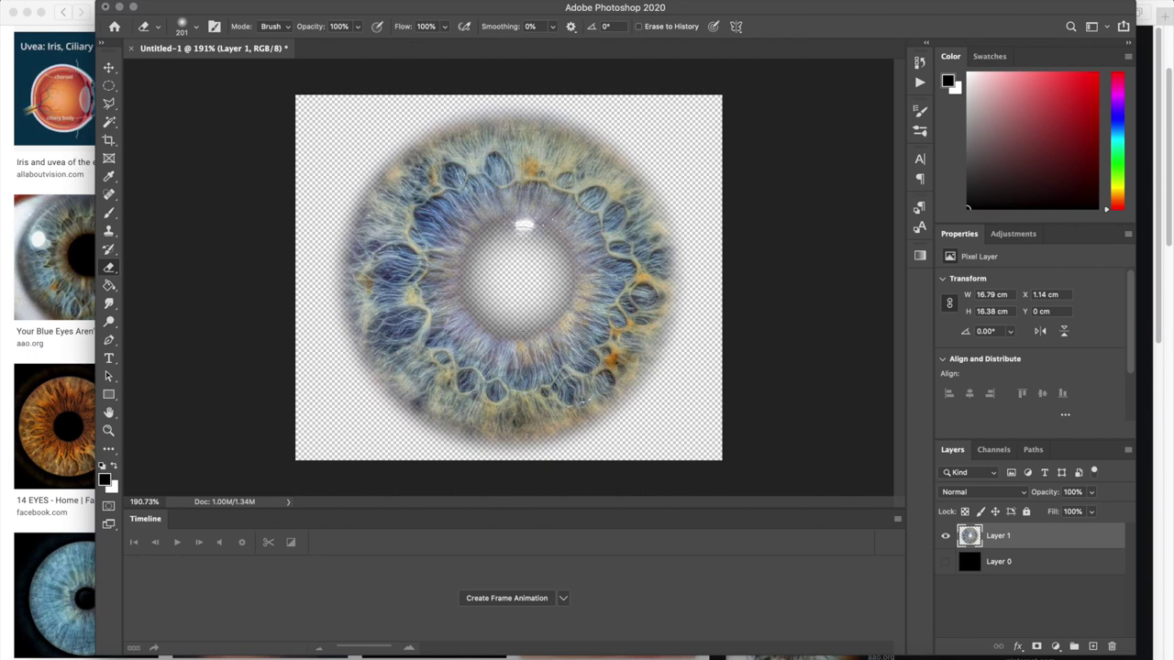
pyautogui.click(945, 562)
pyautogui.click(945, 562)
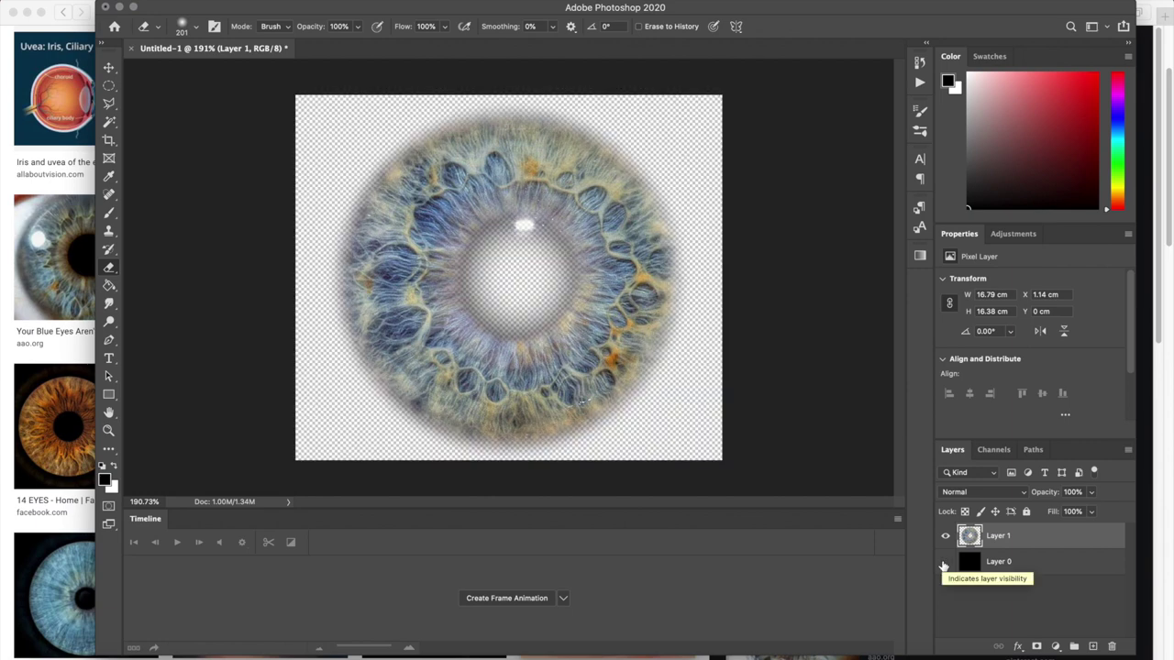
pyautogui.click(946, 562)
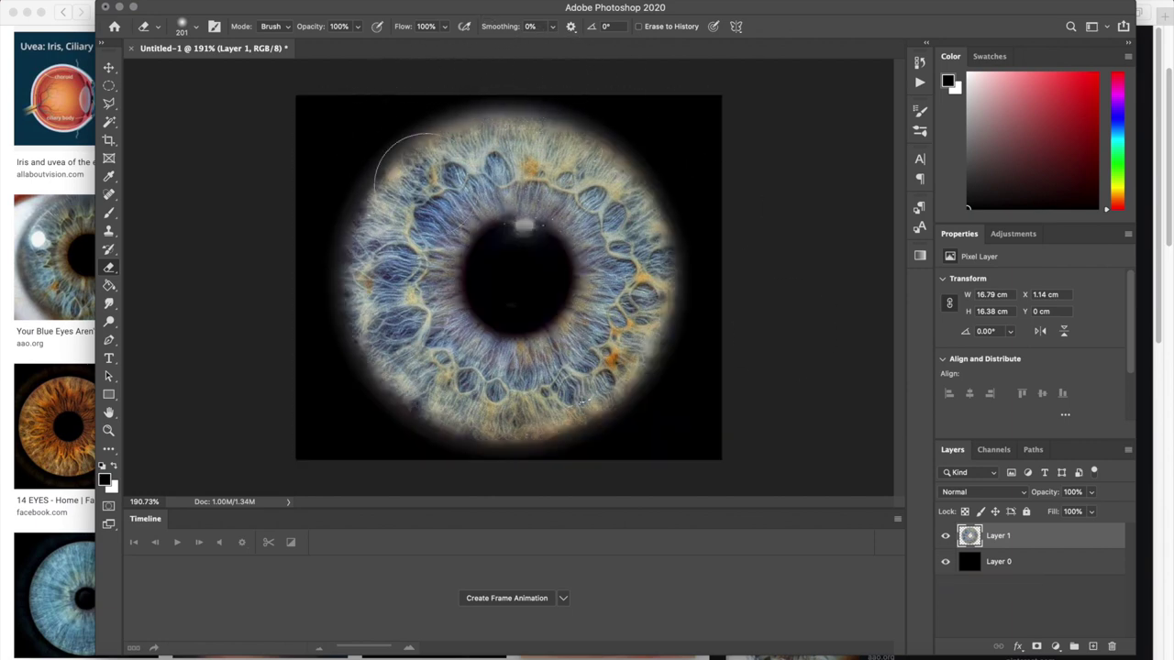
# - Enlarge the Soft Round eraser to 412 px and fade out the upper edge of the iris on Layer 1
pyautogui.keyDown('alt'); pyautogui.scroll(-6, 449, 199); pyautogui.keyUp('alt')
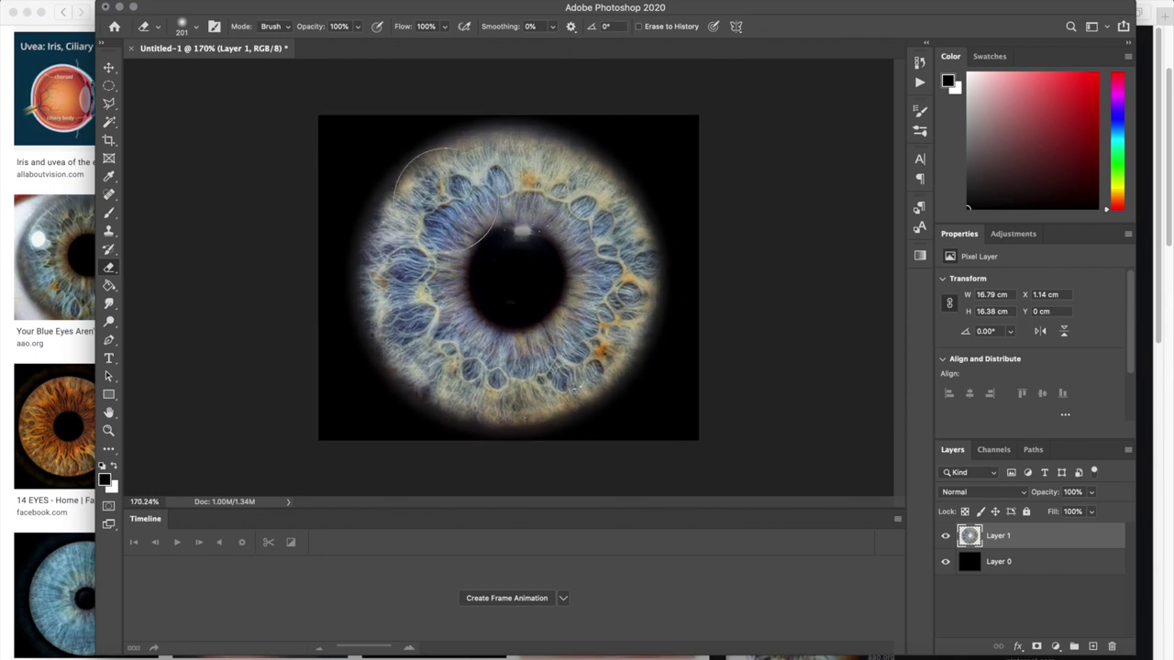
pyautogui.keyDown('alt'); pyautogui.scroll(-1, 449, 199); pyautogui.keyUp('alt')
pyautogui.rightClick(443, 177)
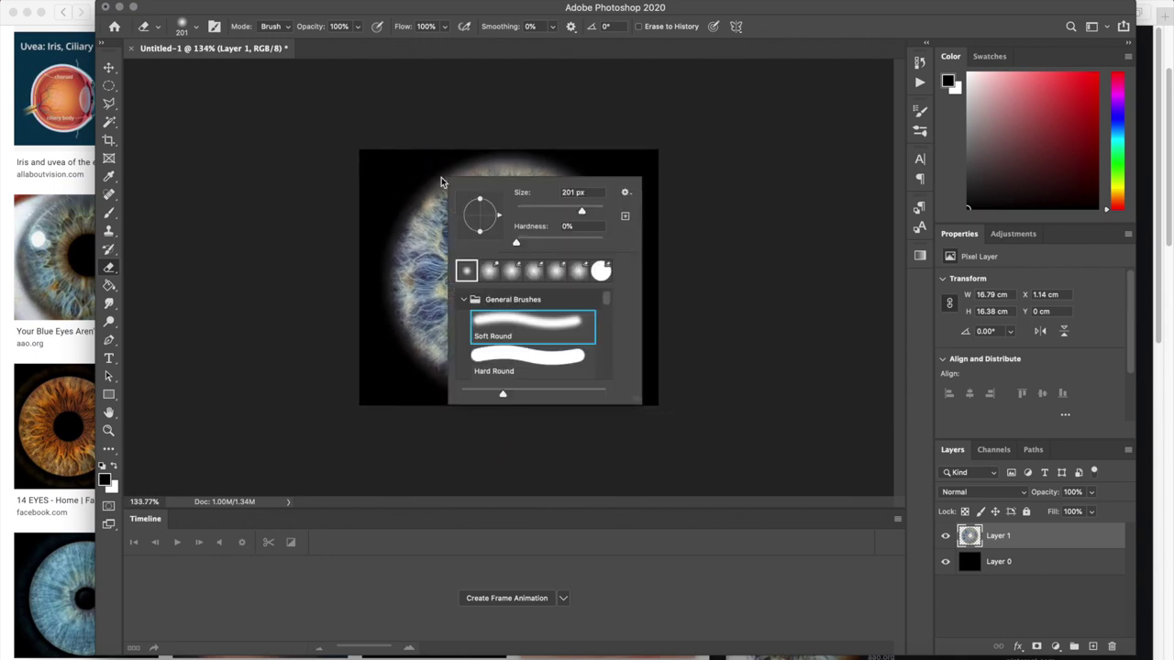
pyautogui.moveTo(584, 216); pyautogui.dragTo(586, 214)
pyautogui.moveTo(591, 212); pyautogui.dragTo(591, 212)
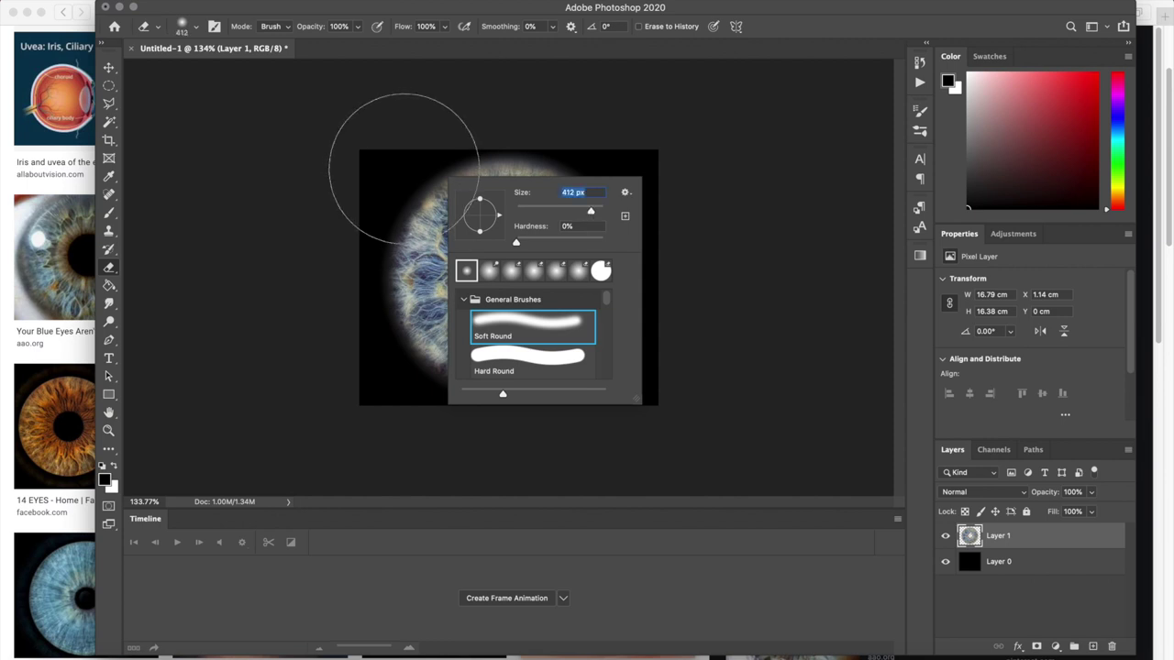
pyautogui.click(387, 108)
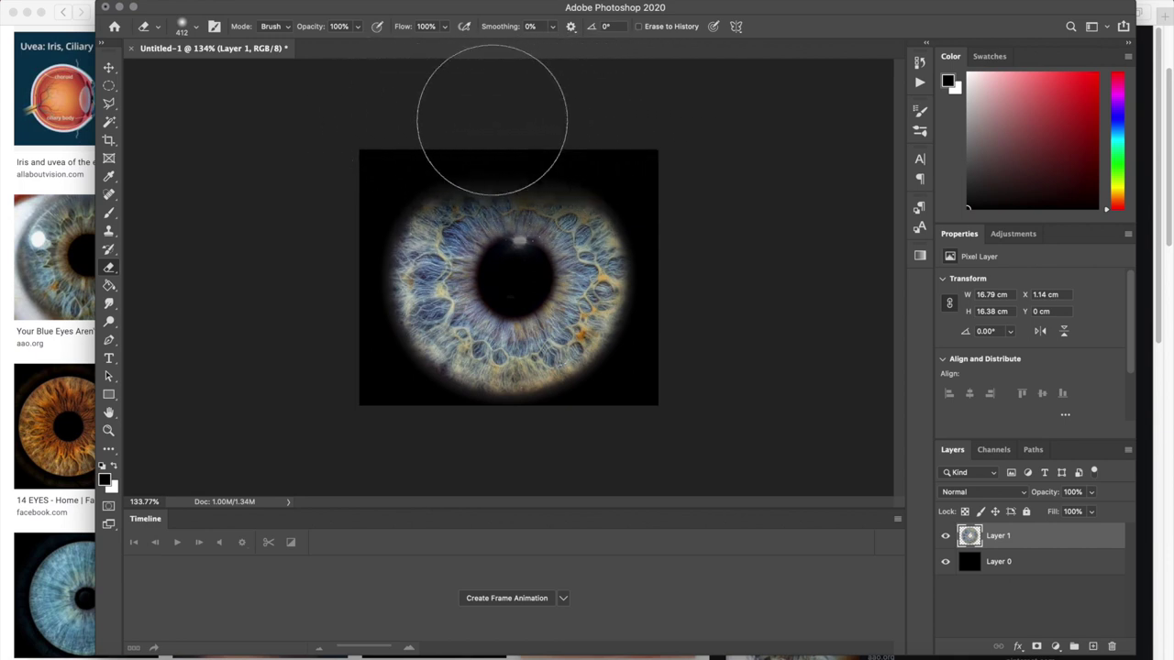
pyautogui.moveTo(368, 127); pyautogui.dragTo(633, 112)
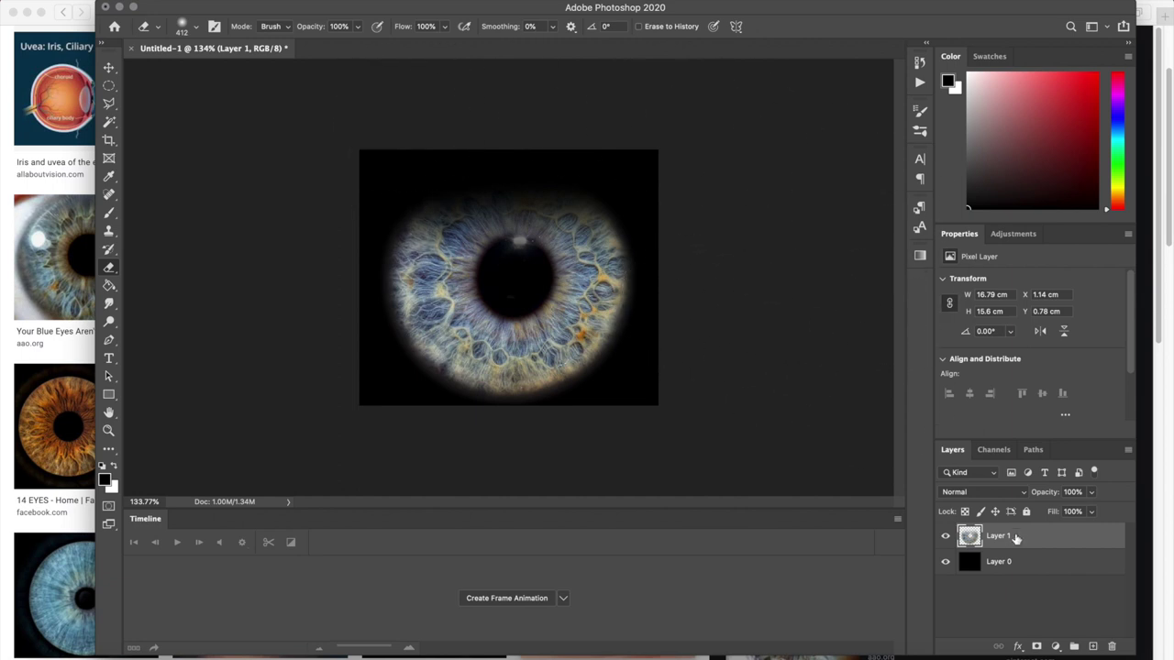
# - Switch to the Rectangular Marquee tool, desaturate Layer 1, and minimize the browser window behind Photoshop
pyautogui.keyDown('alt'); pyautogui.scroll(1, 804, 369); pyautogui.keyUp('alt')
pyautogui.keyDown('alt'); pyautogui.scroll(3, 804, 369); pyautogui.keyUp('alt')
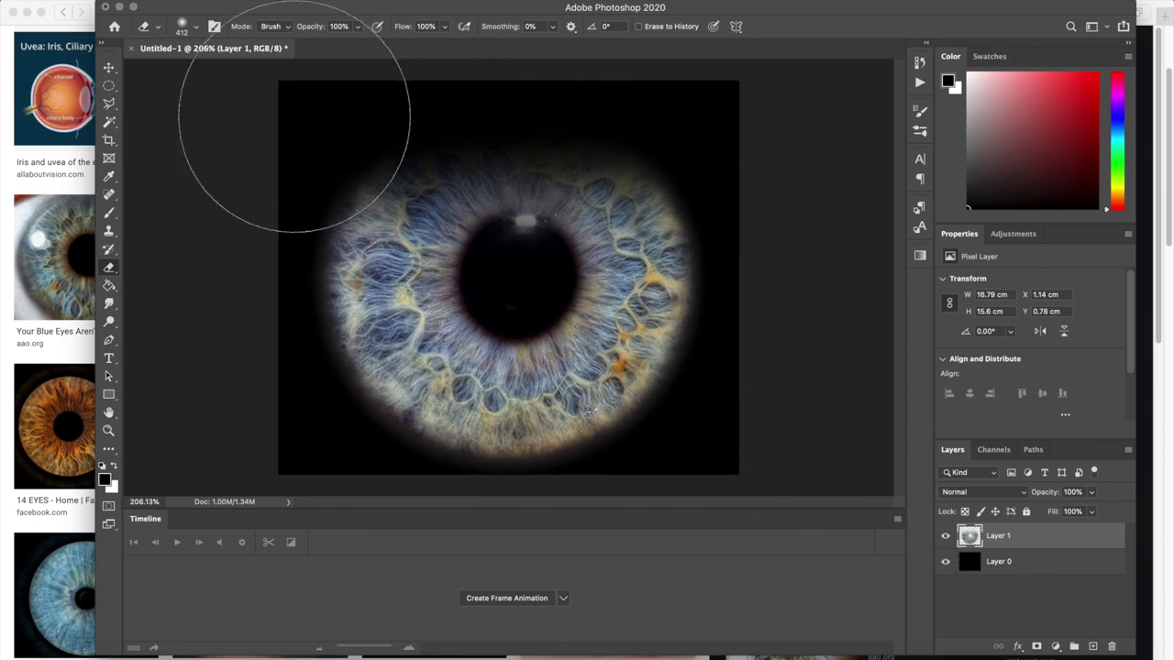
pyautogui.click(109, 85)
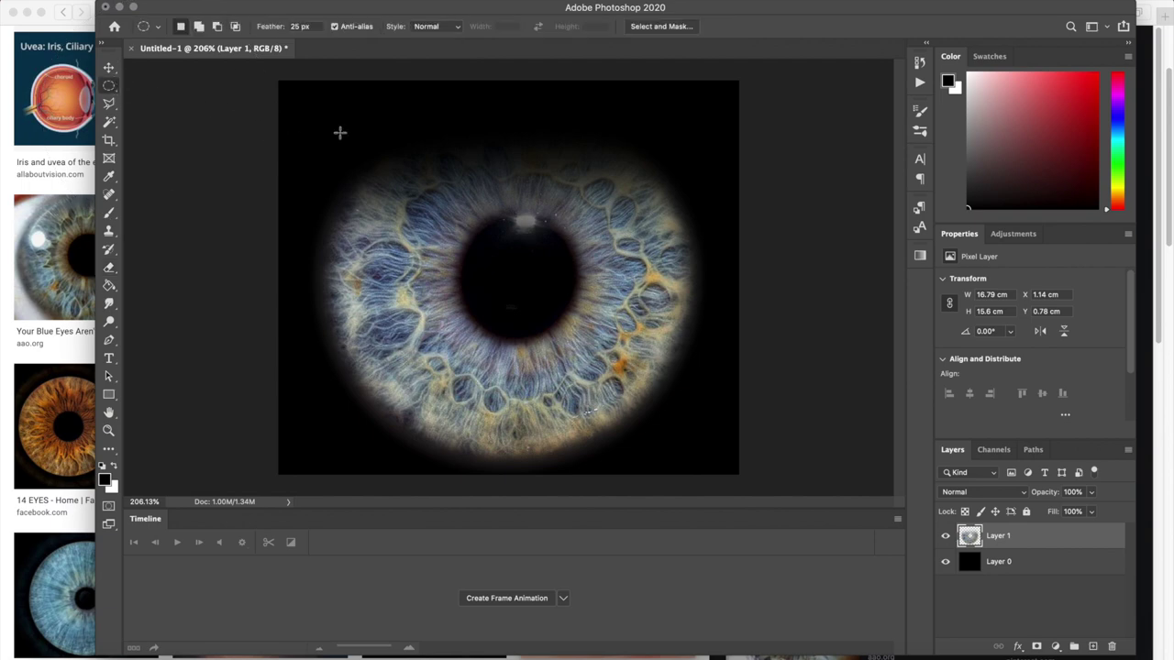
pyautogui.click(110, 86)
pyautogui.click(134, 83)
pyautogui.click(178, 2)
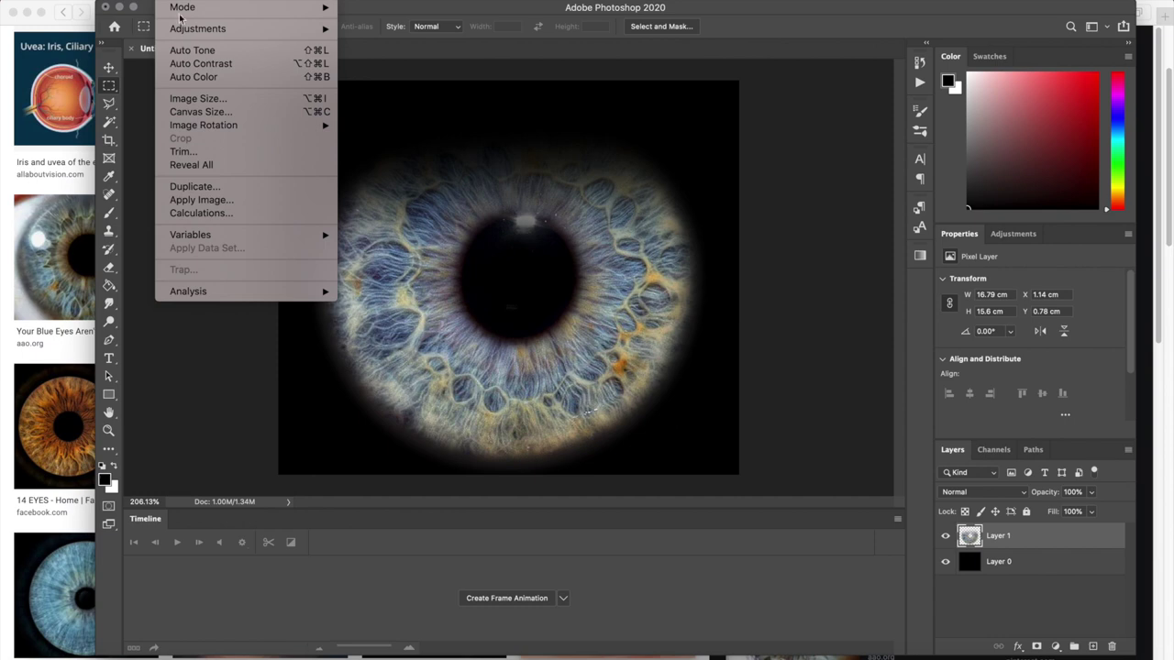
pyautogui.moveTo(192, 28)
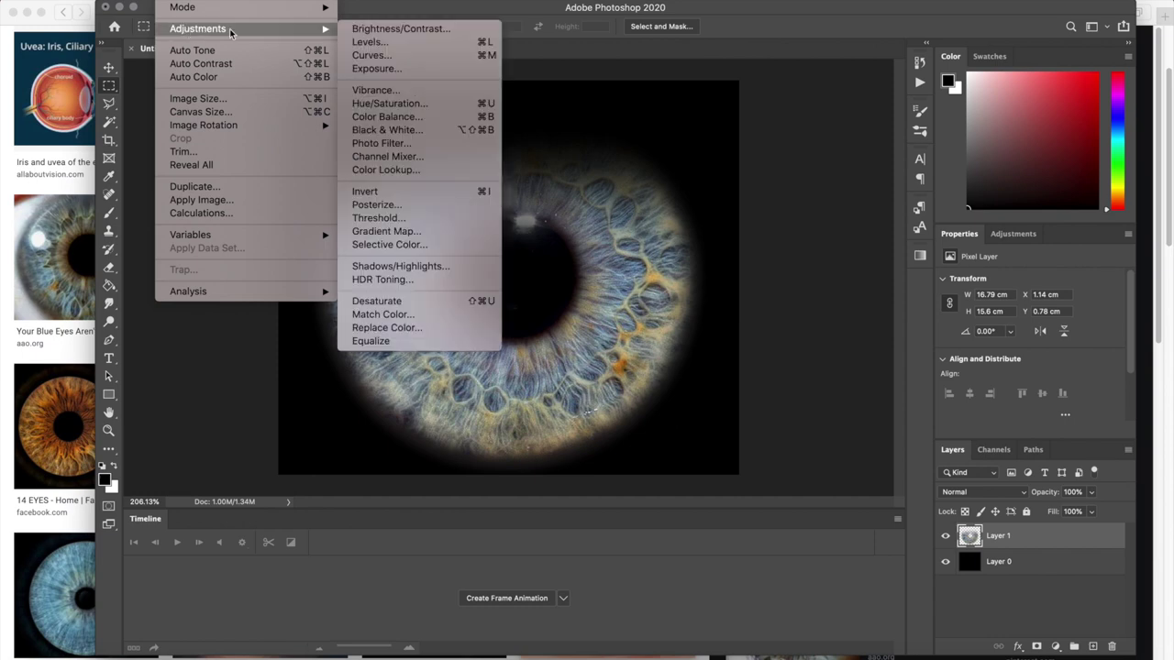
pyautogui.click(419, 304)
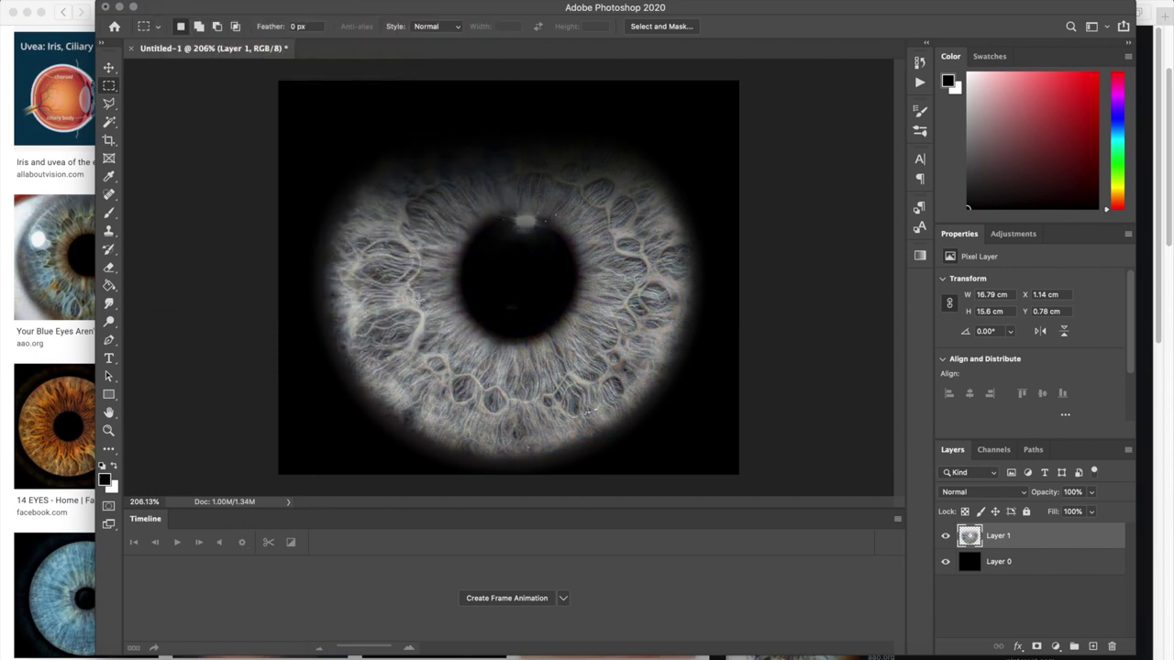
pyautogui.click(17, 75)
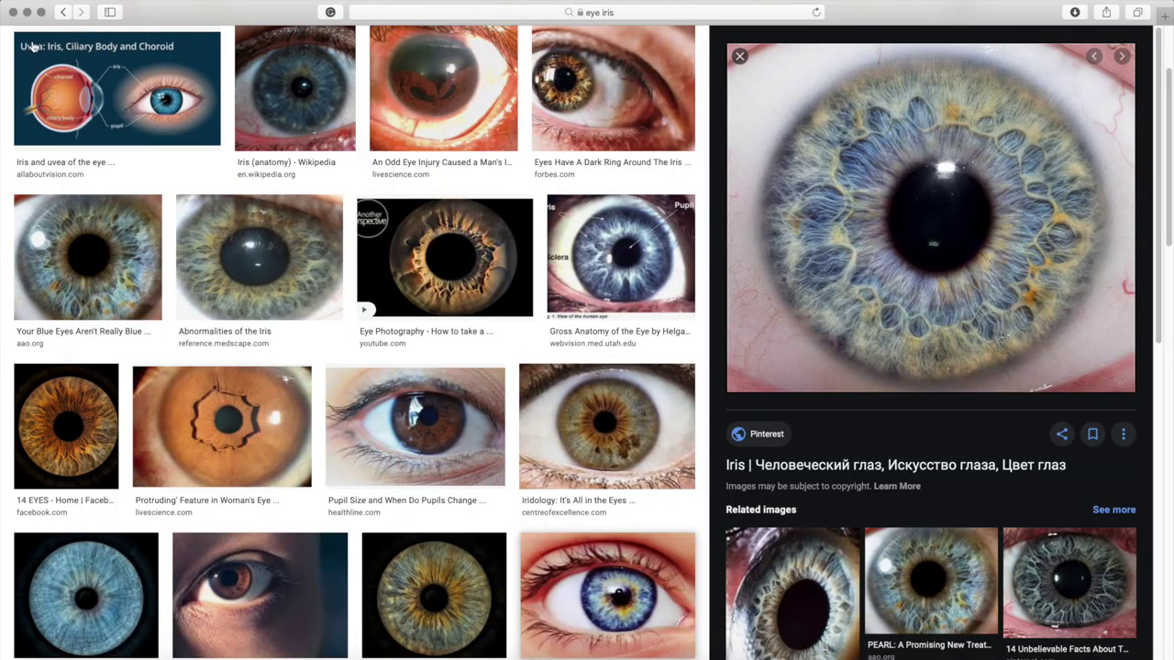
pyautogui.click(28, 12)
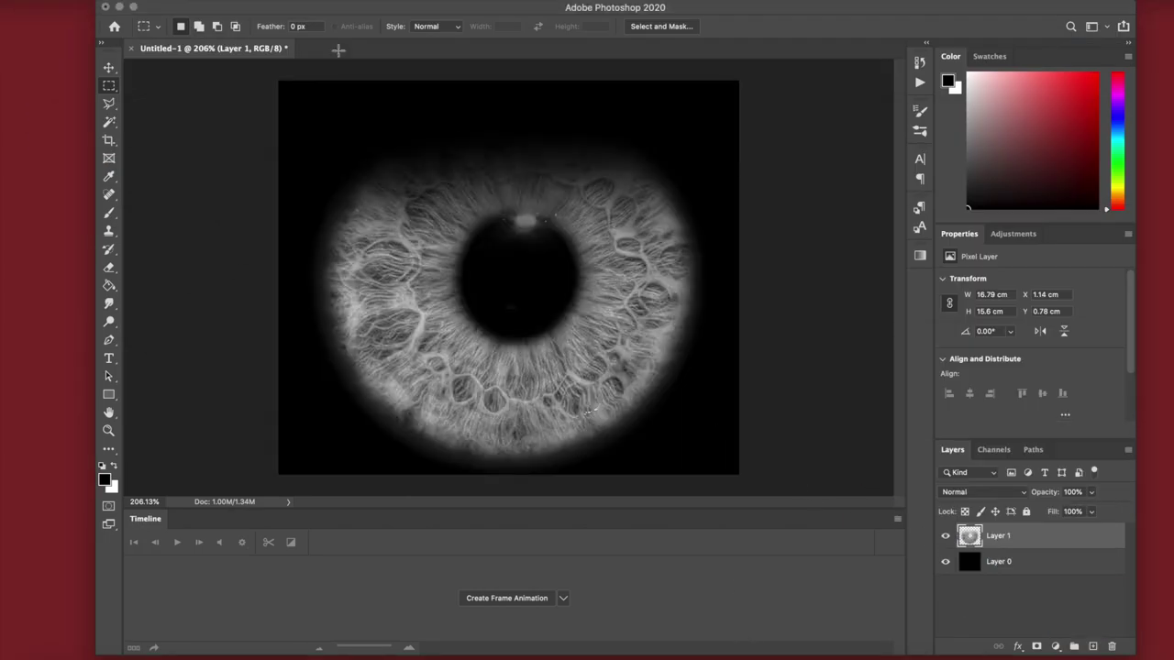
# - Brighten the grayscale iris on Layer 1 with Levels, setting the midtone input to 1.29
pyautogui.click(170, 0)
pyautogui.moveTo(236, 27)
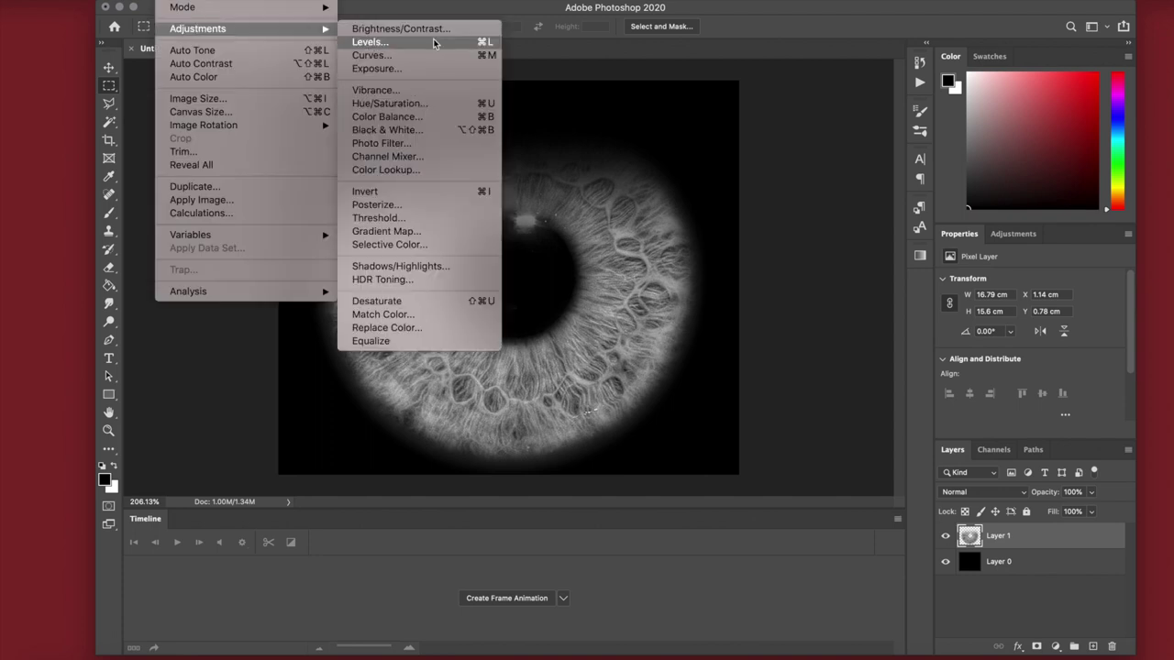
pyautogui.click(437, 40)
pyautogui.moveTo(743, 292)
pyautogui.mouseDown()
pyautogui.moveTo(758, 286)
pyautogui.moveTo(723, 291)
pyautogui.mouseUp()
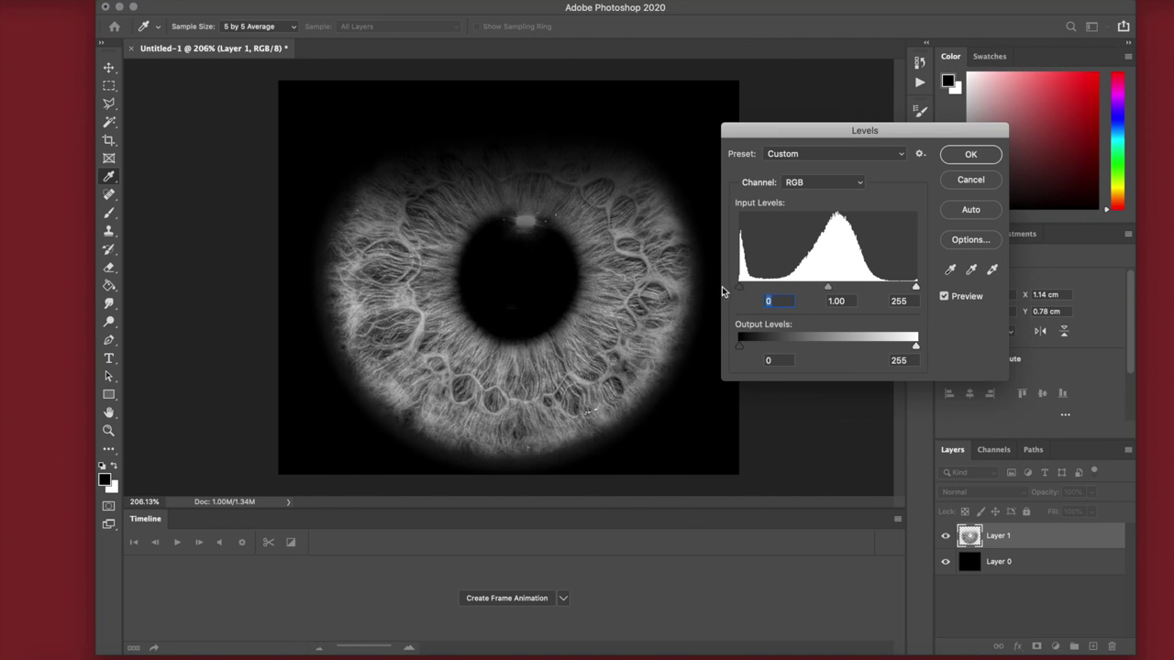
pyautogui.moveTo(827, 292); pyautogui.dragTo(813, 290)
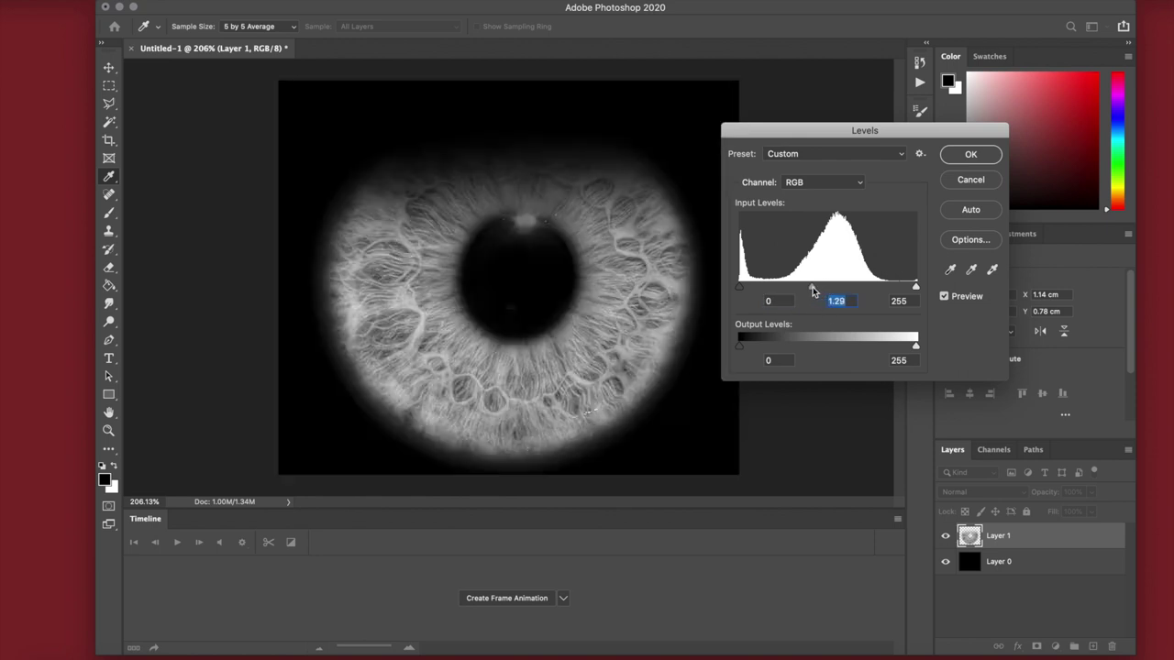
pyautogui.click(969, 156)
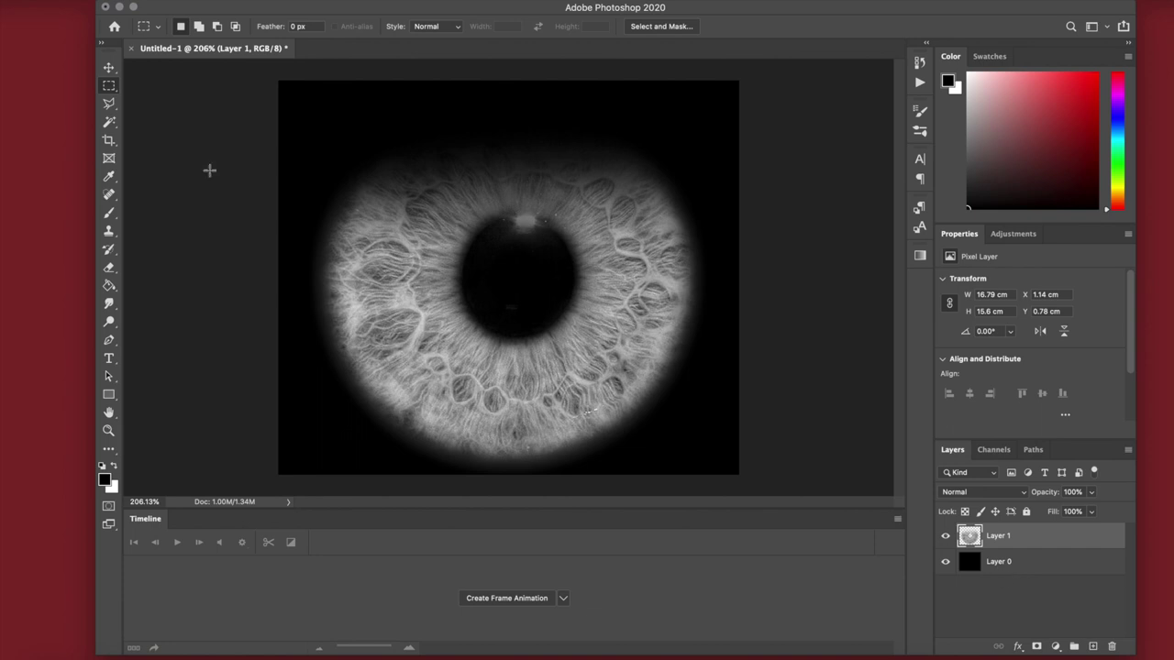
# - Hide Layer 0 and quick-export the transparent iris to the Desktop as a PNG named Iris
pyautogui.click(945, 563)
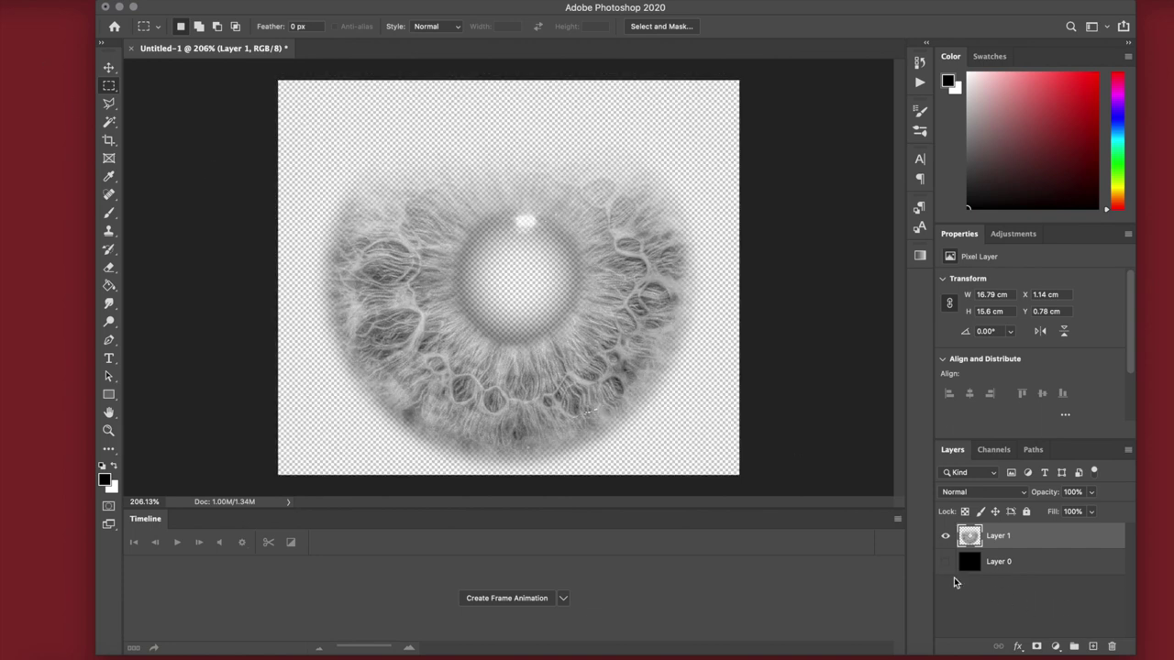
pyautogui.click(119, 0)
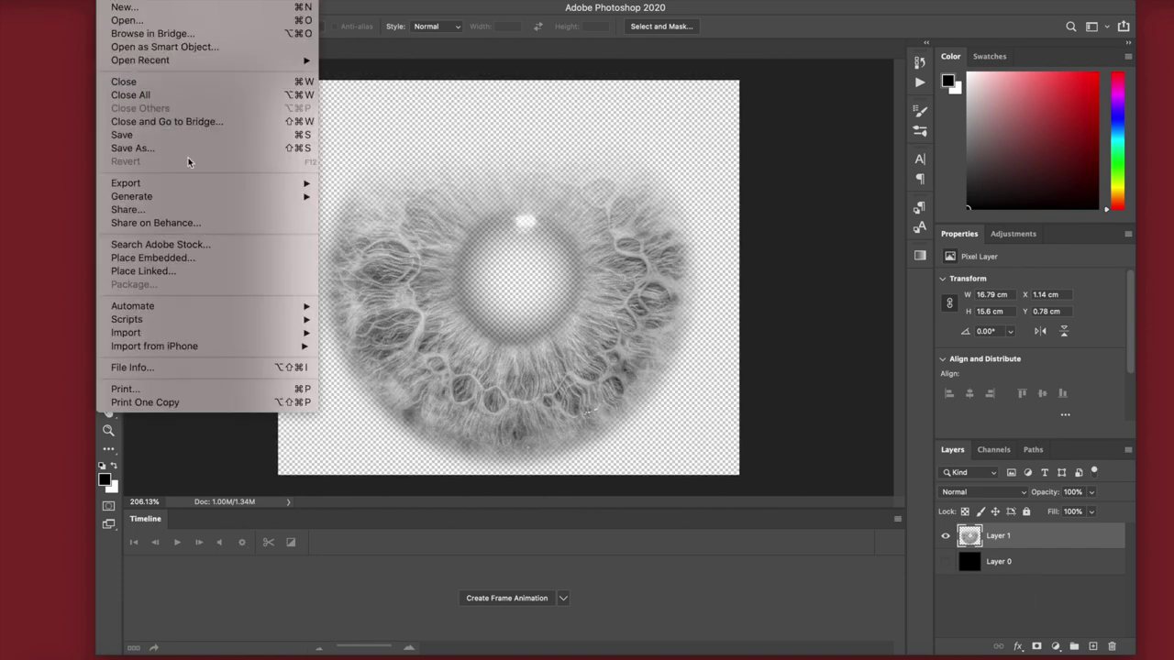
pyautogui.moveTo(211, 184)
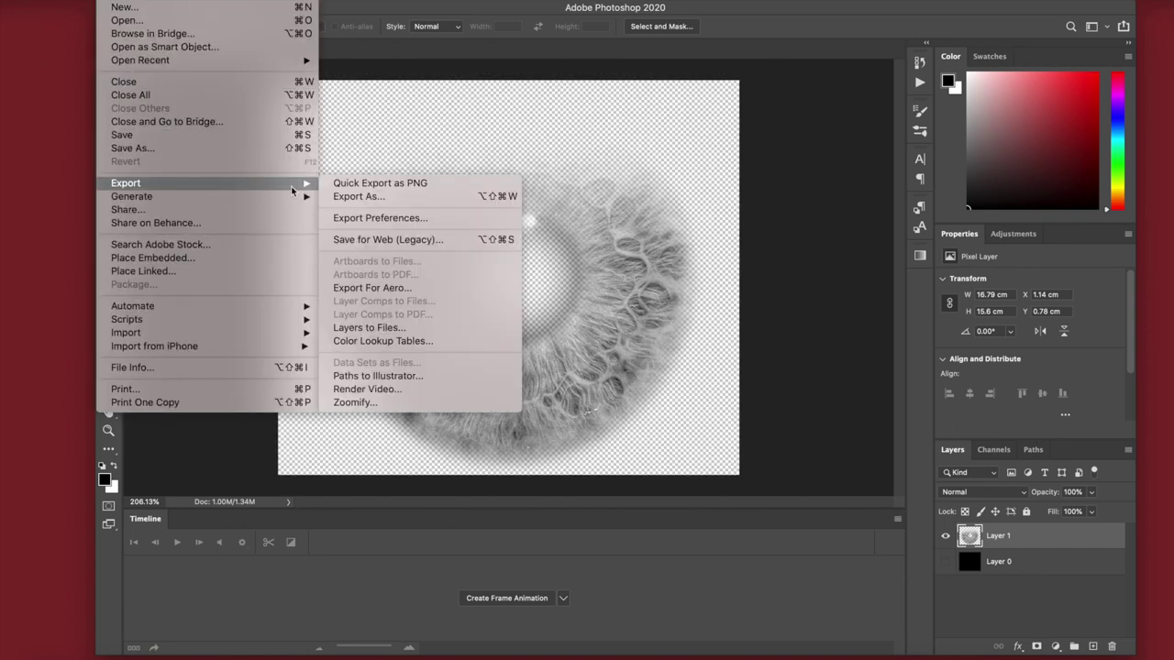
pyautogui.click(407, 184)
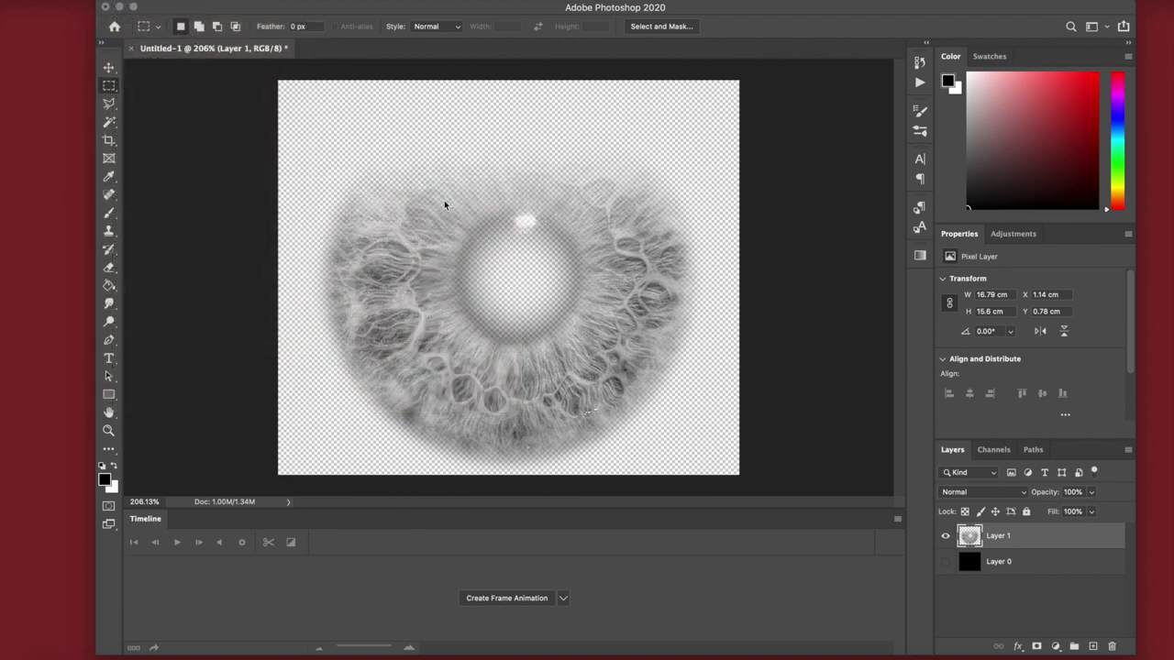
pyautogui.click(350, 228)
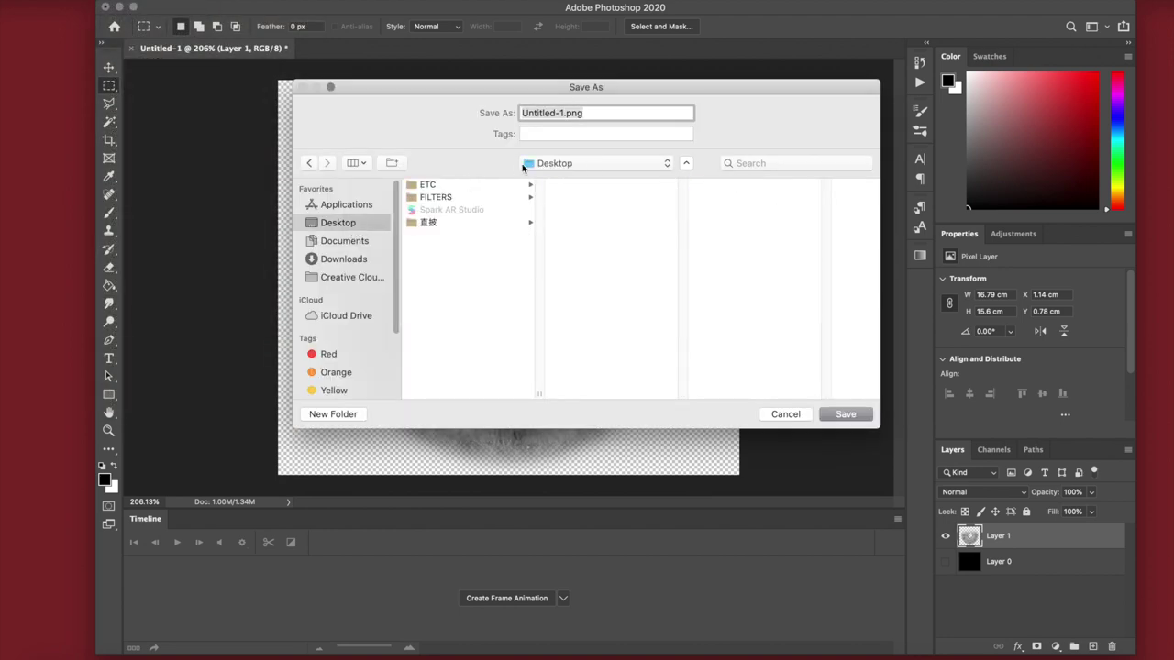
pyautogui.press('BackSpace')
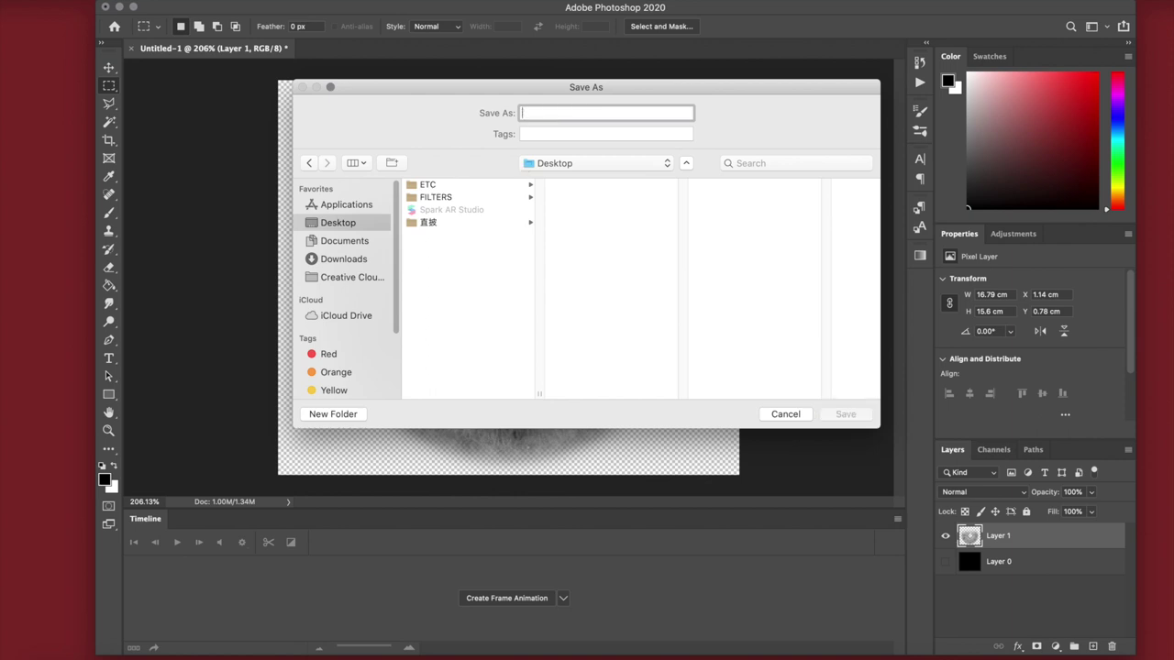
pyautogui.write('Iris')
pyautogui.press('Return')
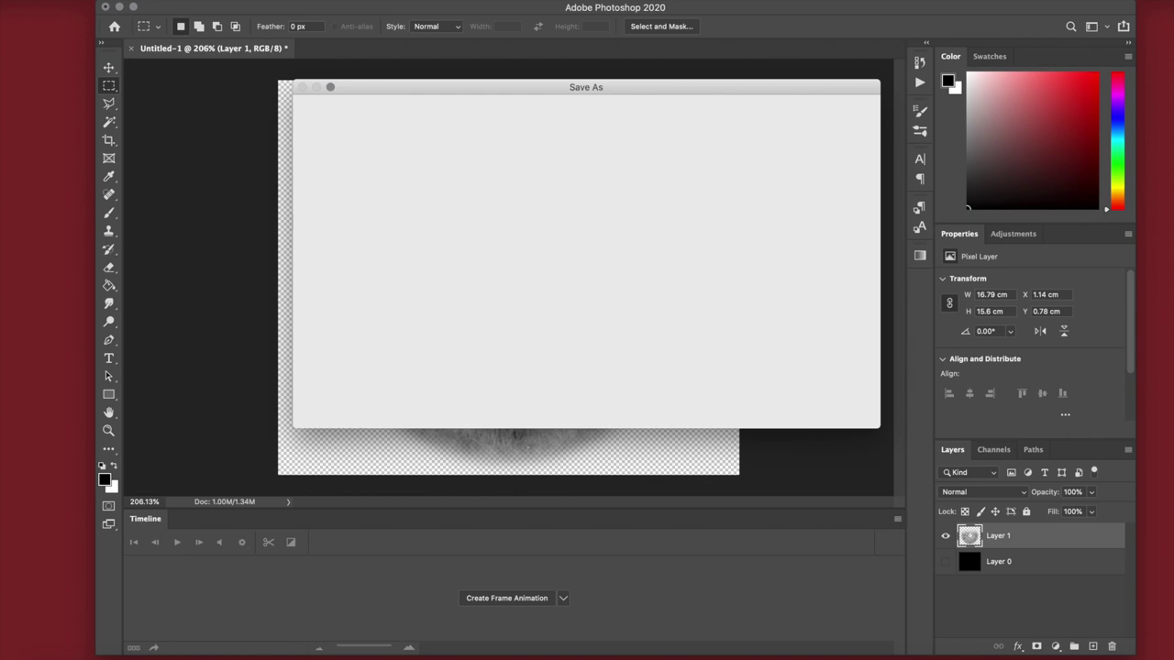
# - Show Layer 0 again and choose the Brush tool with white as the foreground color
pyautogui.click(946, 561)
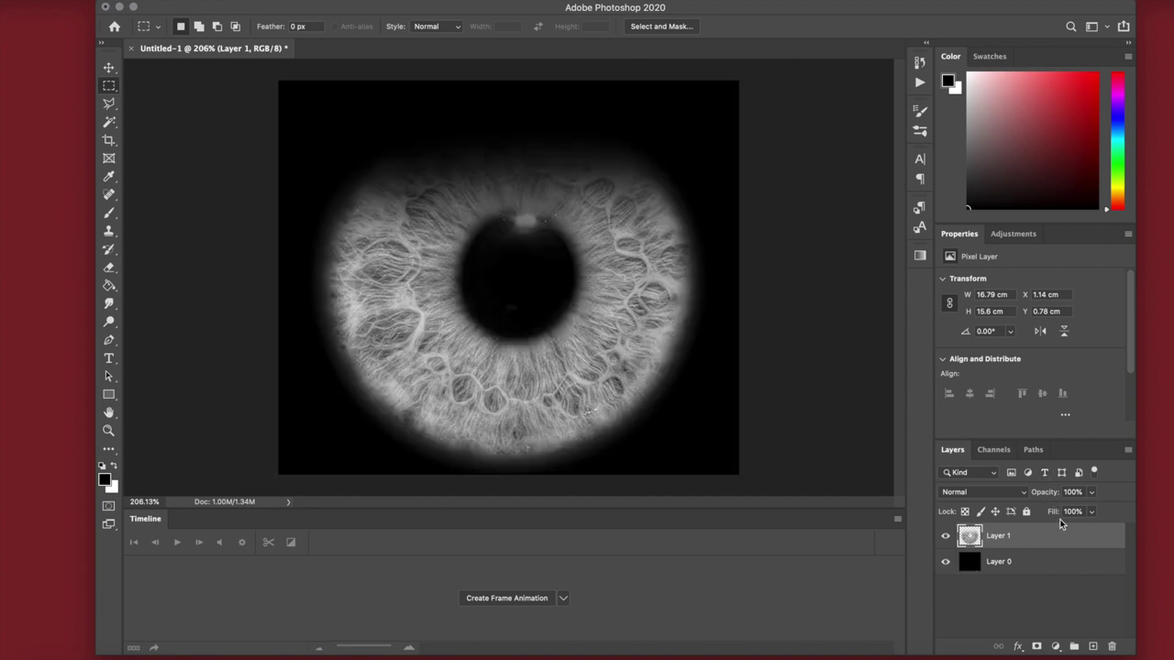
pyautogui.click(108, 213)
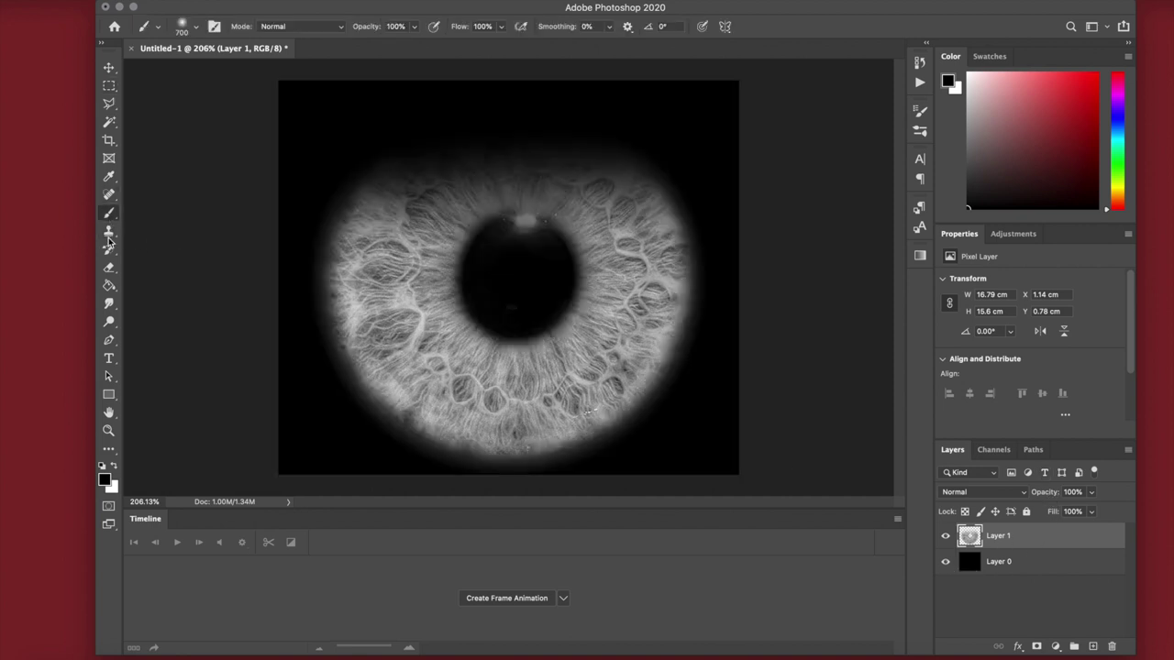
pyautogui.click(113, 466)
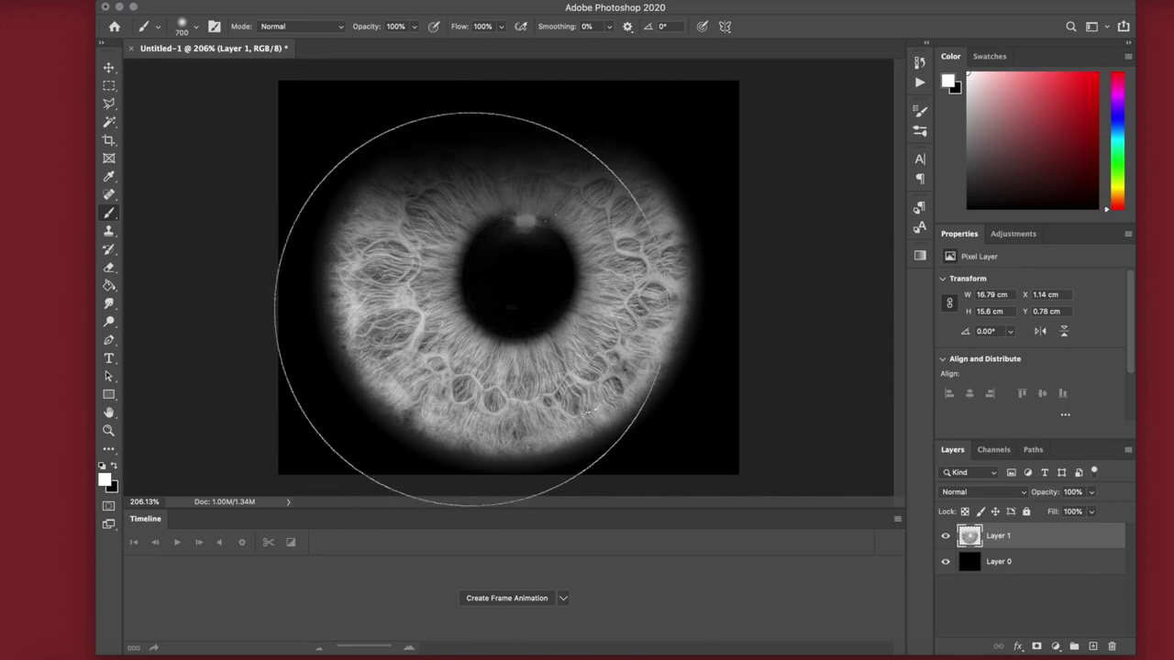
# - Try painting white over the iris with a 250 px Soft Round brush, and undo the stroke
pyautogui.rightClick(500, 311)
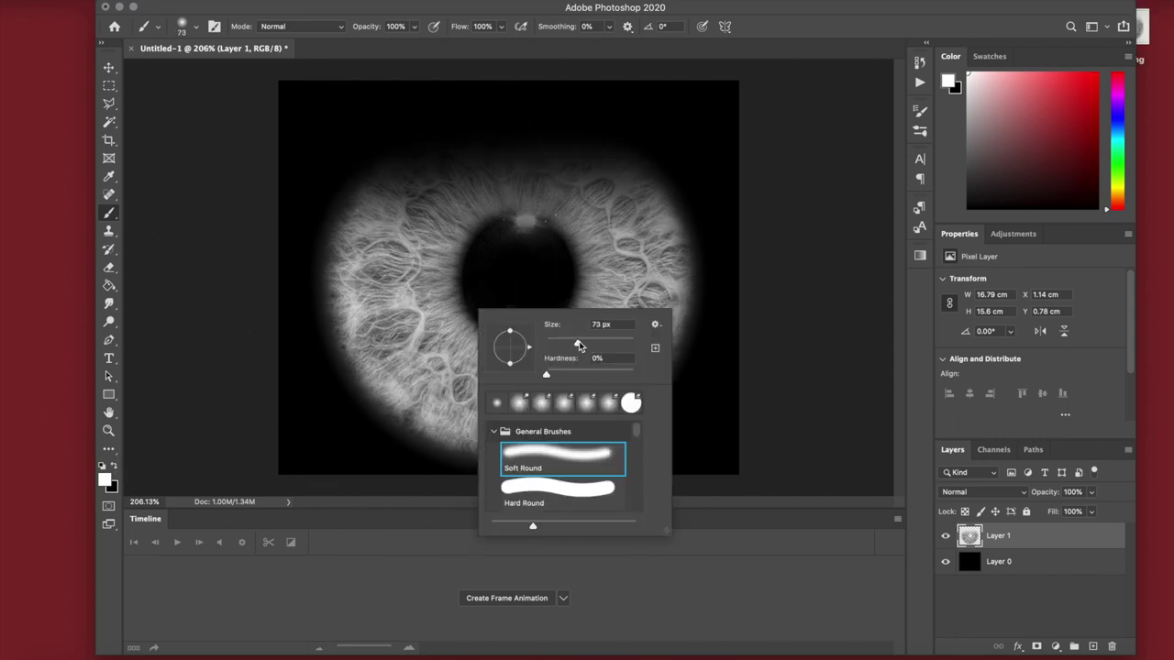
pyautogui.moveTo(607, 347)
pyautogui.mouseDown()
pyautogui.moveTo(596, 344)
pyautogui.moveTo(609, 344)
pyautogui.mouseUp()
pyautogui.write('250')
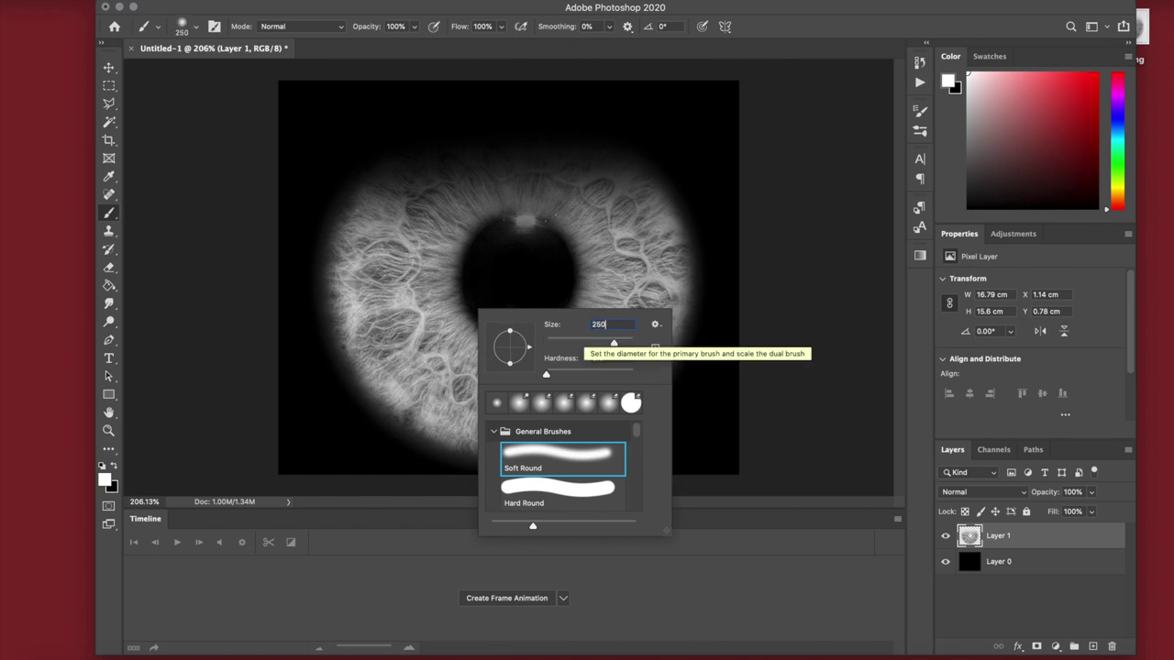
pyautogui.press('Return')
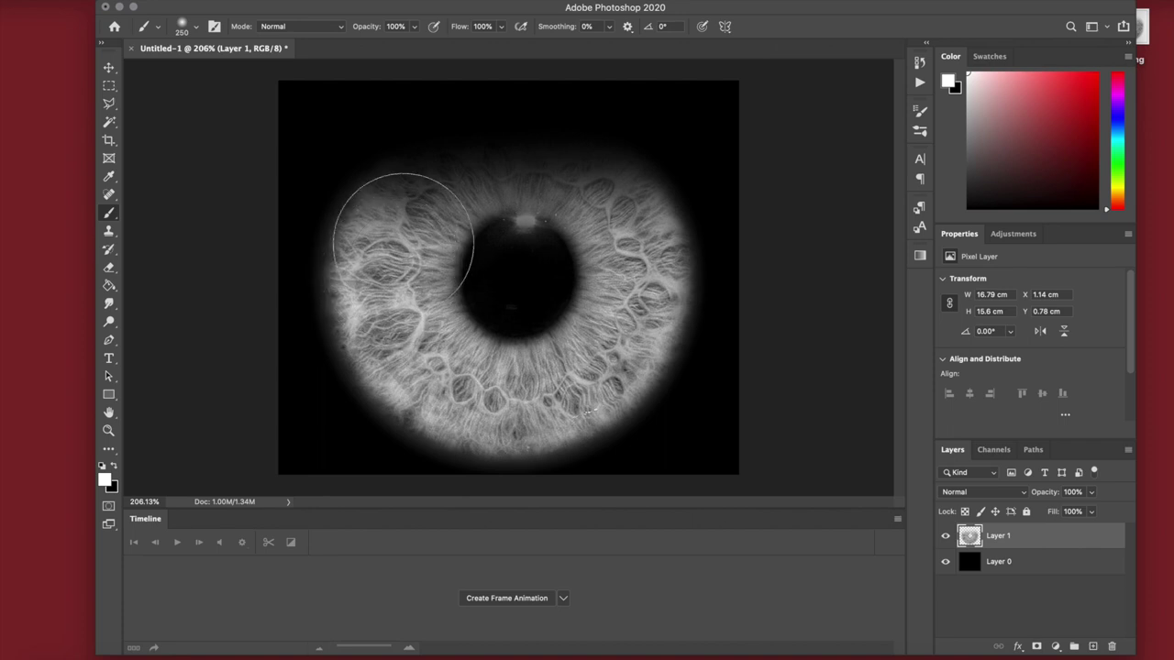
pyautogui.moveTo(396, 229)
pyautogui.mouseDown()
pyautogui.moveTo(380, 303)
pyautogui.moveTo(394, 356)
pyautogui.moveTo(470, 406)
pyautogui.moveTo(577, 419)
pyautogui.moveTo(583, 386)
pyautogui.mouseUp()
pyautogui.press('super+z')
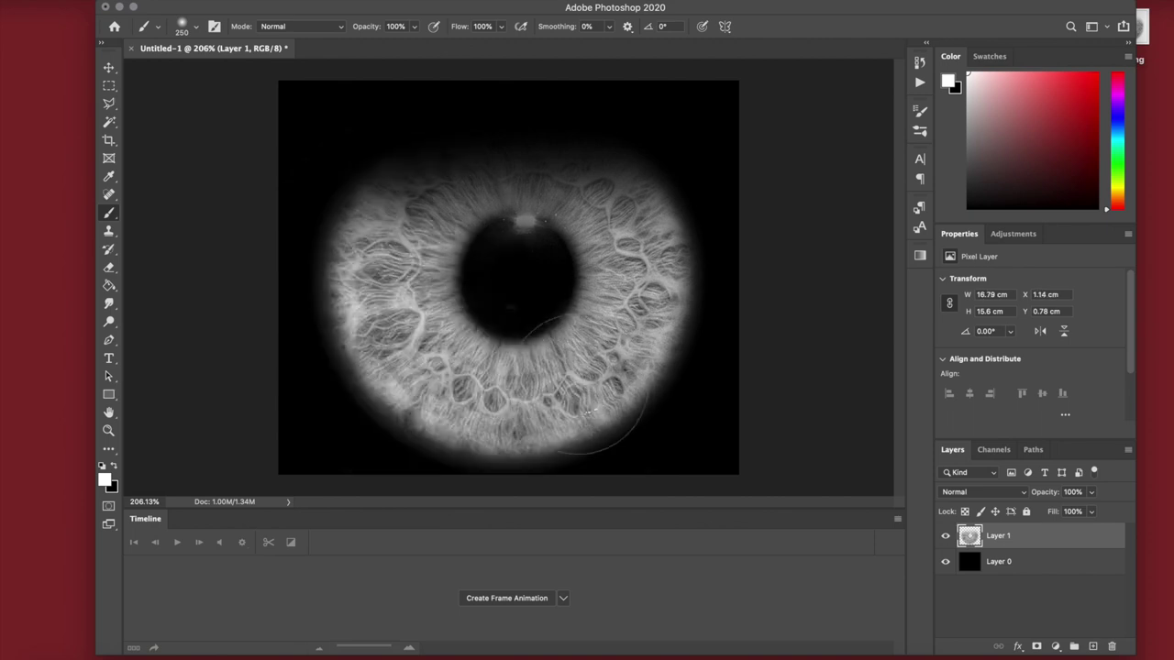
# - Set the Soft Round brush size to 210 px
pyautogui.rightClick(583, 386)
pyautogui.doubleClick(705, 400)
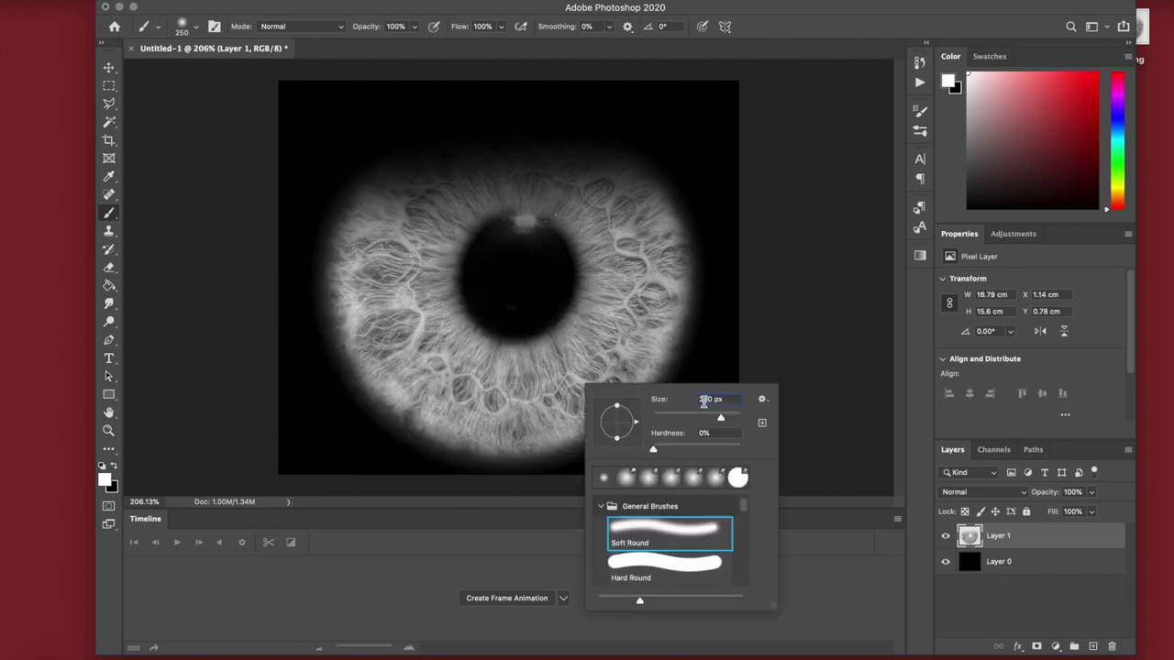
pyautogui.write('210')
pyautogui.press('Return')
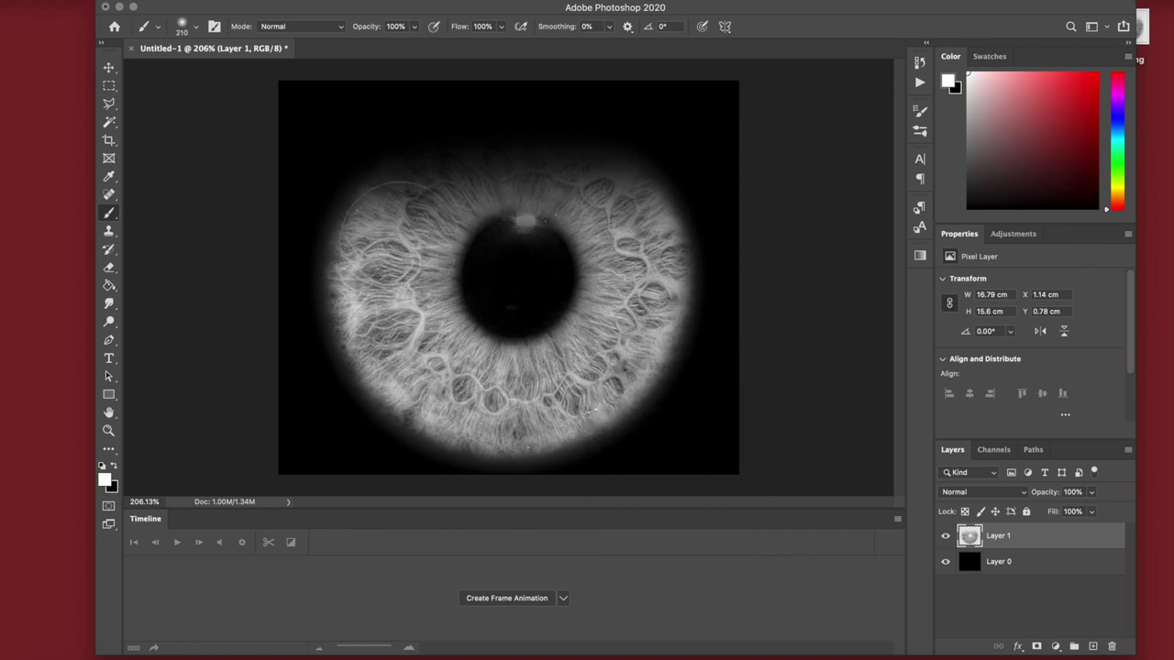
# - Try painting a soft white ring over the iris around the pupil directly on Layer 1, and undo the strokes
pyautogui.click(404, 225)
pyautogui.click(392, 263)
pyautogui.click(395, 310)
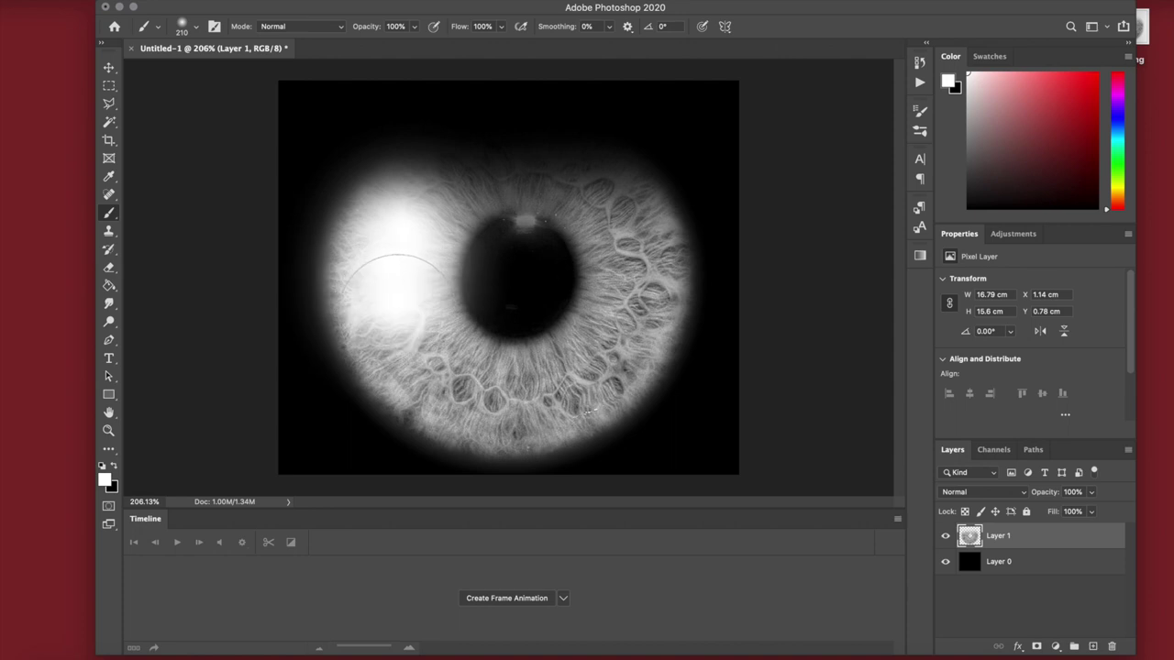
pyautogui.click(403, 340)
pyautogui.click(435, 365)
pyautogui.click(472, 379)
pyautogui.click(504, 381)
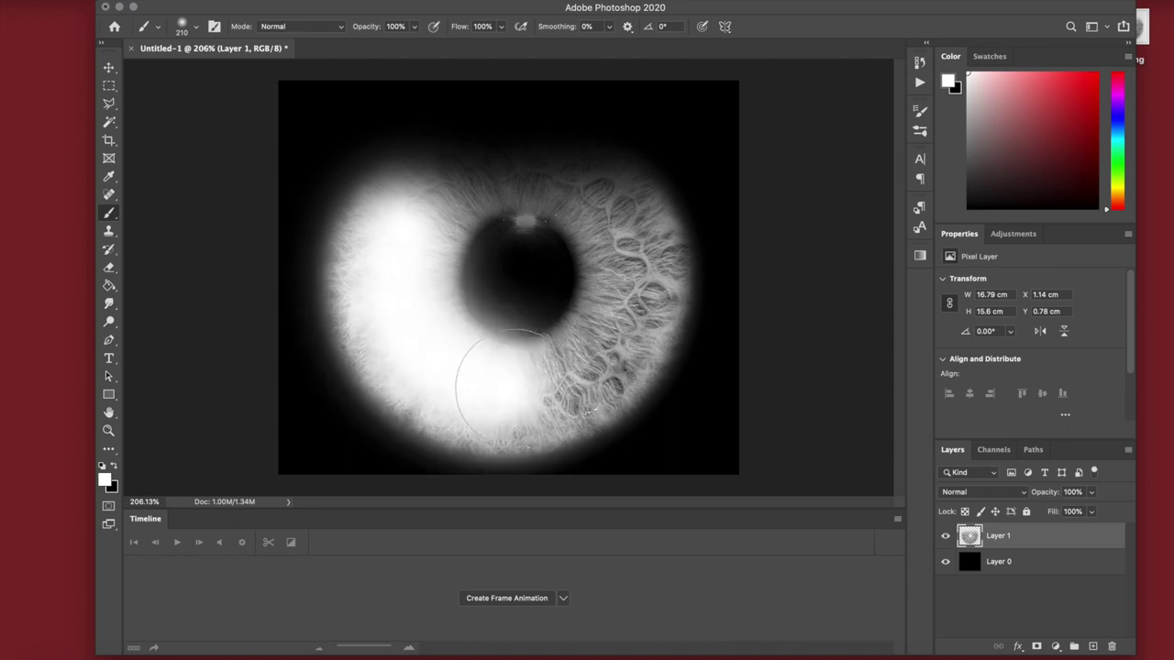
pyautogui.click(527, 386)
pyautogui.click(567, 380)
pyautogui.click(605, 354)
pyautogui.click(628, 318)
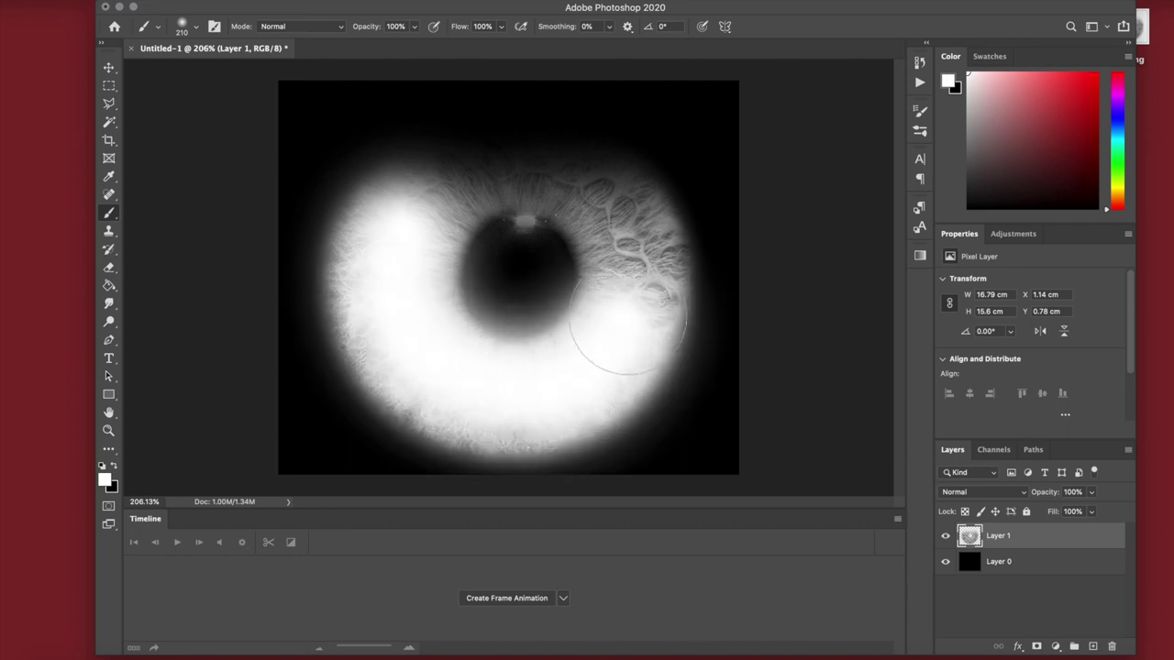
pyautogui.click(640, 282)
pyautogui.click(625, 243)
pyautogui.click(617, 207)
pyautogui.click(580, 187)
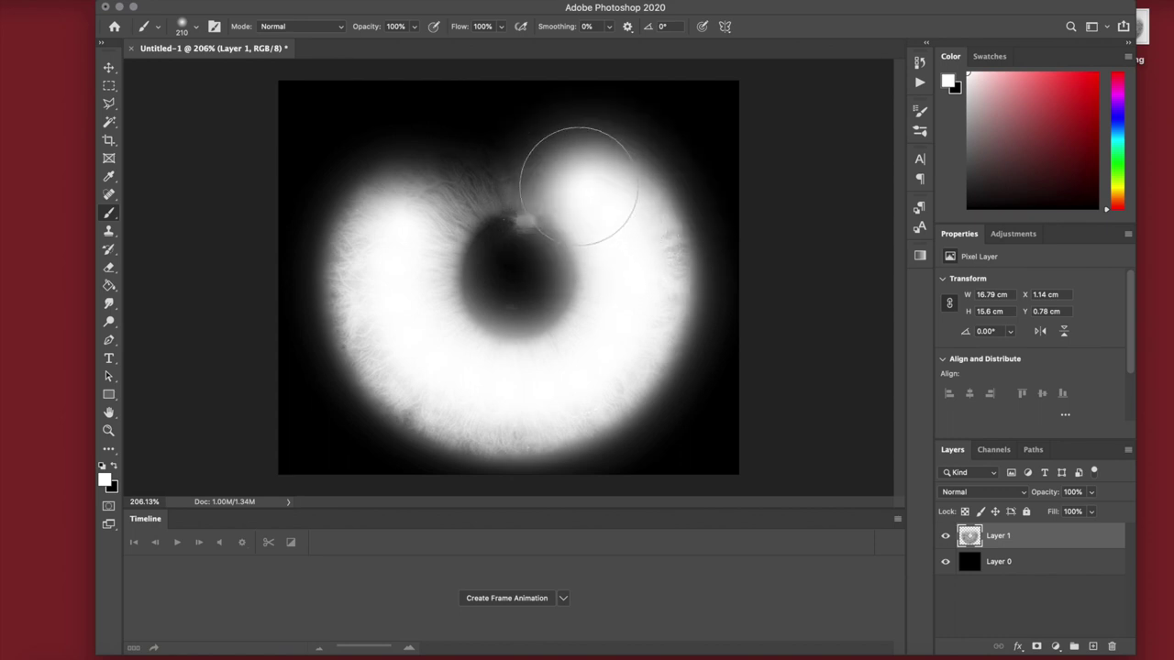
pyautogui.click(540, 171)
pyautogui.click(498, 176)
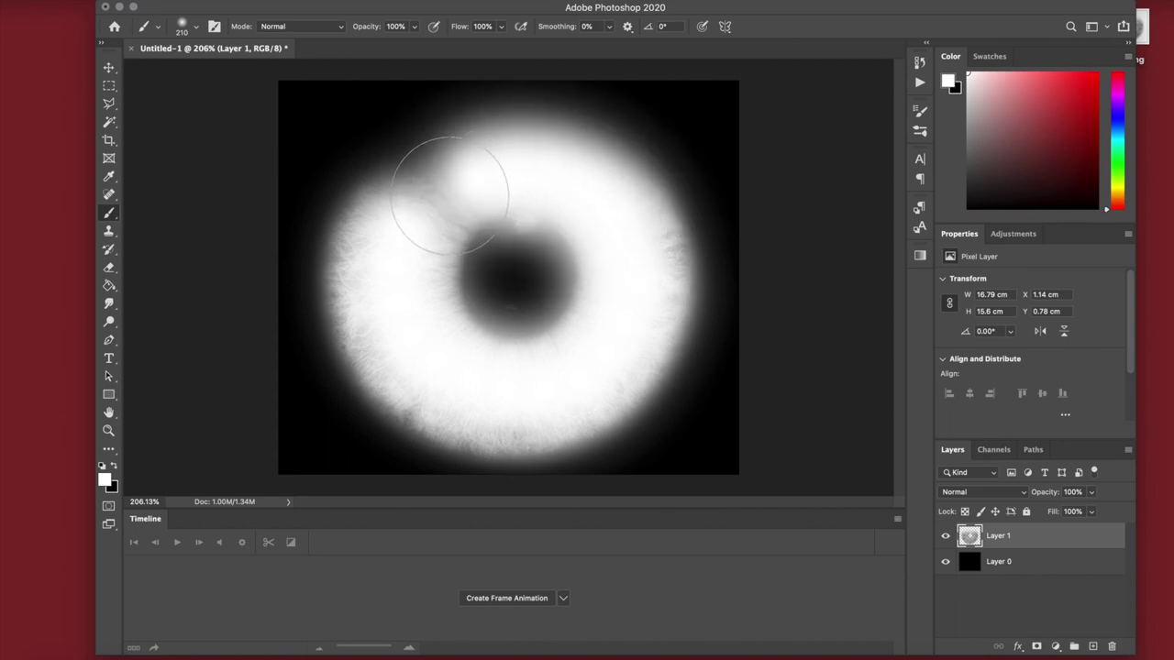
pyautogui.press('super+z')
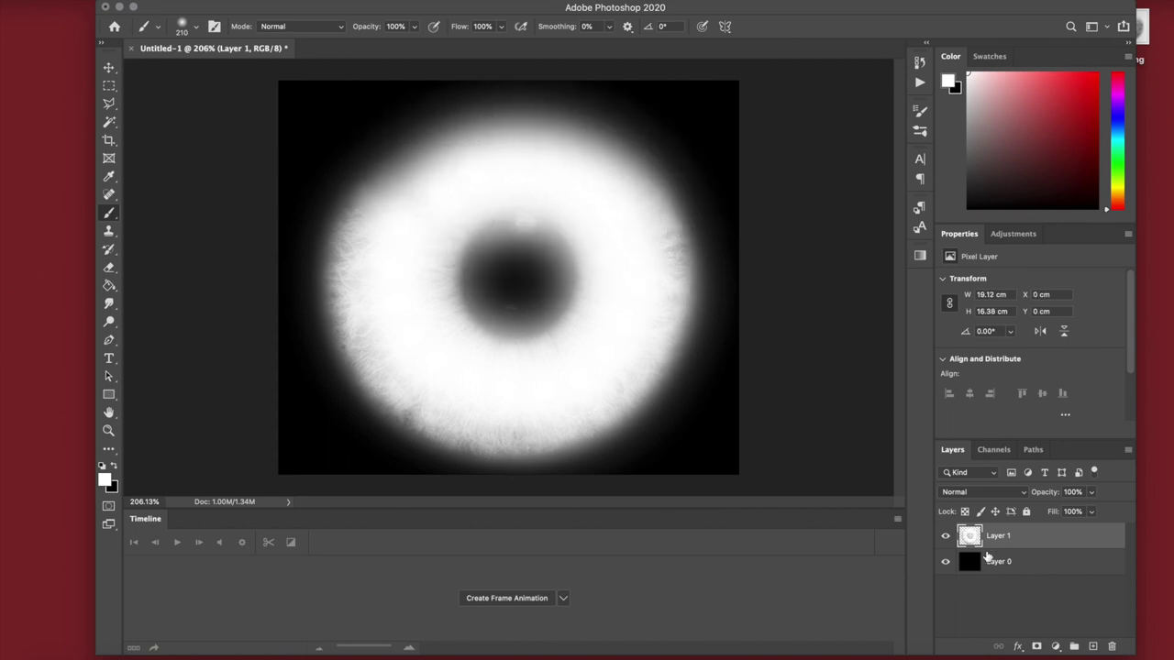
pyautogui.press('super+z')
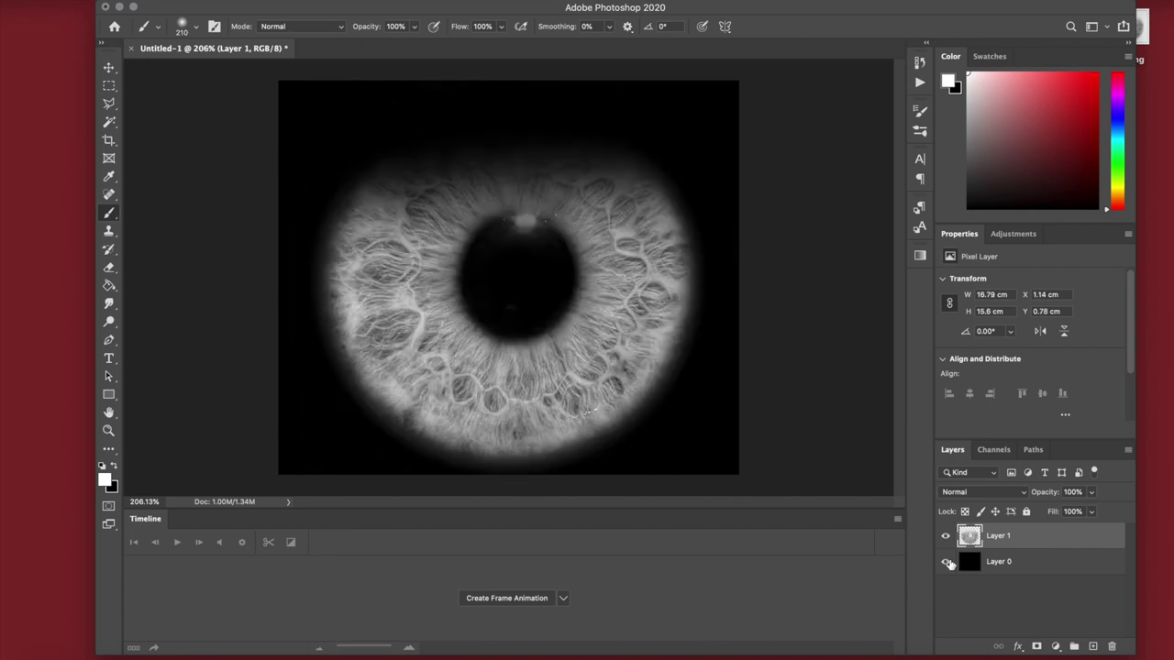
# - Add a new layer above Layer 1 and extend the canvas downward to a height of 18 cm, anchored at the top center
pyautogui.click(1093, 646)
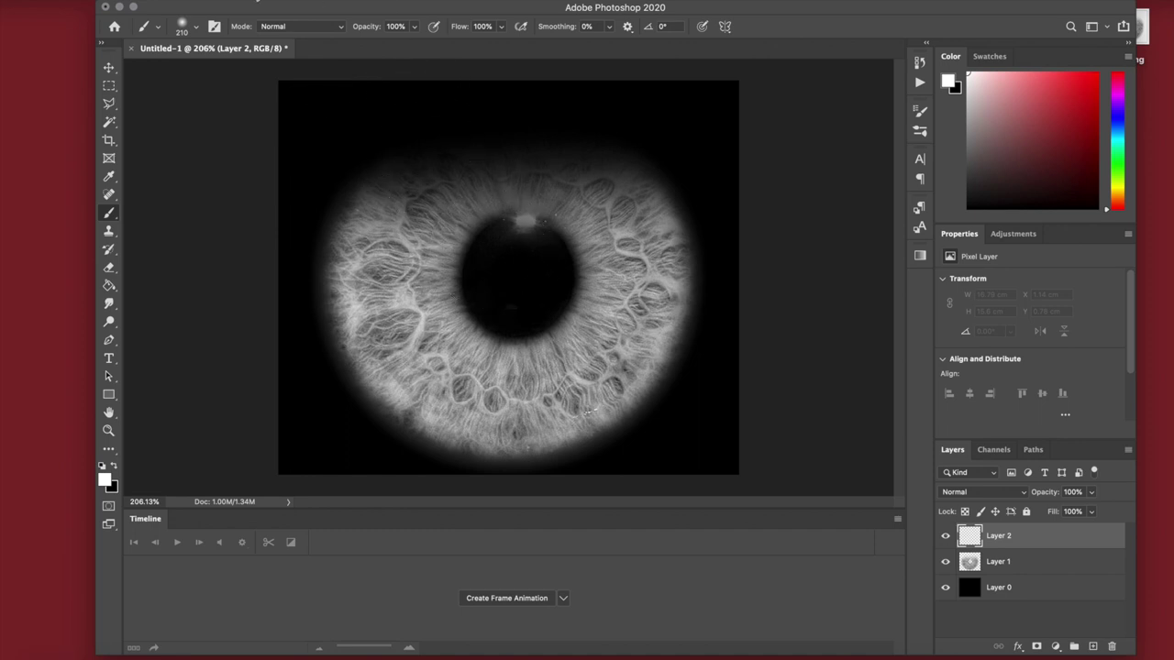
pyautogui.click(215, 0)
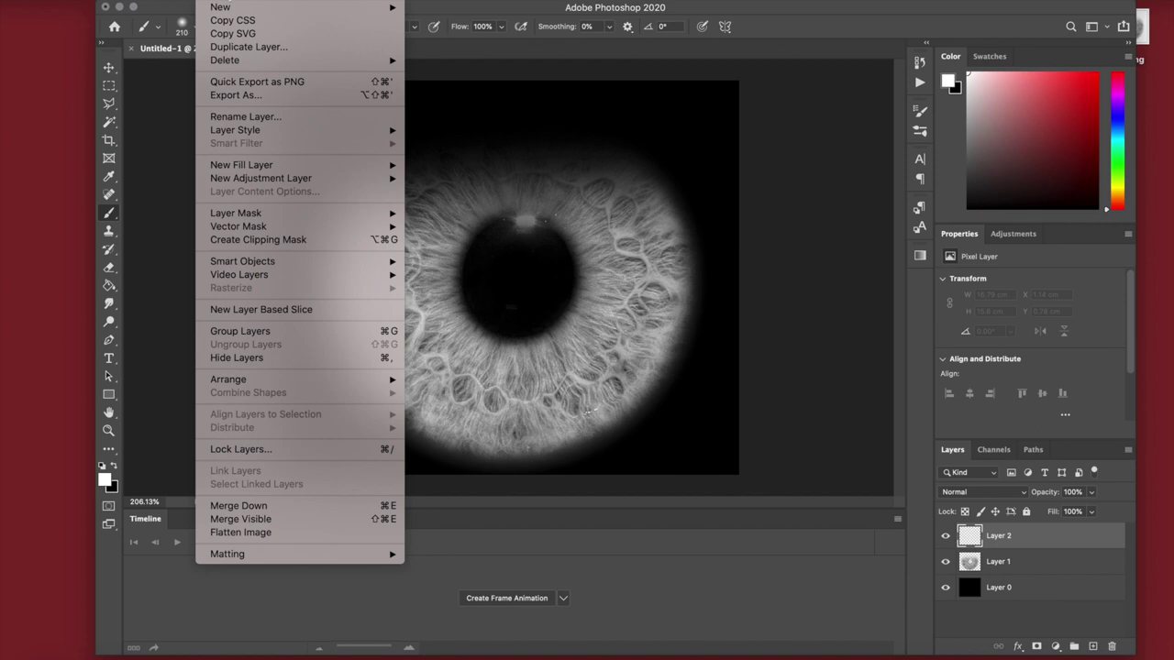
pyautogui.moveTo(289, 0)
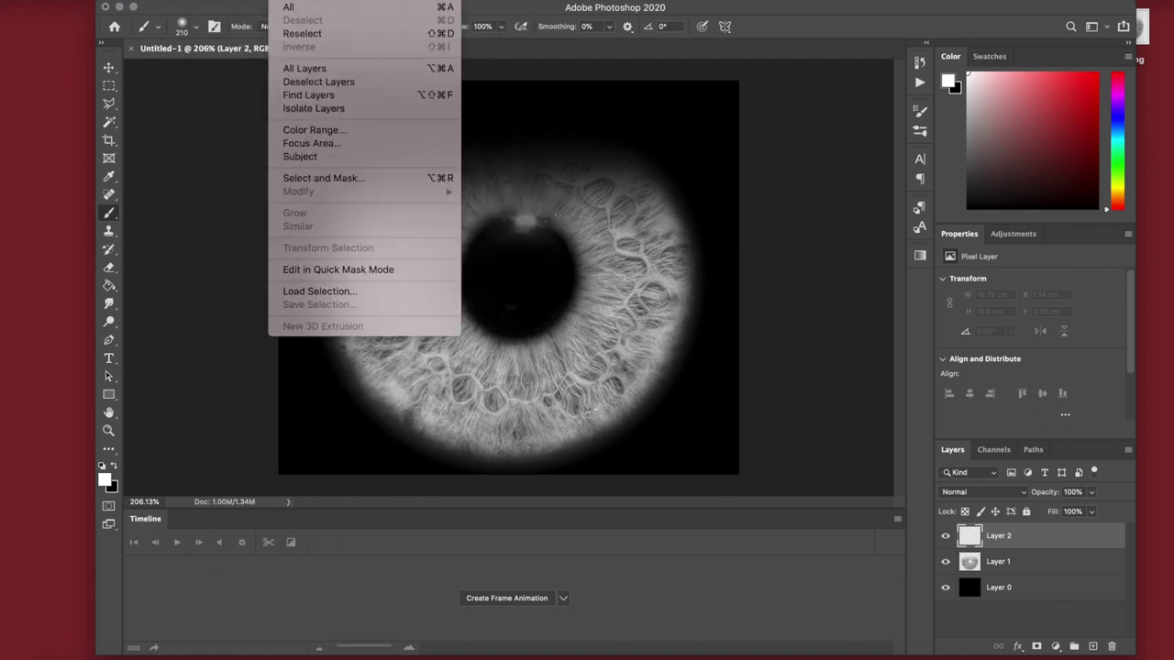
pyautogui.moveTo(174, 0)
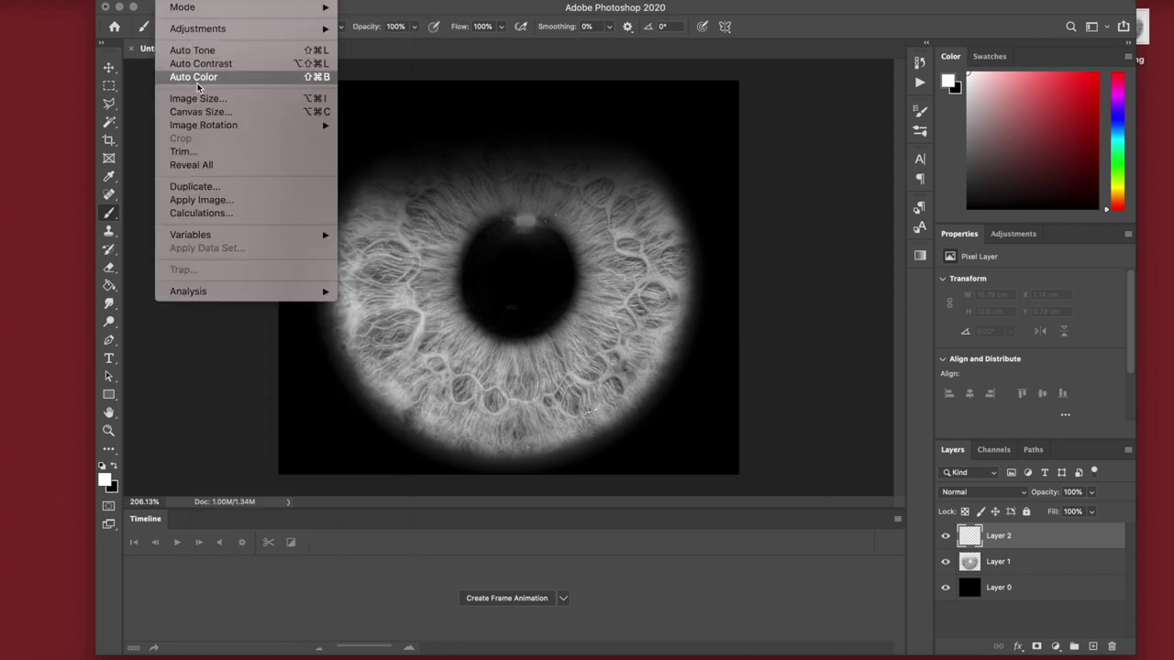
pyautogui.click(203, 112)
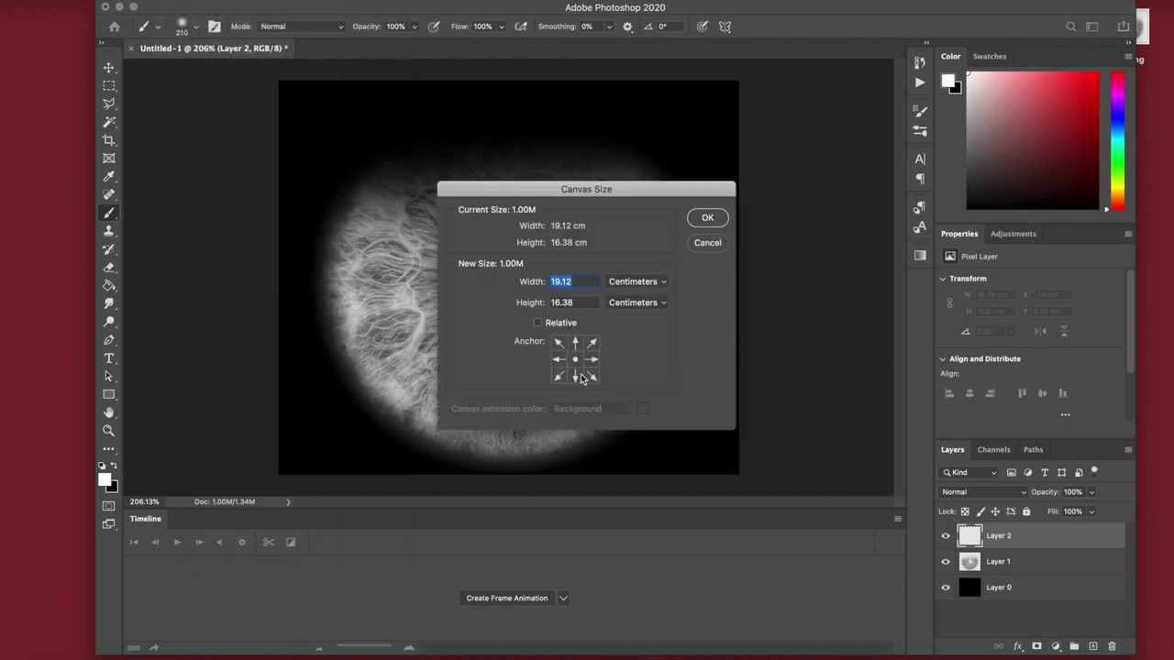
pyautogui.click(574, 344)
pyautogui.doubleClick(559, 305)
pyautogui.write('18')
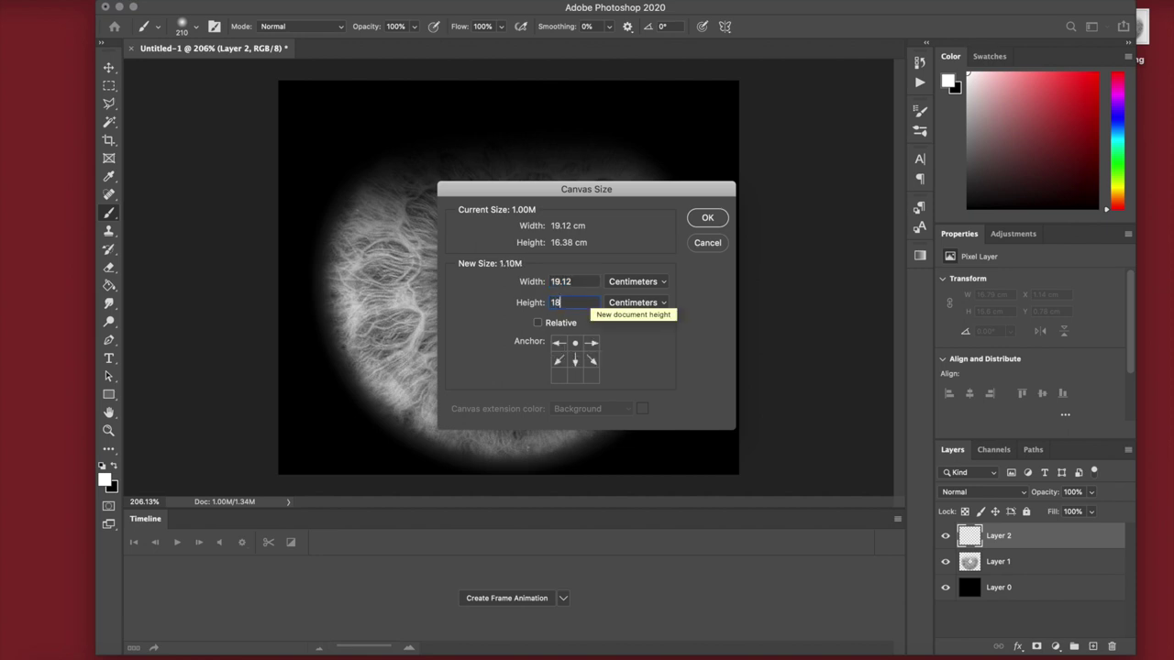
pyautogui.press('Return')
# - Fill the empty strip below the iris on Layer 0 with black using the Paint Bucket
pyautogui.keyDown('alt'); pyautogui.scroll(-5, 509, 275); pyautogui.keyUp('alt')
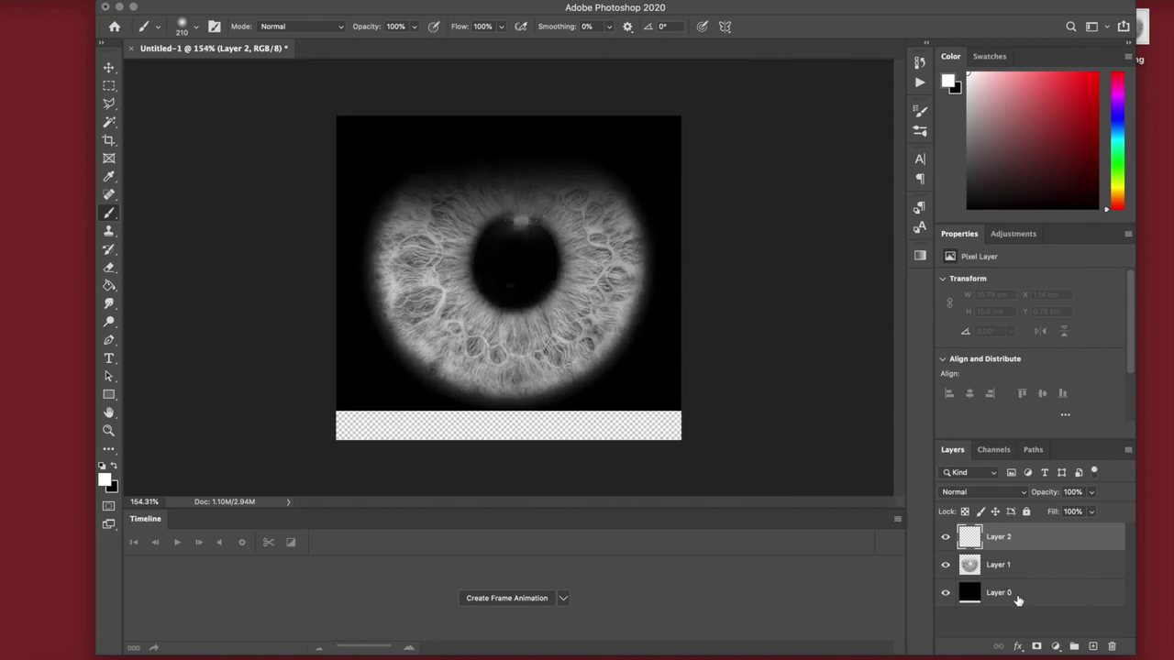
pyautogui.click(1016, 596)
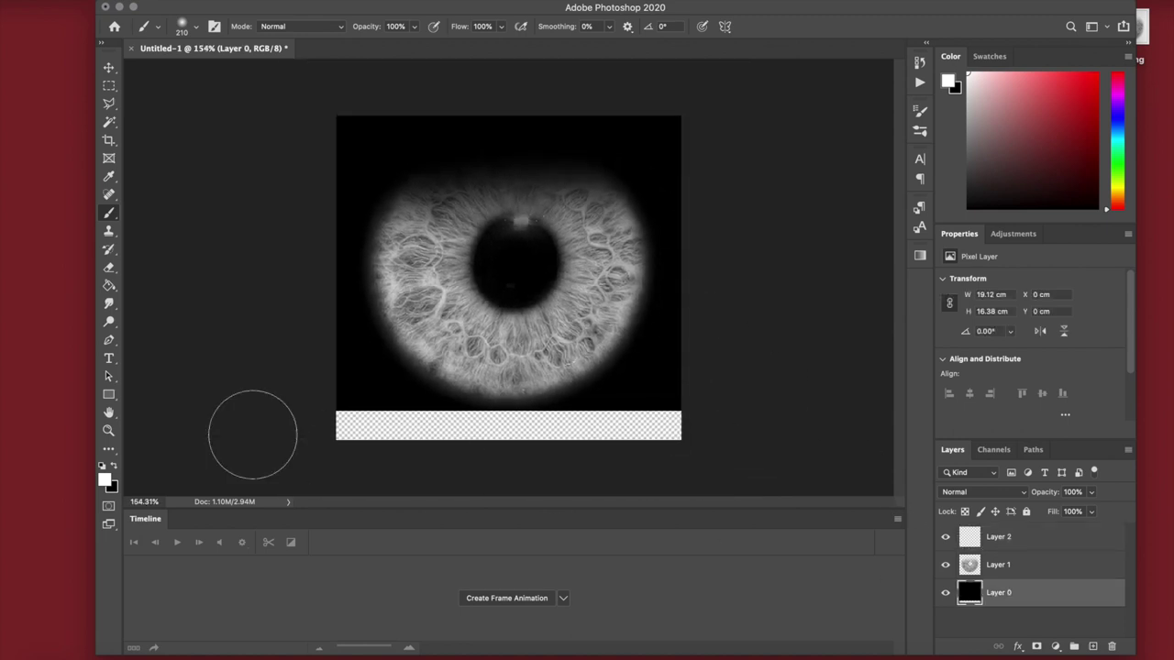
pyautogui.click(105, 466)
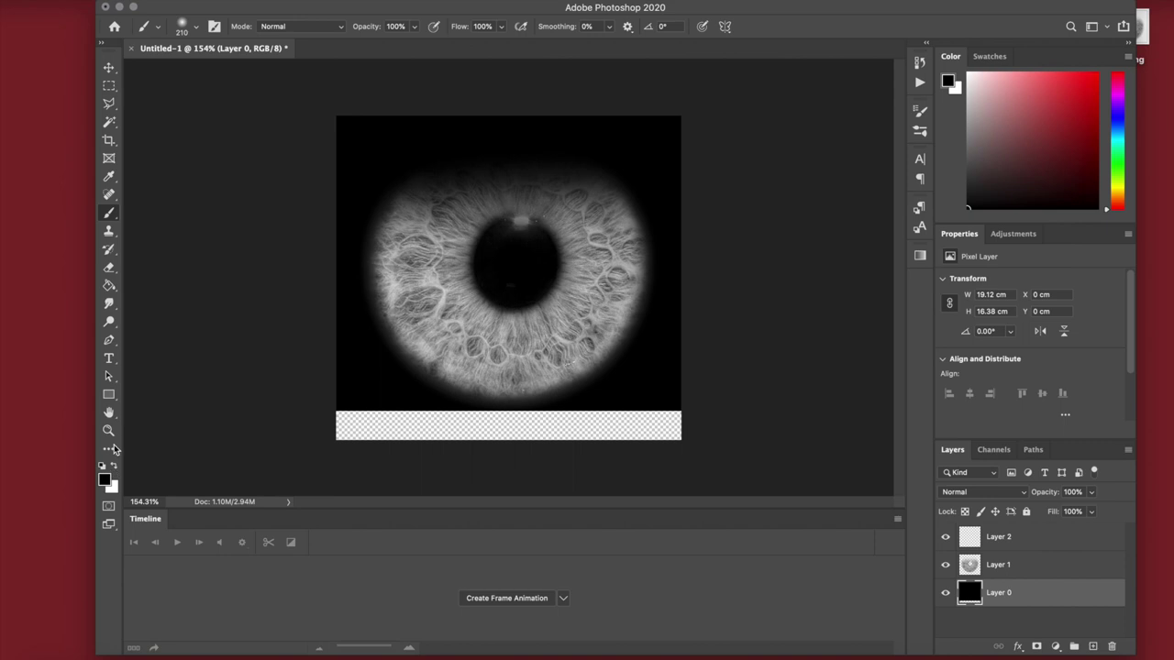
pyautogui.click(109, 286)
pyautogui.click(381, 421)
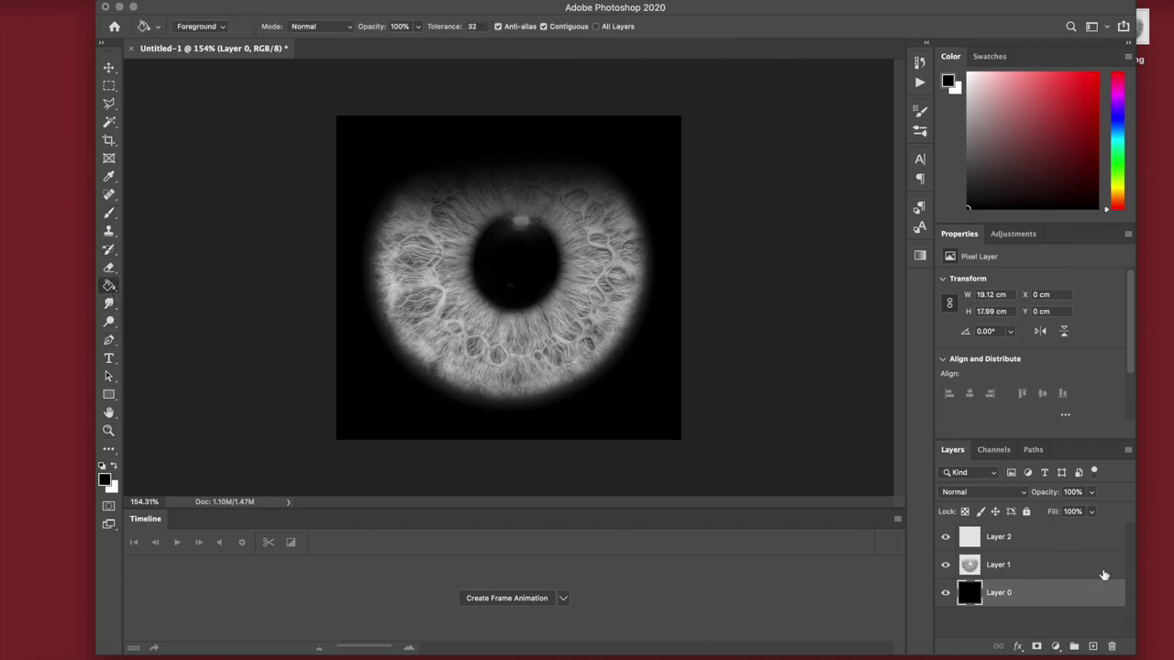
# - Paint a soft white ring over the iris around the pupil on Layer 2 with the 210 px brush
pyautogui.click(1036, 551)
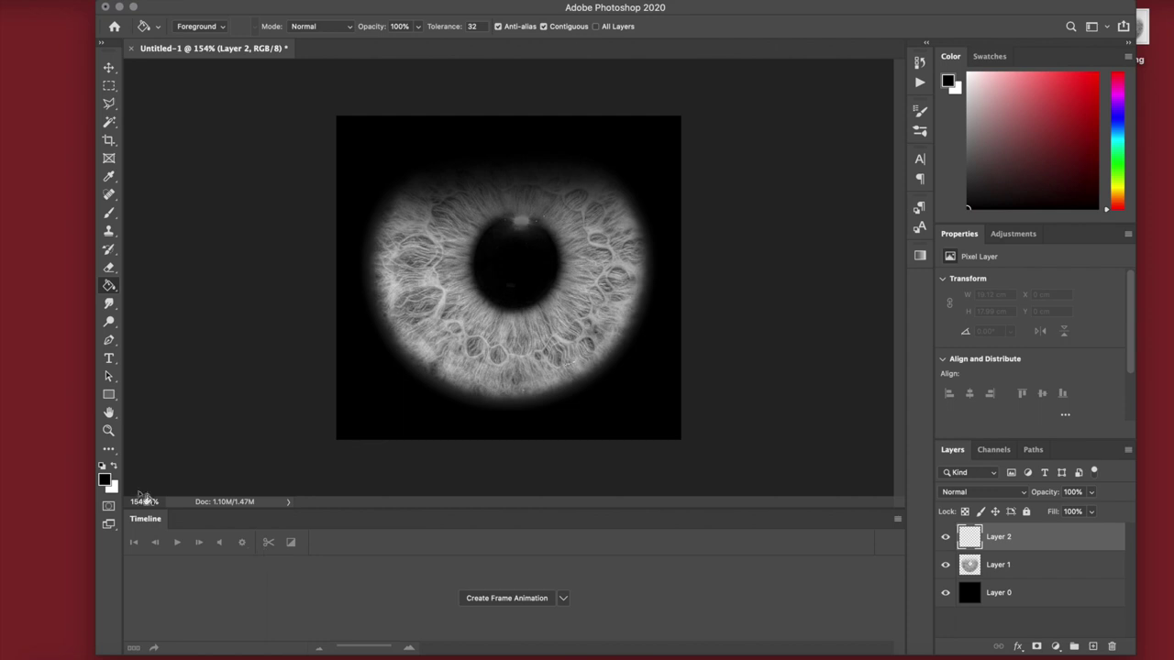
pyautogui.click(113, 466)
pyautogui.click(108, 214)
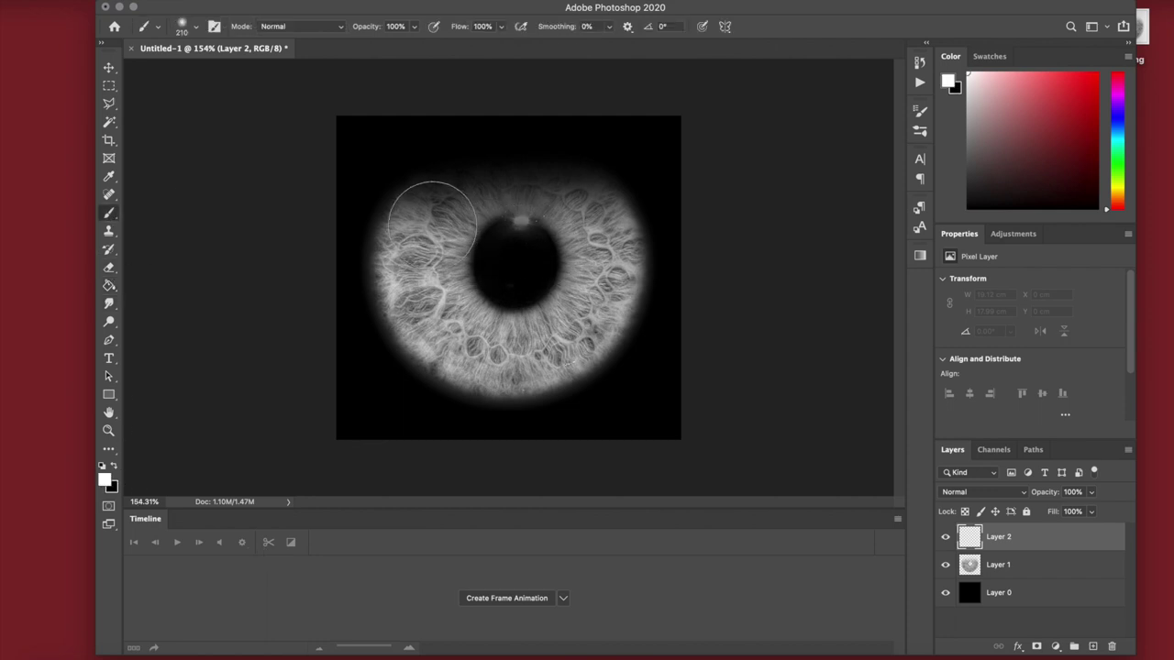
pyautogui.moveTo(433, 221)
pyautogui.mouseDown()
pyautogui.moveTo(420, 286)
pyautogui.moveTo(461, 352)
pyautogui.mouseUp()
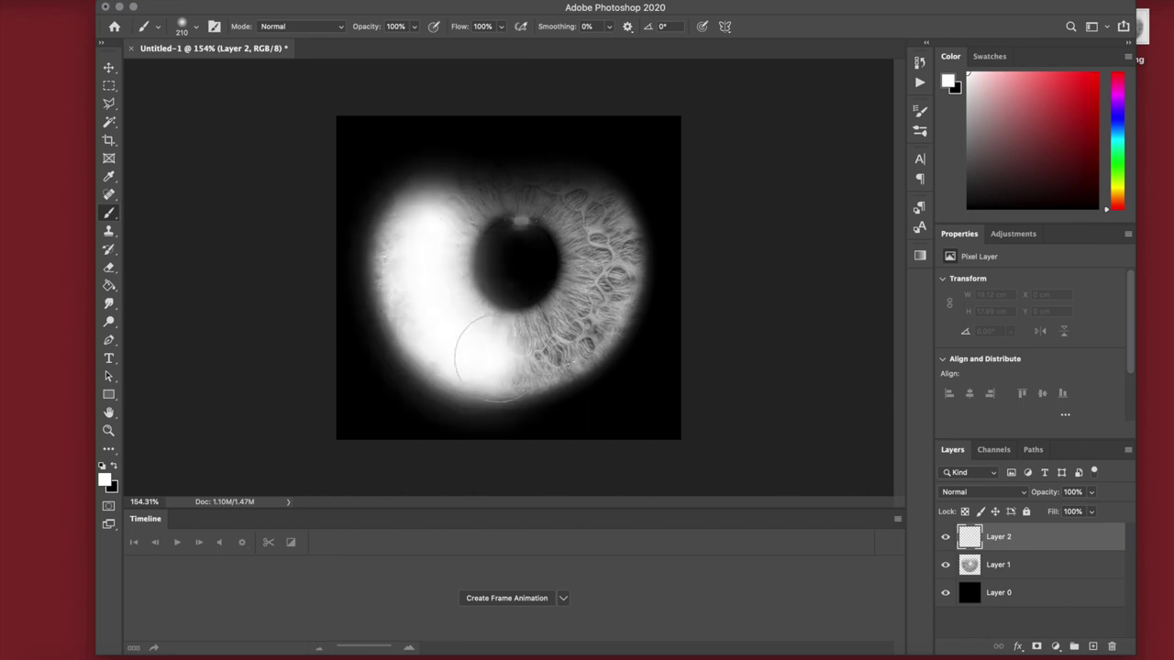
pyautogui.press('super+z')
pyautogui.moveTo(445, 198)
pyautogui.mouseDown()
pyautogui.moveTo(418, 204)
pyautogui.moveTo(421, 259)
pyautogui.moveTo(459, 328)
pyautogui.moveTo(504, 351)
pyautogui.moveTo(596, 289)
pyautogui.moveTo(597, 223)
pyautogui.moveTo(568, 187)
pyautogui.moveTo(483, 178)
pyautogui.moveTo(444, 207)
pyautogui.mouseUp()
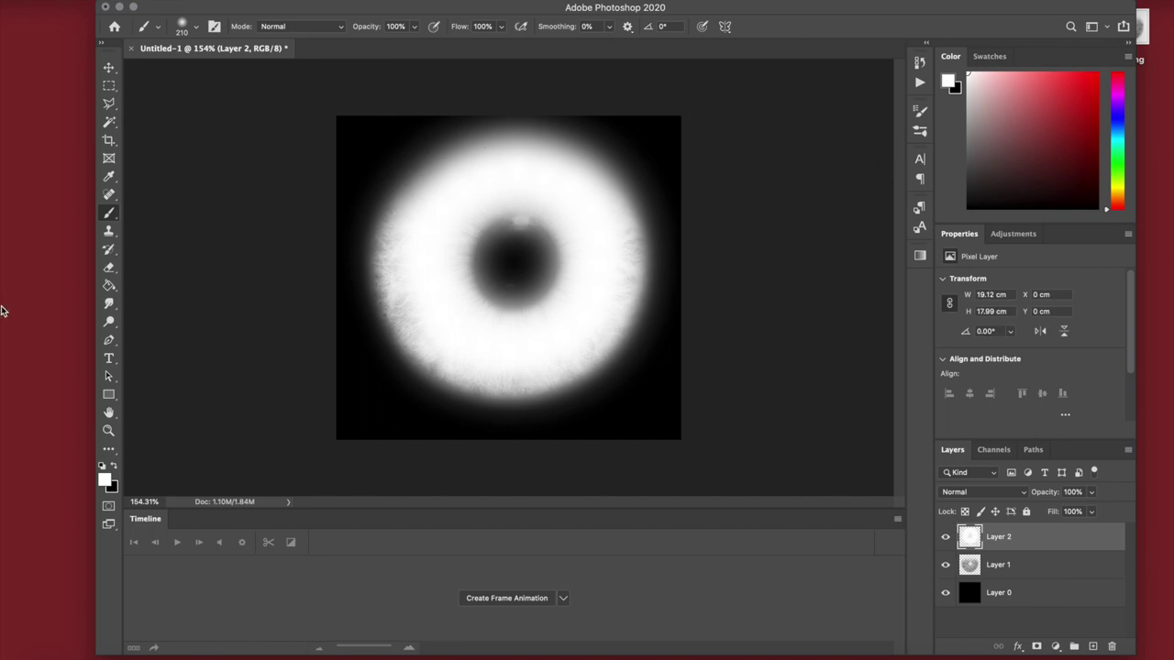
# - Erase the white paint over the pupil on Layer 2 with a Soft Round eraser at 182 px and 201 px
pyautogui.click(108, 269)
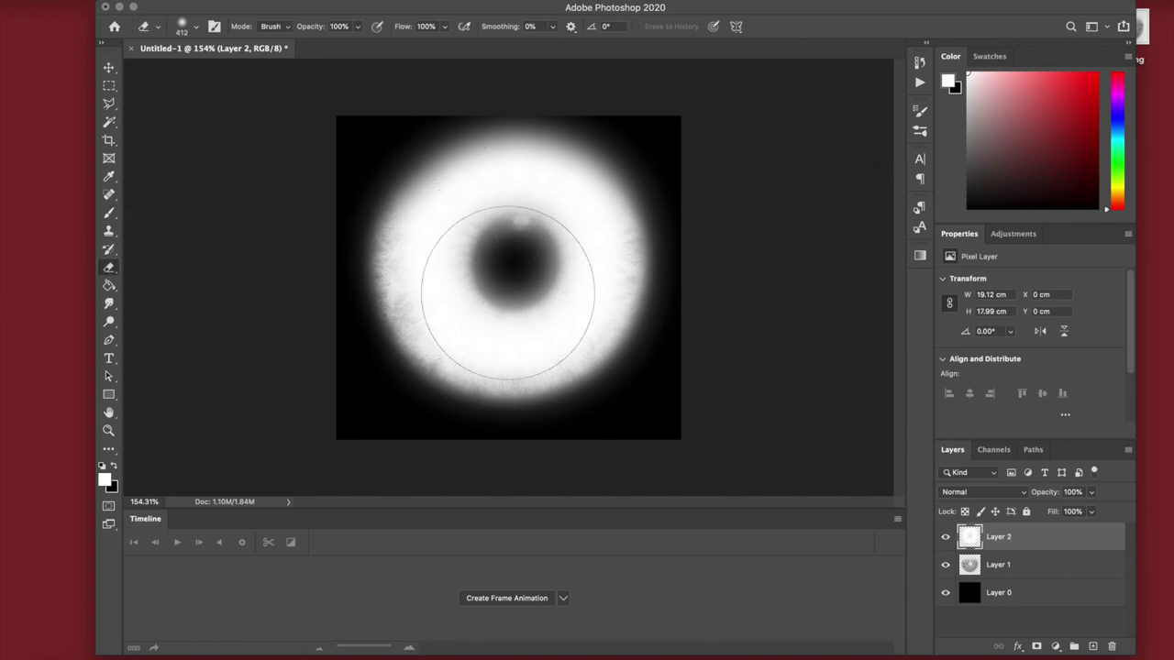
pyautogui.rightClick(516, 311)
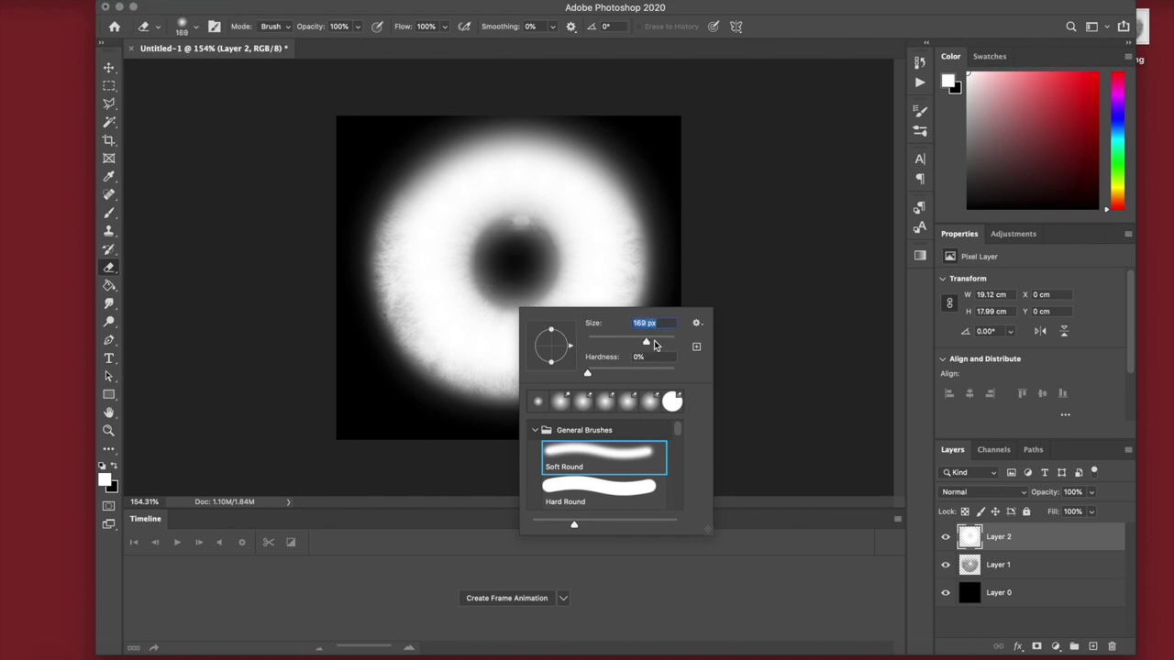
pyautogui.click(648, 342)
pyautogui.click(516, 262)
pyautogui.click(516, 262)
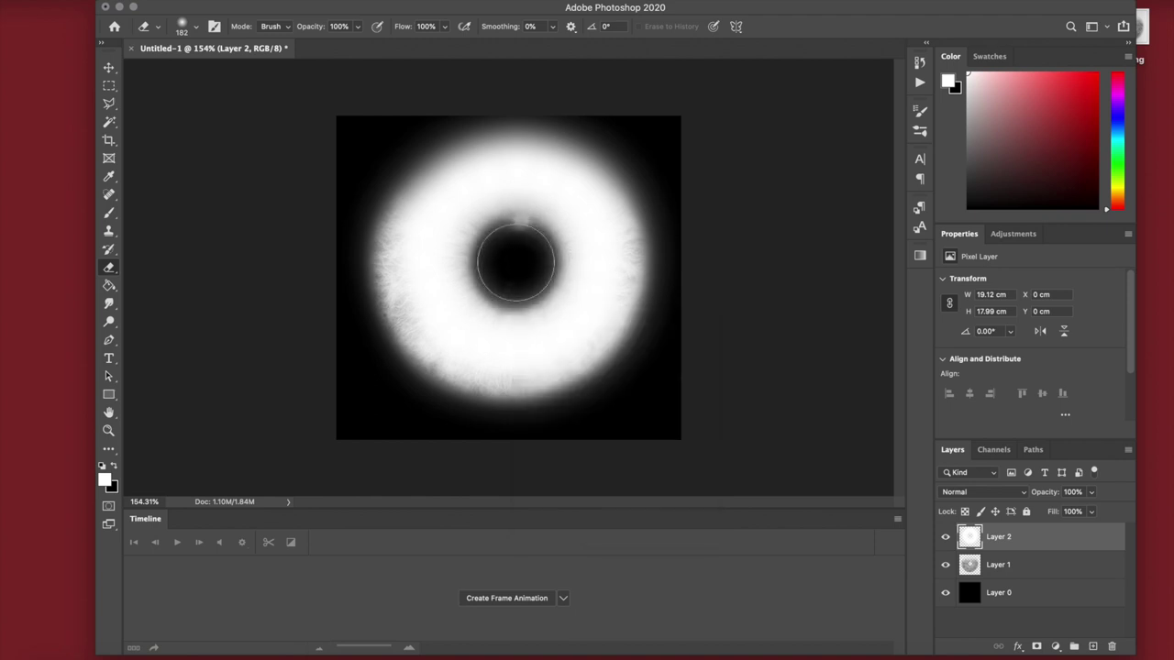
pyautogui.rightClick(522, 266)
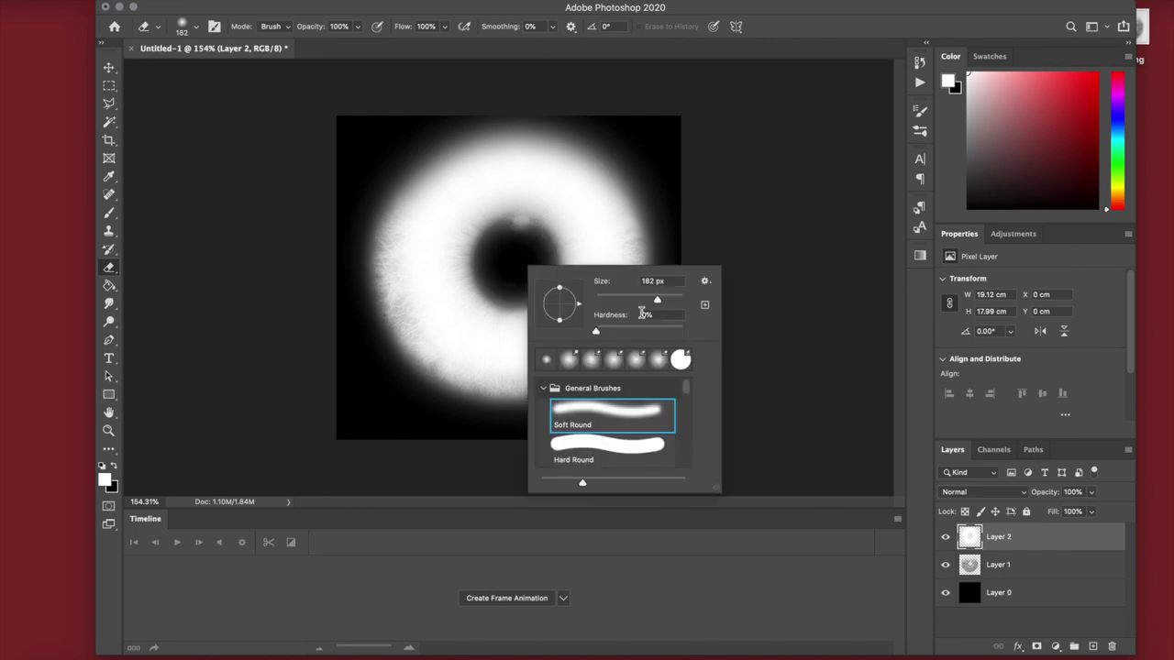
pyautogui.moveTo(659, 302); pyautogui.dragTo(662, 301)
pyautogui.click(514, 260)
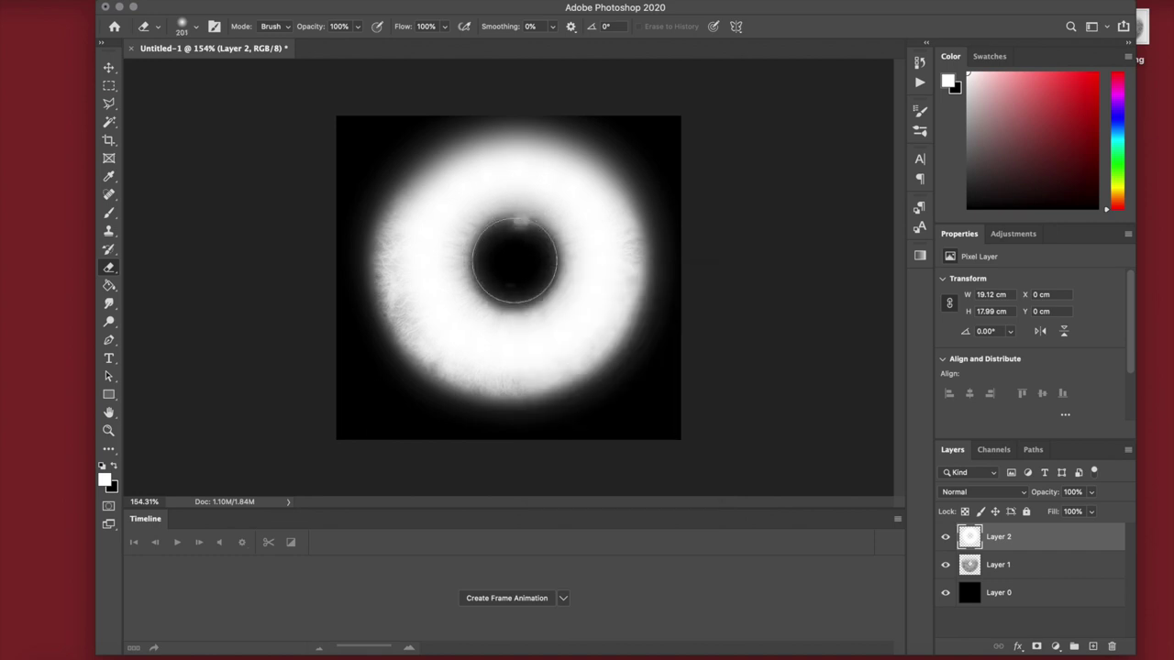
# - Erase the upper part of the white ring on Layer 2 with a 364 px soft eraser to follow the iris's upper edge
pyautogui.rightClick(413, 108)
pyautogui.rightClick(632, 175)
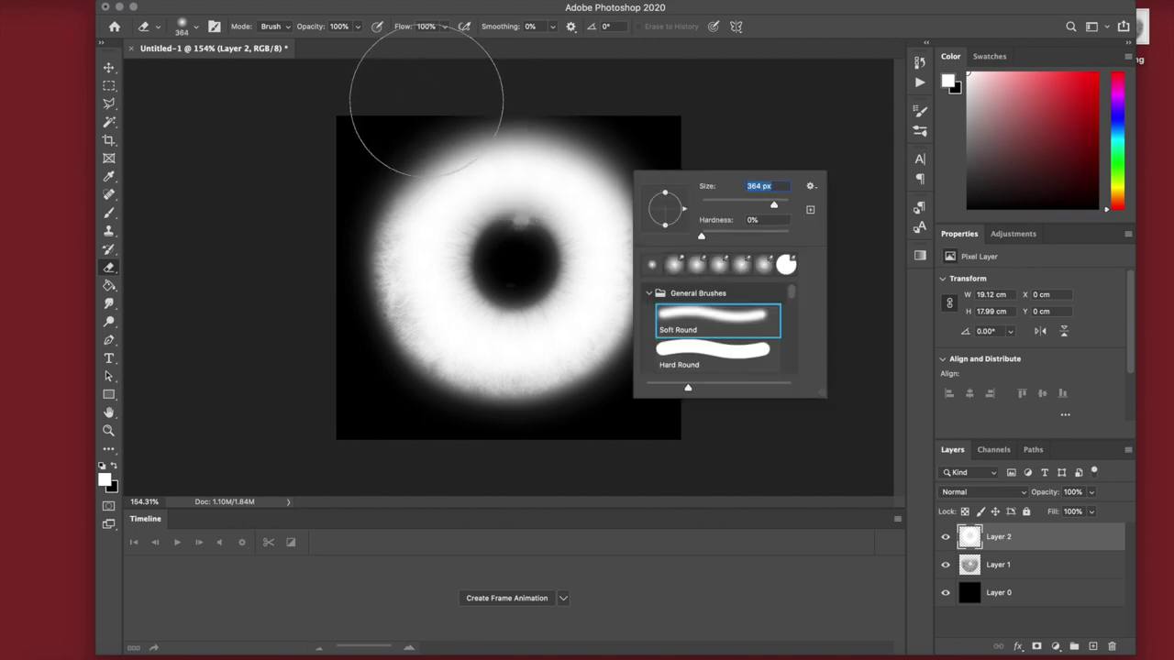
pyautogui.click(390, 81)
pyautogui.moveTo(503, 101)
pyautogui.mouseDown()
pyautogui.moveTo(707, 138)
pyautogui.moveTo(409, 100)
pyautogui.mouseUp()
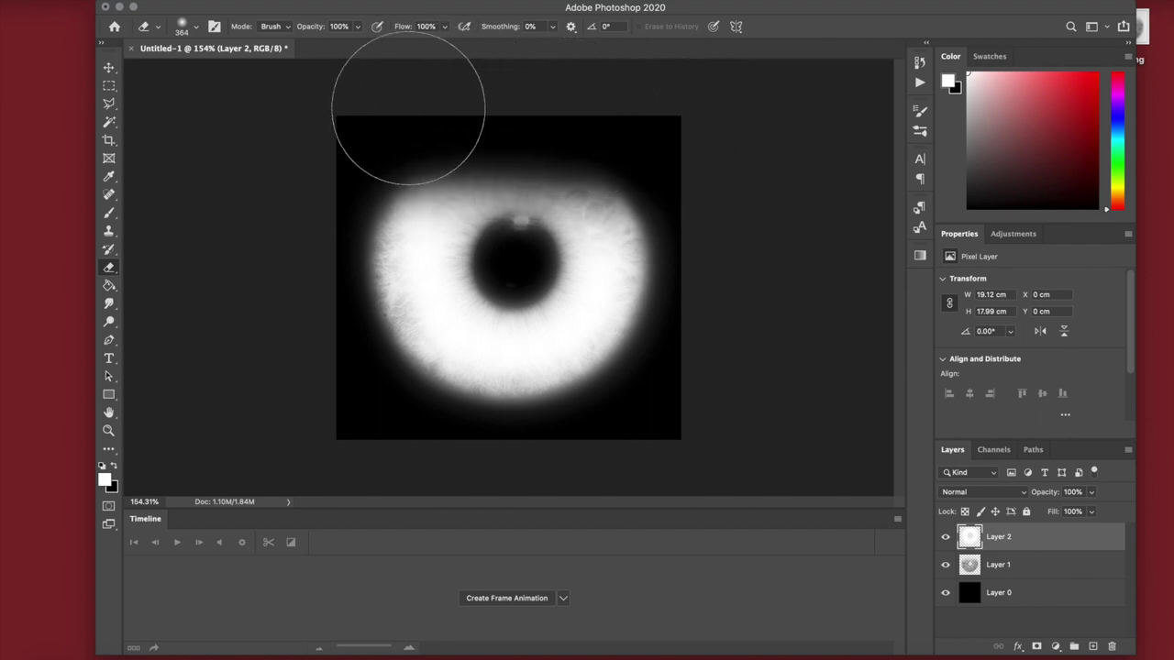
# - Hide Layer 1 and erase more of the white ring's upper part on Layer 2, leaving a soft U-shape below the pupil
pyautogui.click(945, 564)
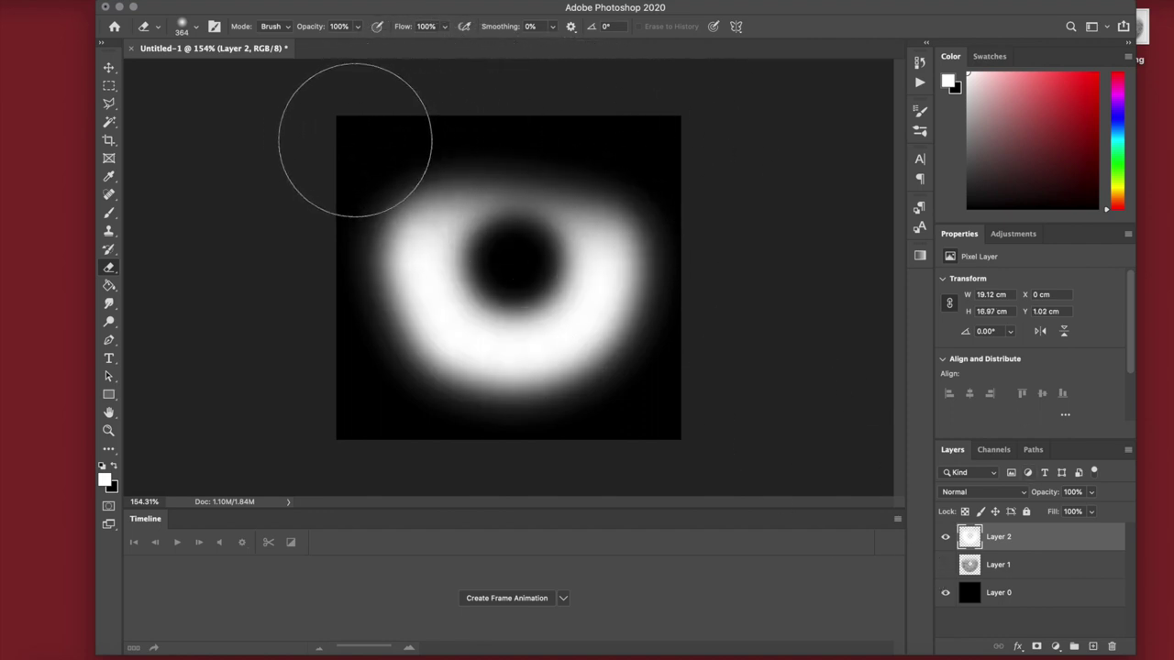
pyautogui.moveTo(404, 149)
pyautogui.mouseDown()
pyautogui.moveTo(474, 141)
pyautogui.moveTo(591, 155)
pyautogui.moveTo(364, 149)
pyautogui.moveTo(447, 150)
pyautogui.mouseUp()
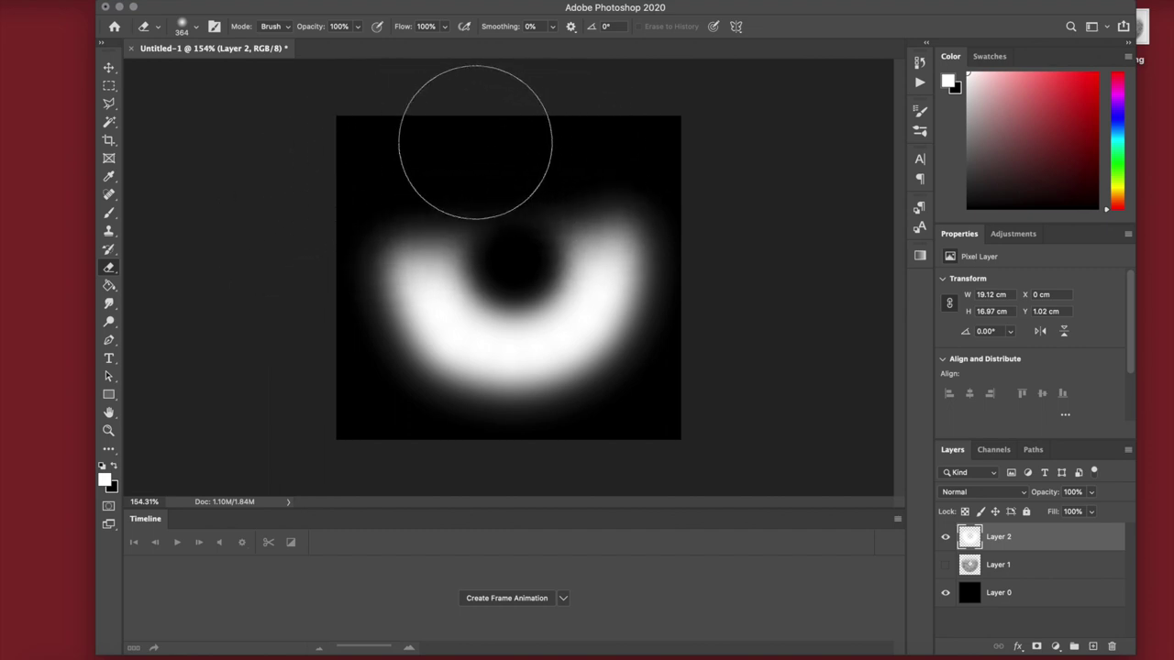
pyautogui.moveTo(281, 268)
pyautogui.mouseDown()
pyautogui.moveTo(291, 179)
pyautogui.moveTo(590, 132)
pyautogui.moveTo(677, 168)
pyautogui.moveTo(717, 207)
pyautogui.moveTo(727, 244)
pyautogui.moveTo(722, 217)
pyautogui.moveTo(675, 156)
pyautogui.moveTo(612, 130)
pyautogui.moveTo(544, 119)
pyautogui.moveTo(553, 120)
pyautogui.moveTo(504, 172)
pyautogui.moveTo(508, 183)
pyautogui.moveTo(495, 137)
pyautogui.mouseUp()
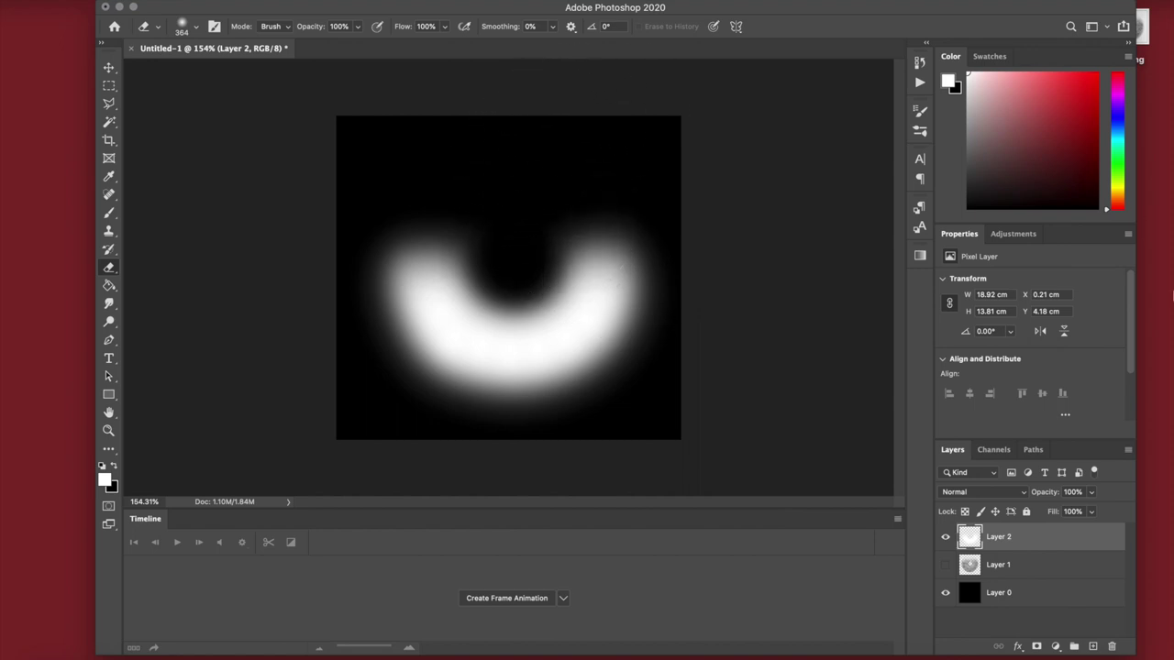
pyautogui.click(945, 592)
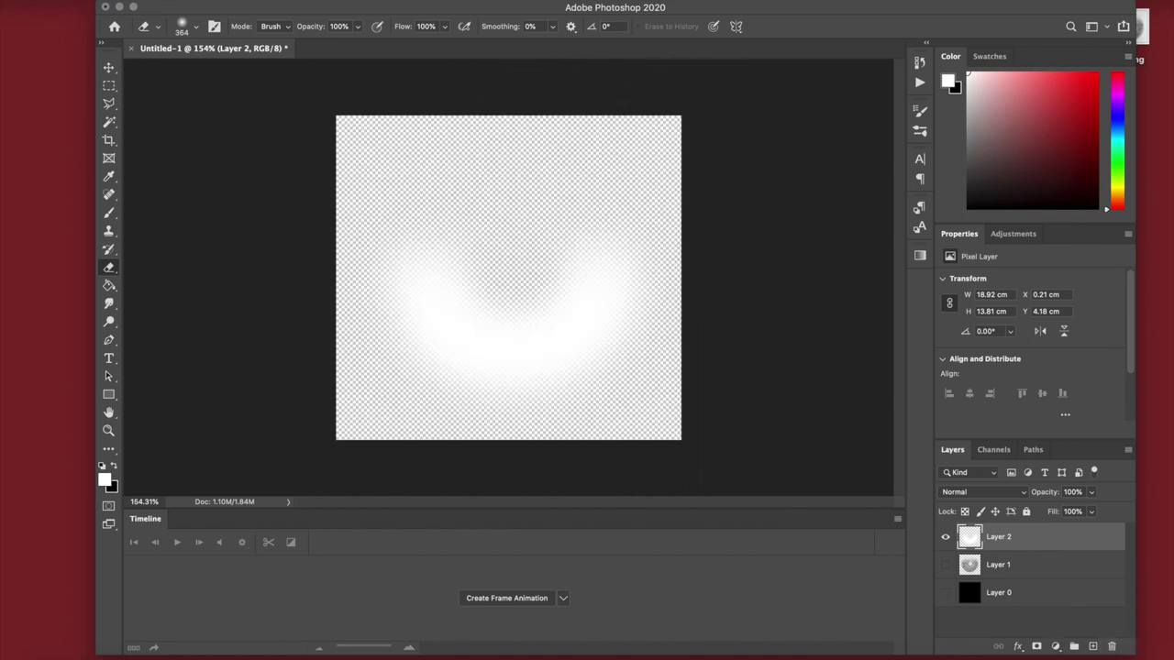
pyautogui.click(119, 0)
pyautogui.moveTo(191, 189)
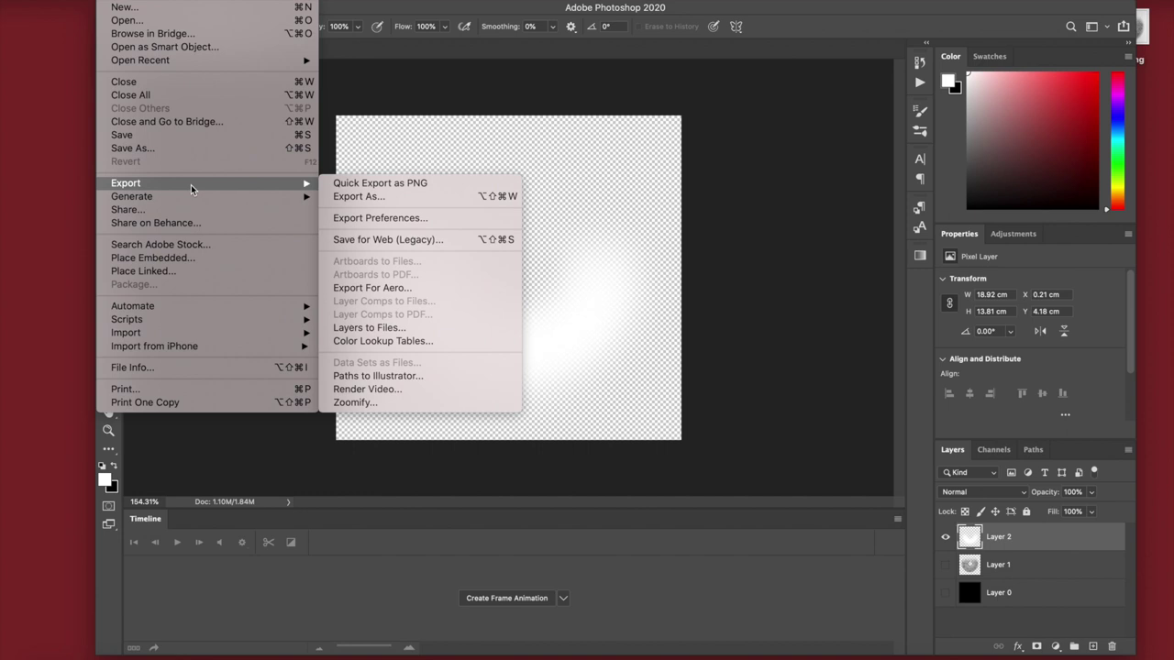
pyautogui.click(939, 592)
pyautogui.click(944, 593)
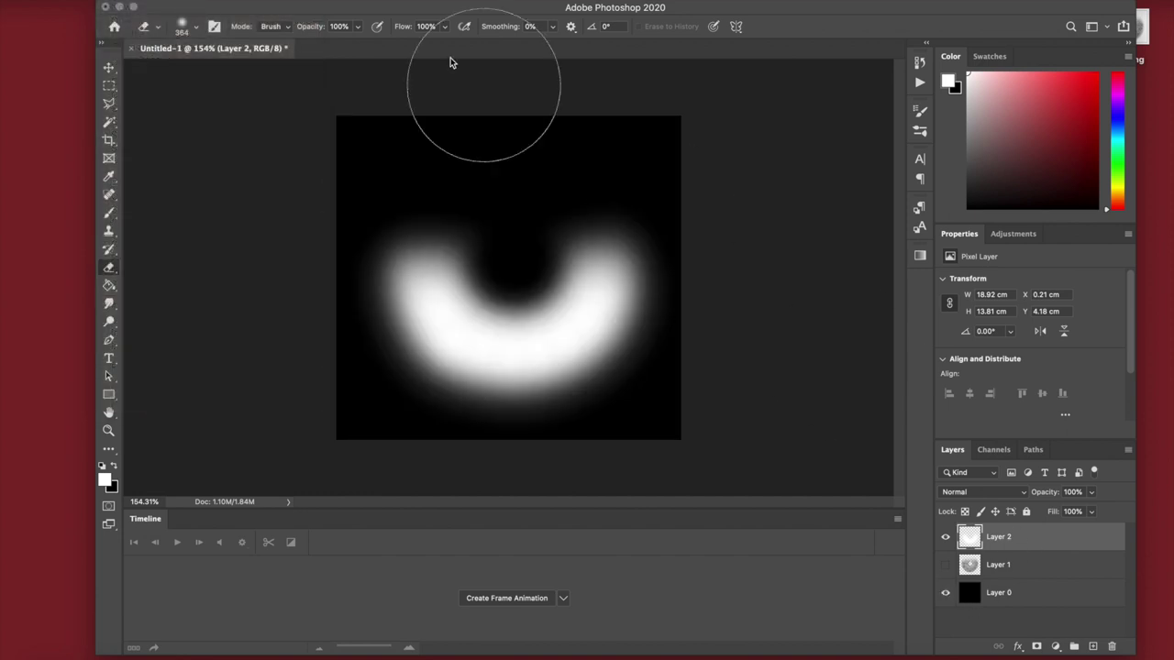
# - Soften the white U-shape on Layer 2 with a Gaussian Blur of about 30 pixels
pyautogui.click(326, 0)
pyautogui.moveTo(395, 157)
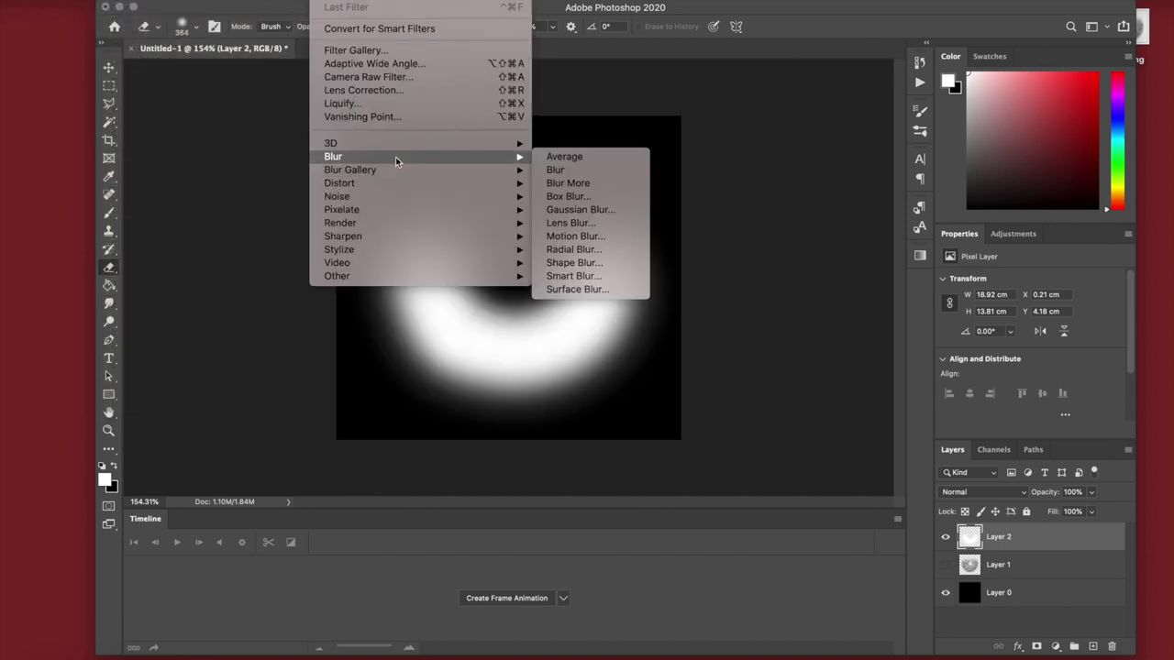
pyautogui.click(598, 210)
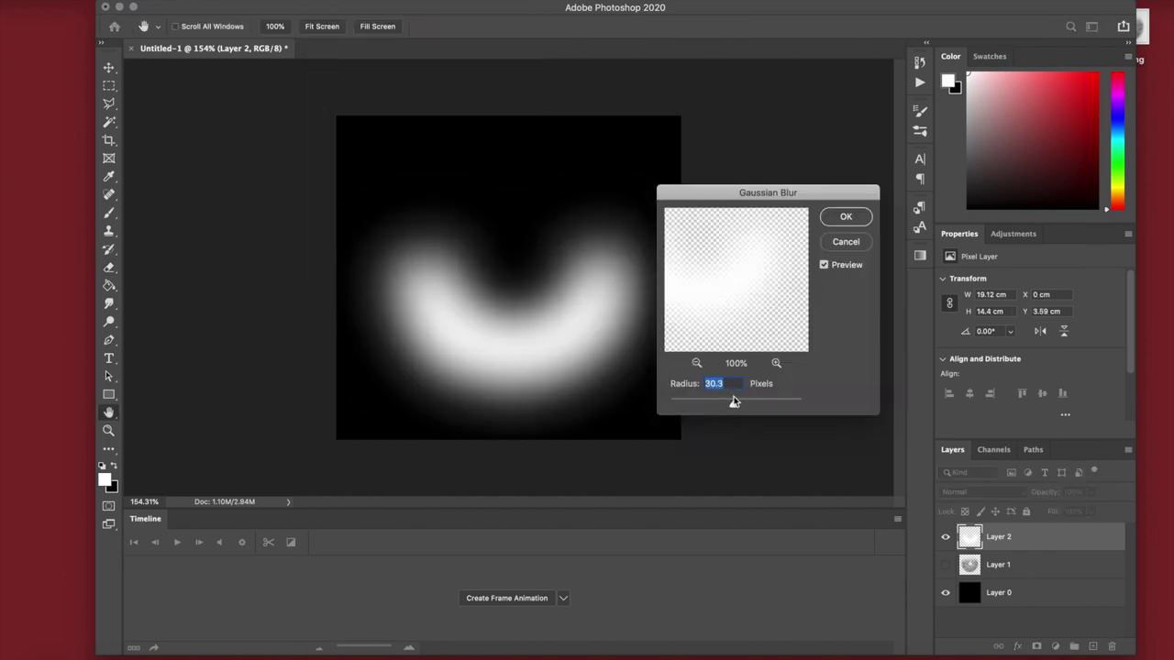
pyautogui.moveTo(728, 405); pyautogui.dragTo(726, 405)
pyautogui.press('Return')
pyautogui.press('e')
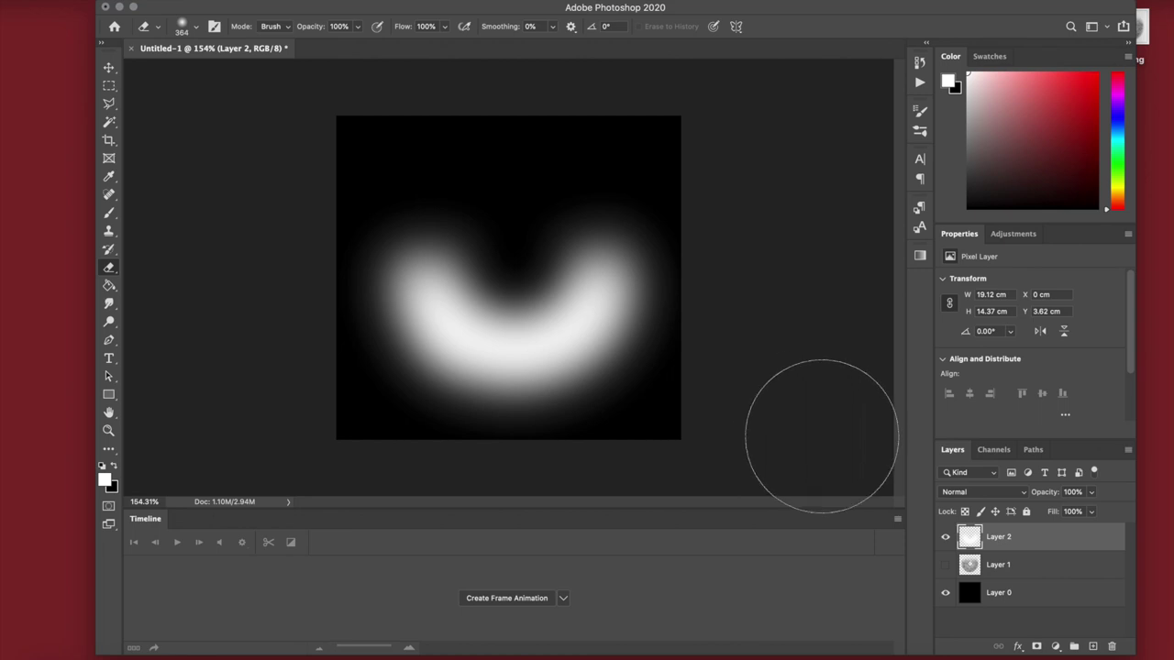
# - Hide Layer 0 and export the transparent overlay to the Desktop as a PNG named Iris Overlay
pyautogui.click(946, 592)
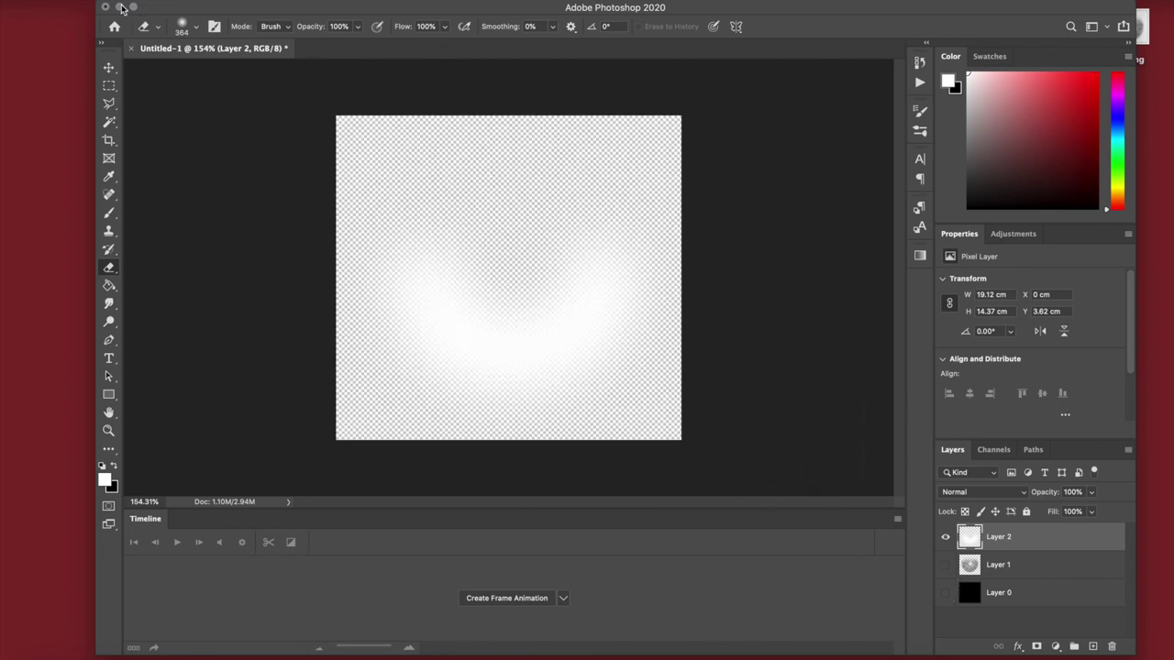
pyautogui.click(340, 184)
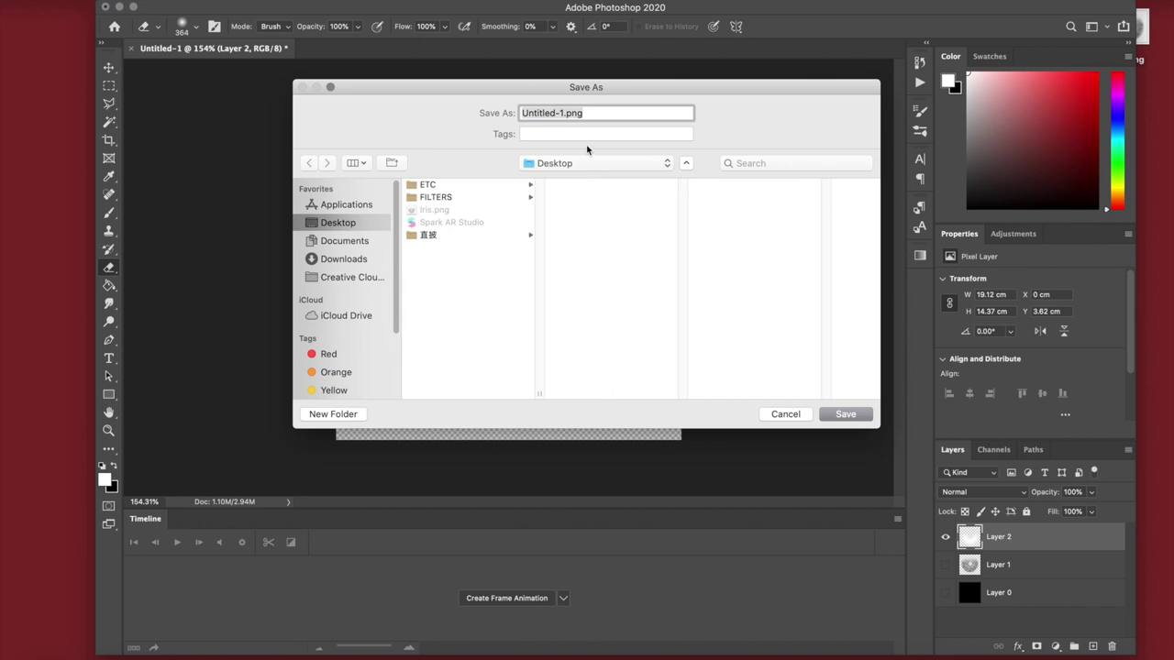
pyautogui.press('BackSpace')
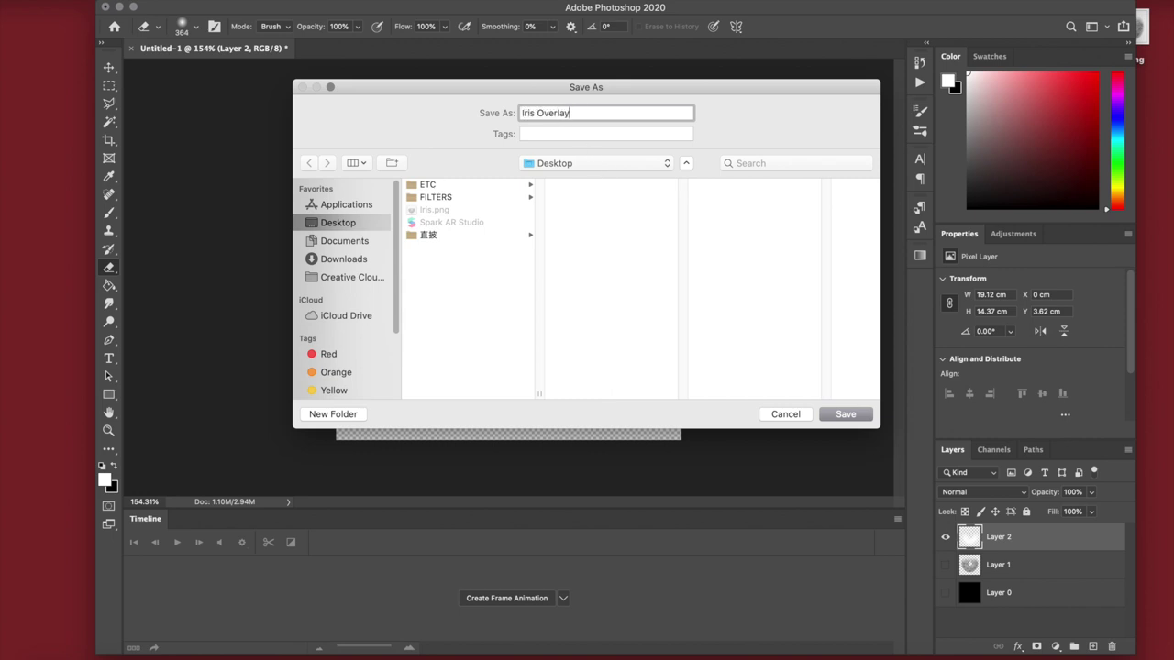
pyautogui.press('Return')
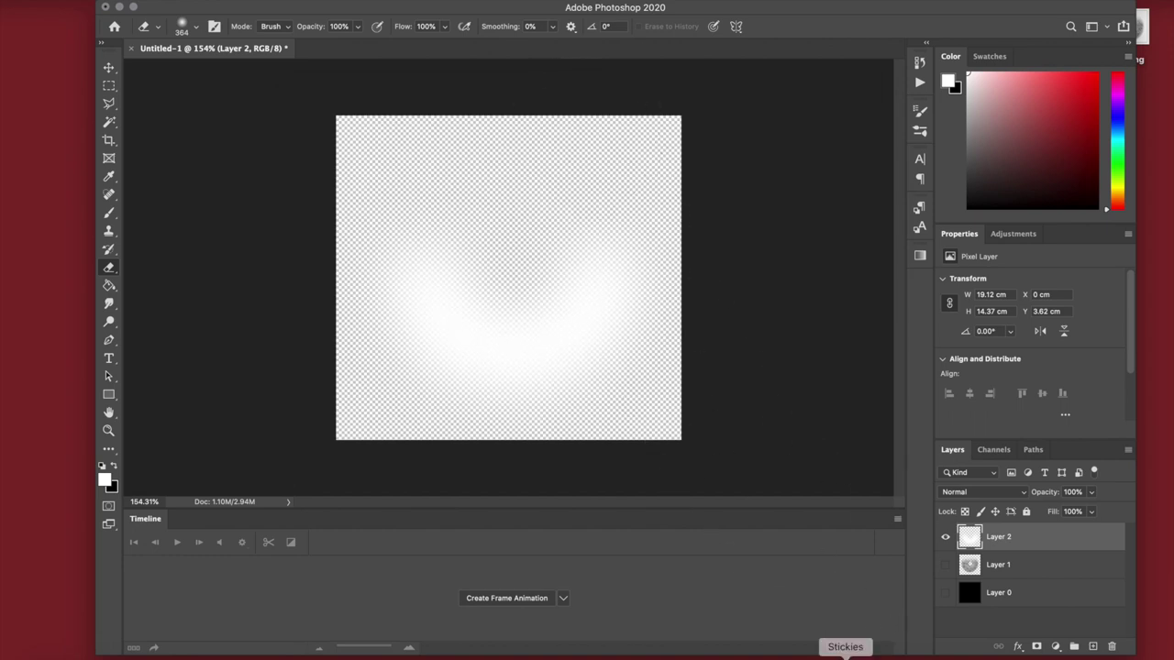
# - Switch to Spark AR Studio and assign Iris.png from the Desktop as the Eye Color material's diffuse texture
pyautogui.click(561, 655)
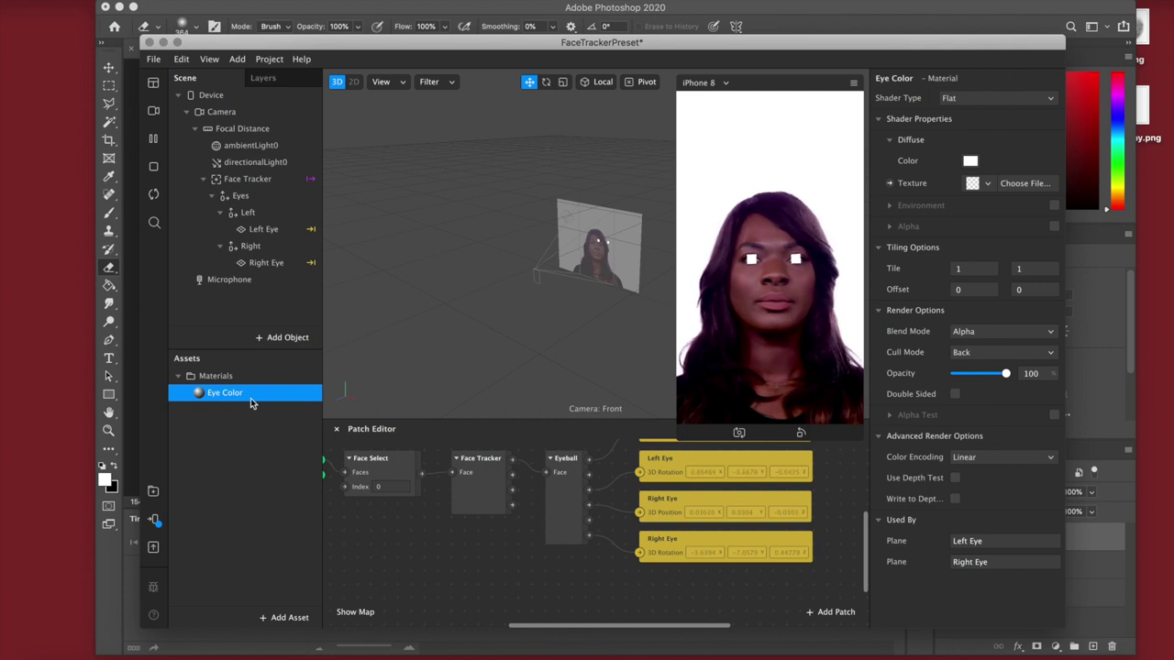
pyautogui.click(989, 99)
pyautogui.click(989, 101)
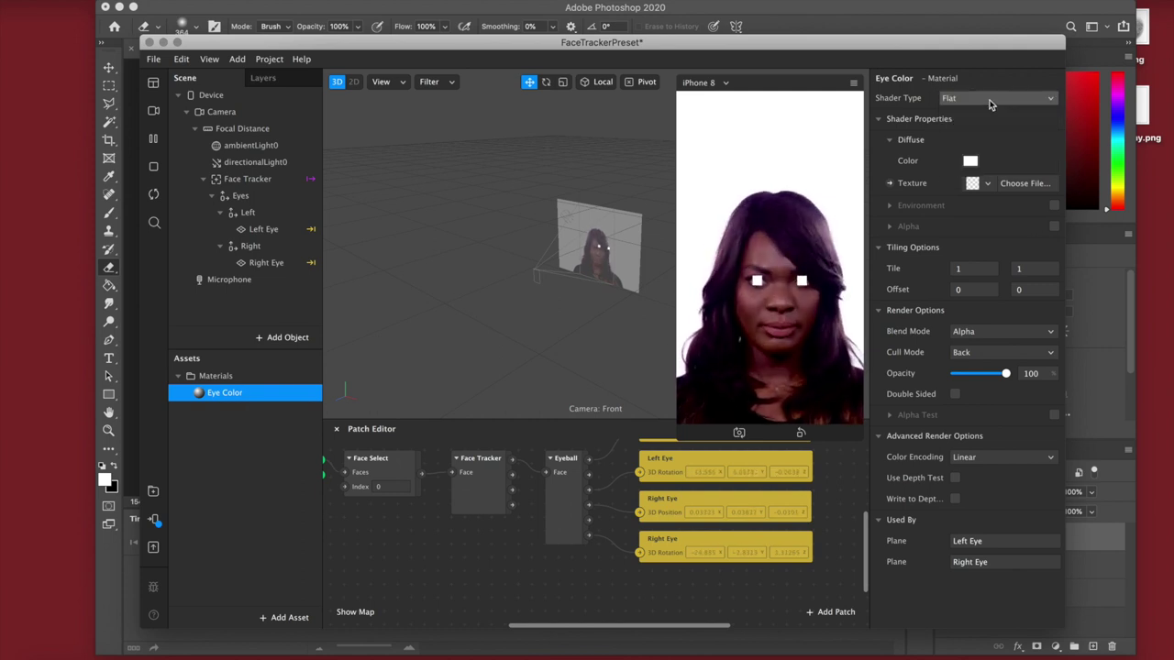
pyautogui.click(1016, 186)
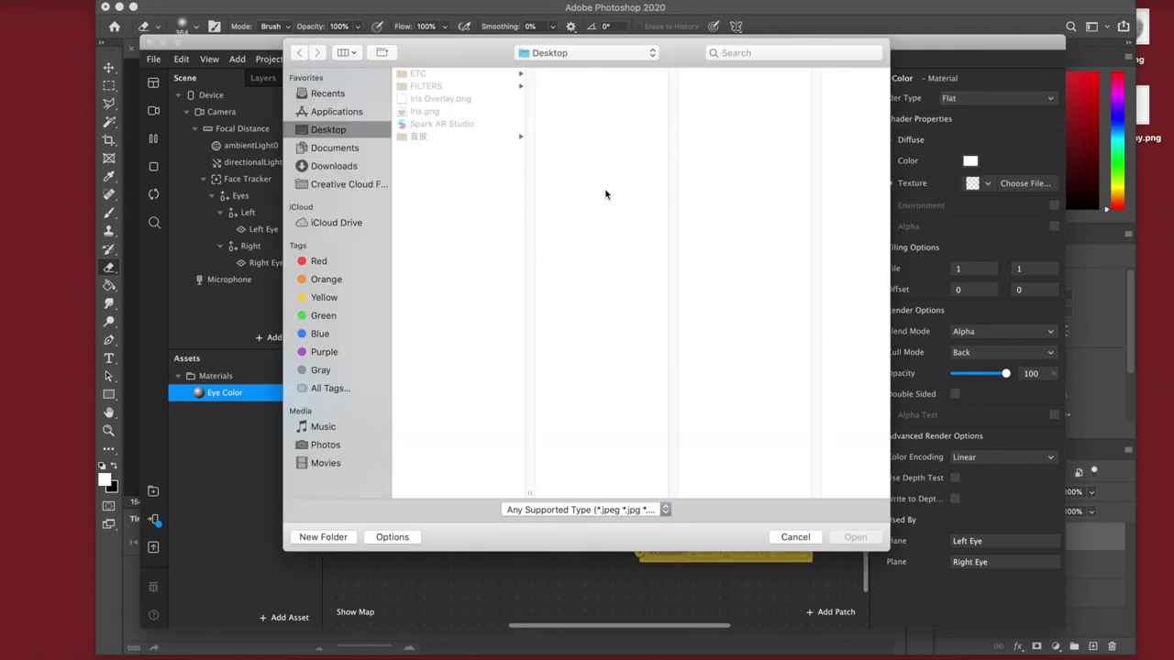
pyautogui.click(431, 111)
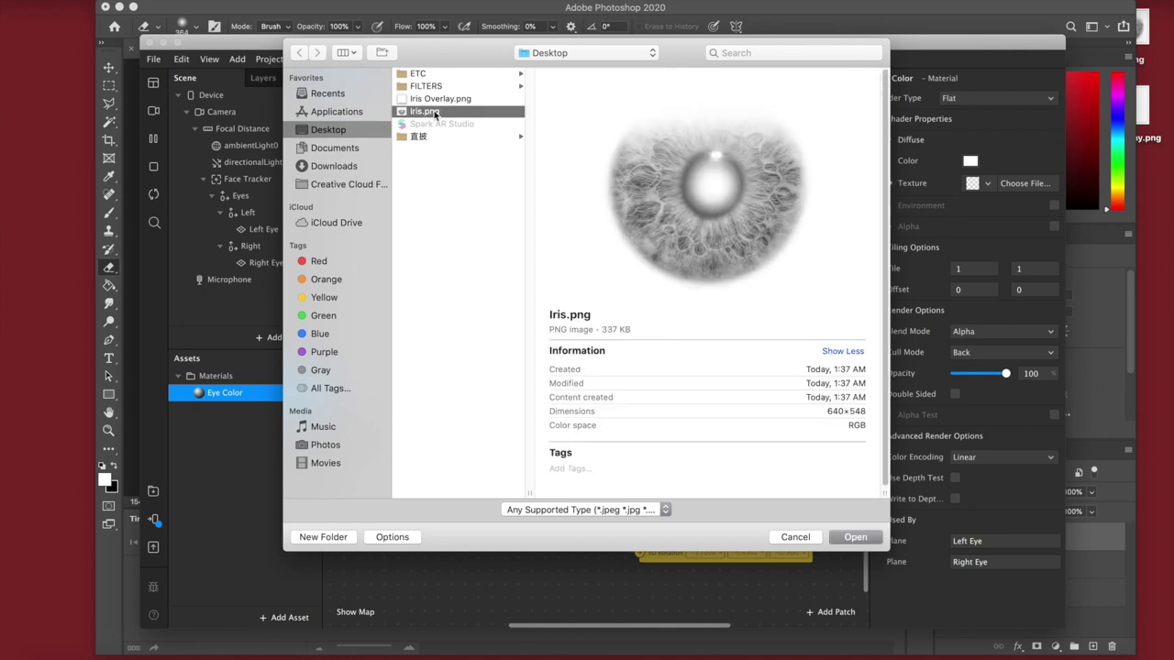
pyautogui.doubleClick(434, 111)
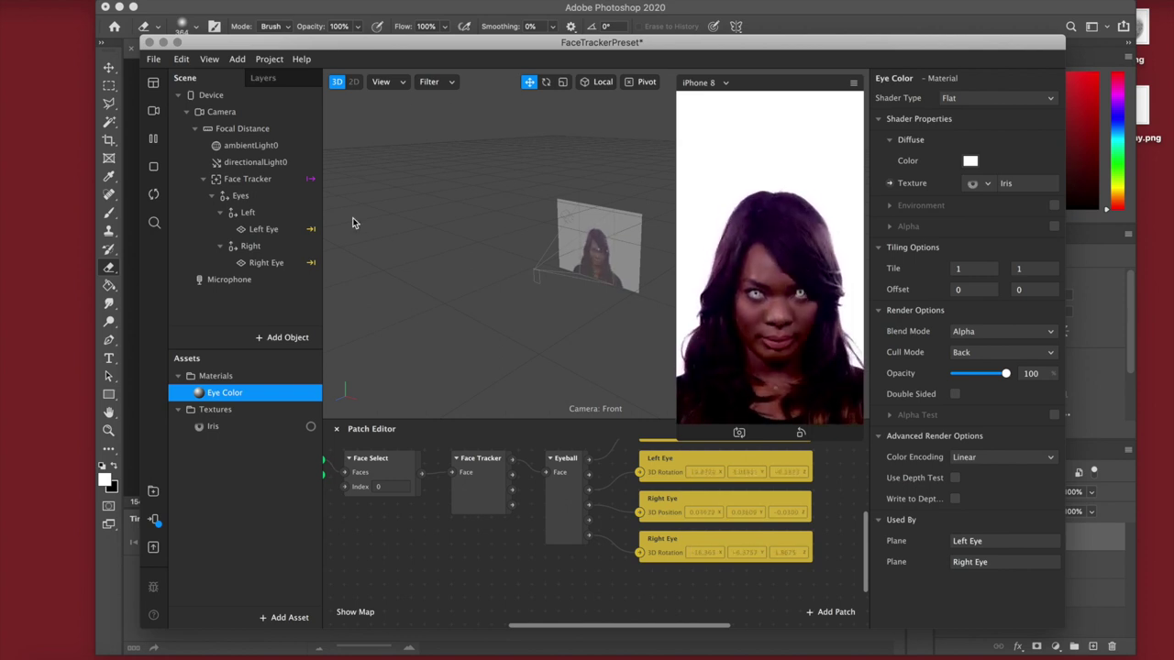
pyautogui.click(236, 429)
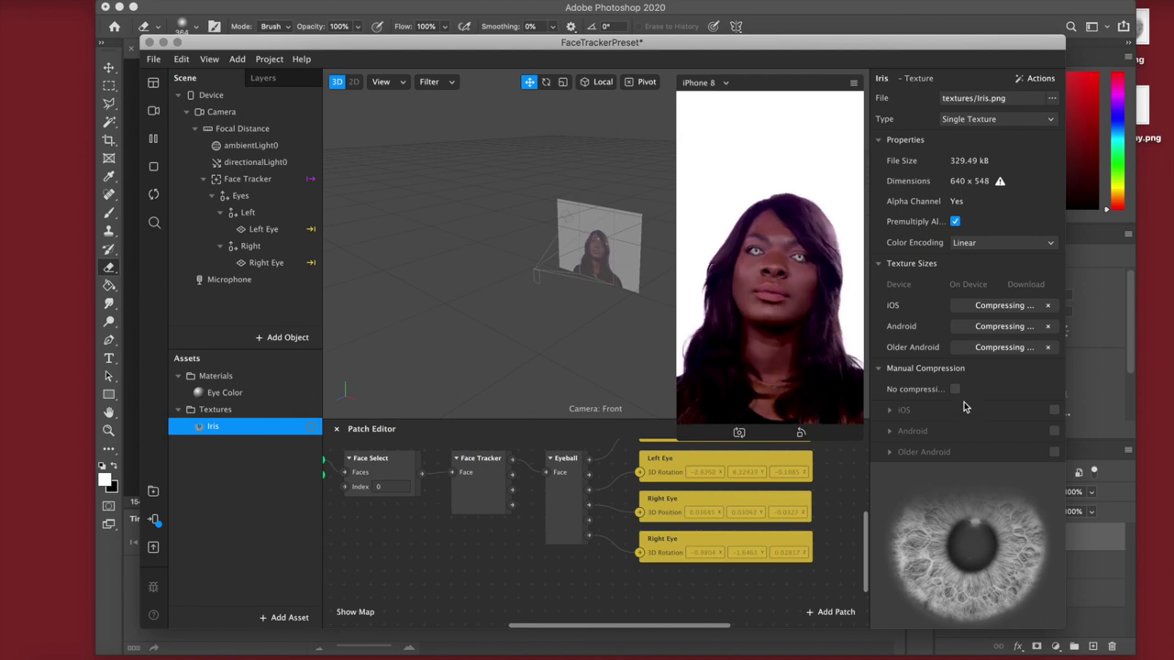
pyautogui.click(218, 377)
pyautogui.click(225, 392)
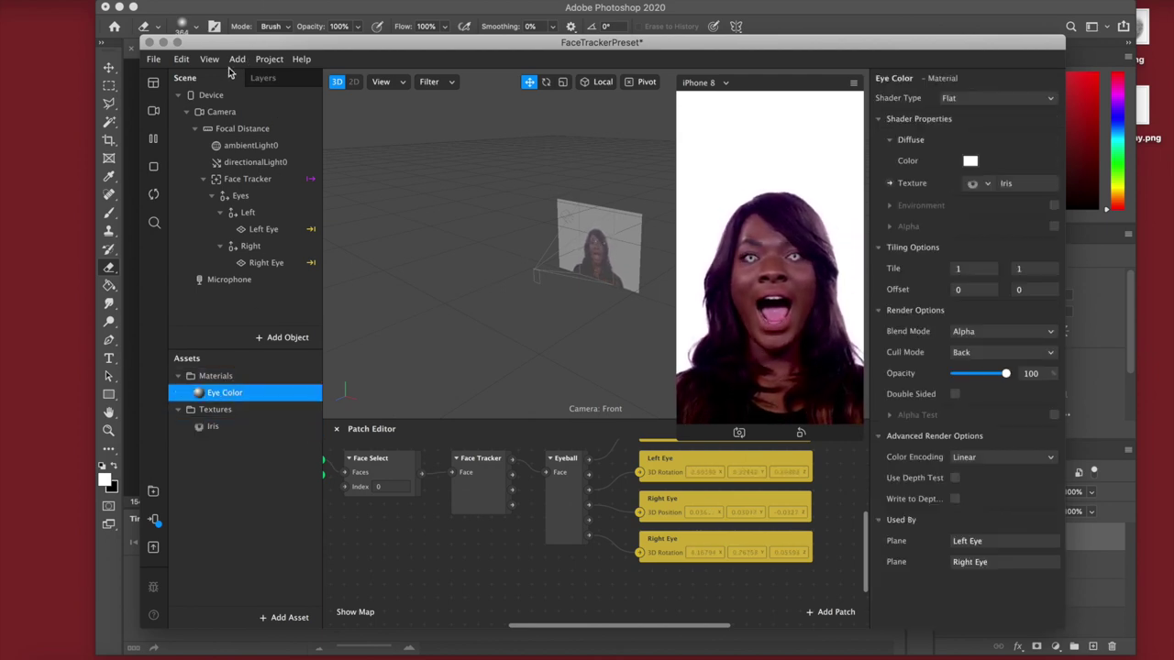
# - Minimize Photoshop and set the Face Tracking accuracy to High in the project's capabilities
pyautogui.click(118, 6)
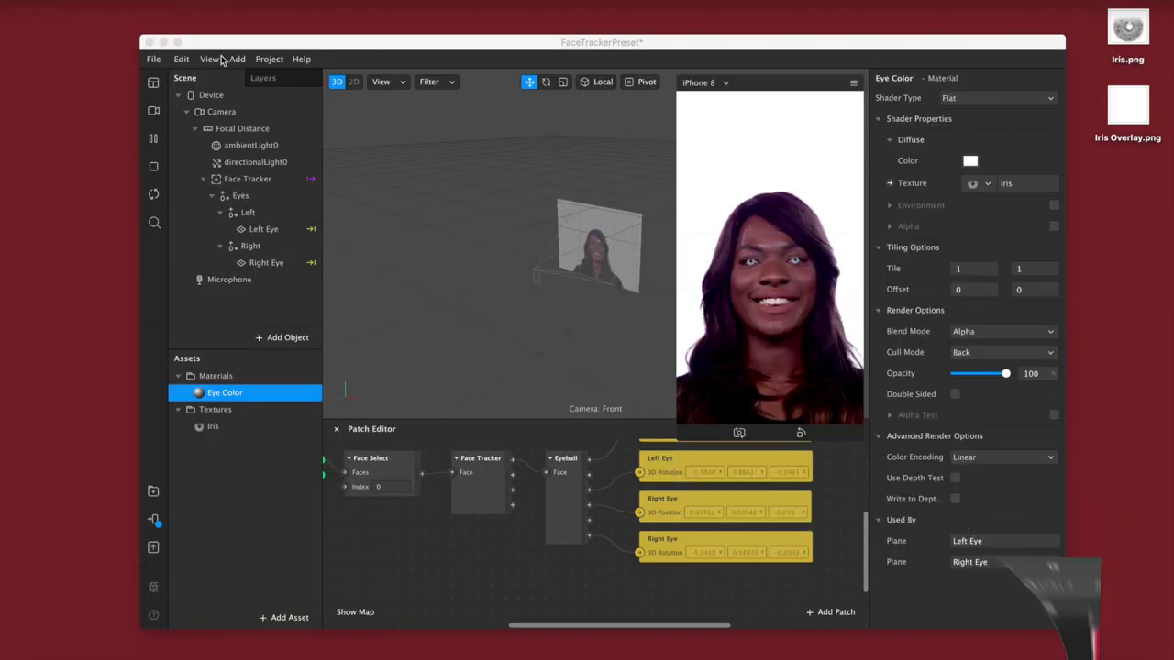
pyautogui.moveTo(243, 48); pyautogui.dragTo(229, 30)
pyautogui.click(254, 40)
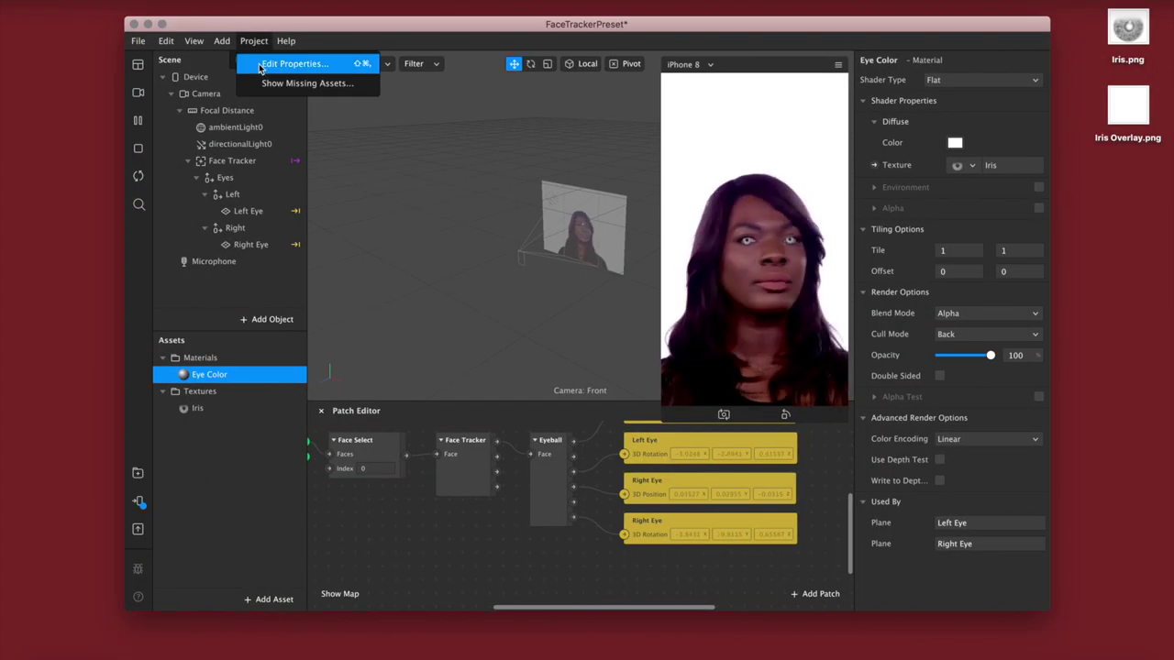
pyautogui.click(259, 60)
pyautogui.click(365, 188)
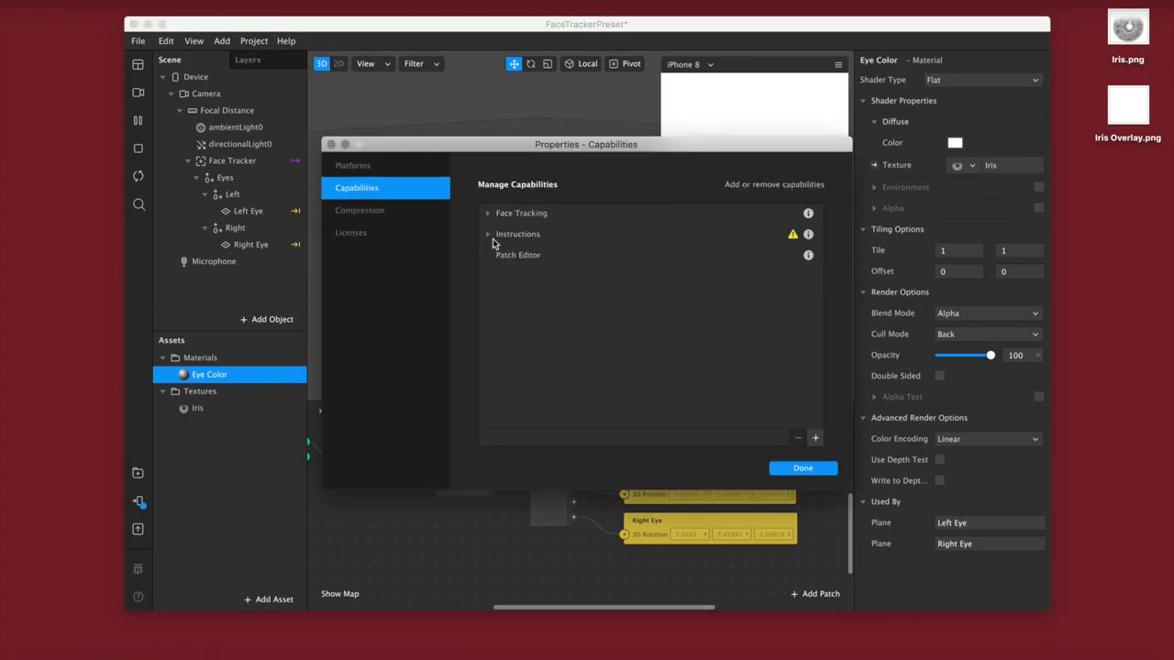
pyautogui.click(489, 234)
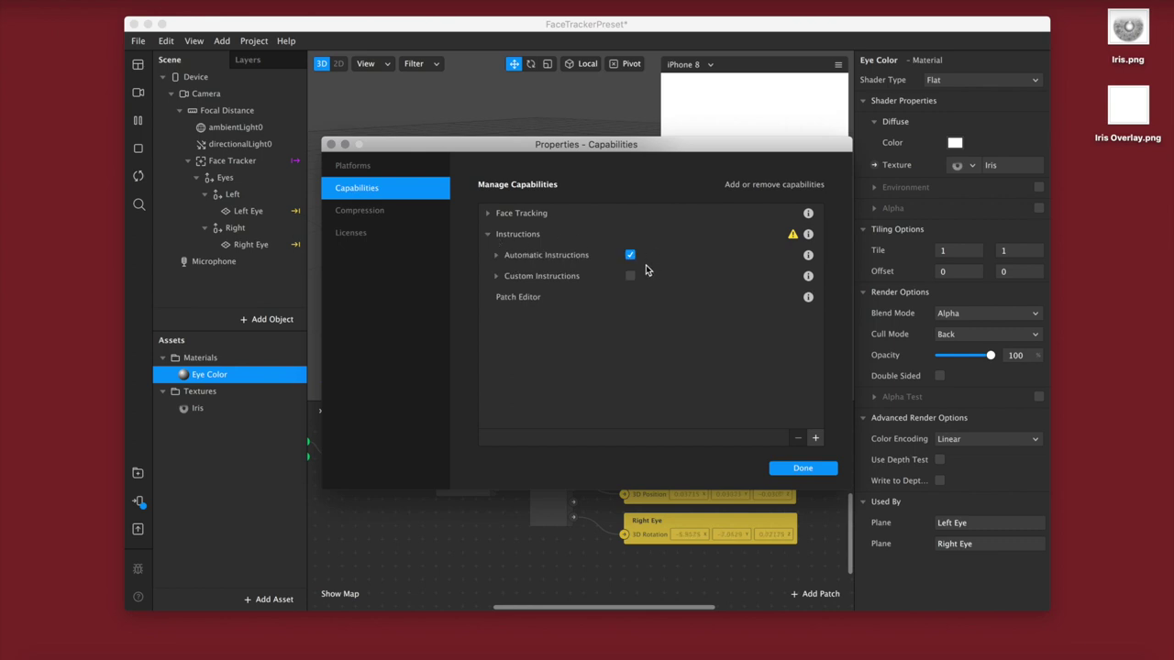
pyautogui.click(496, 276)
pyautogui.click(496, 277)
pyautogui.click(488, 235)
pyautogui.click(487, 212)
pyautogui.click(664, 256)
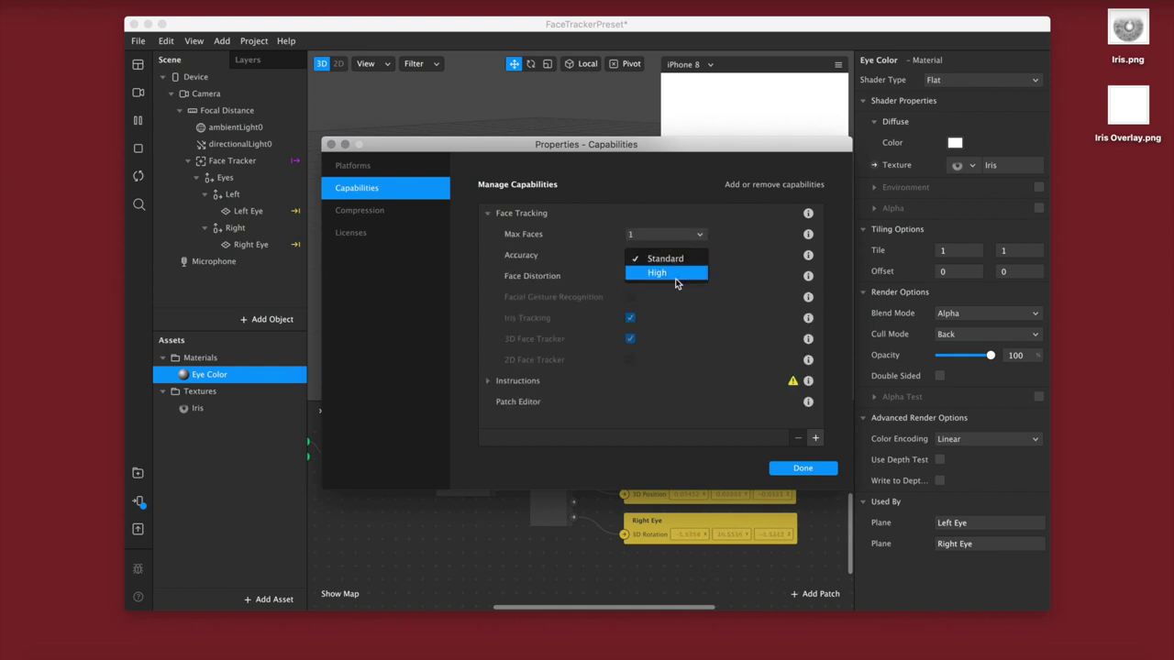
pyautogui.click(672, 273)
pyautogui.click(802, 469)
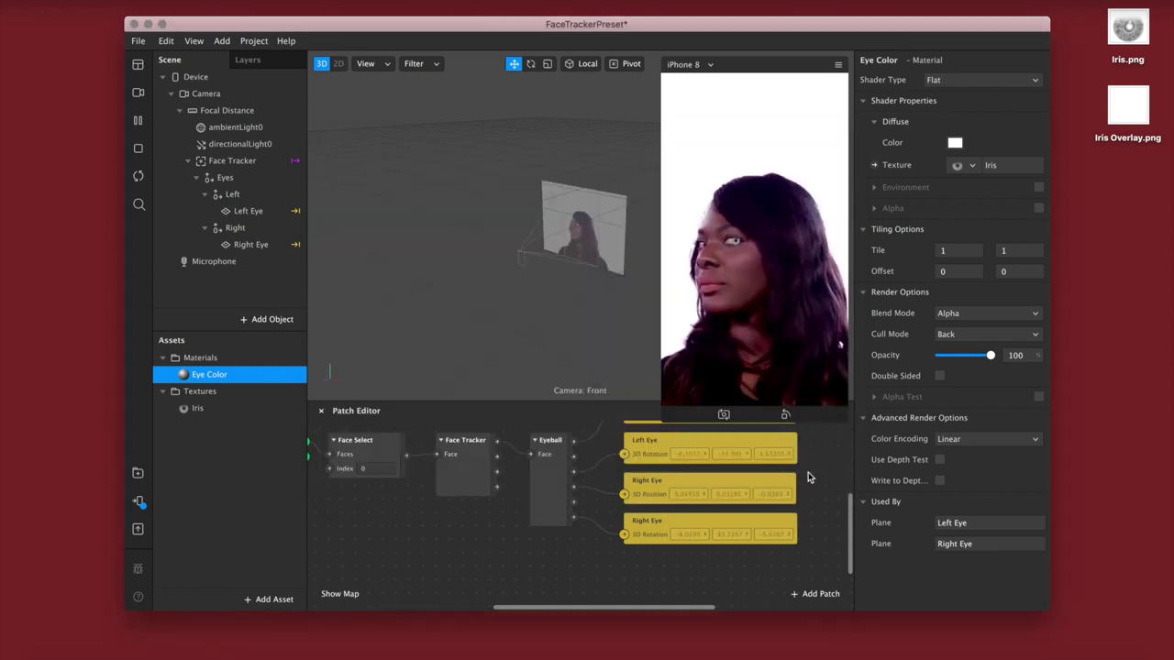
# - Enlarge the device preview and send the effect to Spark AR Player on the connected phone
pyautogui.moveTo(661, 413); pyautogui.dragTo(606, 508)
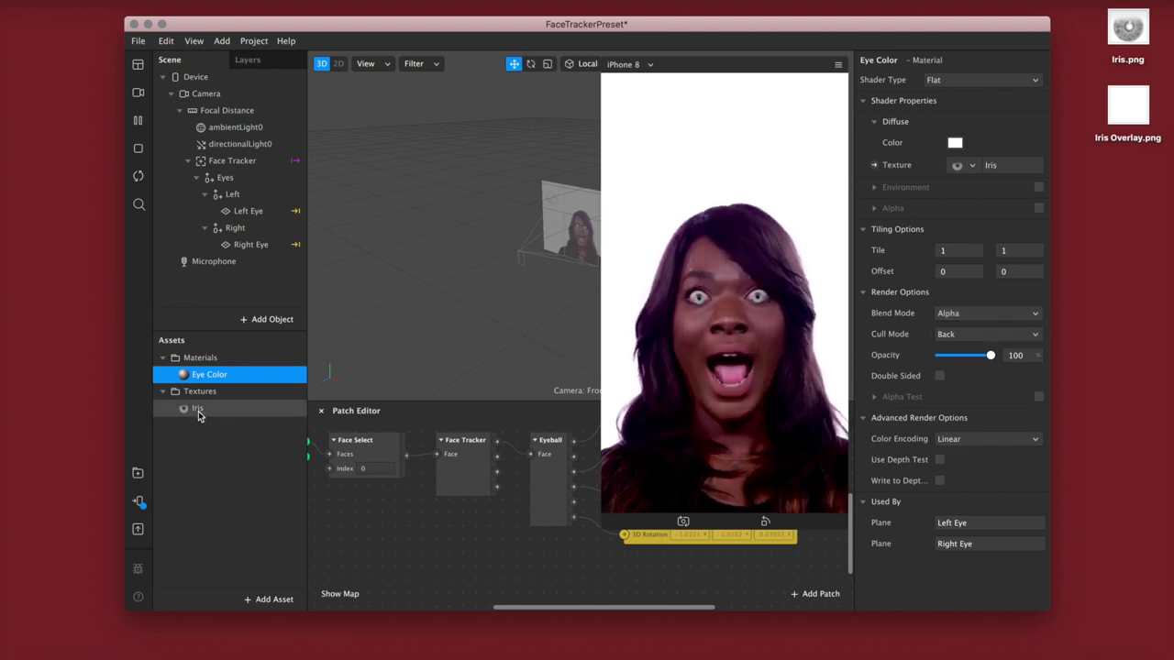
pyautogui.click(139, 502)
pyautogui.click(314, 454)
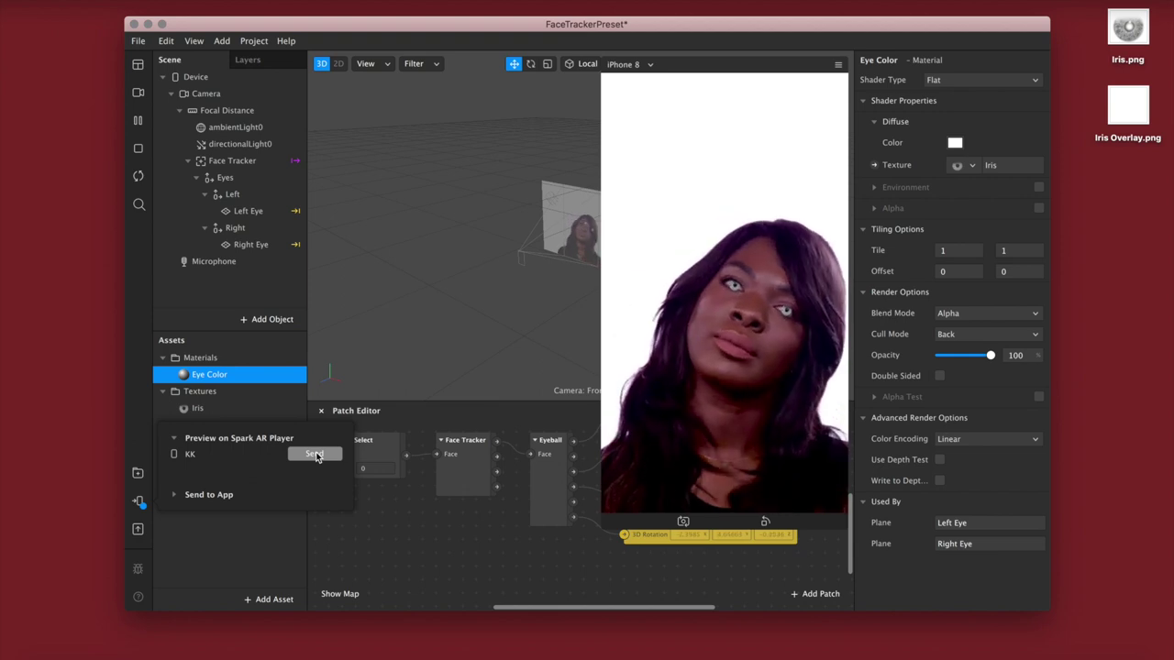
# - Set the Left Eye plane's X scale to 0.18
pyautogui.click(240, 211)
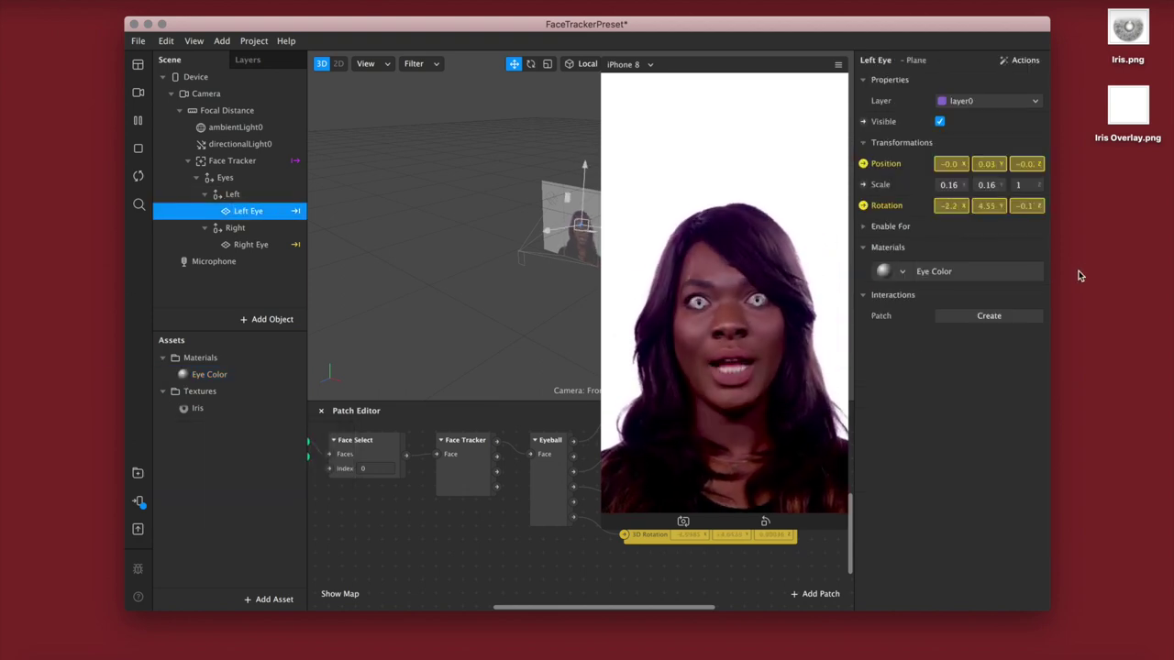
pyautogui.moveTo(955, 185); pyautogui.dragTo(974, 187)
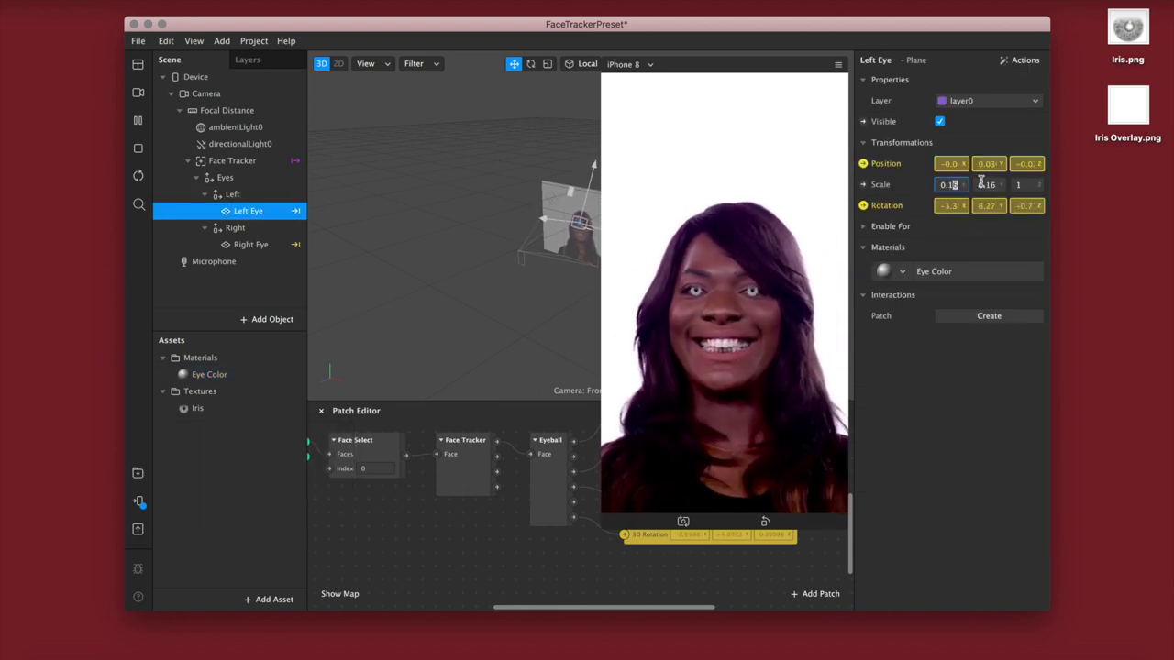
pyautogui.write('8')
pyautogui.press('Return')
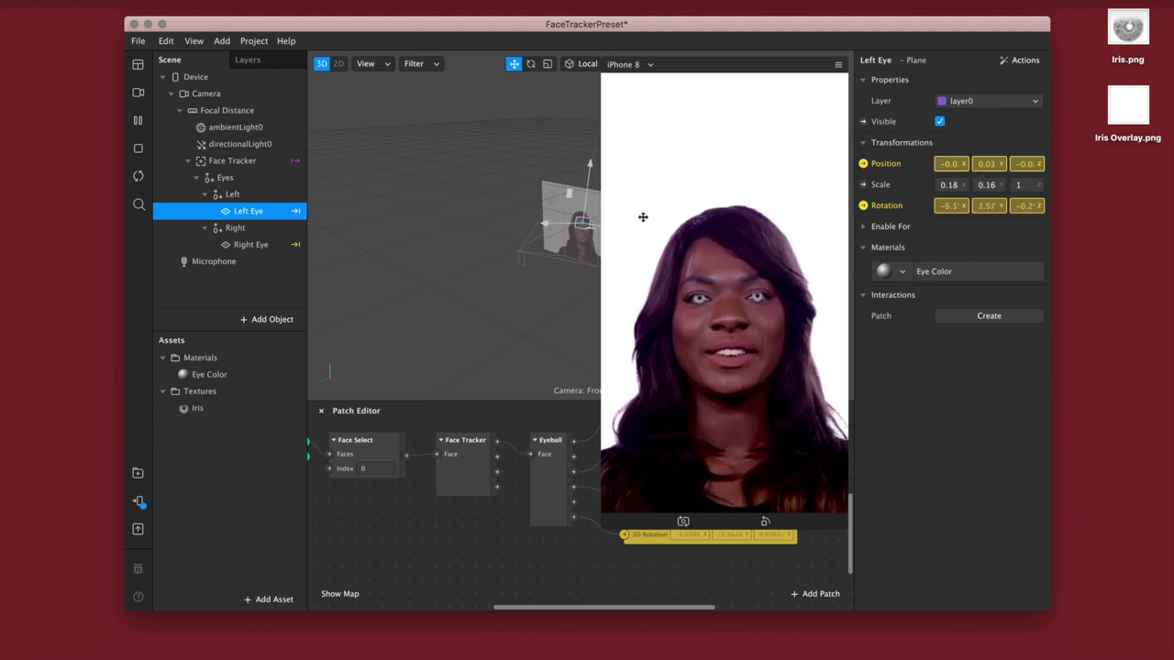
# - Set the Right Eye plane's X scale to 0.18 and send the updated effect to Spark AR Player on the phone
pyautogui.click(259, 245)
pyautogui.moveTo(953, 185); pyautogui.dragTo(994, 184)
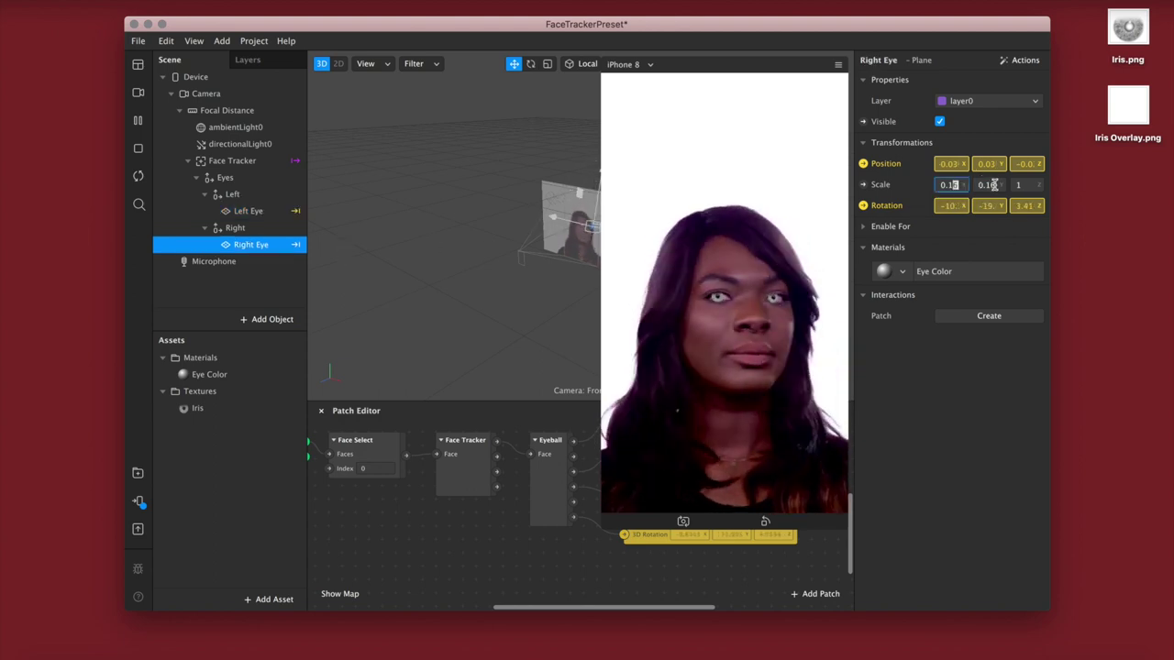
pyautogui.write('8')
pyautogui.press('Return')
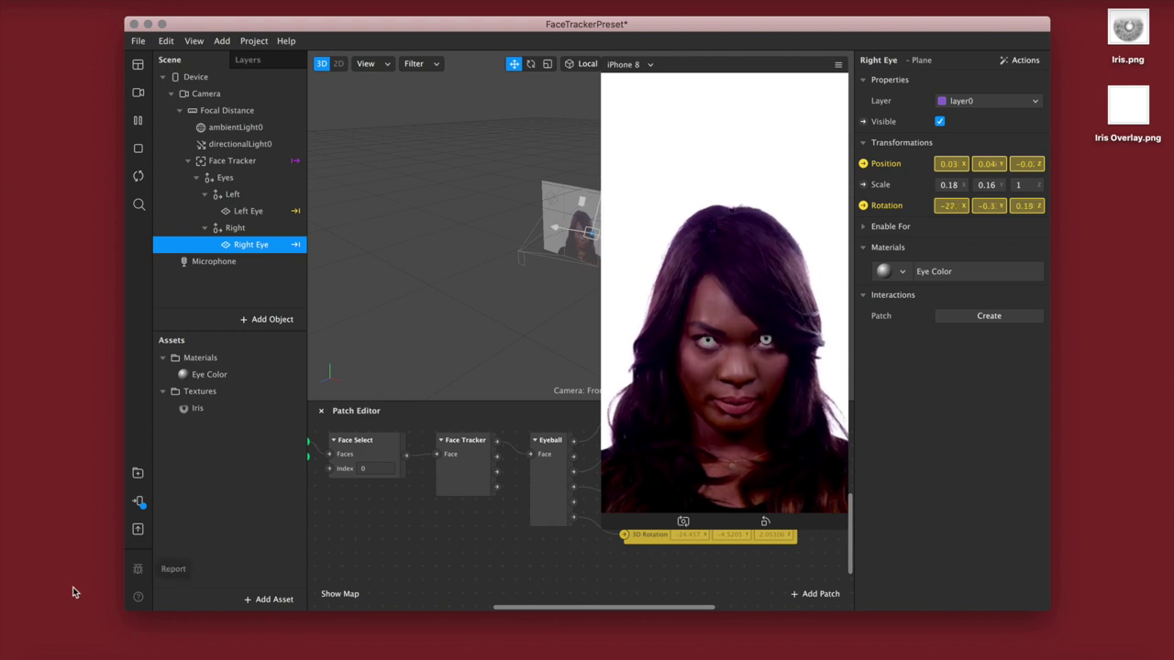
pyautogui.click(138, 501)
pyautogui.click(313, 455)
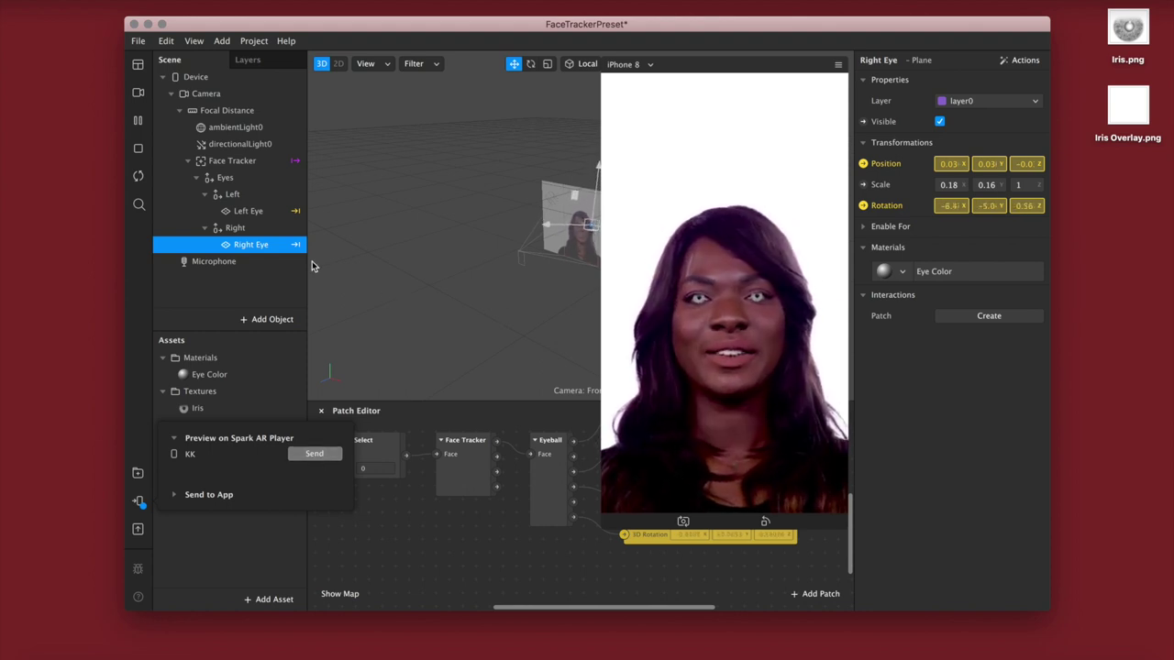
# - Set the Eye Color material's blend mode to Add and its opacity to 80%
pyautogui.click(221, 375)
pyautogui.click(974, 313)
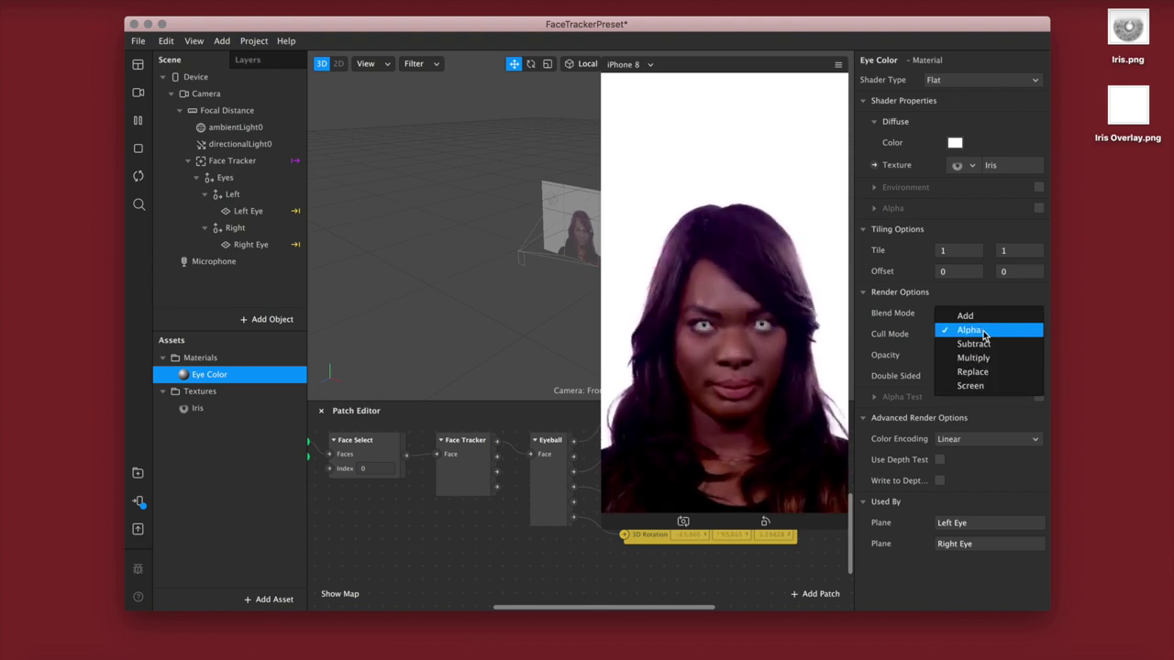
pyautogui.click(968, 316)
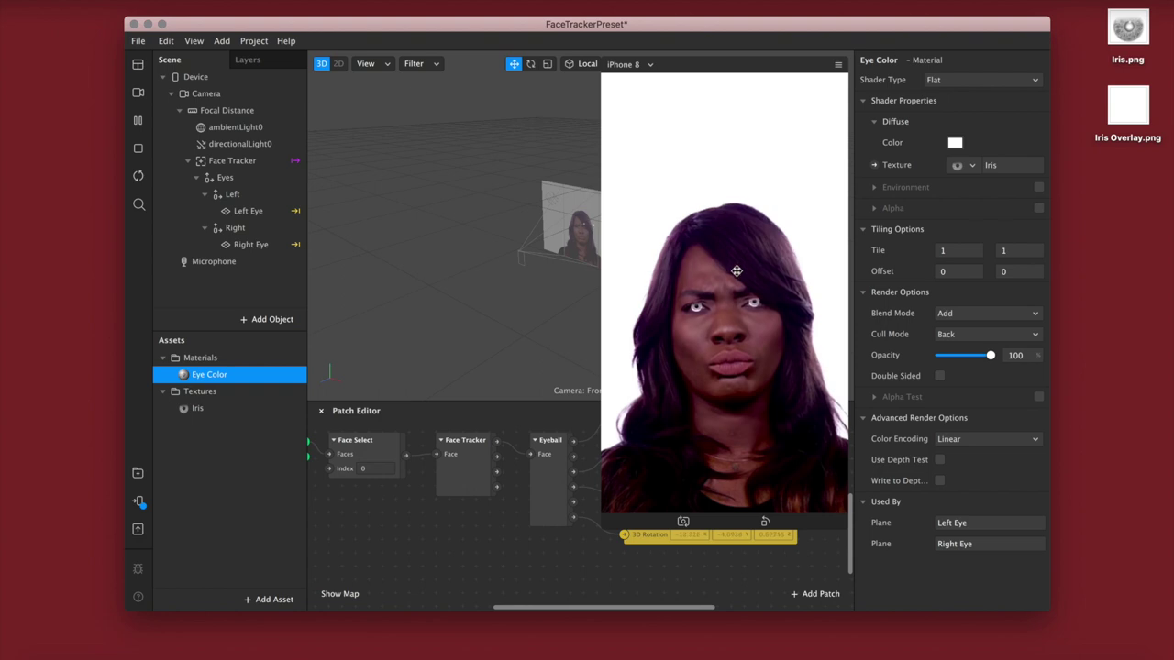
pyautogui.moveTo(988, 356); pyautogui.dragTo(980, 359)
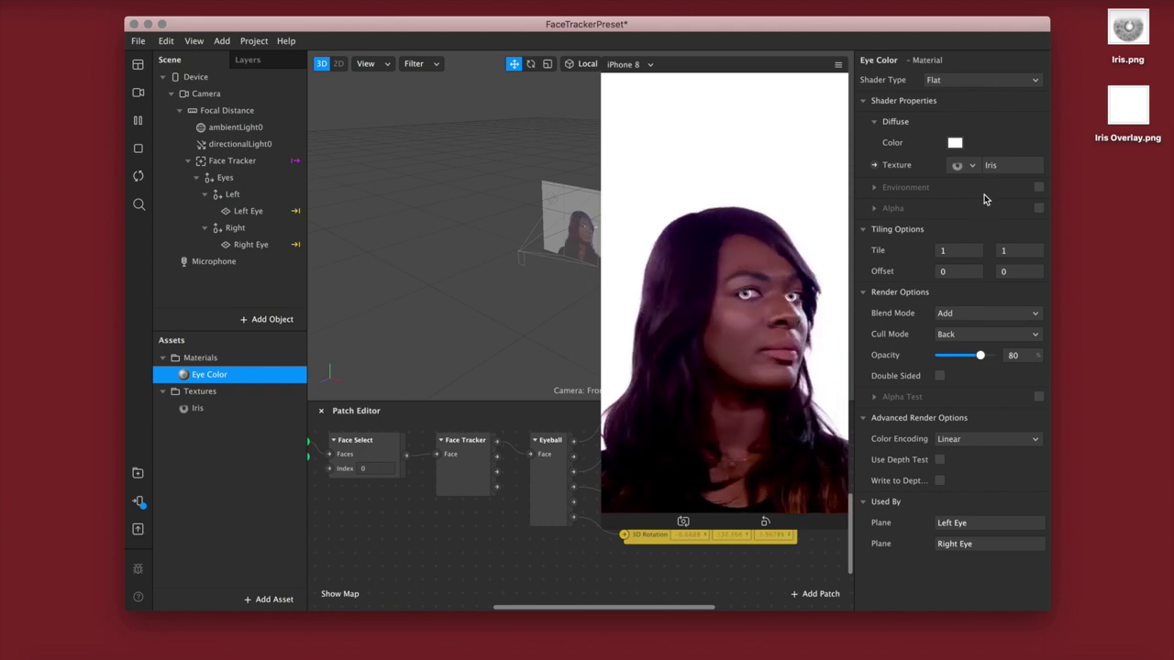
# - Enable Alpha on the Eye Color material and load Iris Overlay.png from the Desktop as its alpha texture
pyautogui.click(1039, 208)
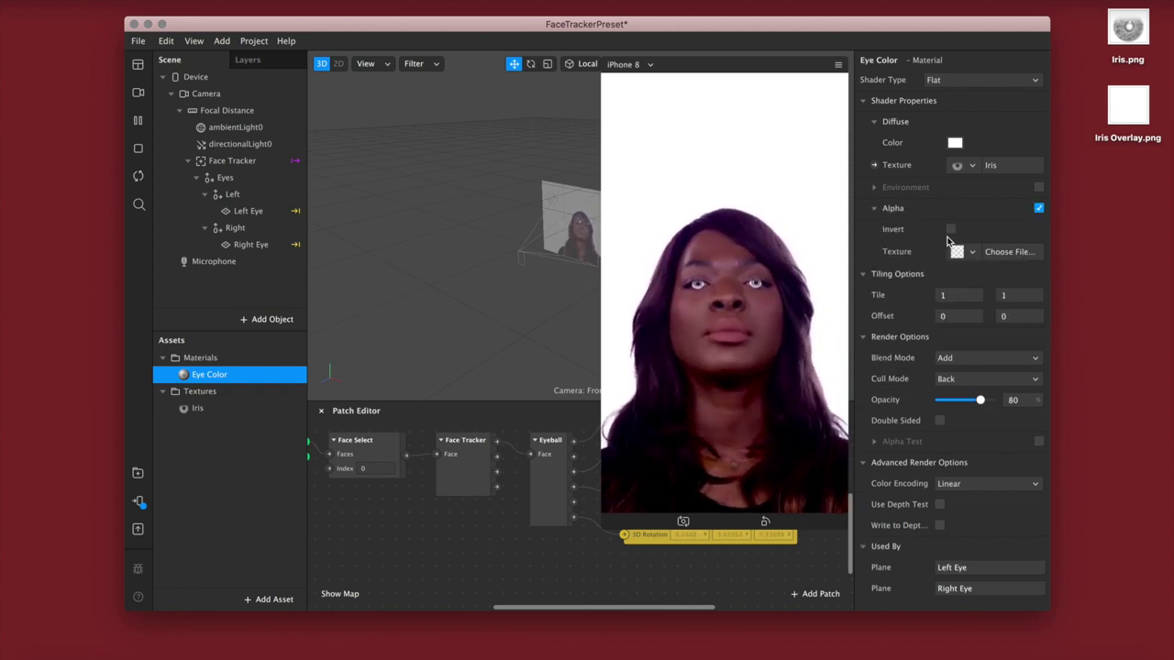
pyautogui.click(1005, 253)
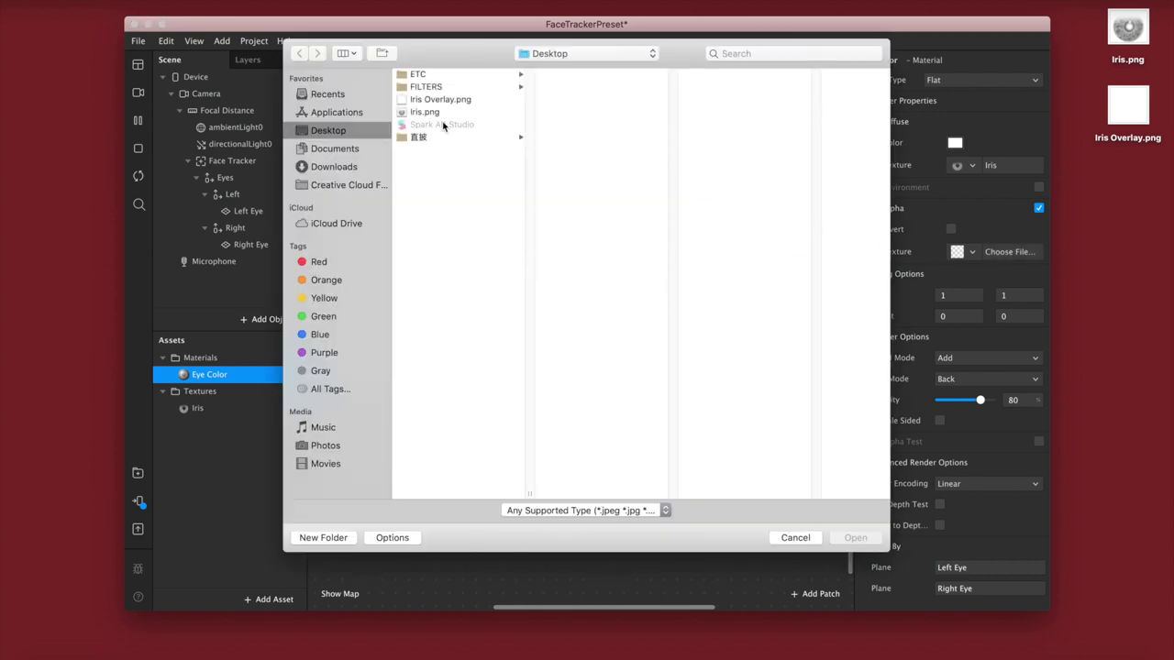
pyautogui.click(435, 101)
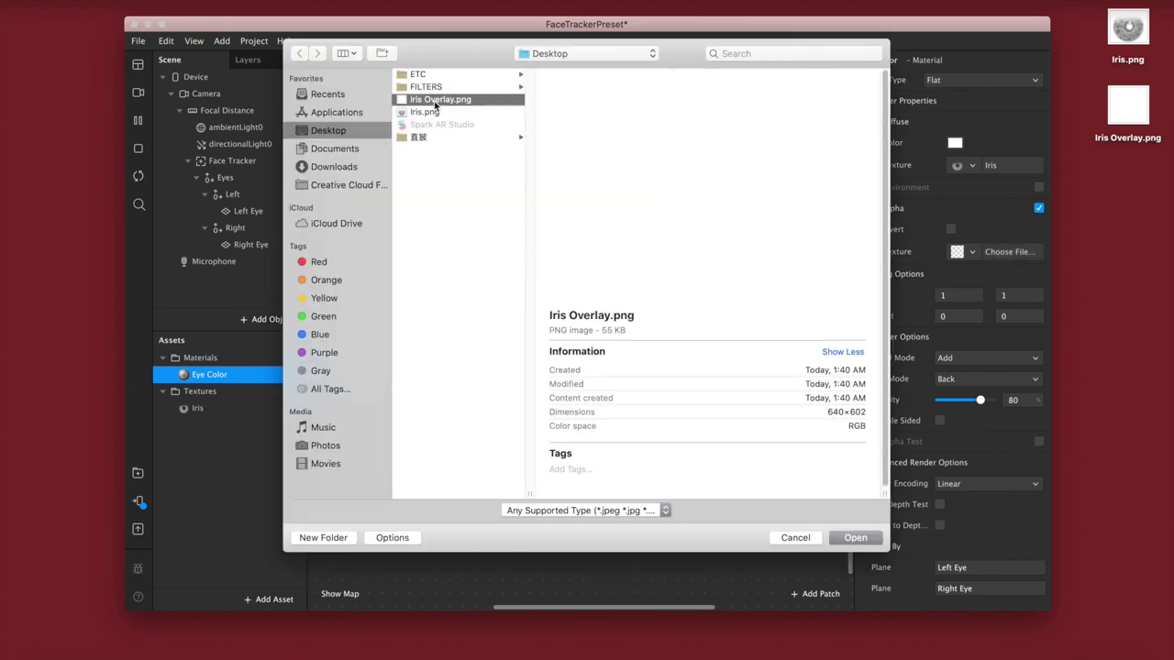
pyautogui.doubleClick(435, 101)
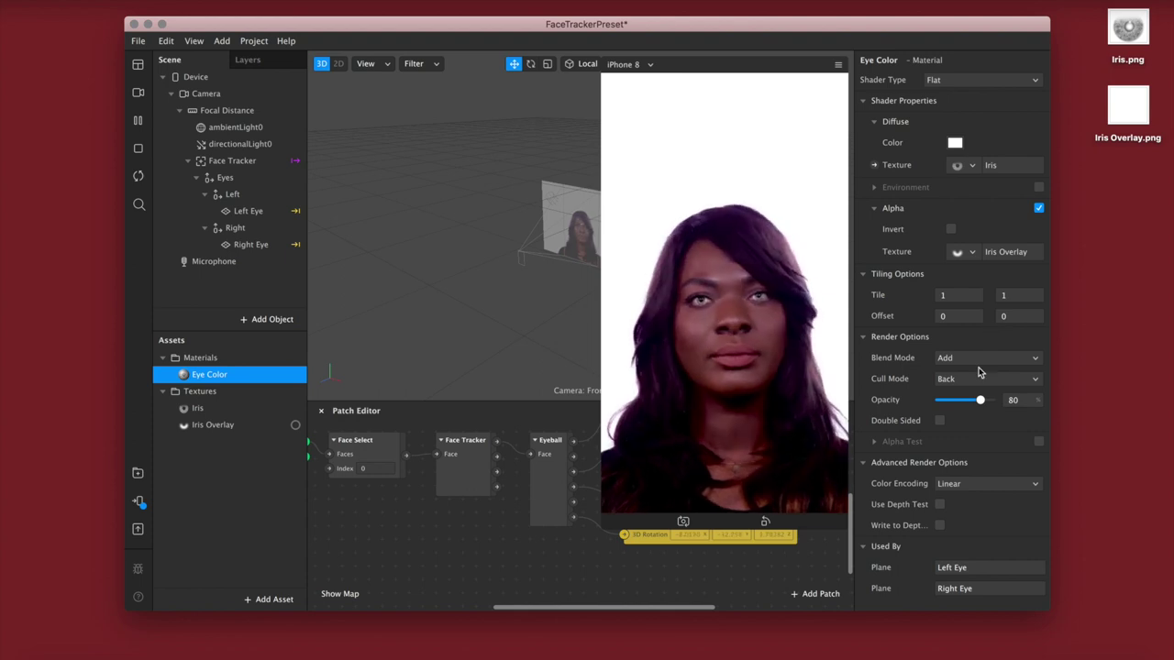
# - Inspect the Iris Overlay texture, return to the Eye Color material, and send the effect to Spark AR Player on the phone
pyautogui.click(235, 427)
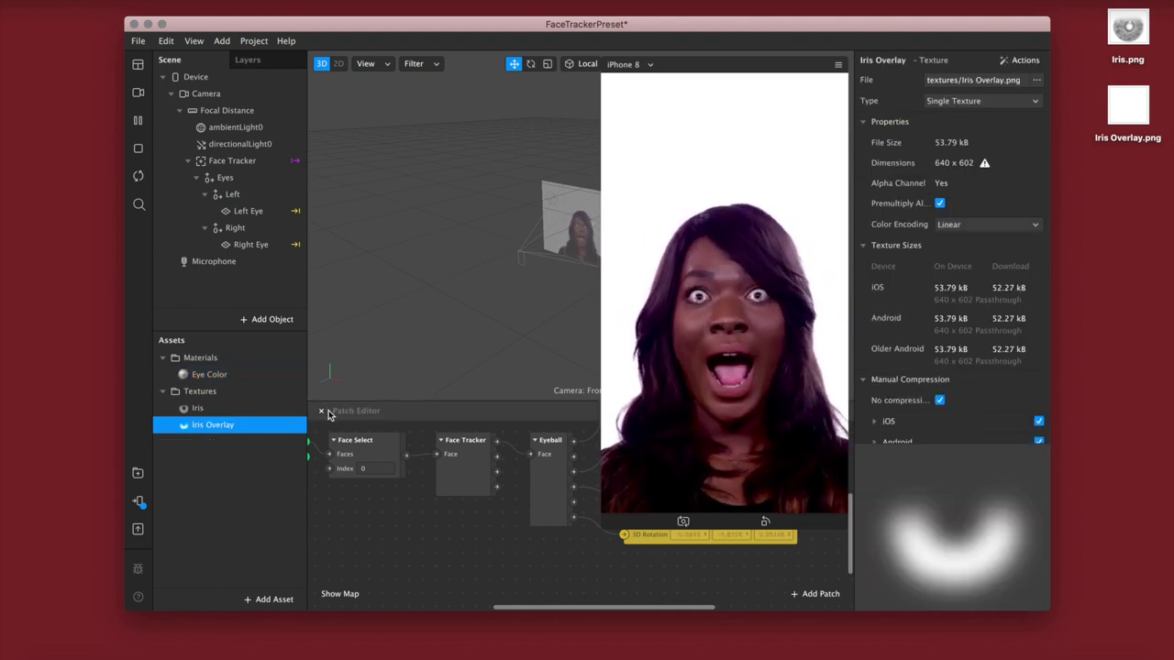
pyautogui.click(236, 376)
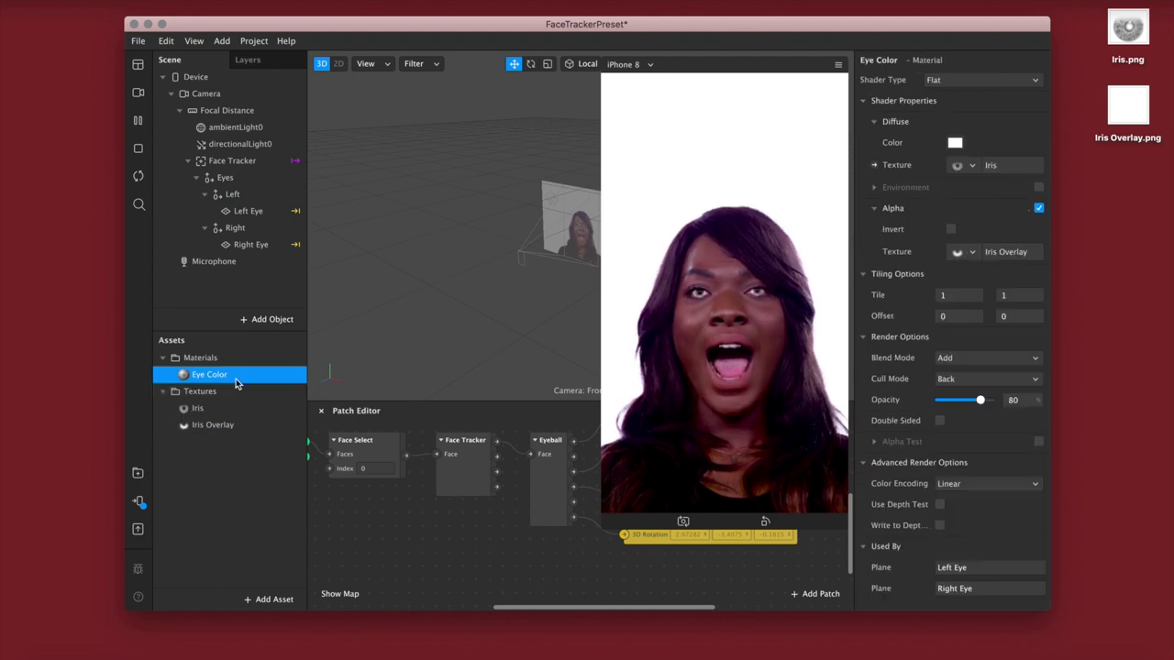
pyautogui.click(139, 501)
pyautogui.click(312, 452)
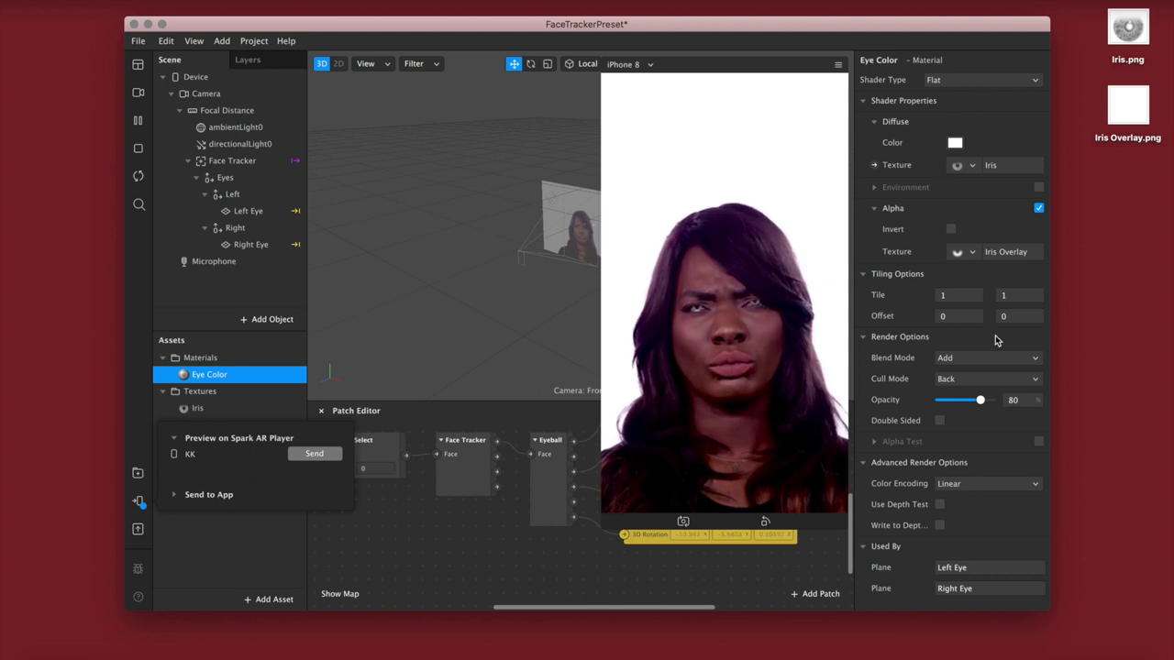
# - Set the Eye Color material's opacity to 60% and send the effect to Spark AR Player on the phone
pyautogui.moveTo(983, 405); pyautogui.dragTo(972, 405)
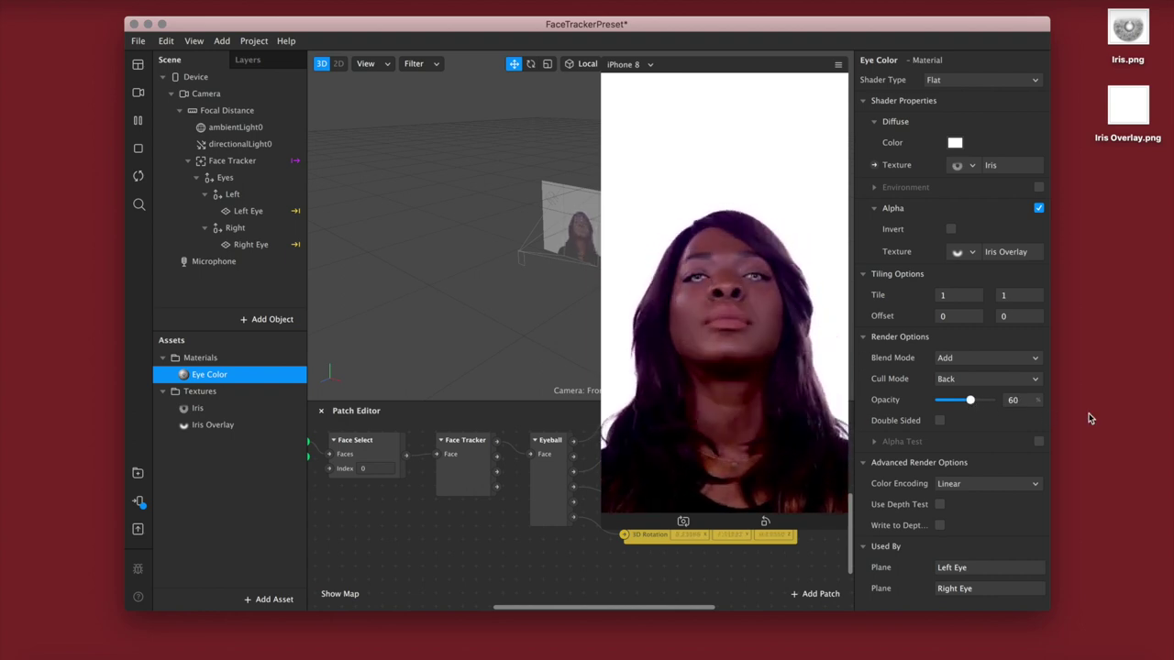
pyautogui.click(141, 505)
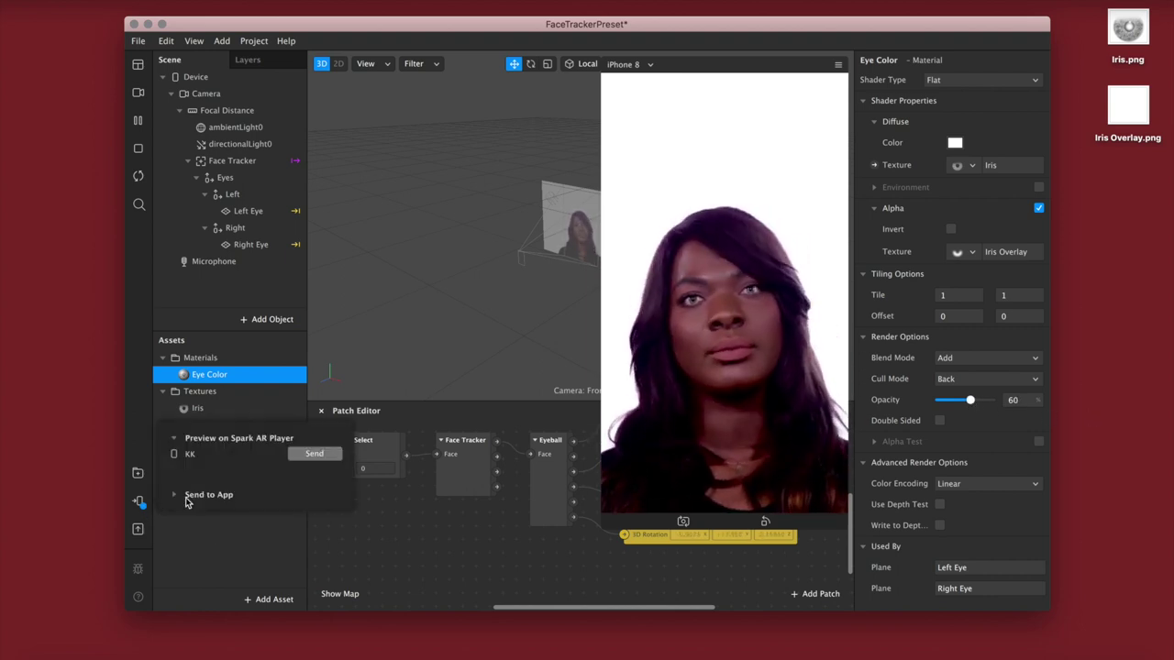
pyautogui.click(315, 454)
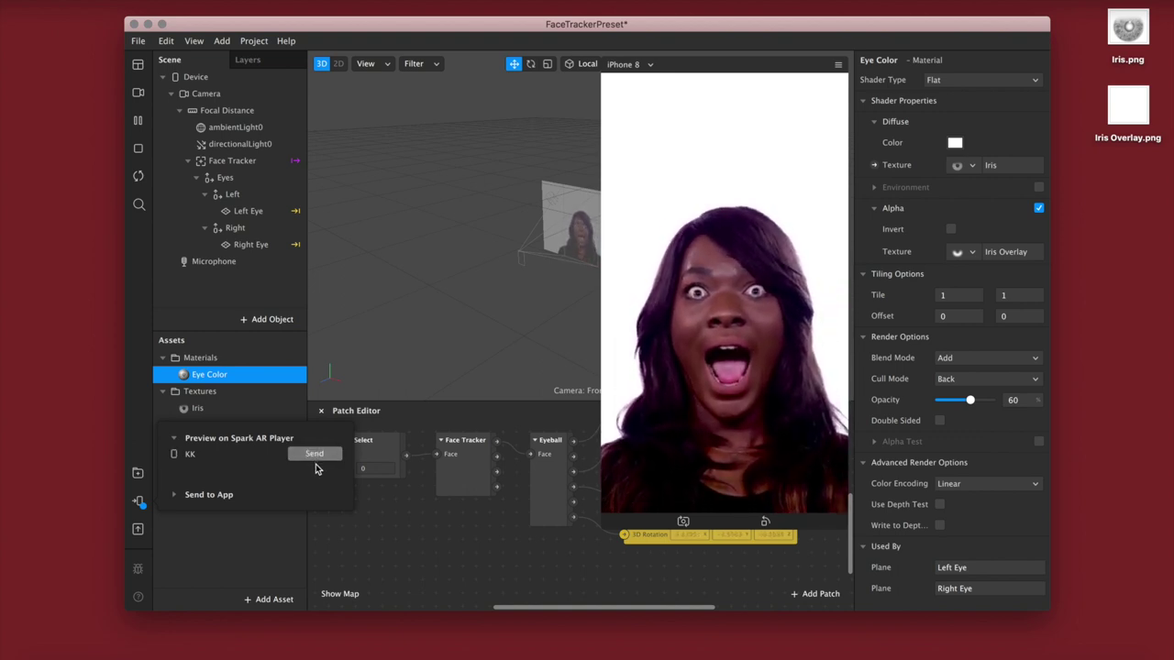
# - Set the Eye Color material's diffuse color to light blue with hue 210° and saturation 34%, and send the effect to the phone
pyautogui.click(954, 144)
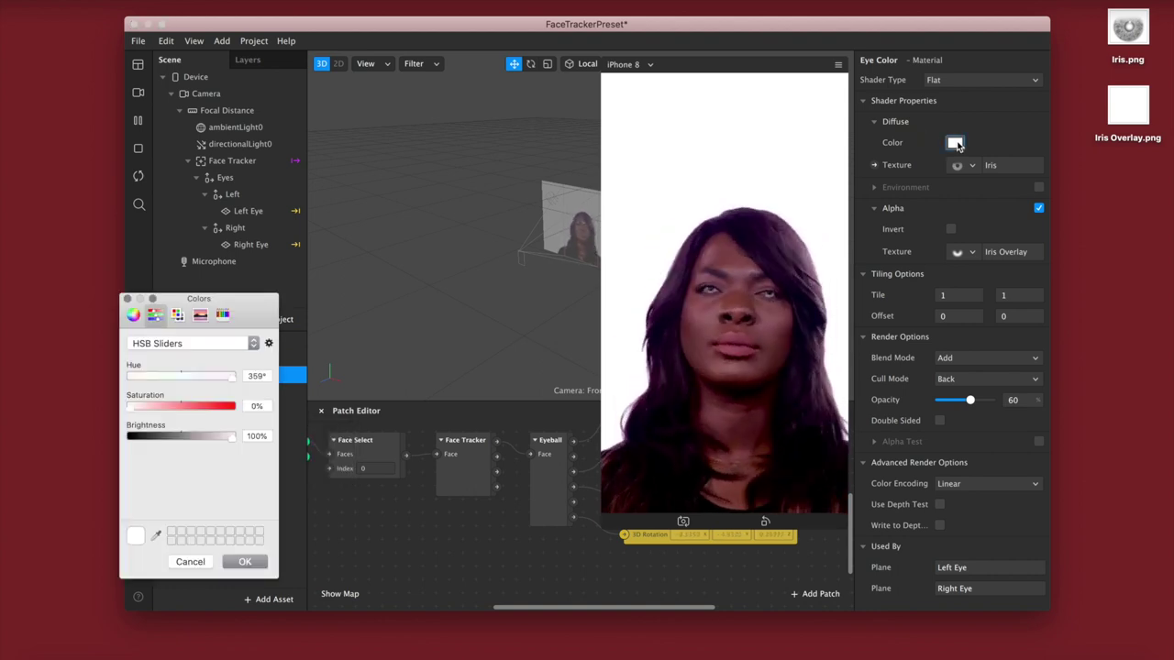
pyautogui.moveTo(206, 375); pyautogui.dragTo(166, 414)
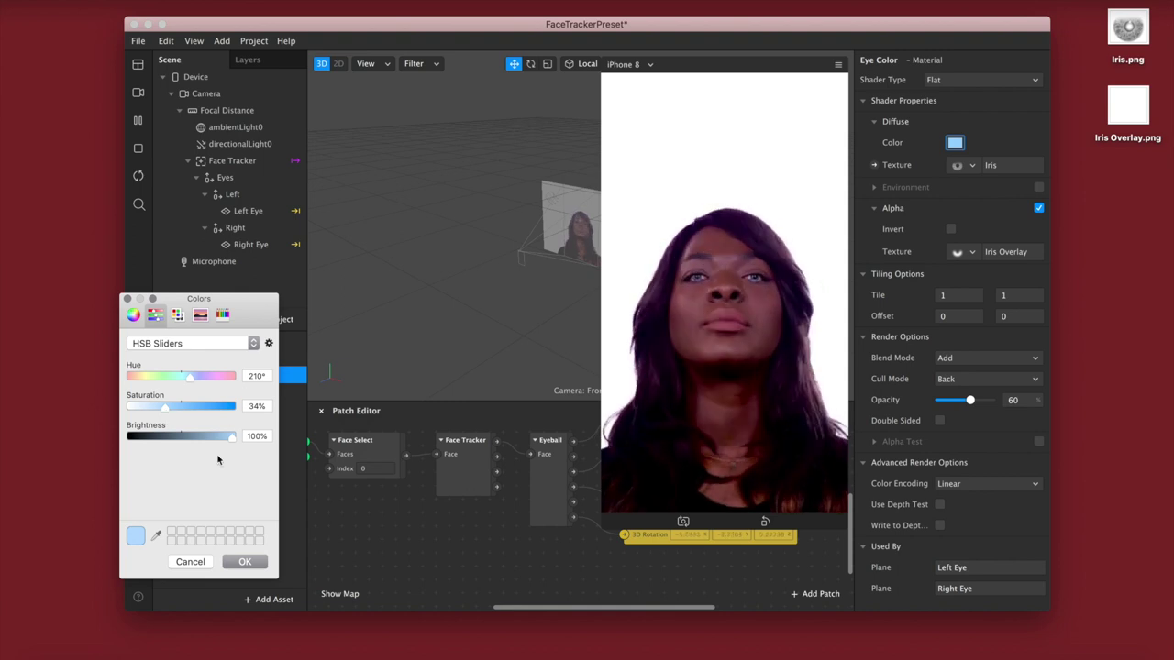
pyautogui.click(251, 562)
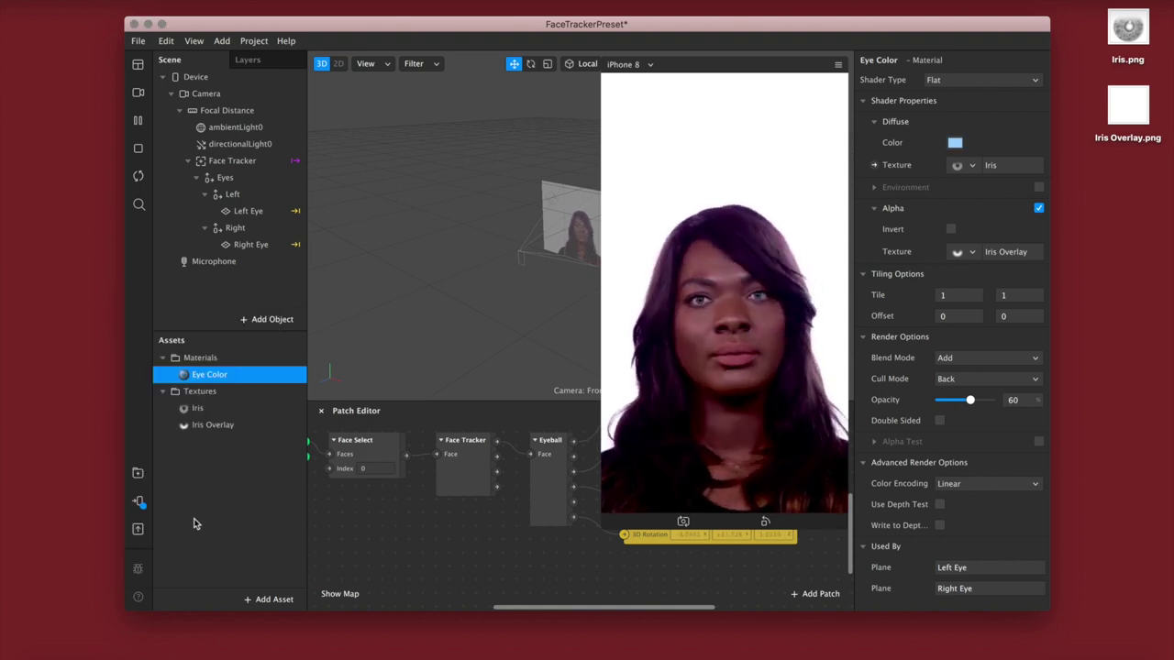
pyautogui.click(138, 501)
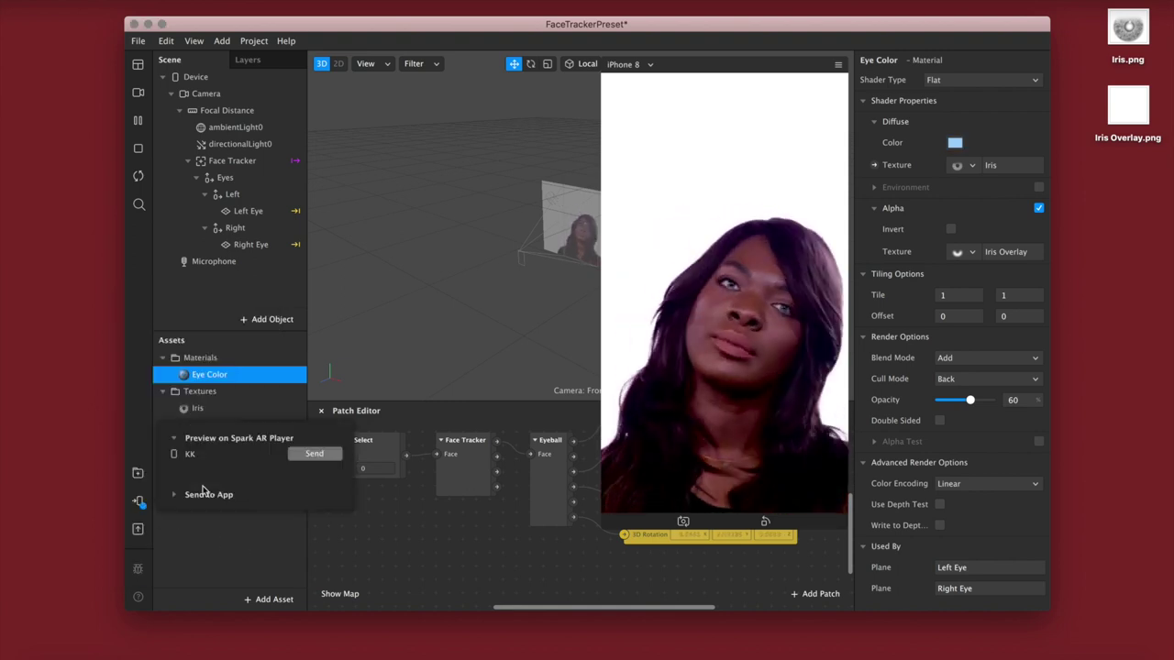
pyautogui.click(315, 454)
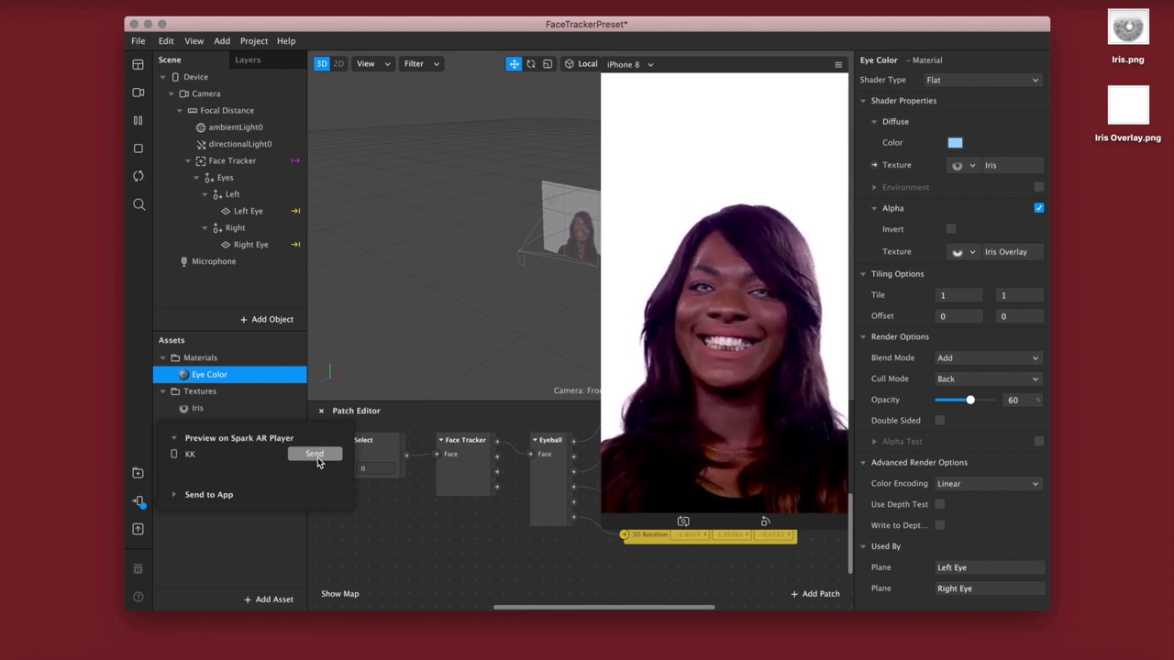
pyautogui.click(316, 456)
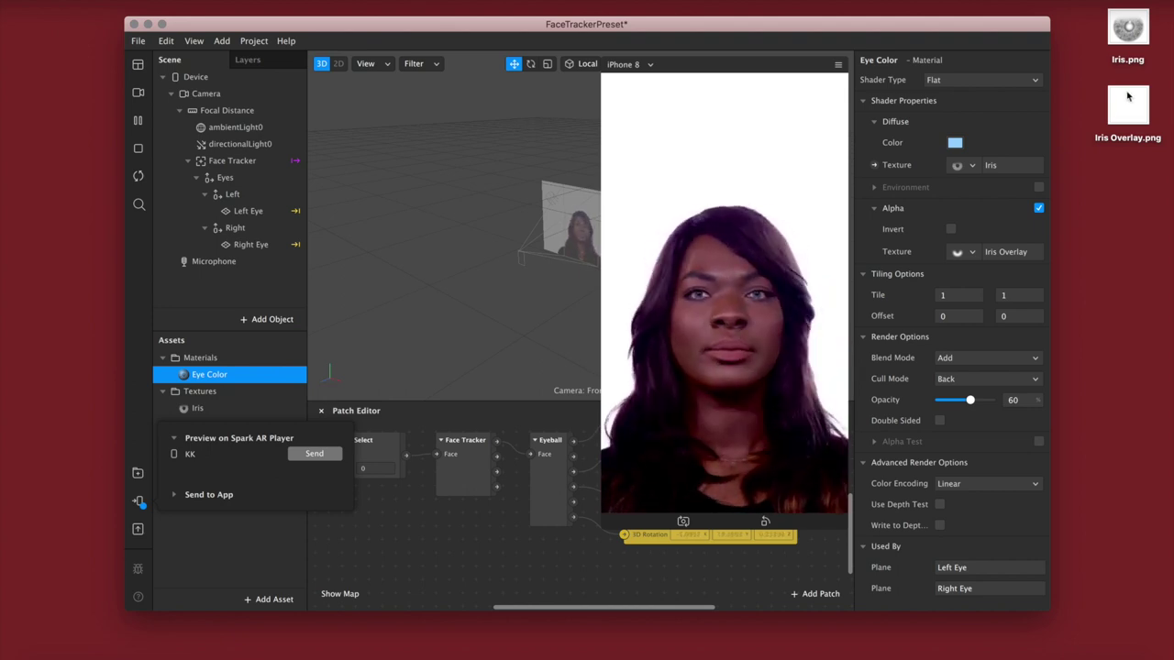
# - Enable Environment on the Eye Color material and set its type to Color
pyautogui.click(1039, 187)
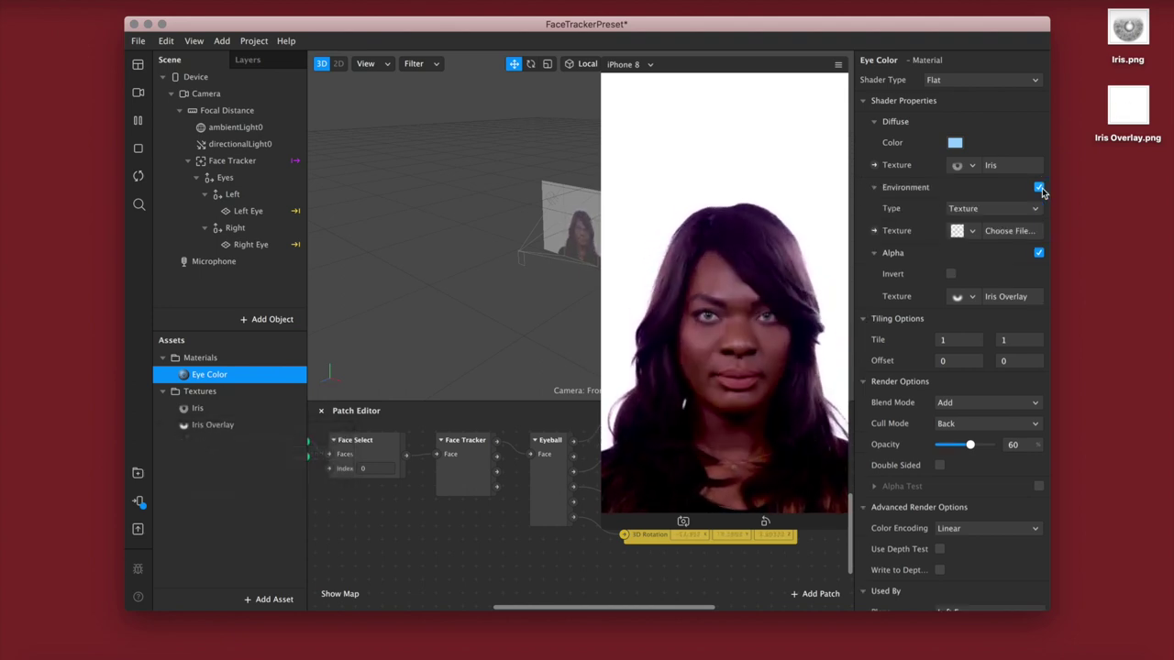
pyautogui.click(985, 209)
pyautogui.click(980, 211)
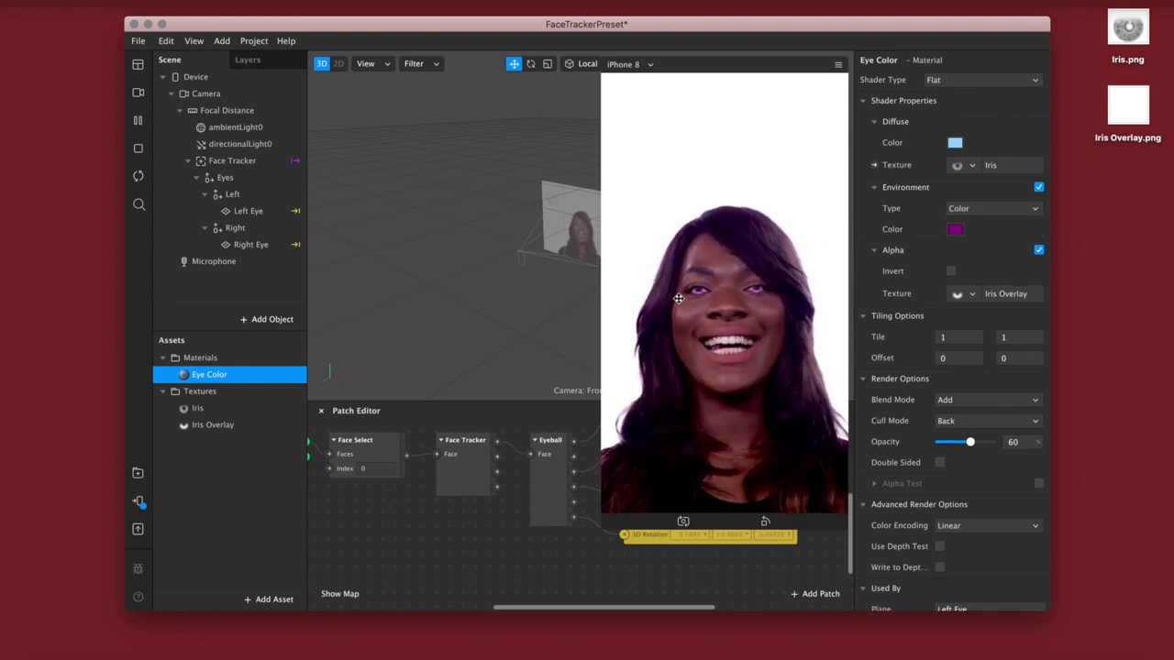
# - Set the material's environment color to hue 195°, saturation 50% and brightness 86%
pyautogui.click(954, 229)
pyautogui.moveTo(195, 383); pyautogui.dragTo(187, 381)
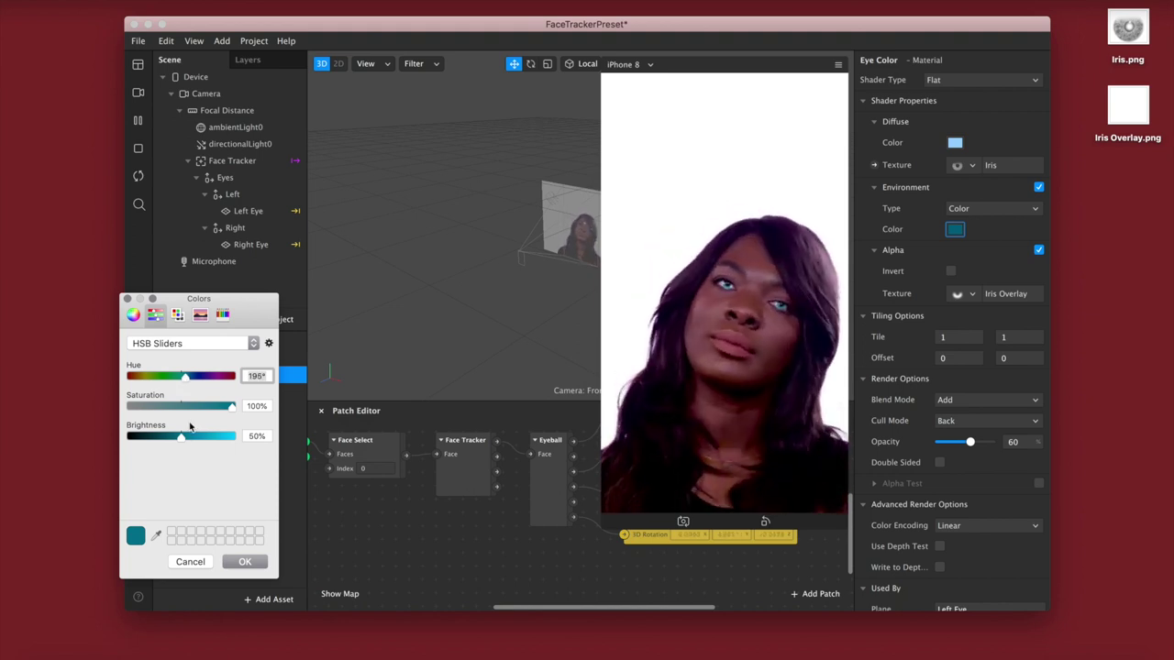
pyautogui.moveTo(192, 438); pyautogui.dragTo(240, 442)
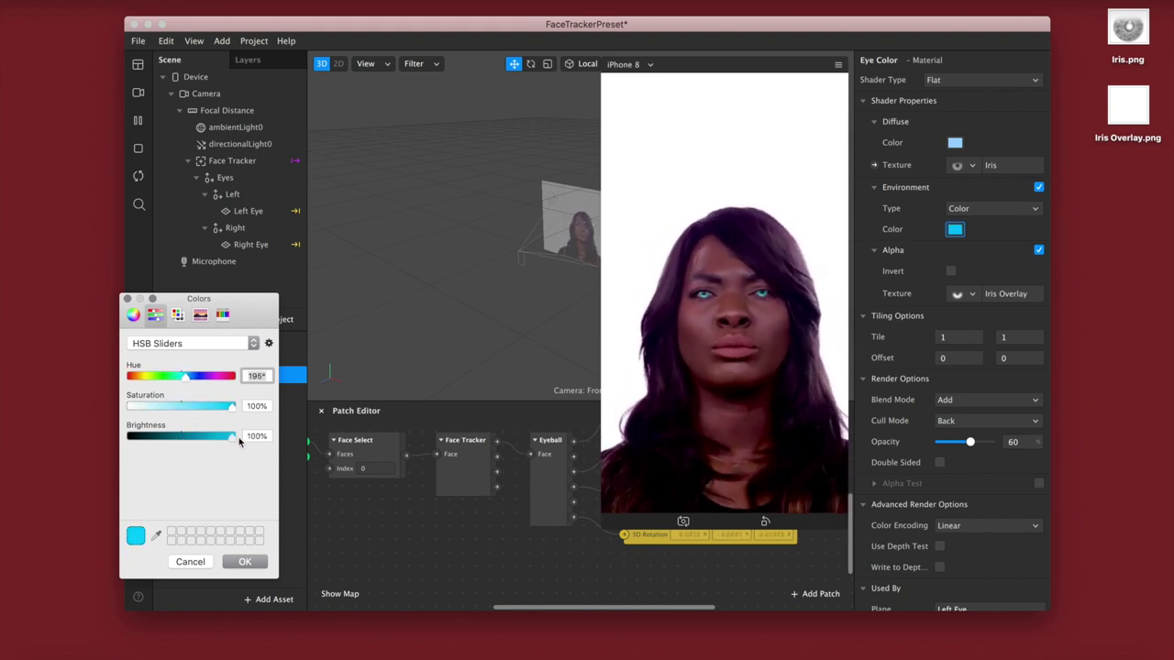
pyautogui.click(179, 409)
pyautogui.moveTo(180, 415); pyautogui.dragTo(184, 415)
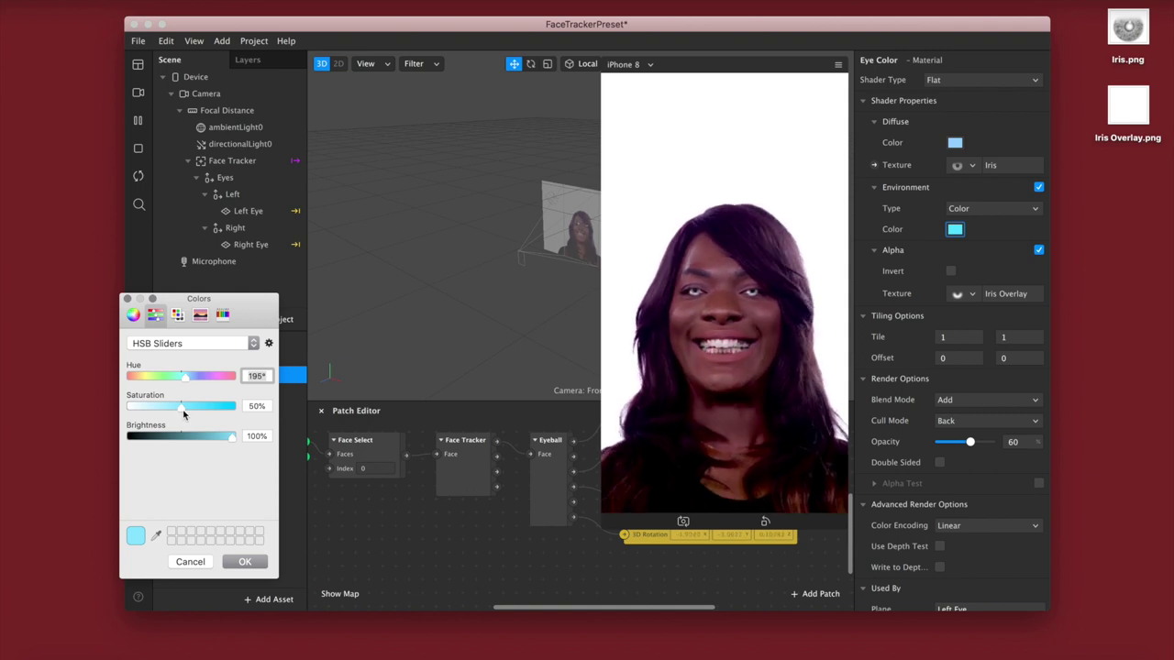
pyautogui.click(223, 438)
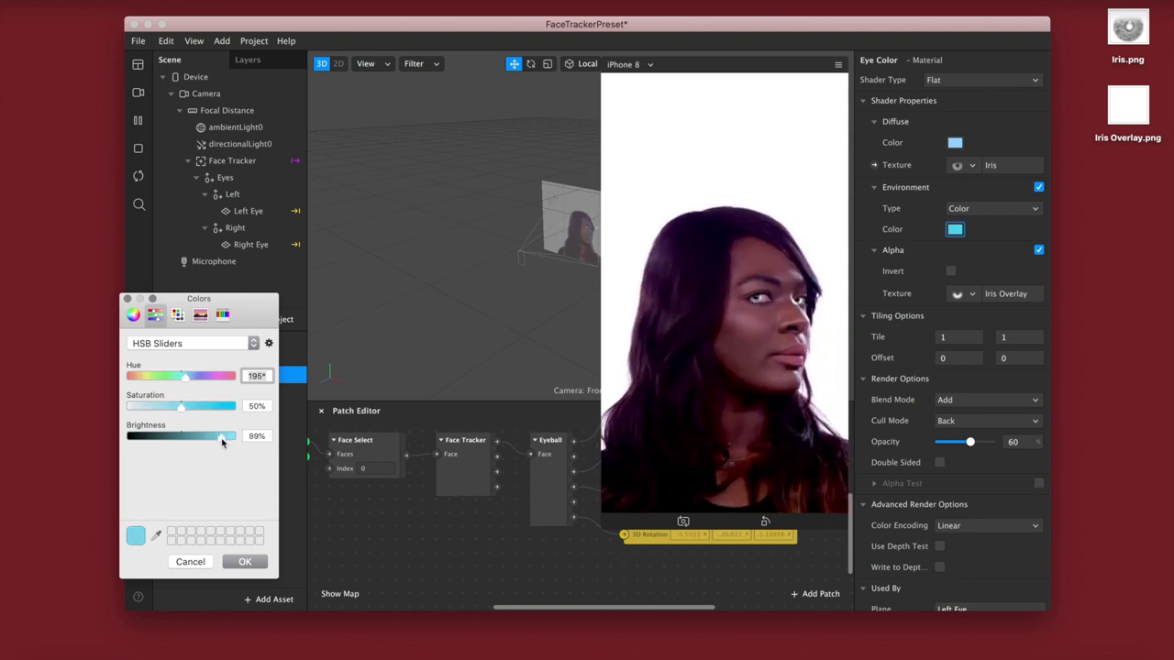
pyautogui.moveTo(219, 442); pyautogui.dragTo(218, 442)
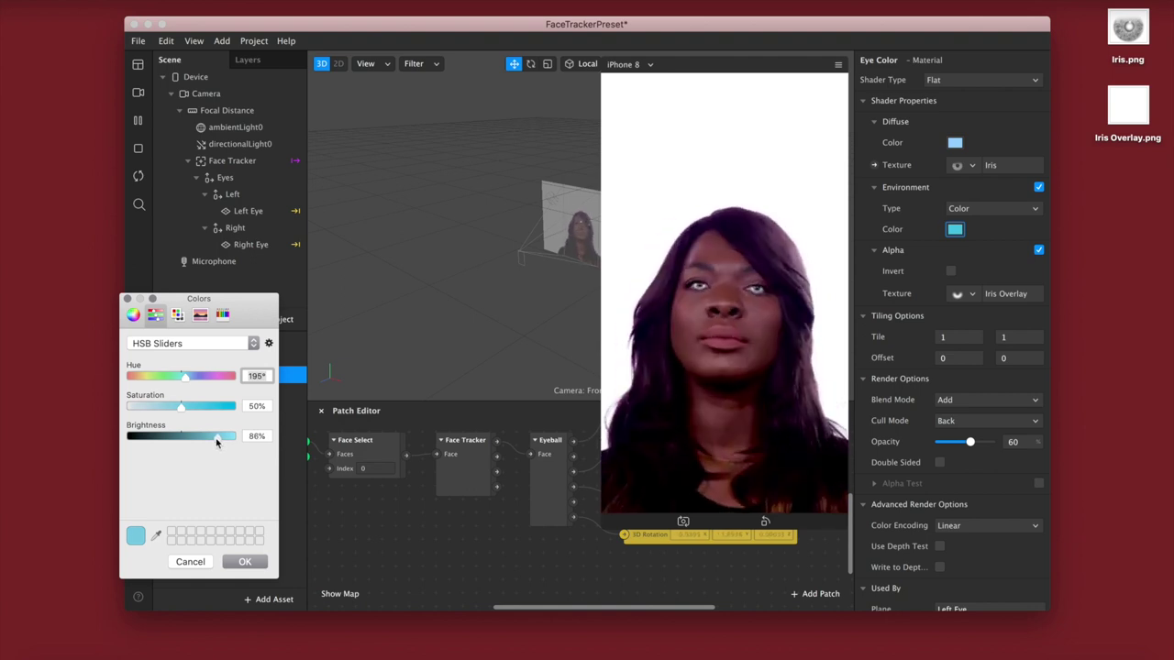
pyautogui.click(240, 562)
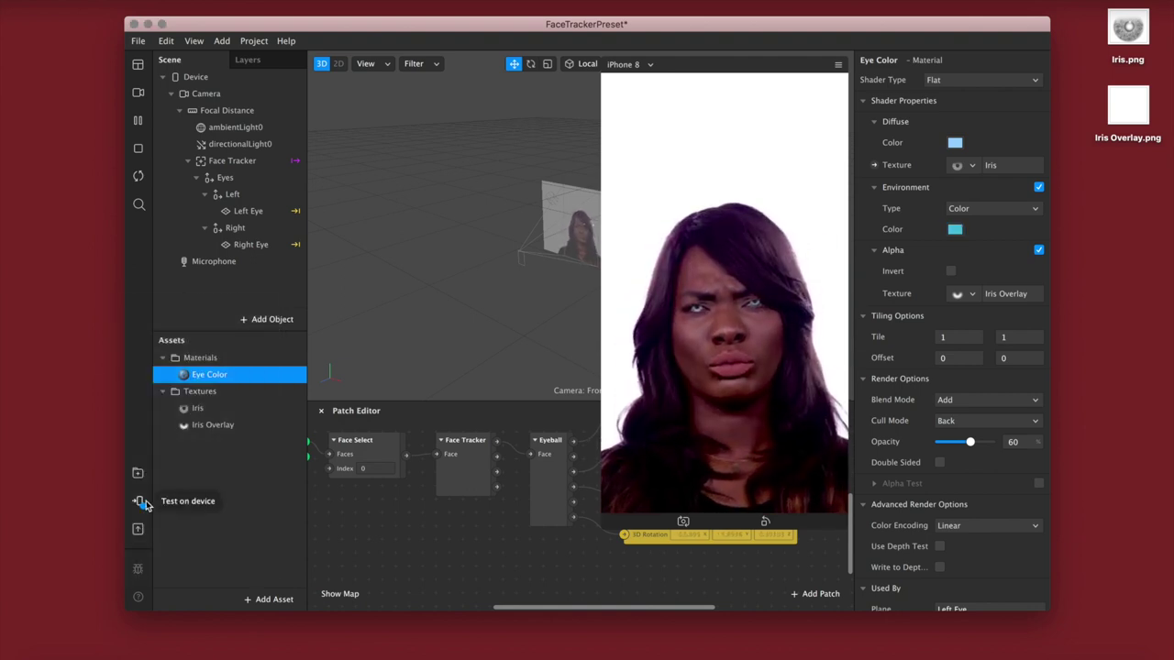
# - Send the effect with the new environment color to Spark AR Player on the phone
pyautogui.click(140, 502)
pyautogui.click(316, 454)
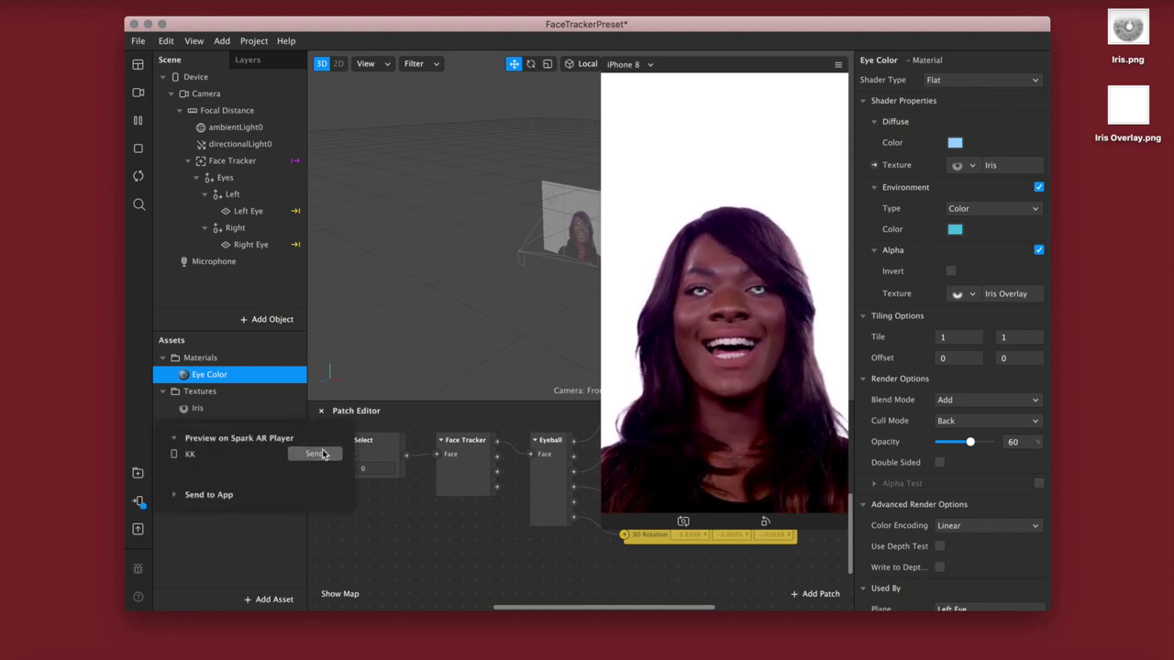
pyautogui.click(316, 454)
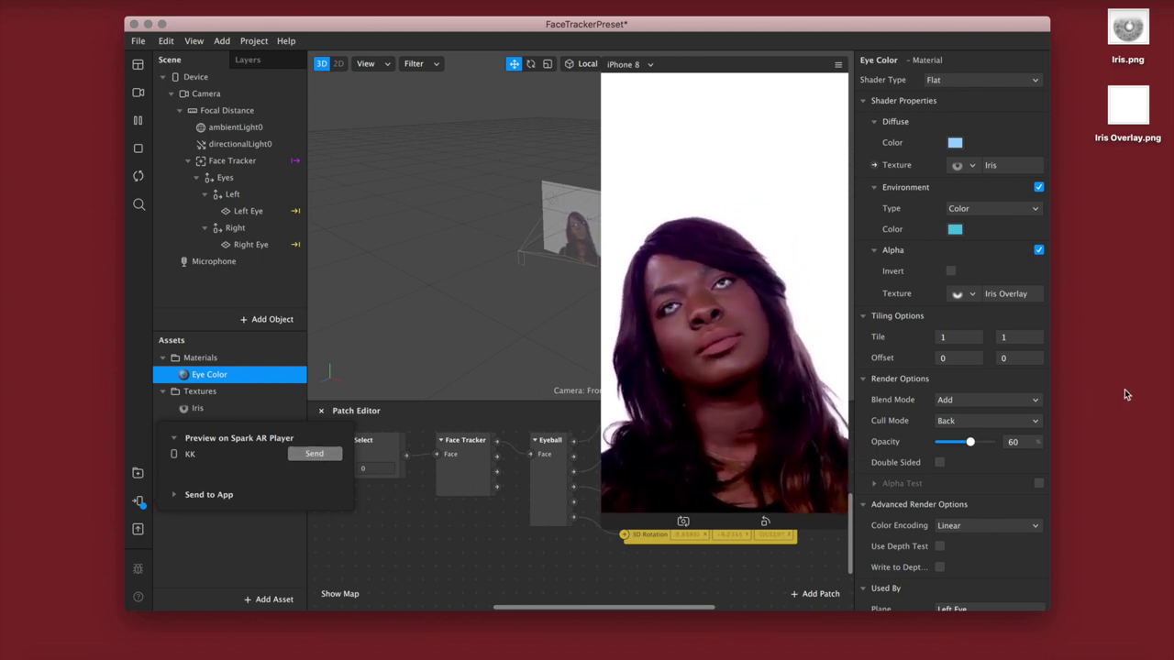
# - Set the Eye Color material's opacity to 30% and send the effect to Spark AR Player on the phone
pyautogui.moveTo(970, 442); pyautogui.dragTo(957, 447)
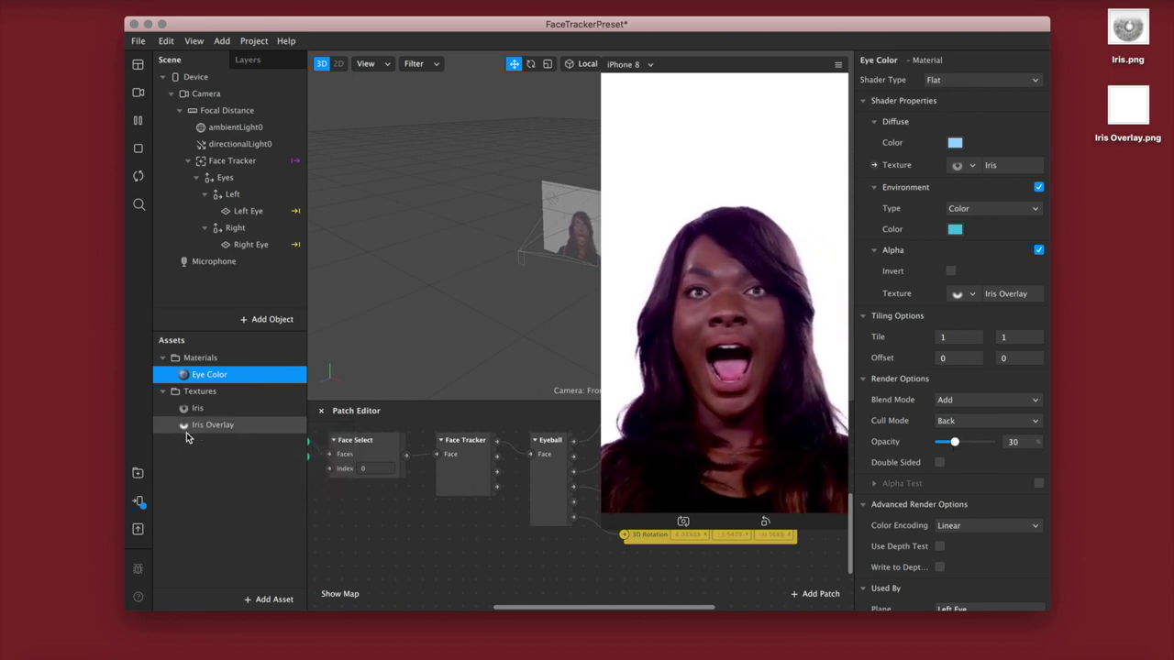
pyautogui.click(137, 501)
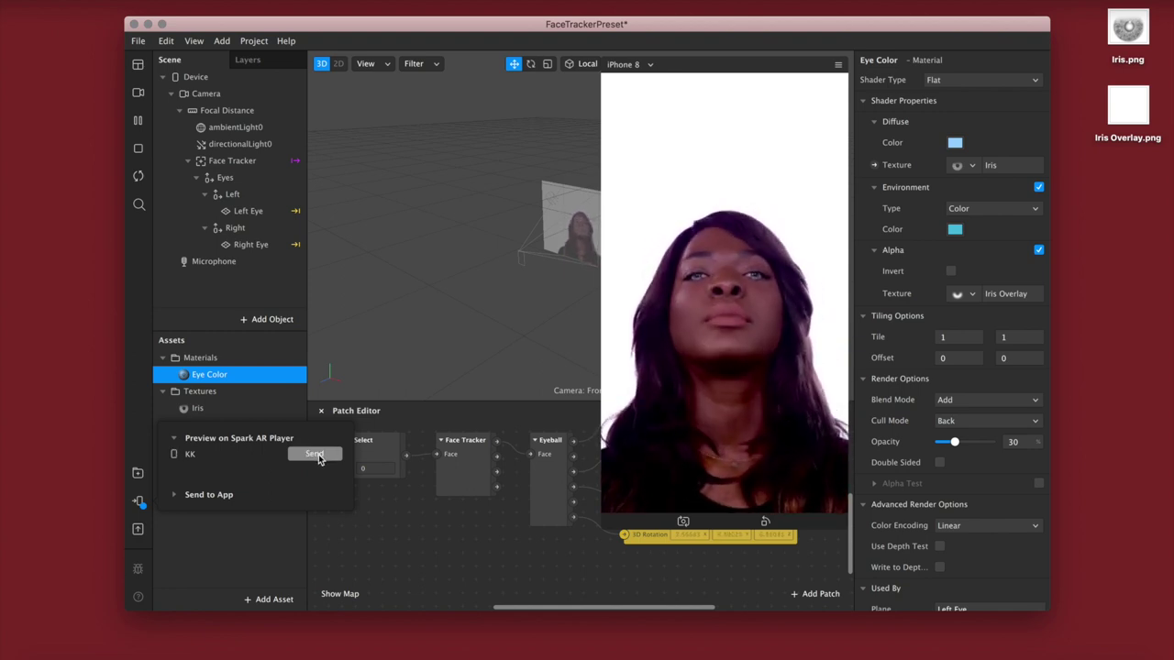
pyautogui.click(314, 455)
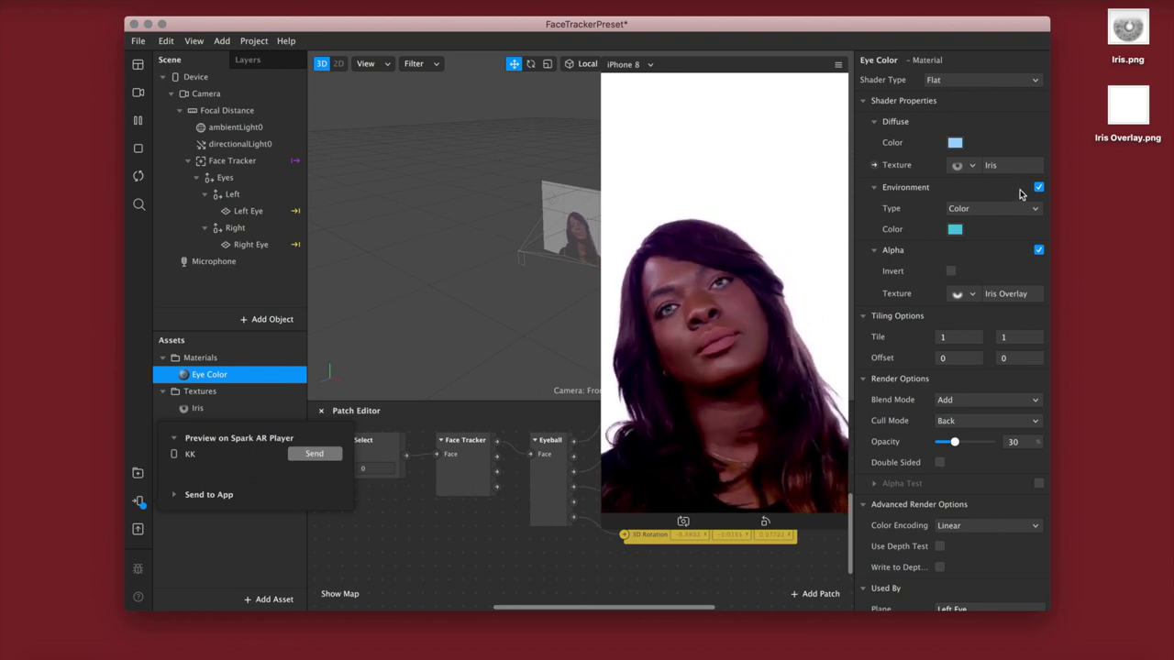
# - Adjust the environment color to hue 201° and saturation 60%, and send the updated effect to Spark AR Player on the phone
pyautogui.click(955, 229)
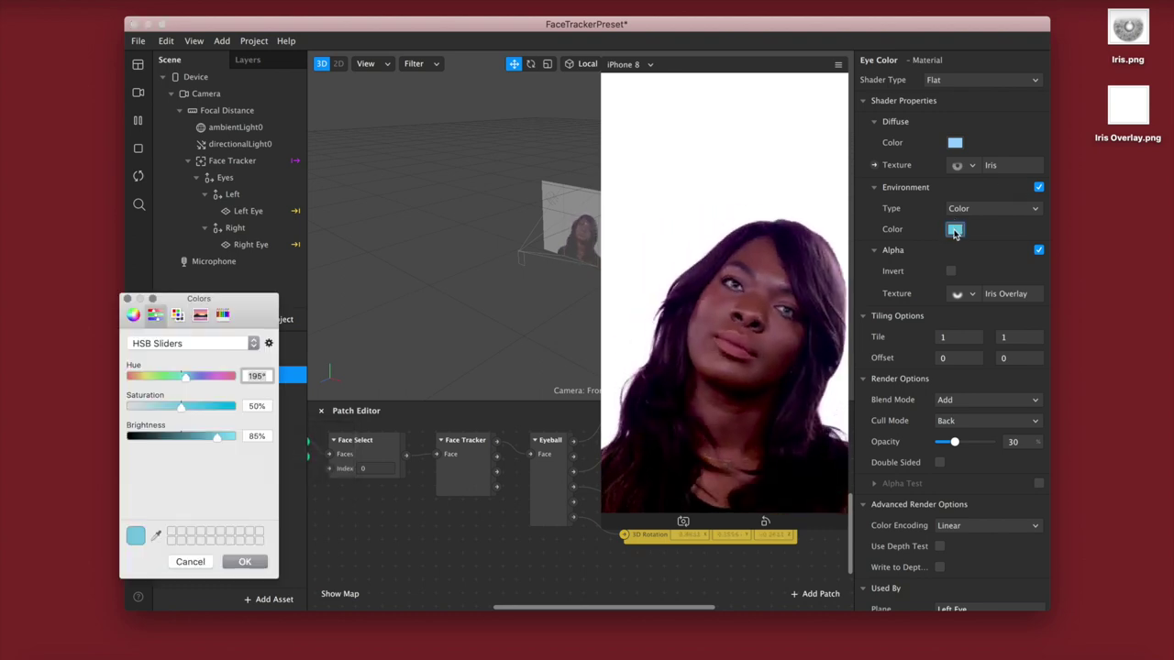
pyautogui.moveTo(187, 382); pyautogui.dragTo(189, 387)
pyautogui.click(190, 408)
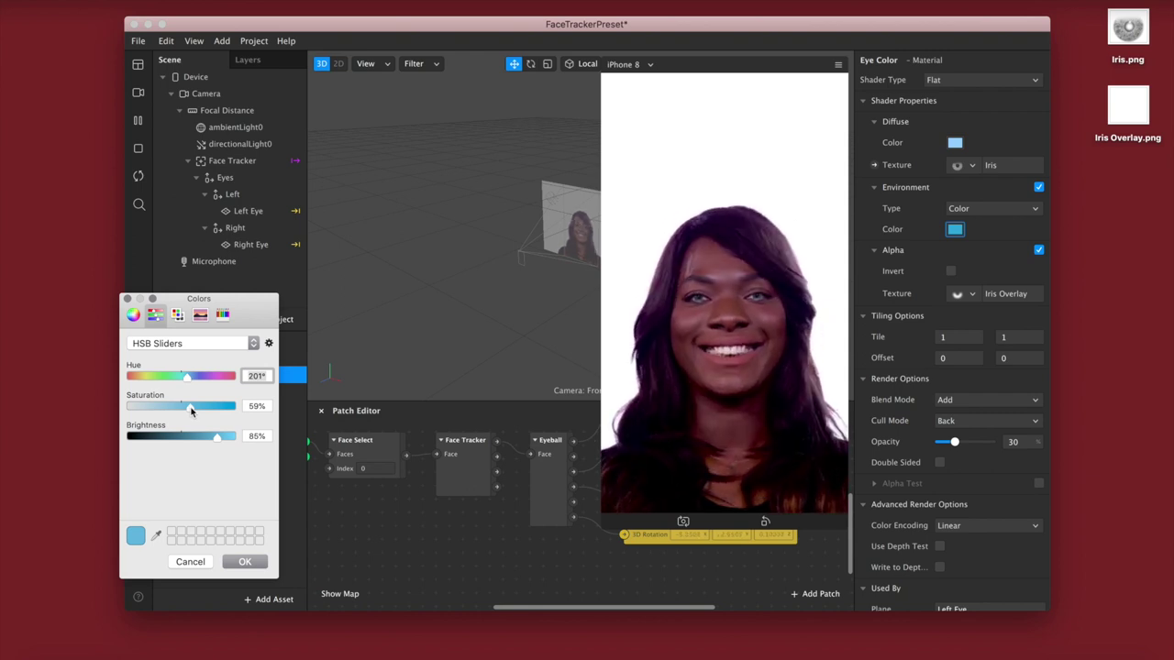
pyautogui.click(245, 562)
pyautogui.click(137, 501)
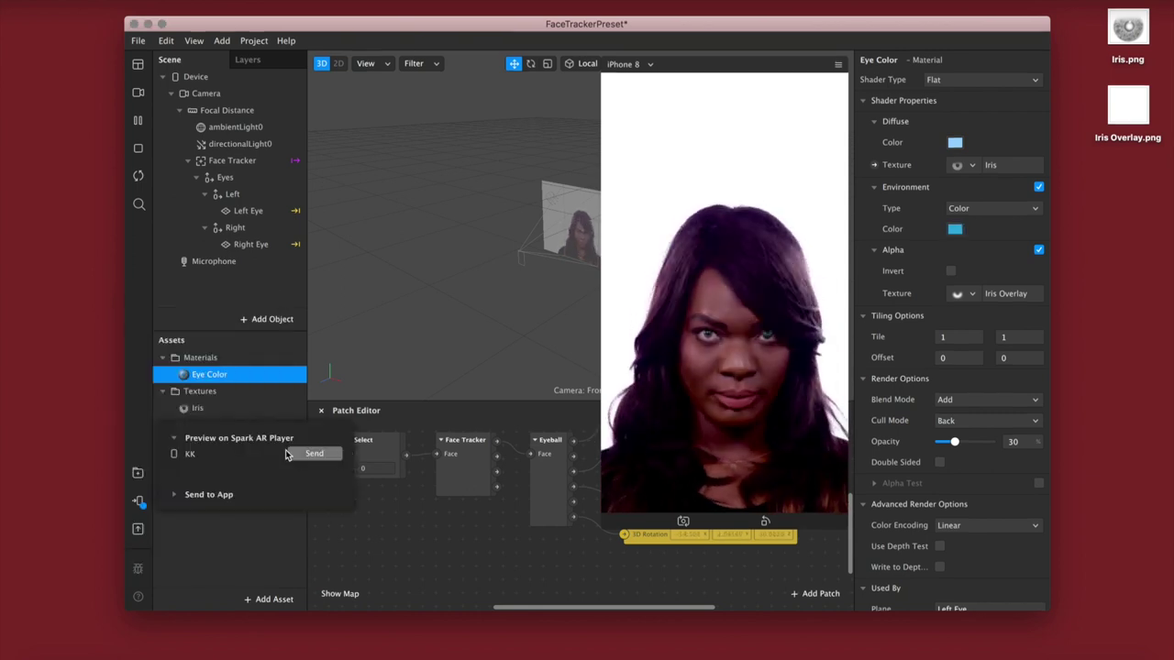
pyautogui.click(313, 454)
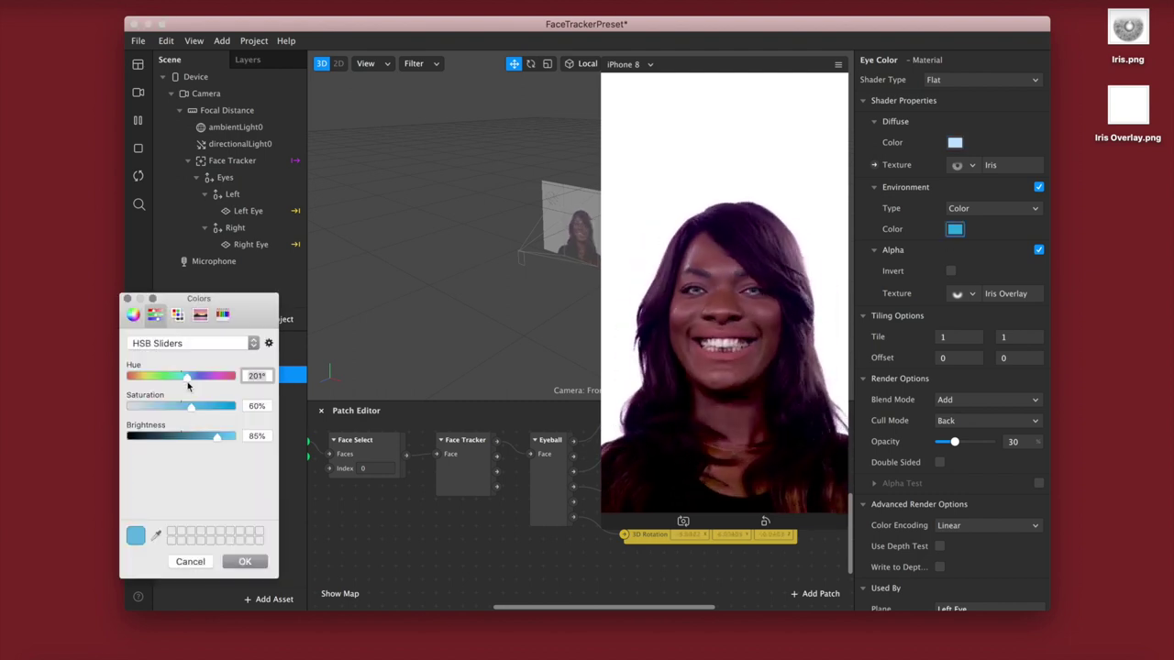
# - Set the environment color to hue 212°, saturation 64% and brightness 93%, and send the updated effect to the phone
pyautogui.click(190, 379)
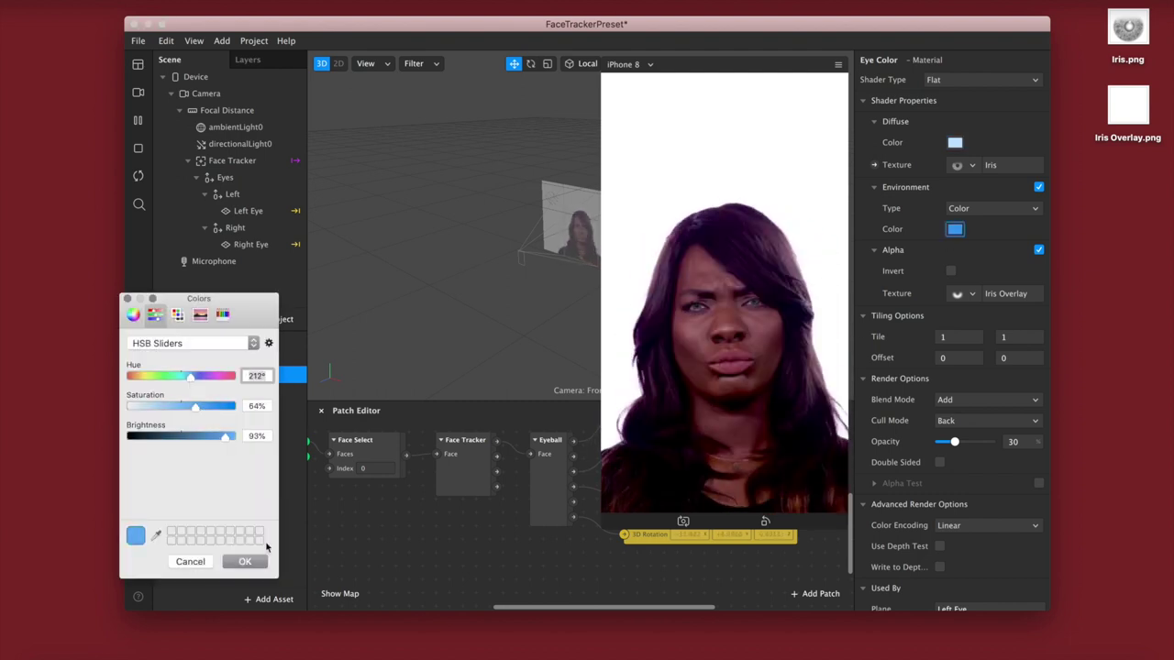
pyautogui.click(245, 561)
pyautogui.click(137, 501)
pyautogui.click(314, 454)
# - Change the Eye Color material's environment color to a deeper, more saturated blue
pyautogui.click(956, 229)
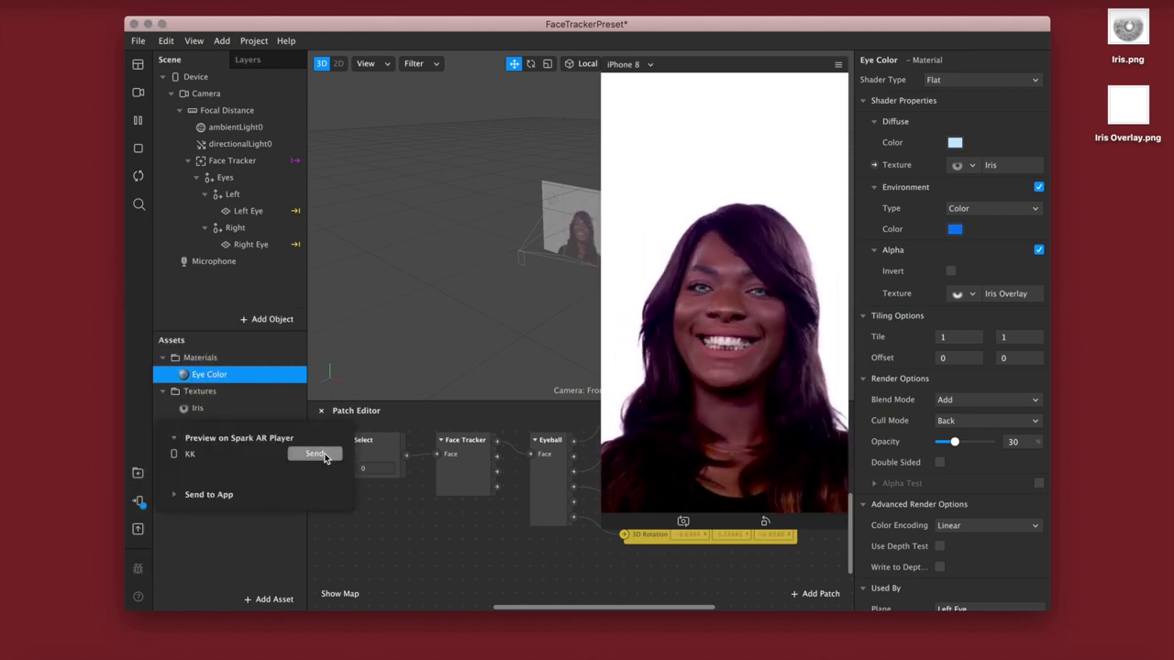
# - Shift the Eye Color material's diffuse color to a truer light blue and change its environment color to a lighter, brighter blue
pyautogui.click(954, 142)
pyautogui.moveTo(190, 376); pyautogui.dragTo(231, 376)
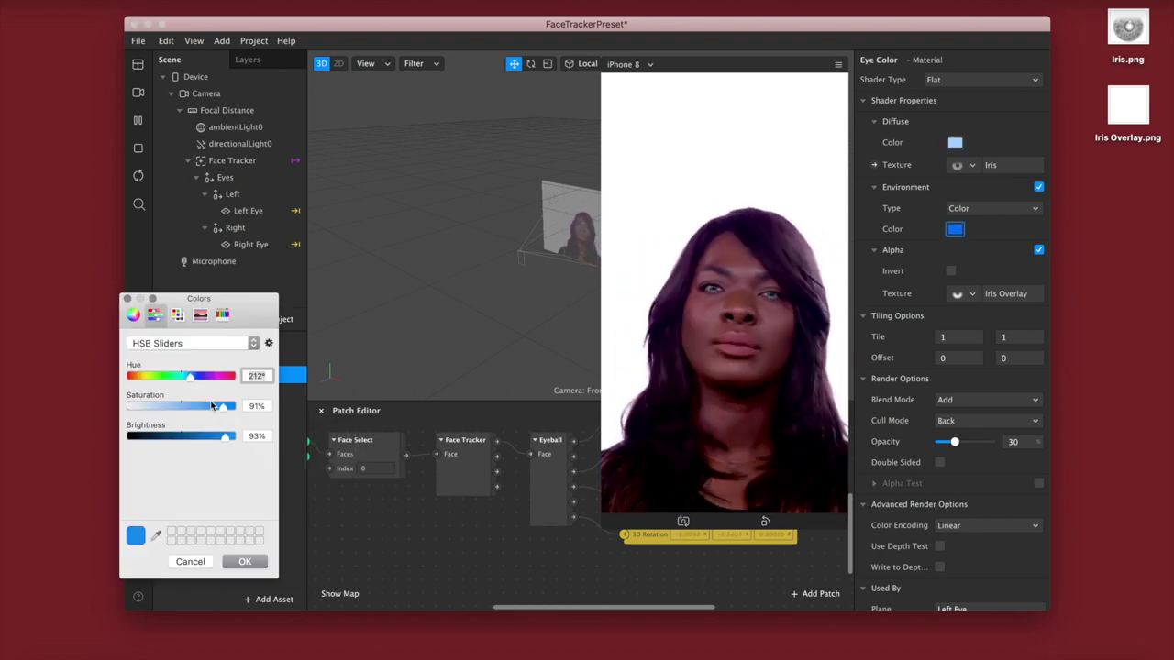
pyautogui.moveTo(188, 406); pyautogui.dragTo(208, 406)
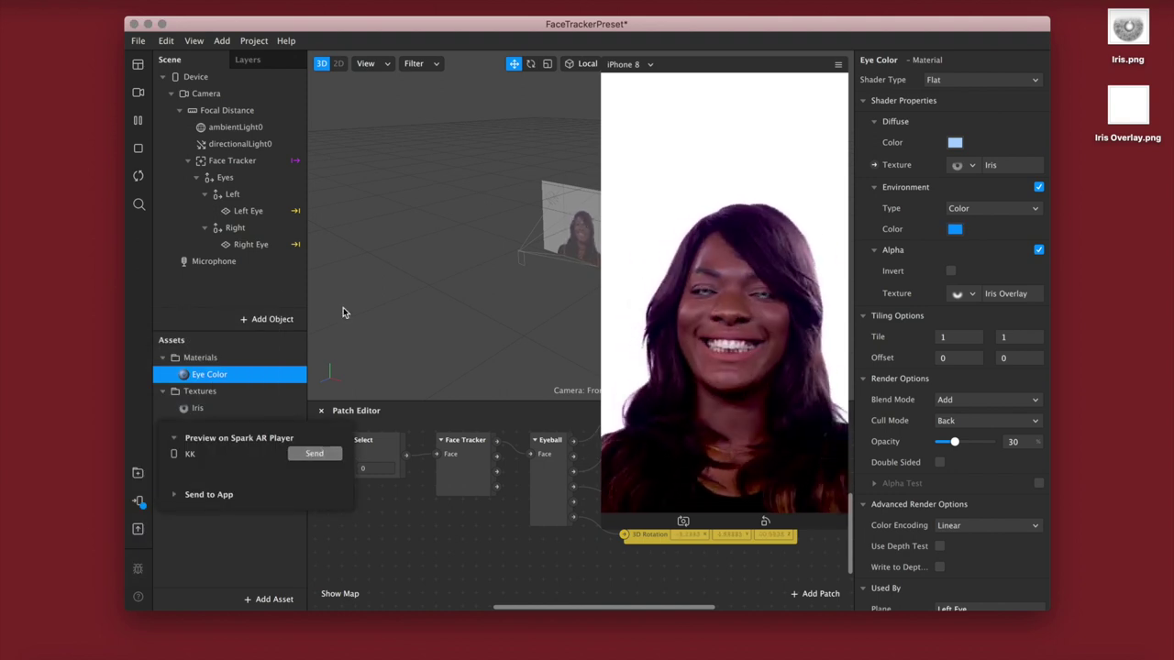
# - Make the diffuse color a more saturated blue and send the updated effect to Spark AR Player on the phone
pyautogui.click(955, 142)
pyautogui.moveTo(188, 406); pyautogui.dragTo(179, 406)
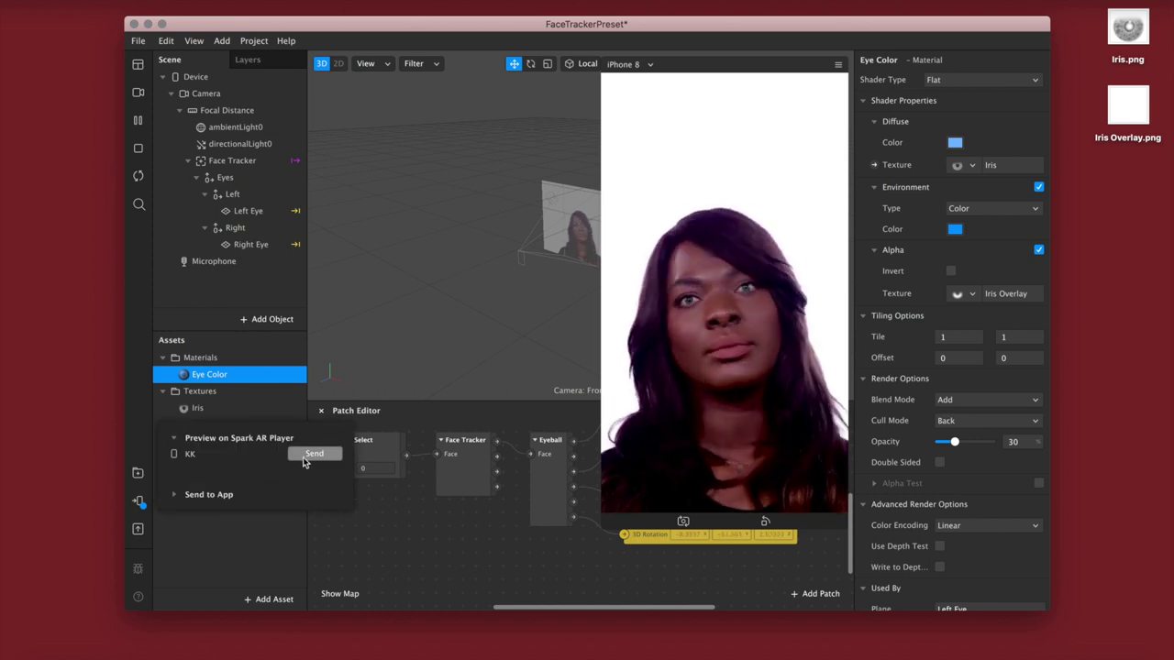
pyautogui.click(308, 455)
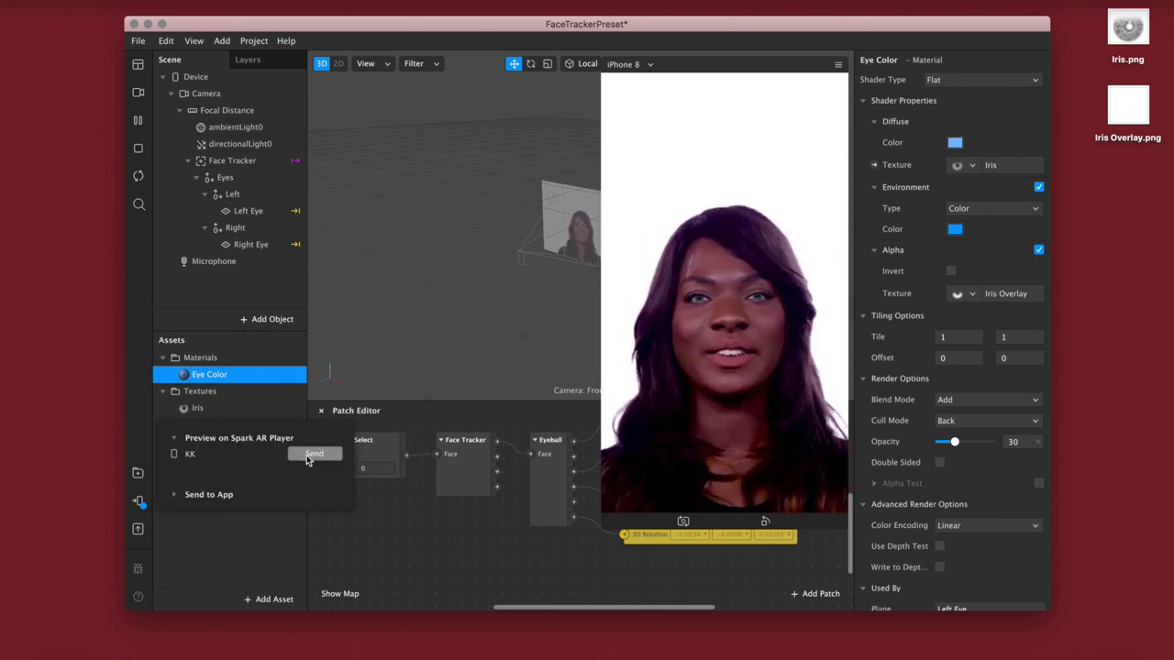
# - Deepen the diffuse color to hue 222° and saturation 85%, and soften the environment color while testing the effect on the phone
pyautogui.click(954, 142)
pyautogui.moveTo(194, 411); pyautogui.dragTo(196, 383)
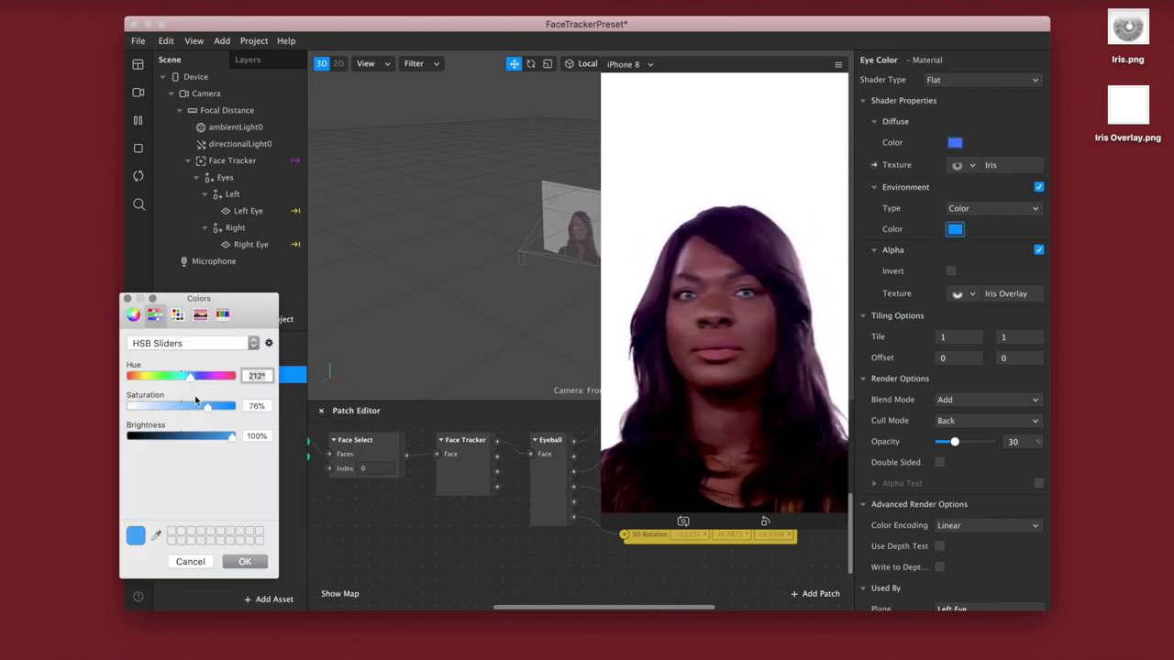
pyautogui.moveTo(200, 406); pyautogui.dragTo(196, 407)
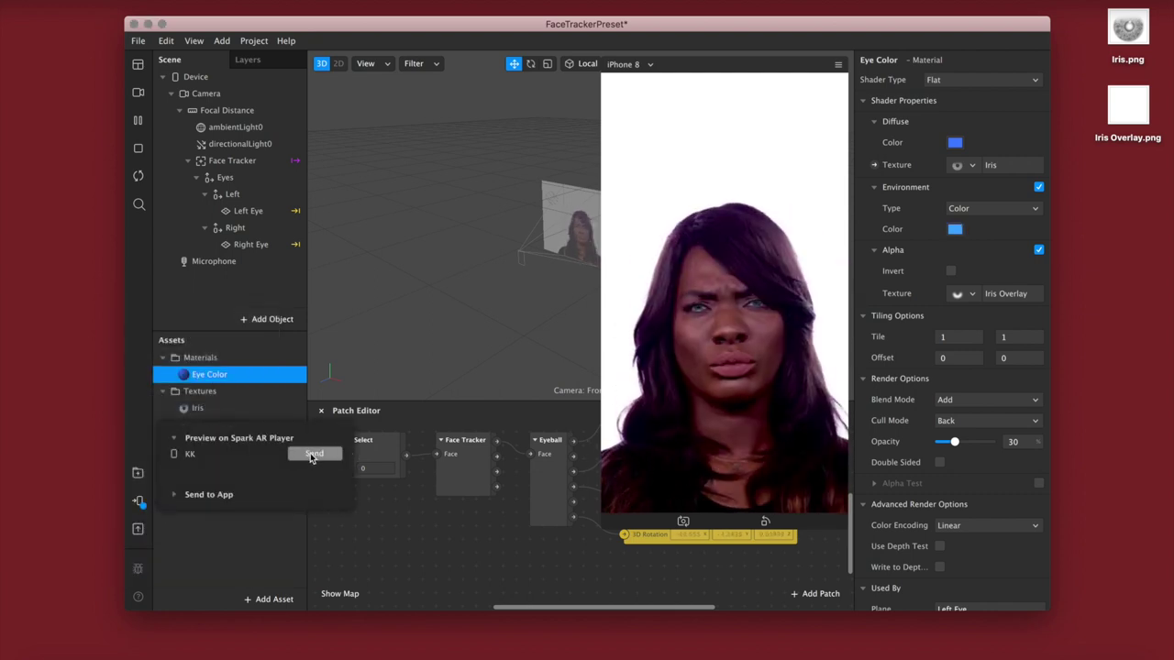
pyautogui.click(313, 455)
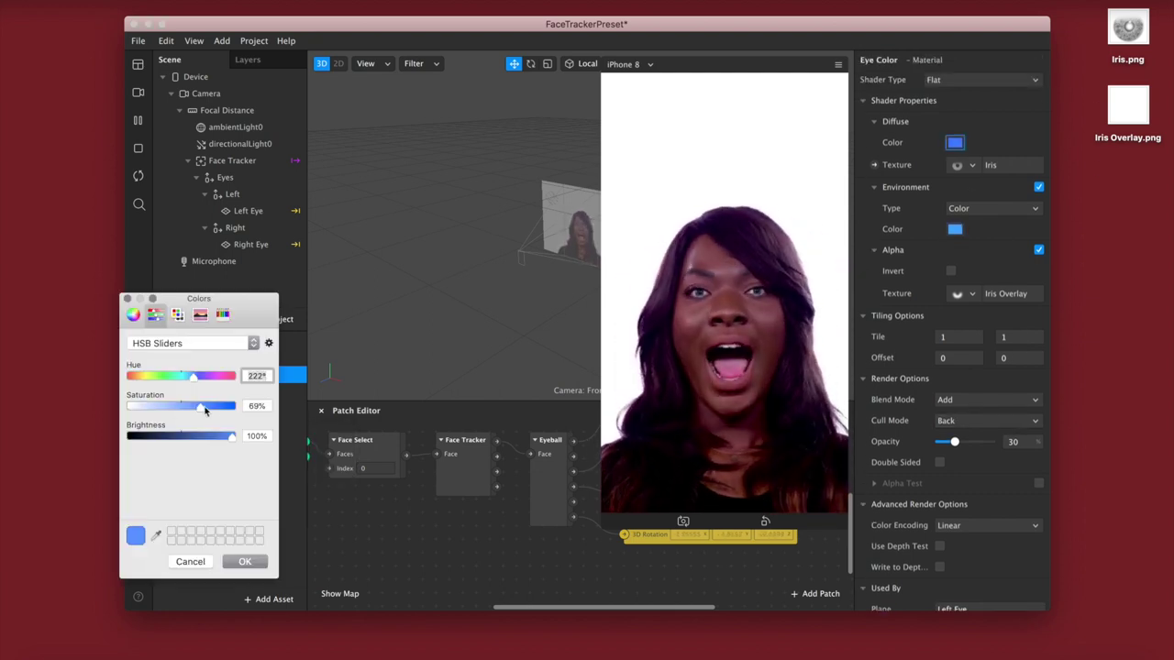
pyautogui.moveTo(205, 410); pyautogui.dragTo(221, 409)
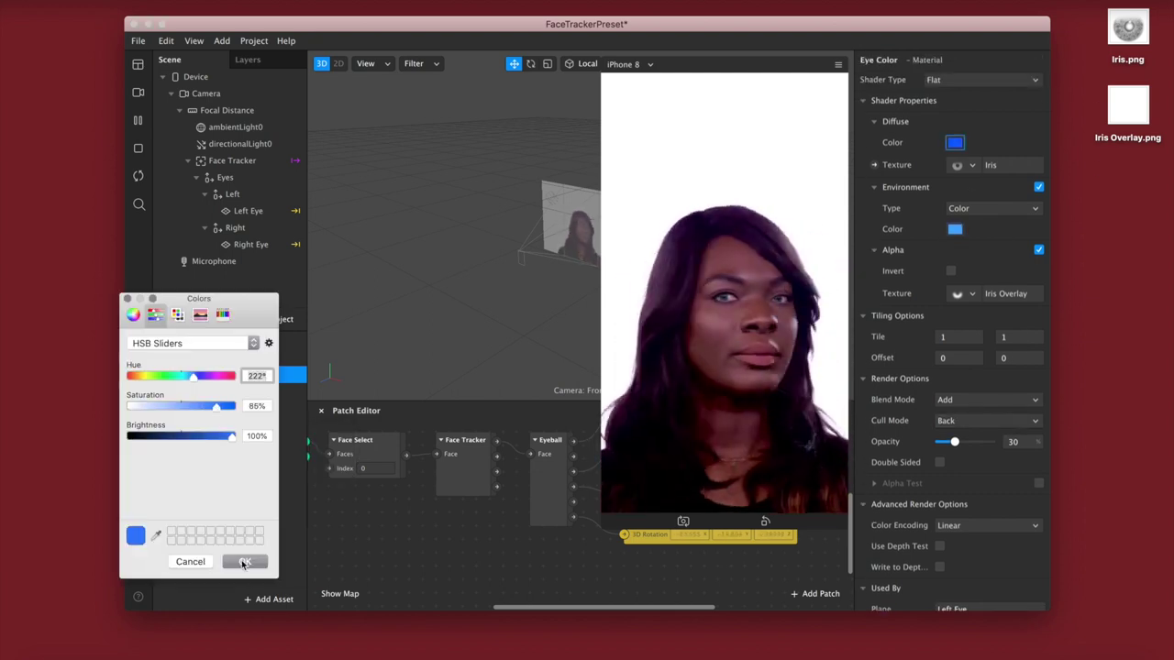
pyautogui.click(245, 561)
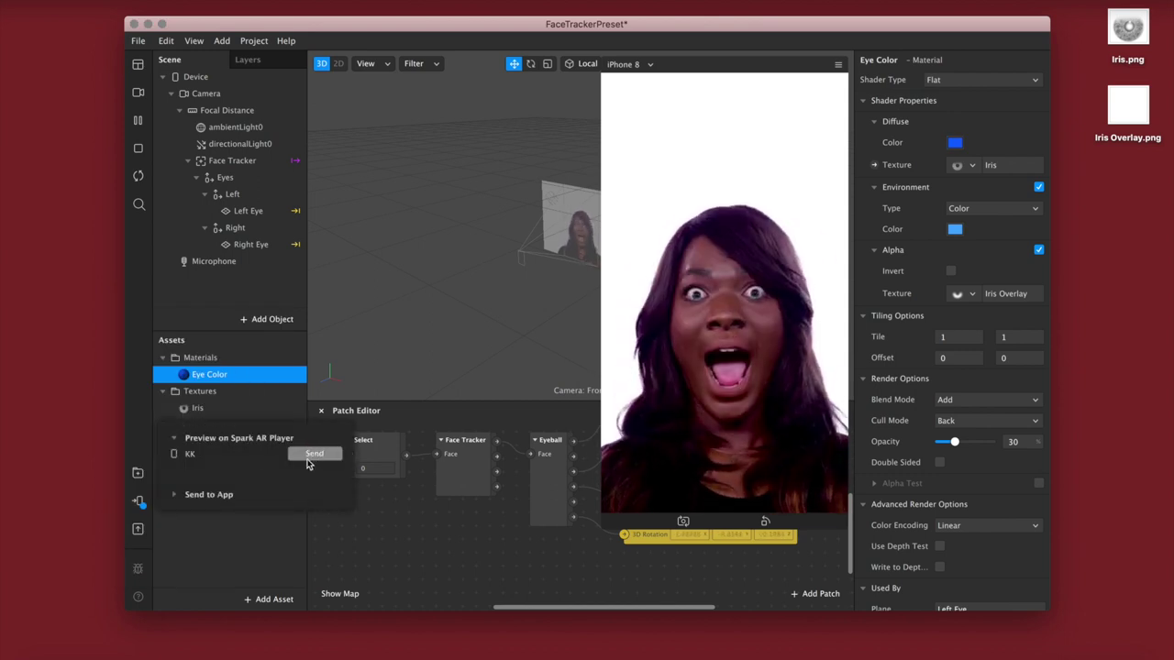
# - Change the Eye Color material's blend mode to Screen and send the effect to Spark AR Player on the phone
pyautogui.click(987, 400)
pyautogui.click(972, 474)
pyautogui.click(137, 500)
pyautogui.click(315, 454)
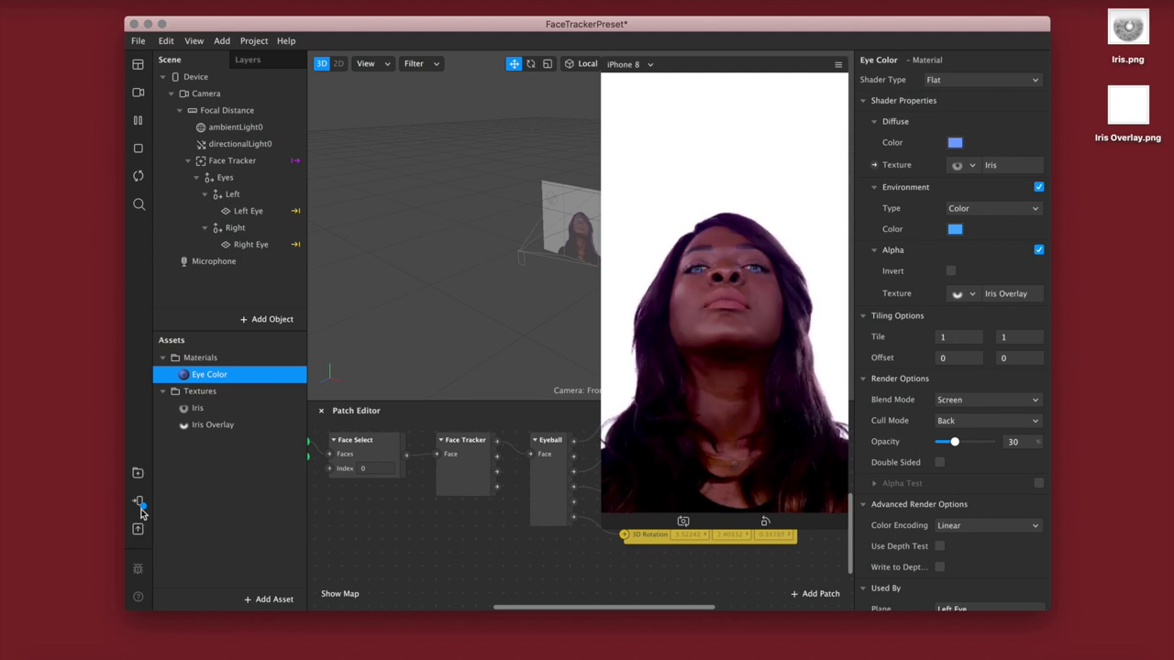
# - Soften the diffuse color to hue 215° and saturation 34%, and send the updated effect to the phone
pyautogui.click(138, 504)
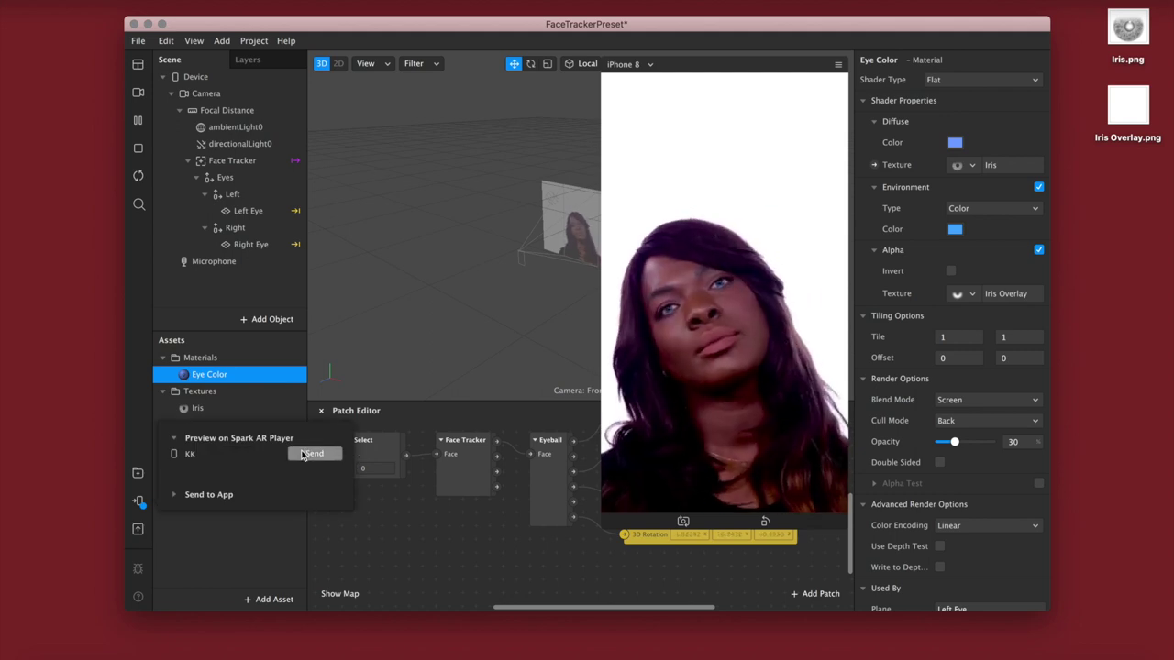
pyautogui.click(315, 453)
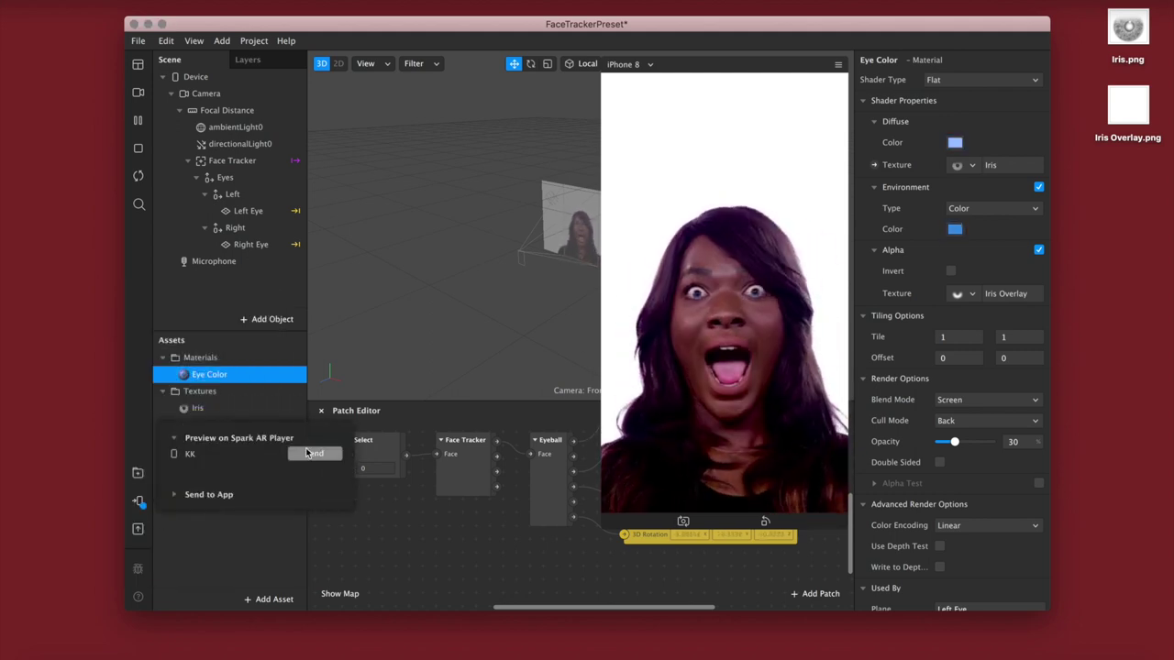
pyautogui.click(311, 447)
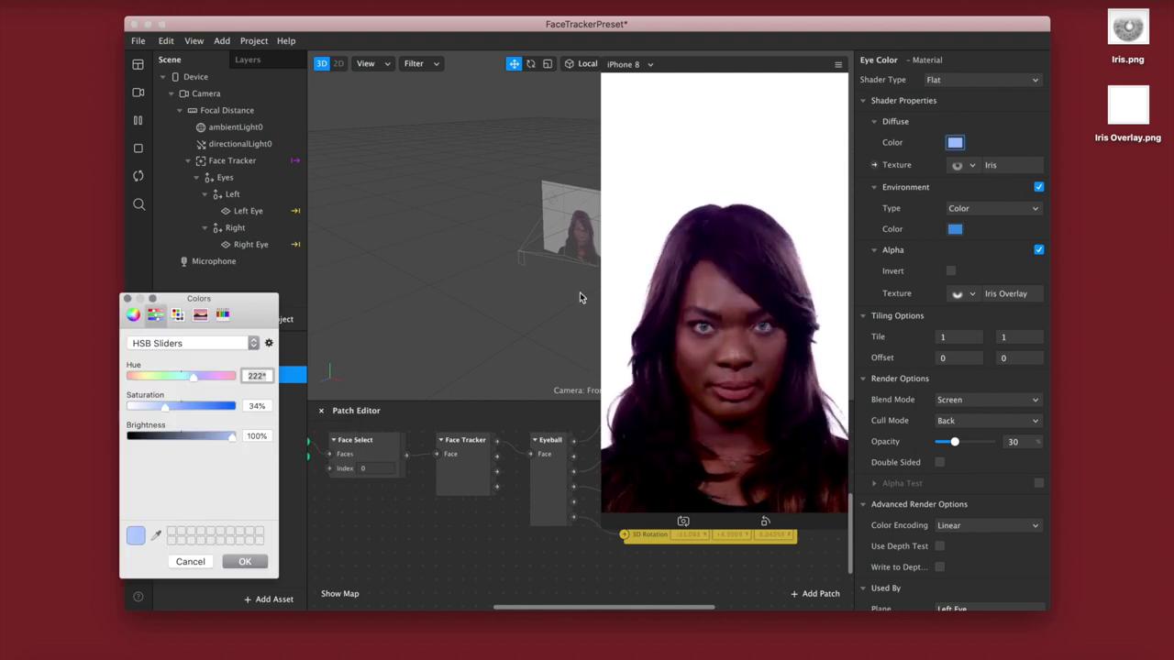
pyautogui.moveTo(193, 384); pyautogui.dragTo(189, 384)
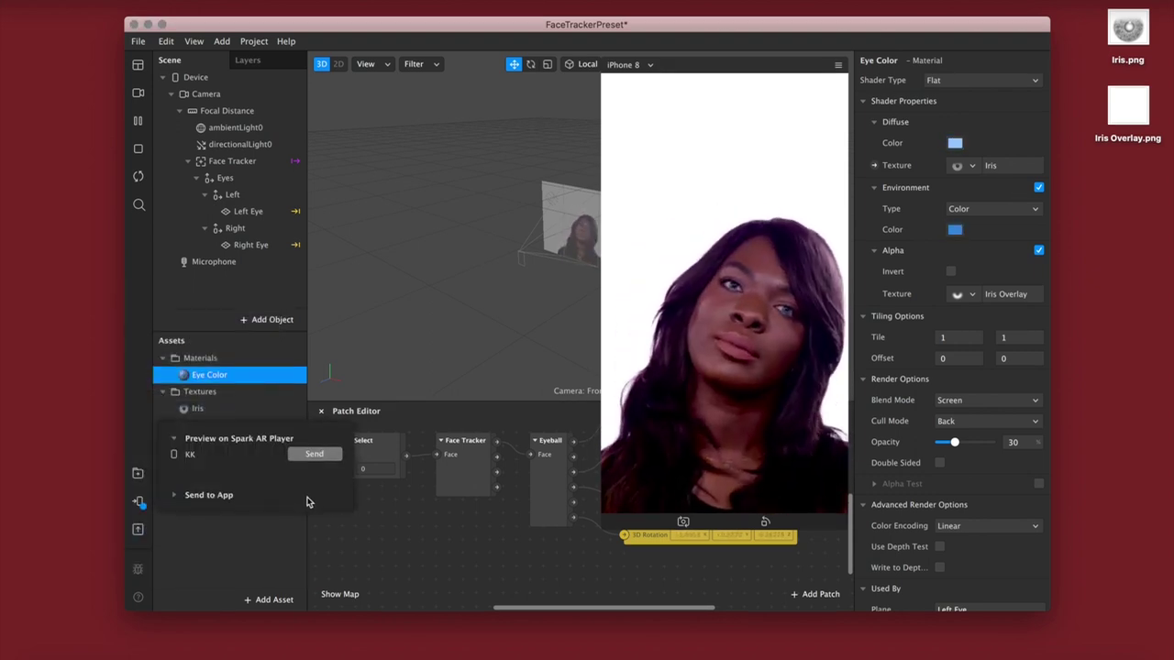
pyautogui.click(324, 458)
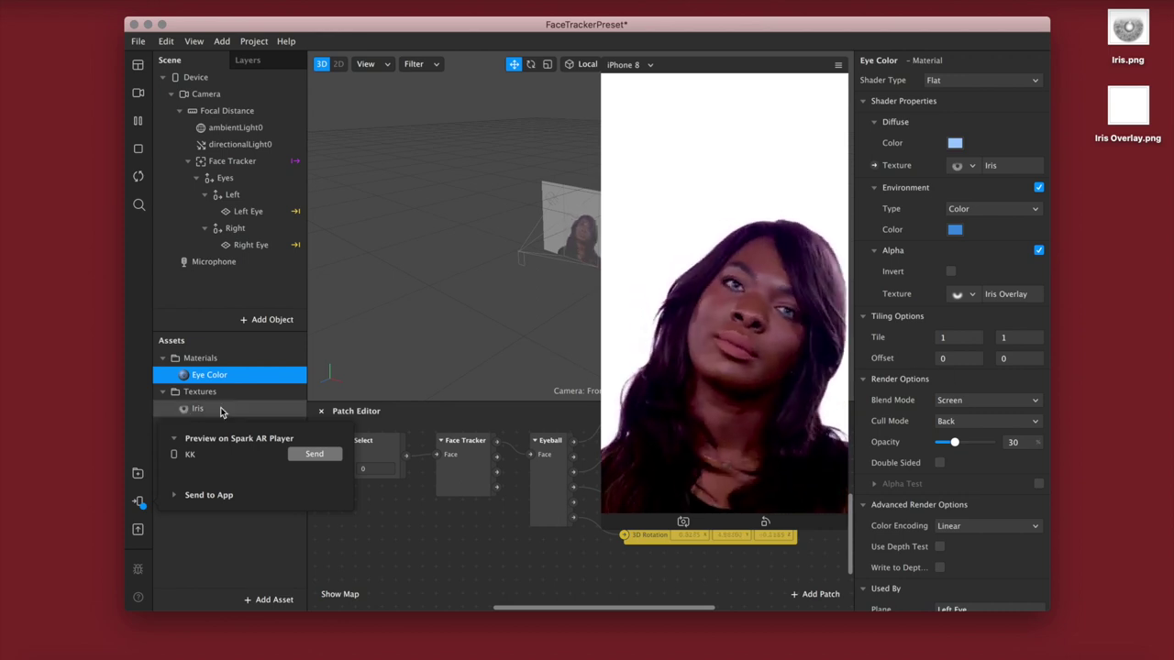
# - Shrink the simulator preview and add a Right Eye Closed patch connected to the Face Tracker patch's Face output
pyautogui.moveTo(605, 527); pyautogui.dragTo(677, 447)
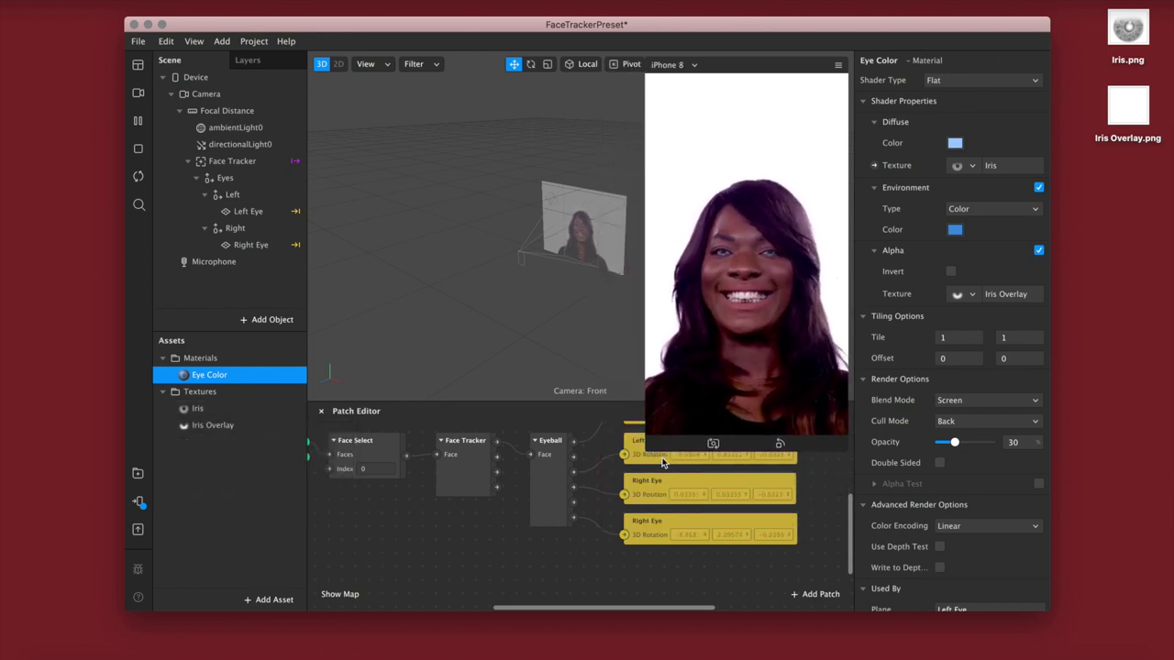
pyautogui.moveTo(496, 441); pyautogui.dragTo(530, 585)
pyautogui.write('right')
pyautogui.press('Return')
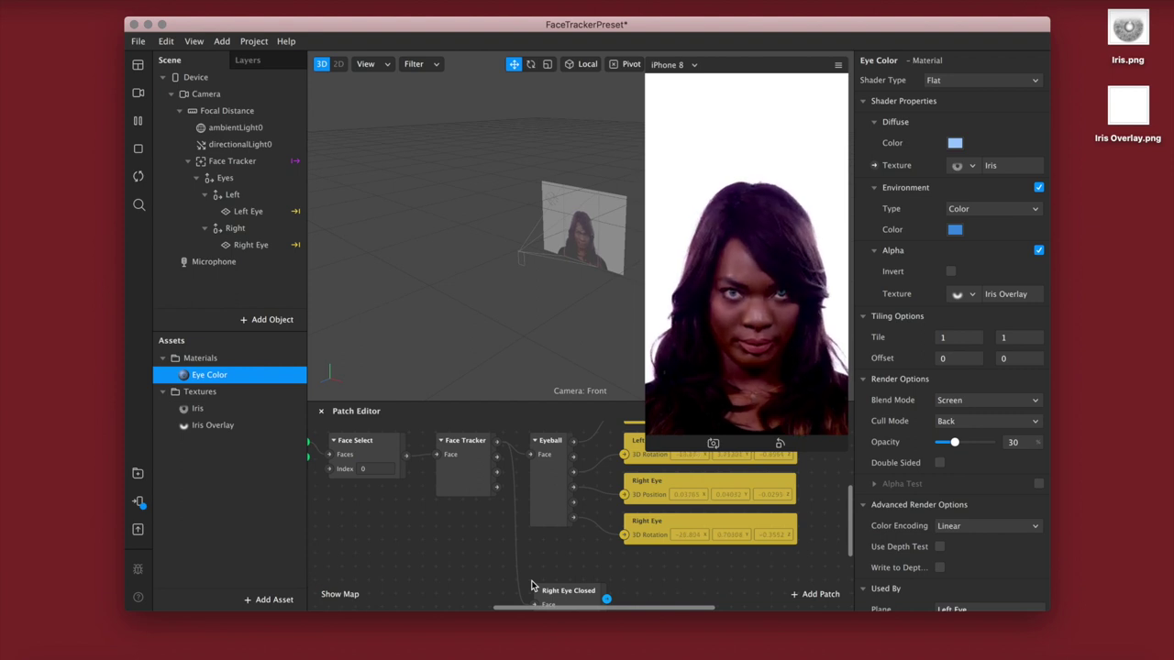
# - Add a Left Eye Closed patch connected to the Face Tracker patch's Face output, below Right Eye Closed
pyautogui.scroll(-1, 531, 585)
pyautogui.scroll(-2, 532, 585)
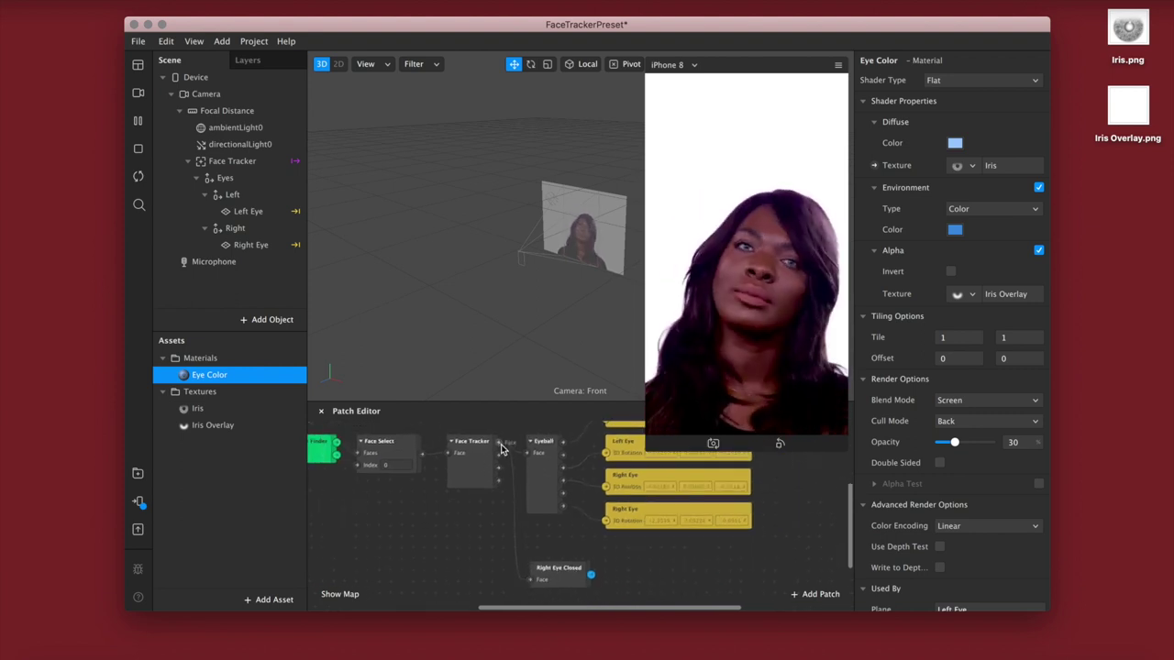
pyautogui.rightClick(526, 598)
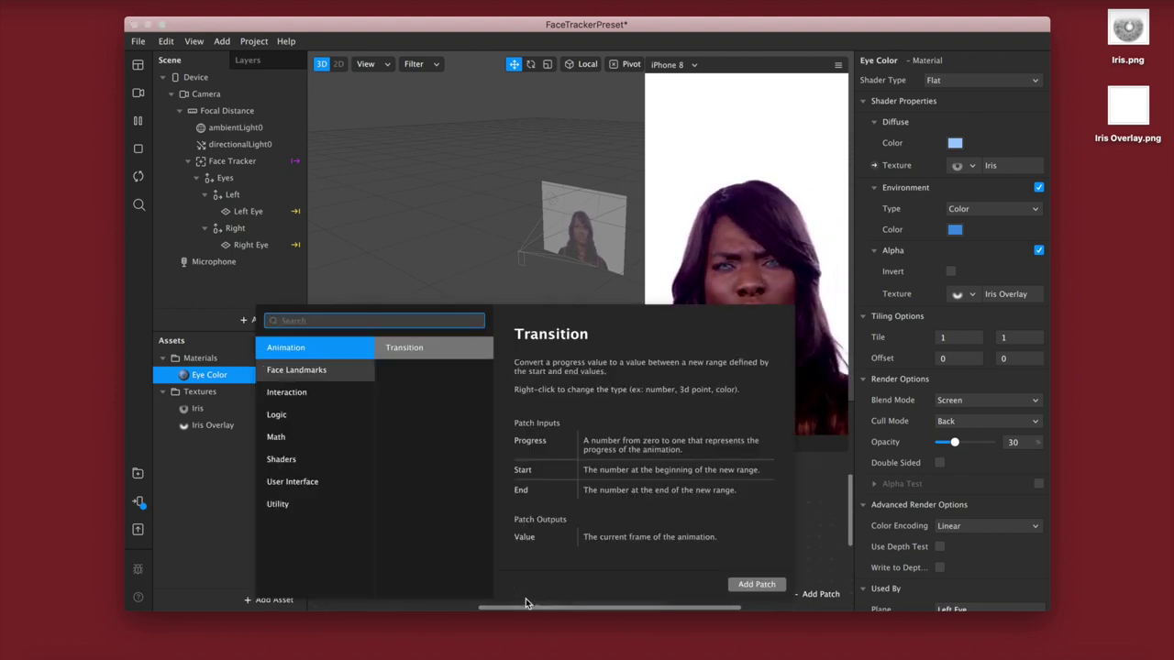
pyautogui.write('left')
pyautogui.press('Return')
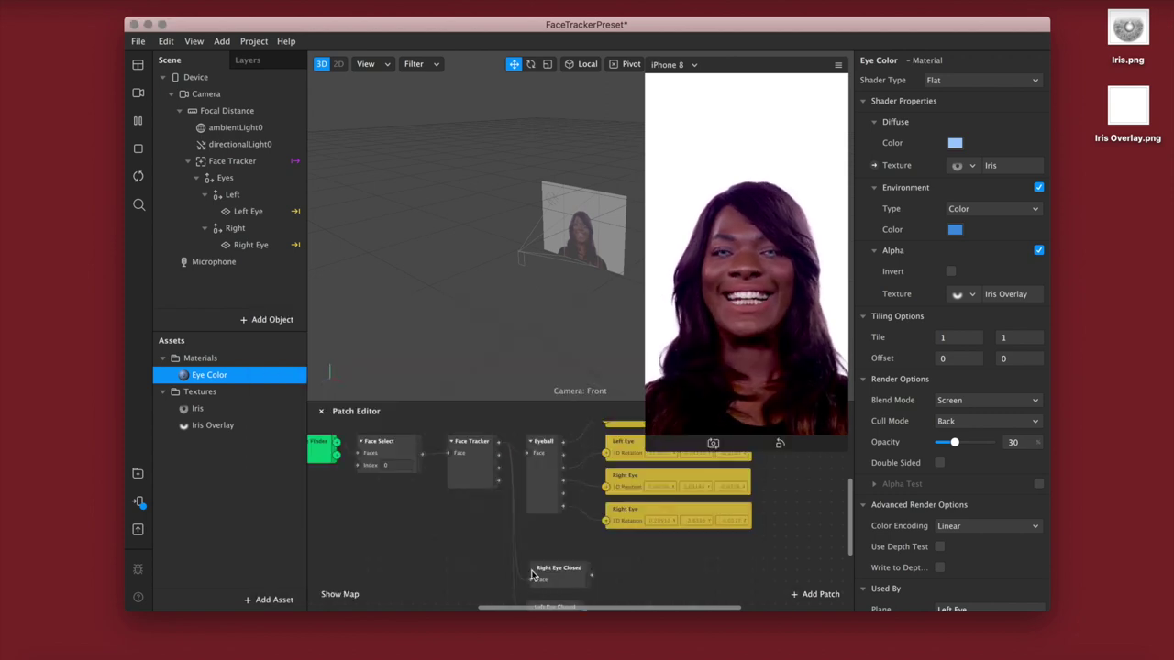
# - Add a Not patch after Right Eye Closed and a duplicate Not patch after Left Eye Closed
pyautogui.scroll(-4, 551, 541)
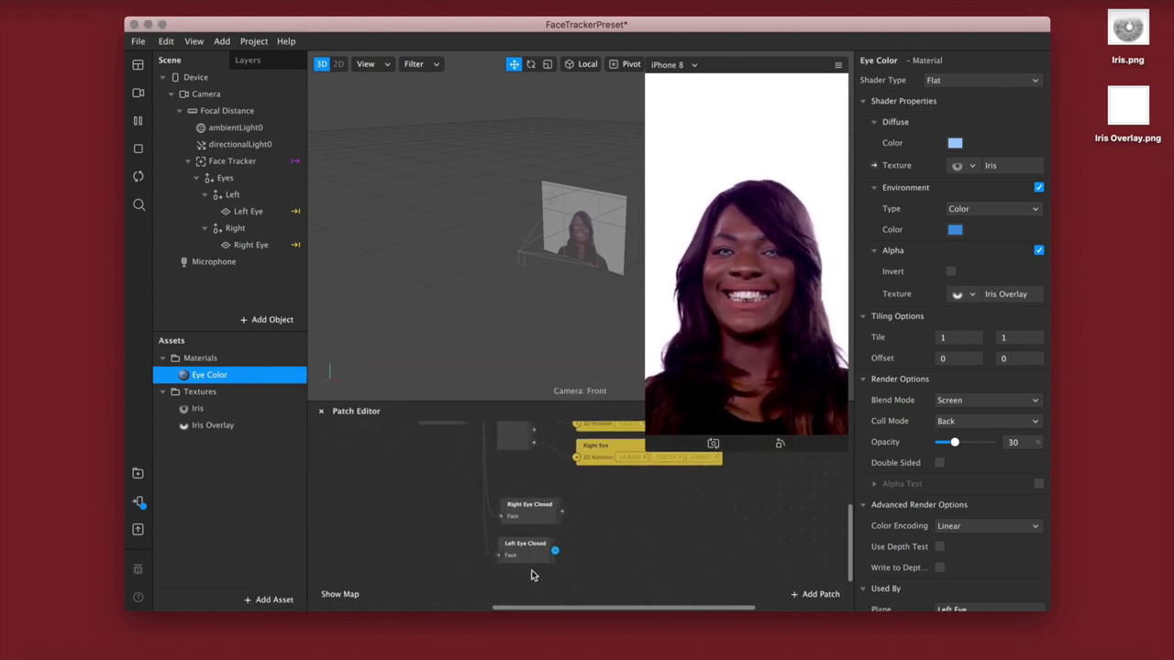
pyautogui.rightClick(588, 511)
pyautogui.write('not')
pyautogui.press('Return')
pyautogui.moveTo(605, 530); pyautogui.dragTo(594, 555)
pyautogui.press('super+d')
# - Create a patch for the Left Eye plane's Visible property, driven by the Not patch of Left Eye Closed
pyautogui.click(594, 554)
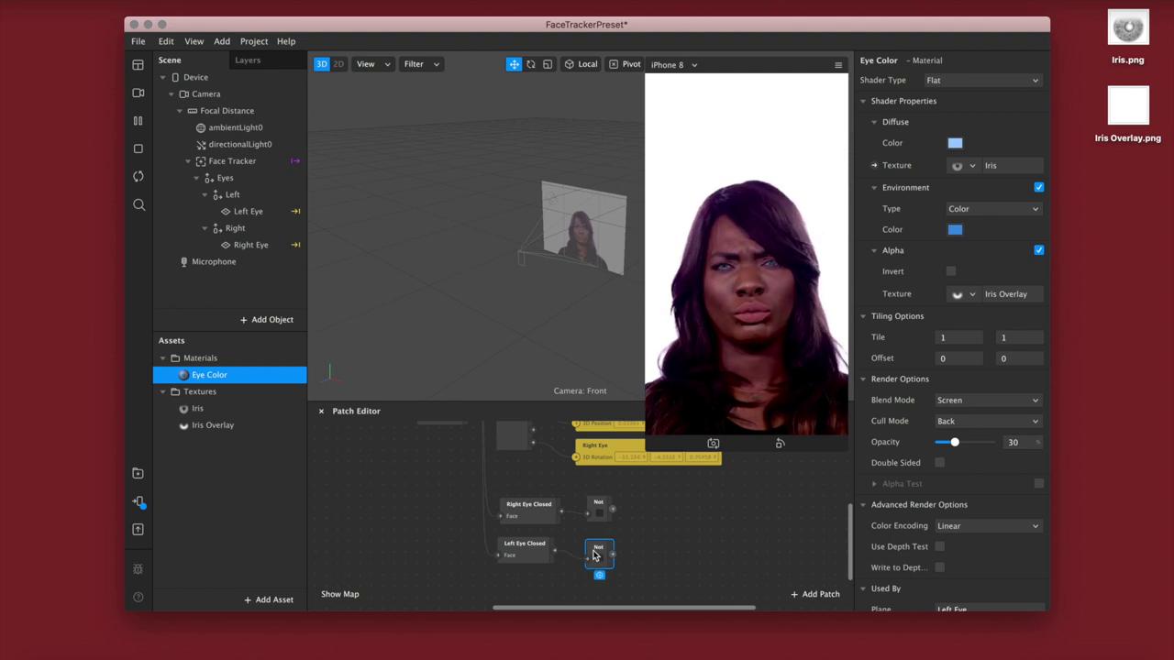
pyautogui.click(248, 211)
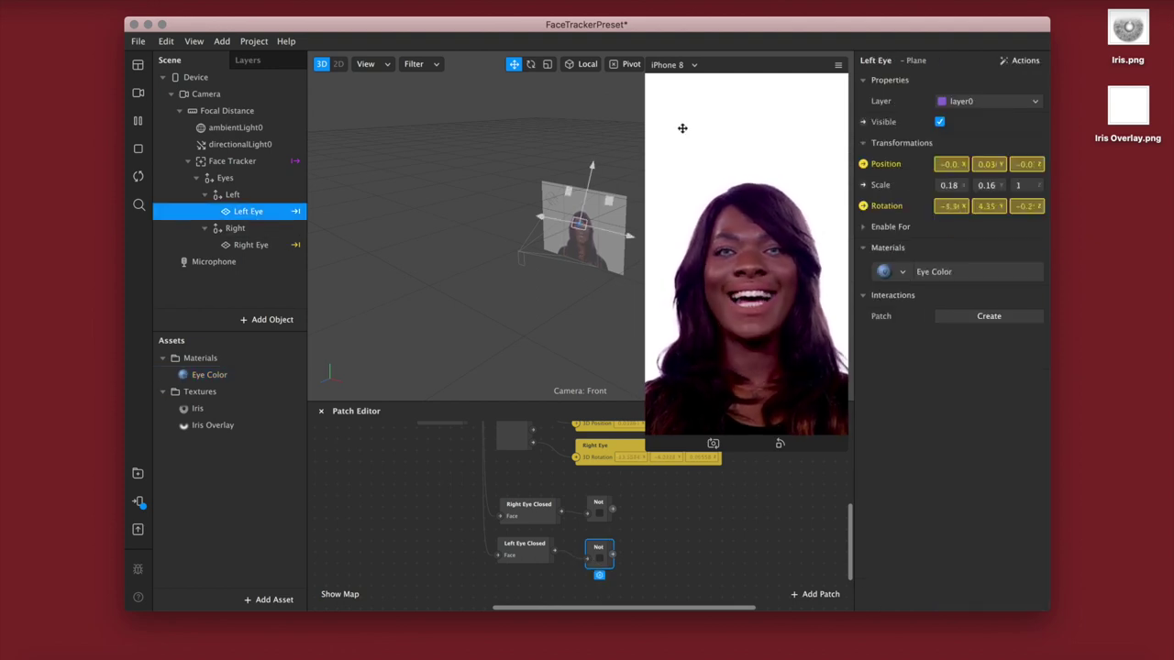
pyautogui.click(862, 123)
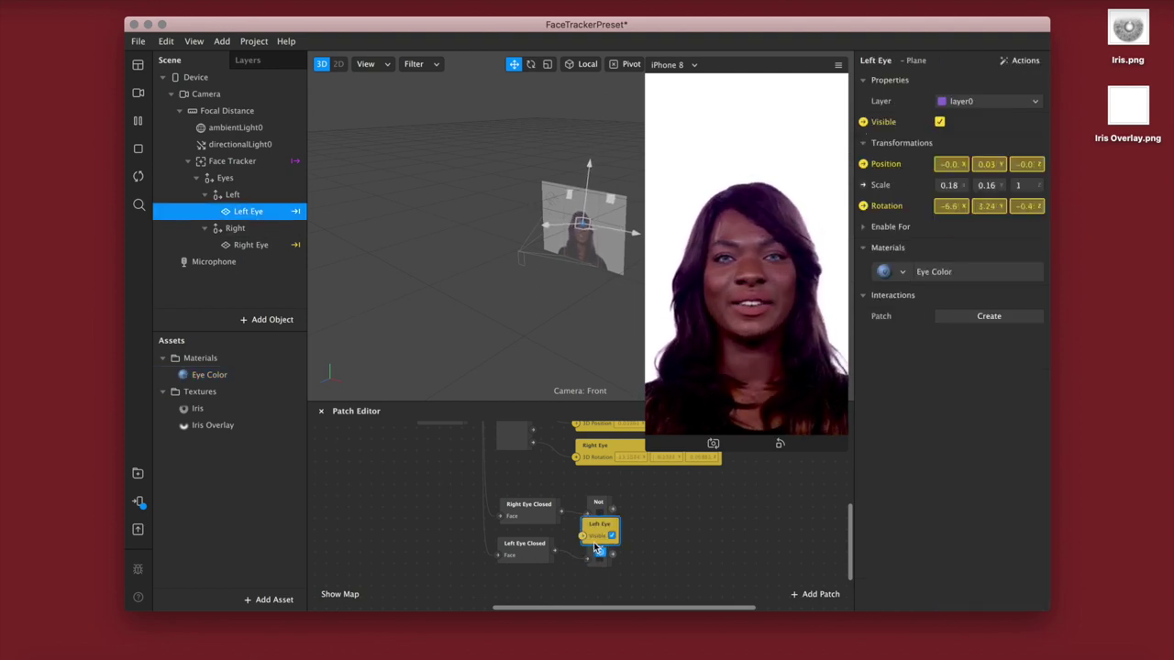
pyautogui.moveTo(598, 534); pyautogui.dragTo(632, 559)
# - Drive the Right Eye plane's Visible property from the Not patch of Right Eye Closed, and send the effect to the phone
pyautogui.click(598, 507)
pyautogui.click(263, 245)
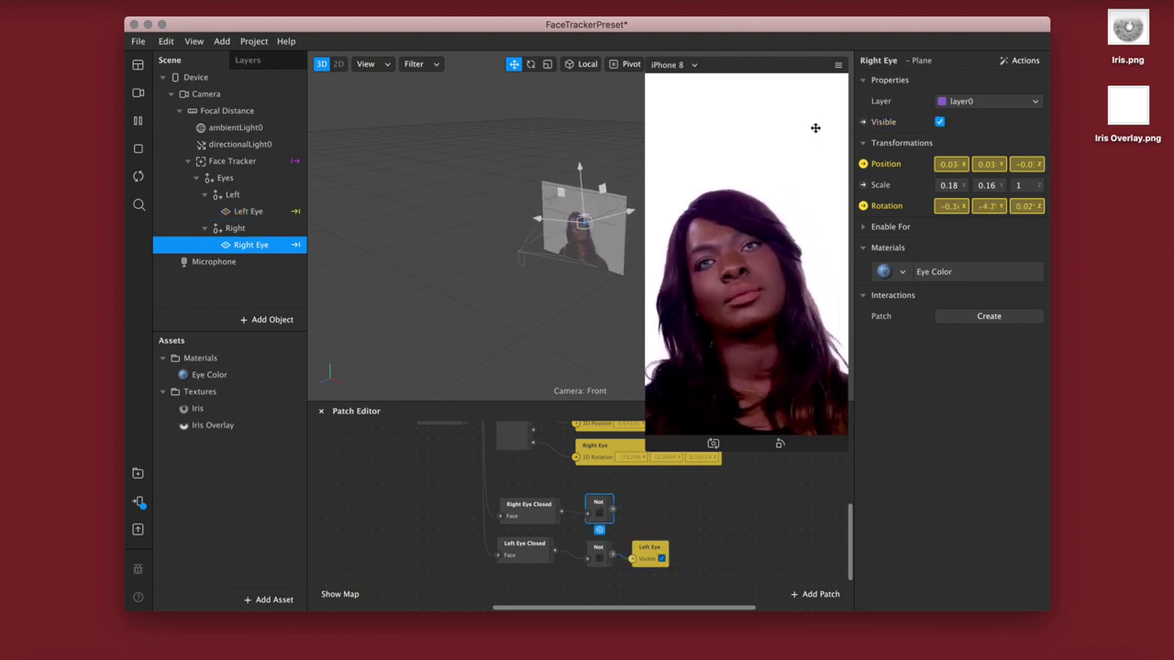
pyautogui.click(863, 123)
pyautogui.moveTo(597, 538); pyautogui.dragTo(651, 516)
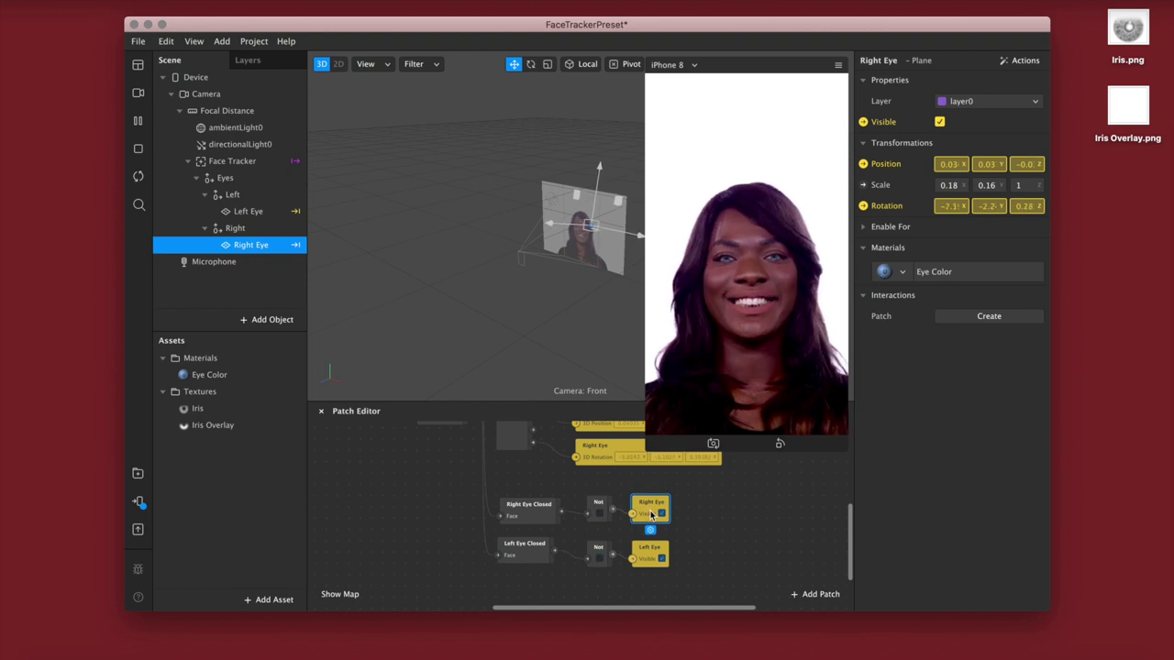
pyautogui.click(137, 475)
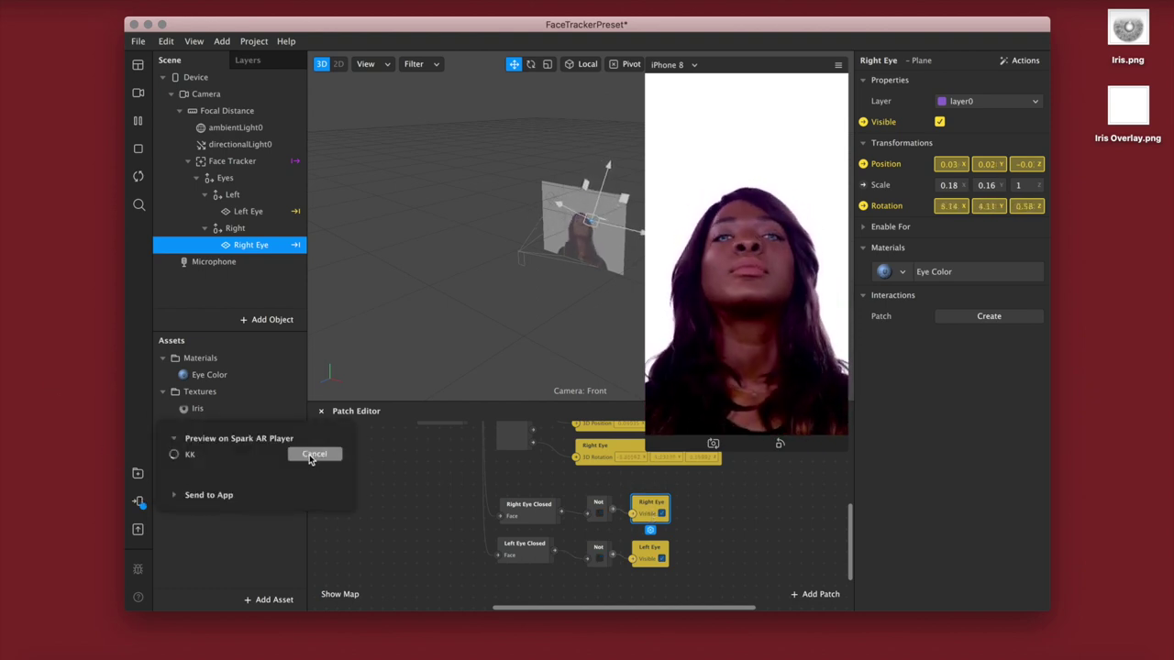
pyautogui.click(314, 455)
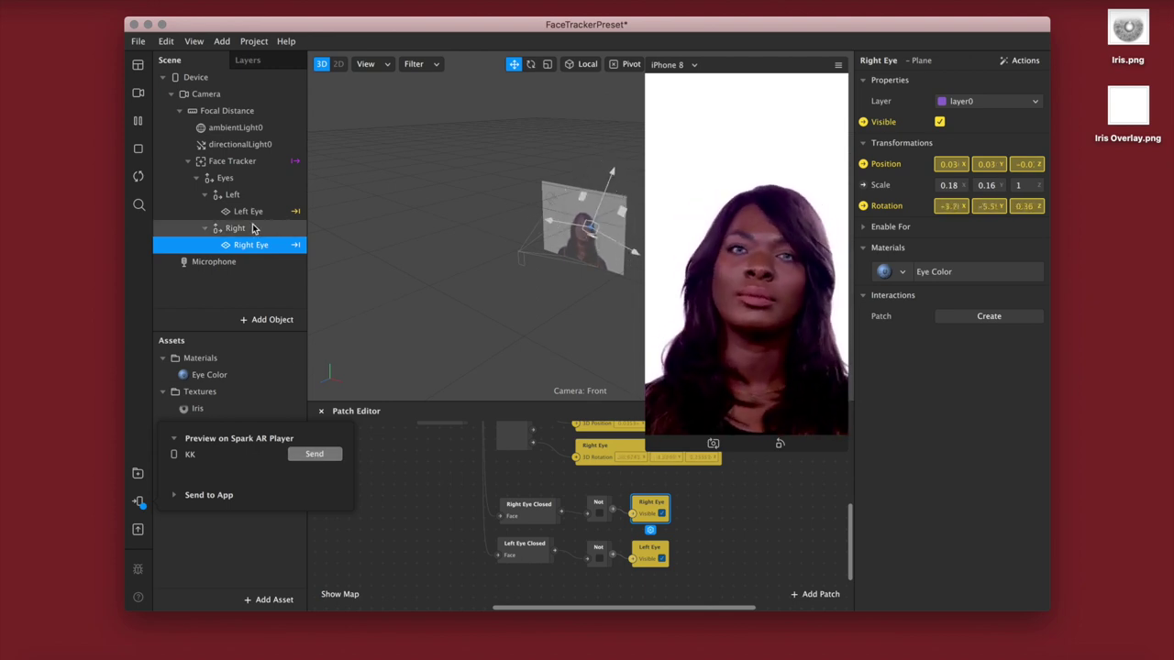
# - Set the Eye Color material's diffuse color saturation to 21% and send the updated effect to Spark AR Player on the phone
pyautogui.click(233, 375)
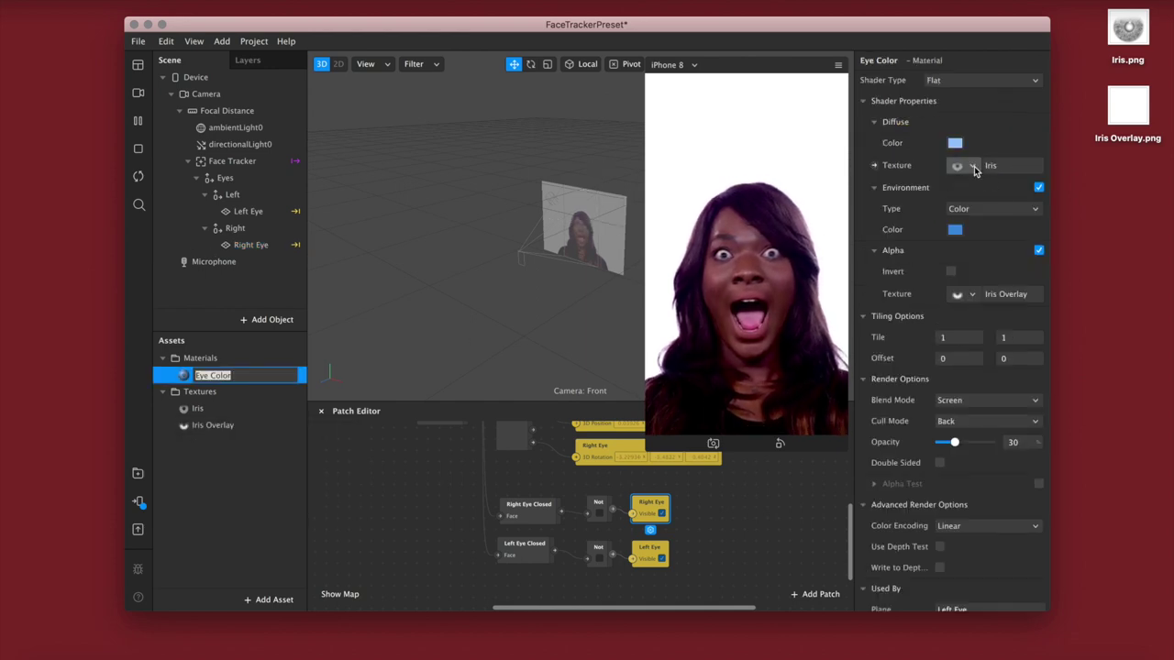
pyautogui.click(956, 144)
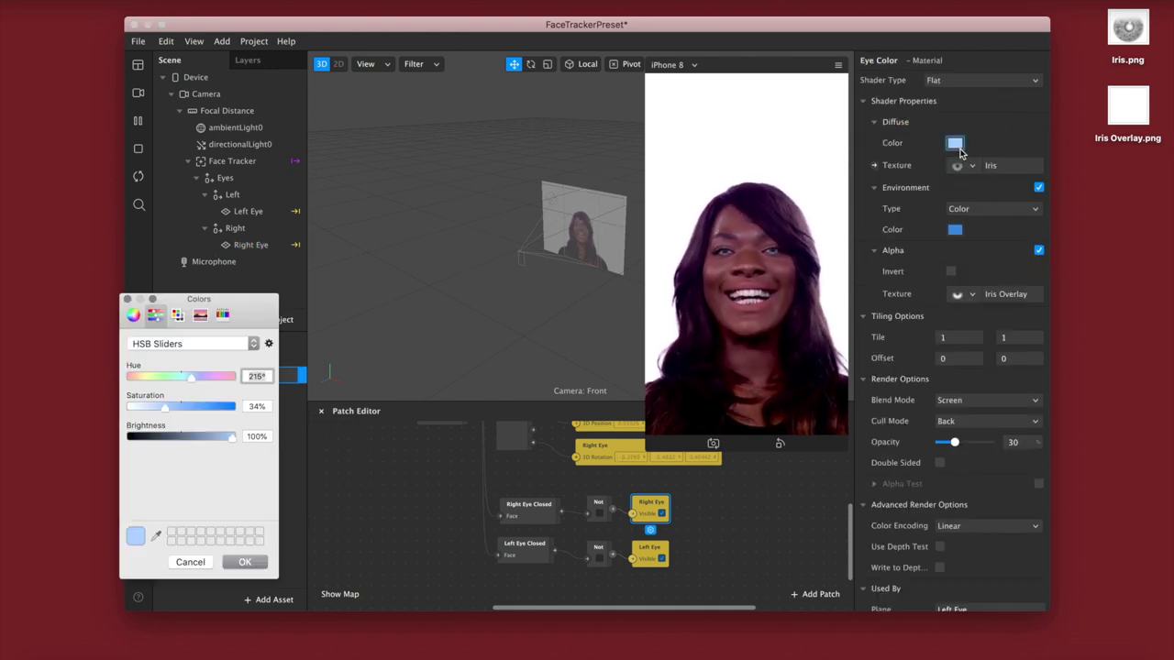
pyautogui.click(156, 409)
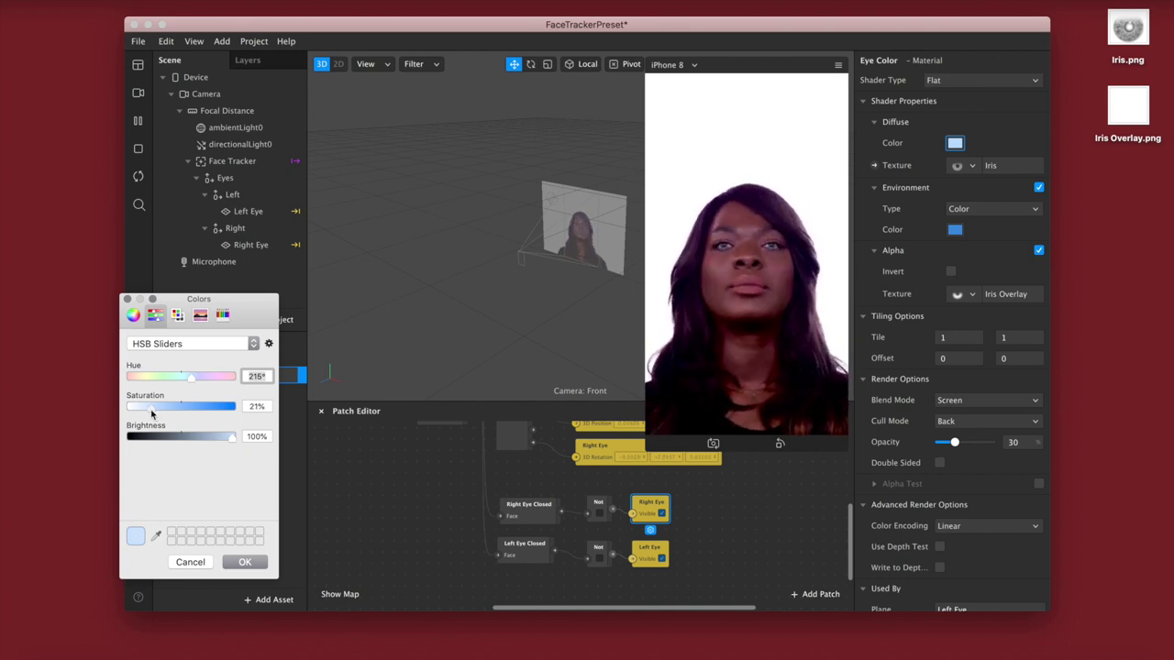
pyautogui.click(244, 562)
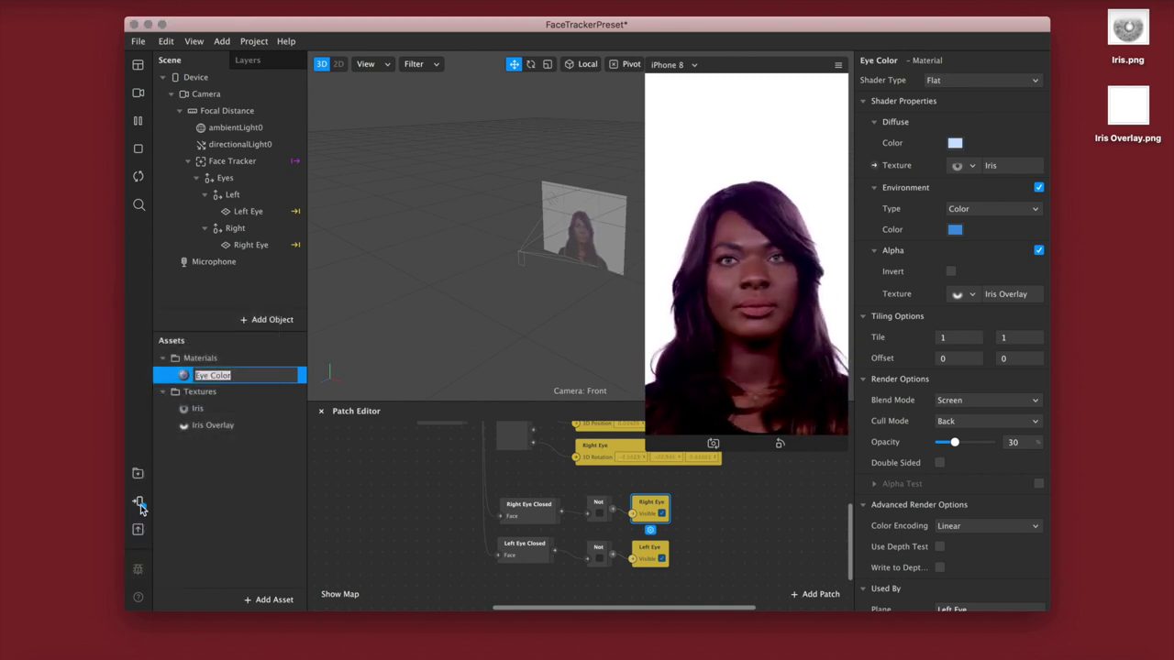
pyautogui.click(139, 502)
pyautogui.click(211, 391)
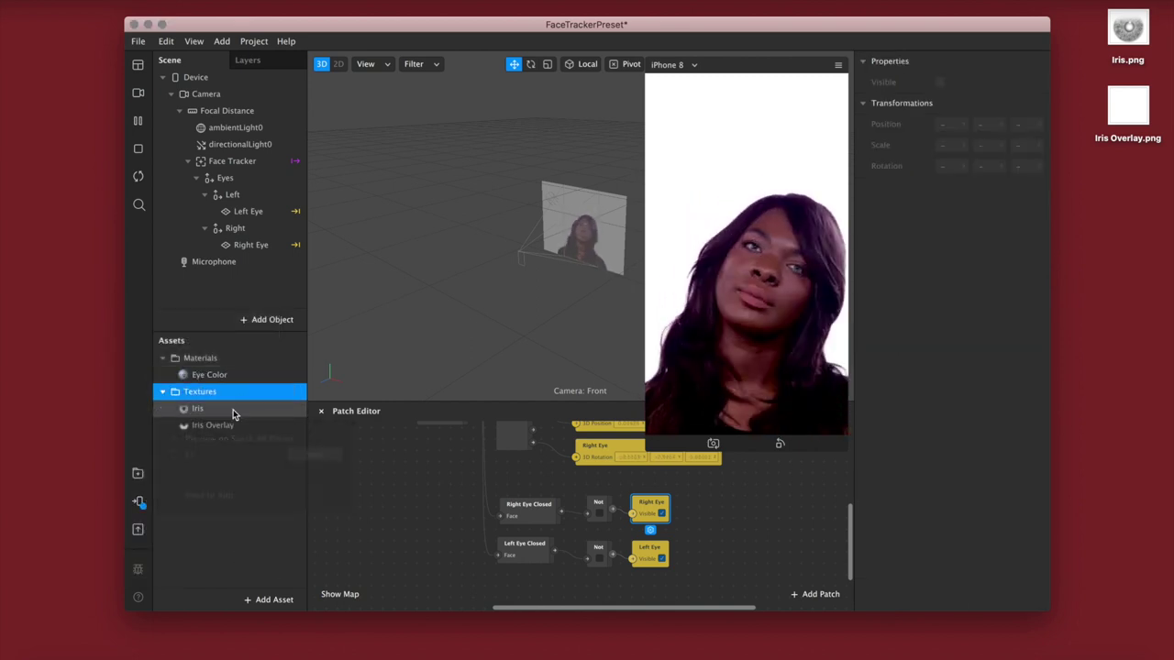
pyautogui.click(139, 502)
pyautogui.click(308, 453)
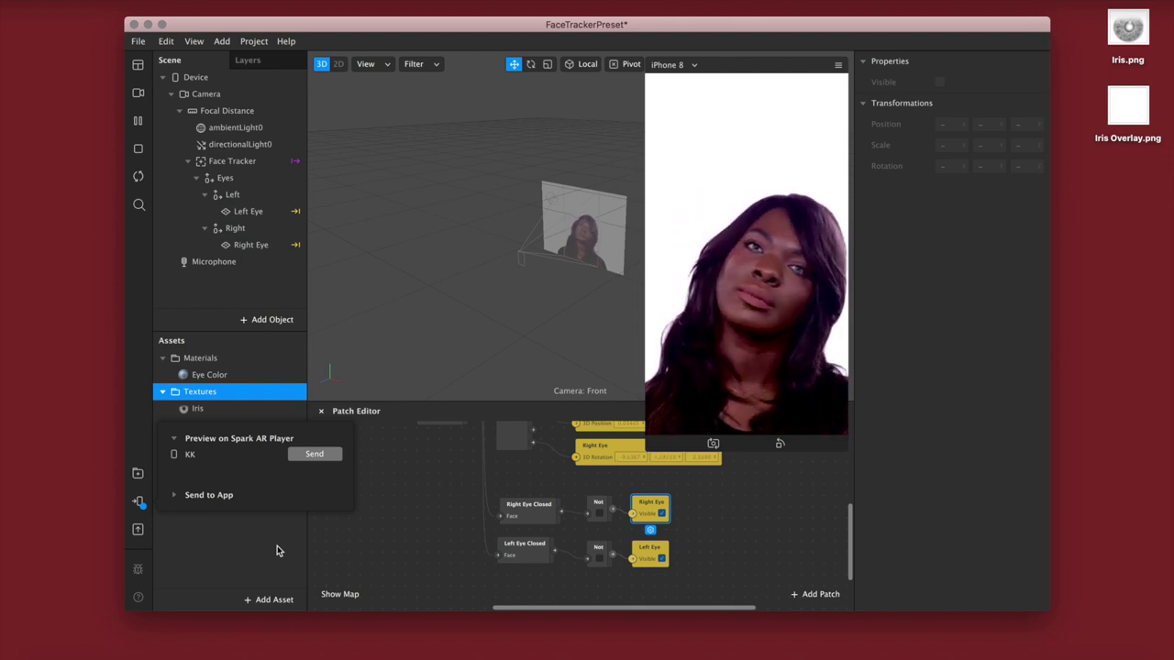
pyautogui.moveTo(1128, 105); pyautogui.dragTo(533, 314)
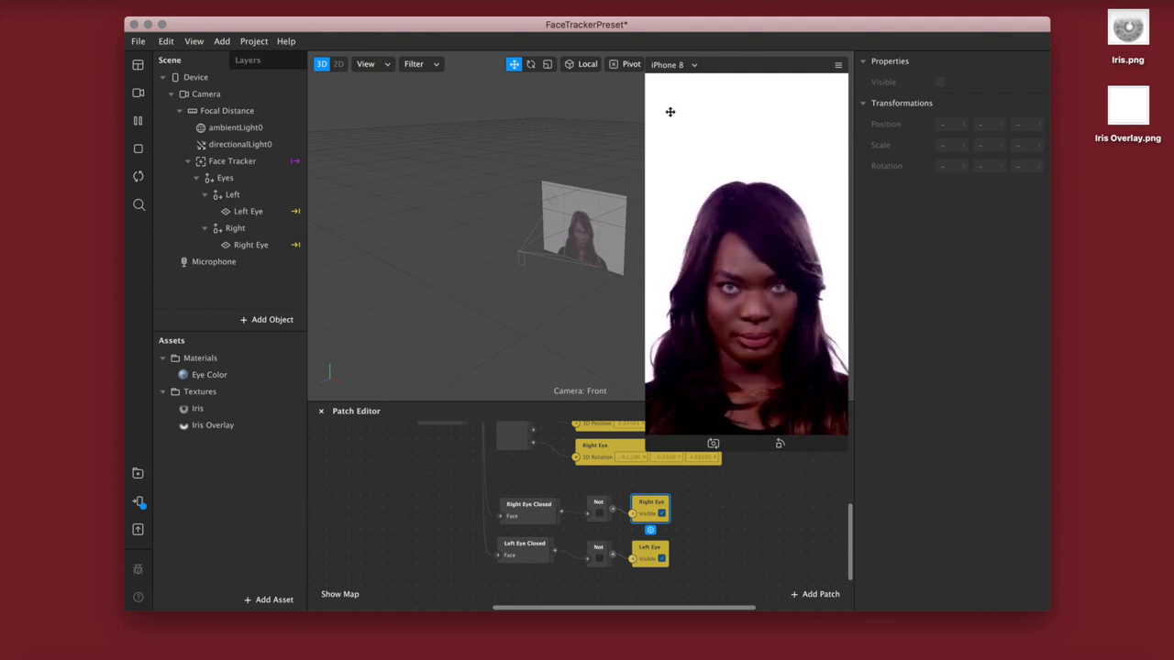
# - Collapse the Left and Right eye groups in the scene and review the Iris, Iris Overlay and Eye Color assets
pyautogui.click(206, 196)
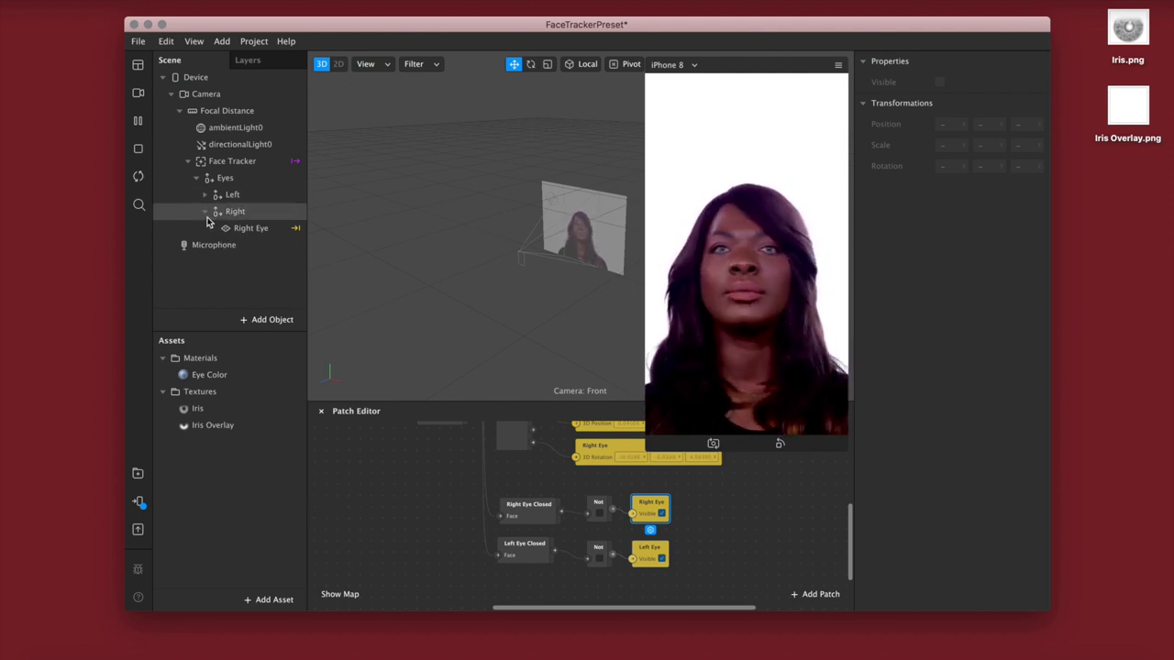
pyautogui.click(205, 213)
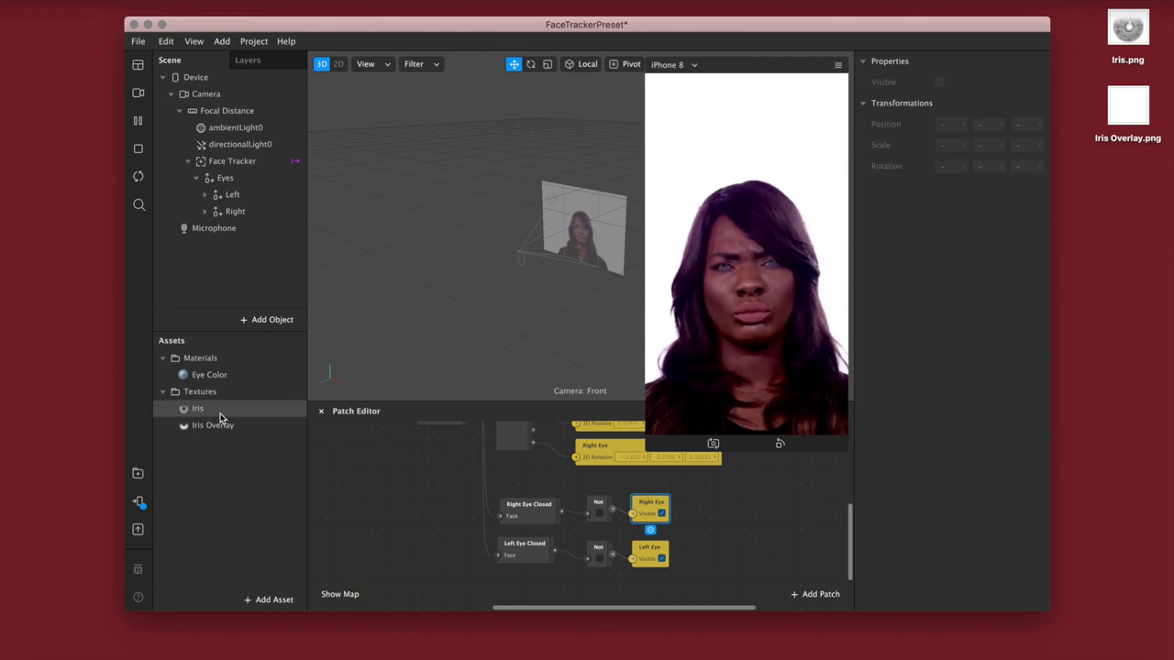
pyautogui.click(220, 411)
pyautogui.click(220, 426)
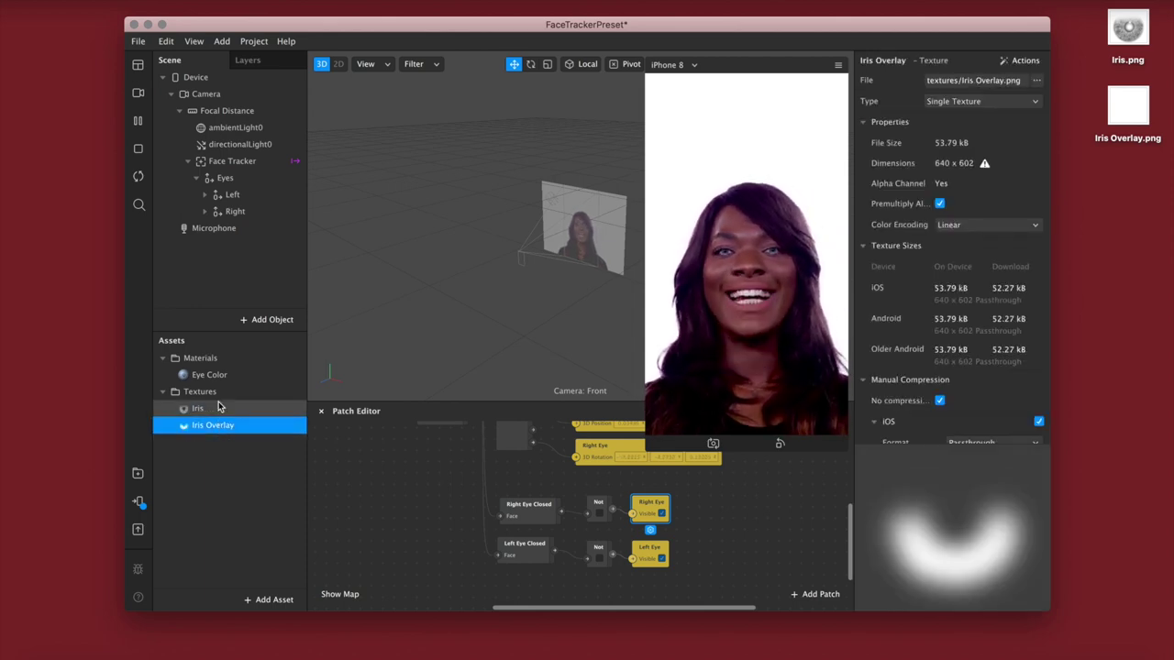
pyautogui.click(218, 408)
pyautogui.click(219, 378)
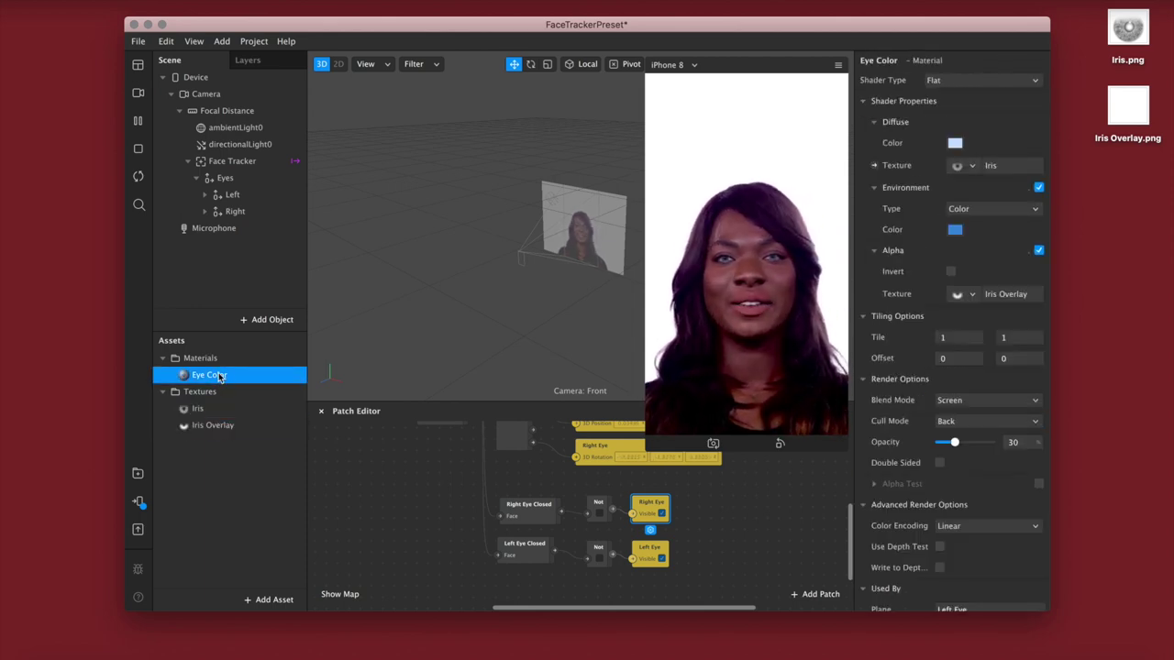
# - Add a face mesh under the Face Tracker and name it Eyeliner
pyautogui.click(226, 162)
pyautogui.rightClick(225, 162)
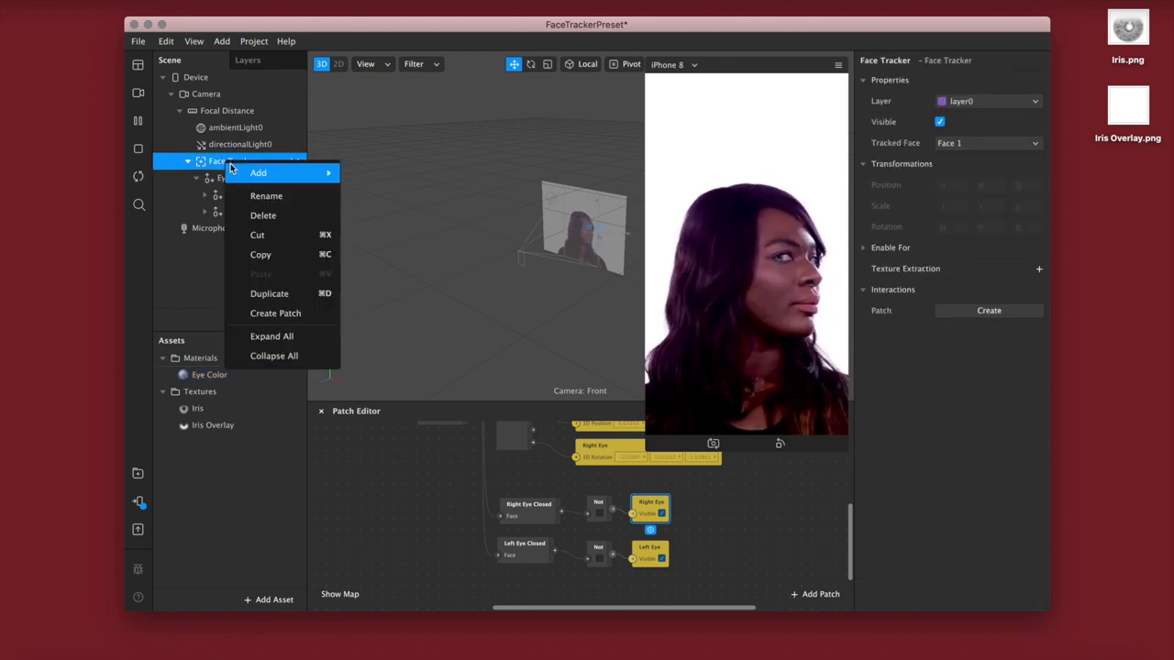
pyautogui.moveTo(302, 172)
pyautogui.click(443, 314)
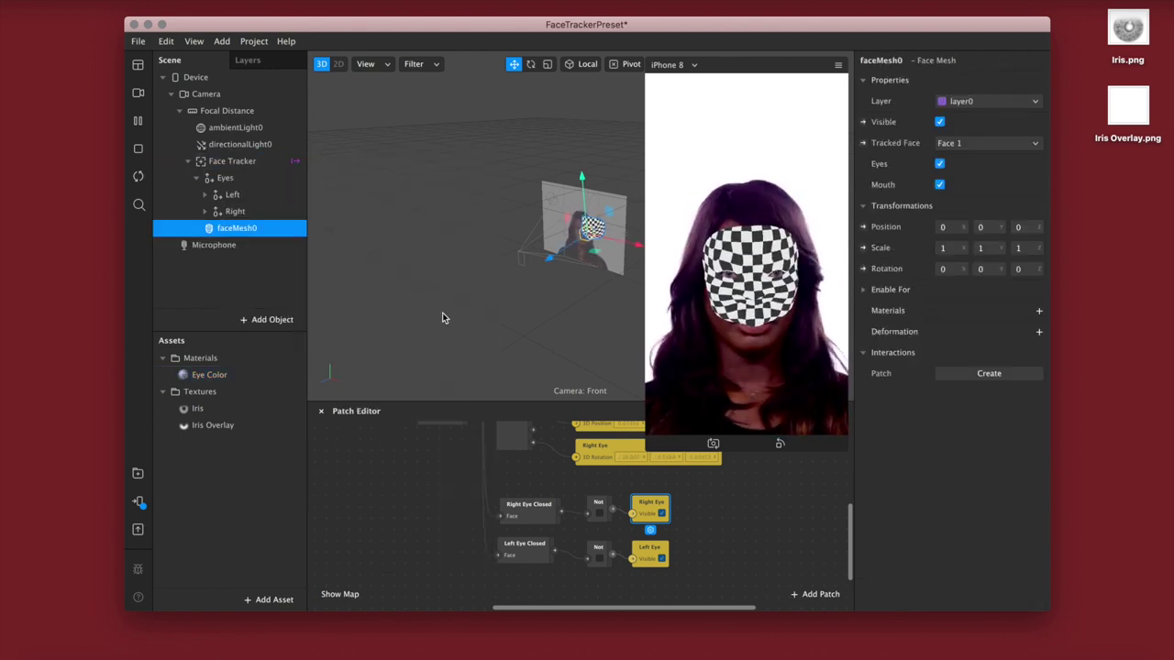
pyautogui.doubleClick(242, 230)
pyautogui.write('Eyeliner')
pyautogui.press('Return')
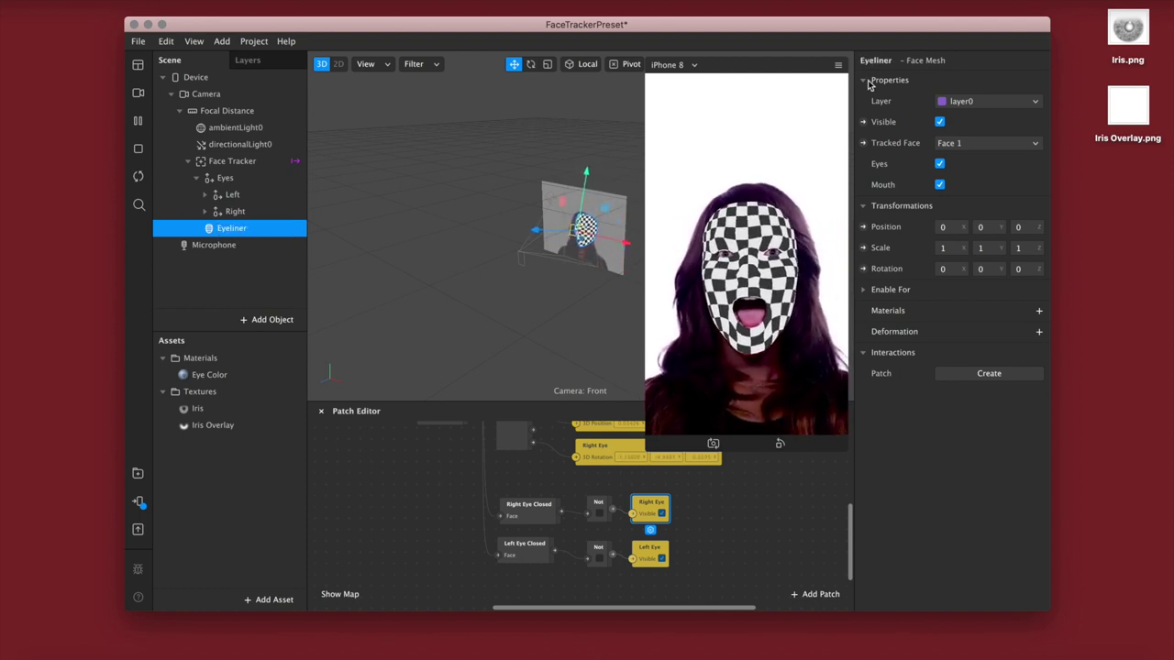
# - Rename the new face mesh under the Face Tracker as Retouch
pyautogui.doubleClick(234, 229)
pyautogui.write('Re')
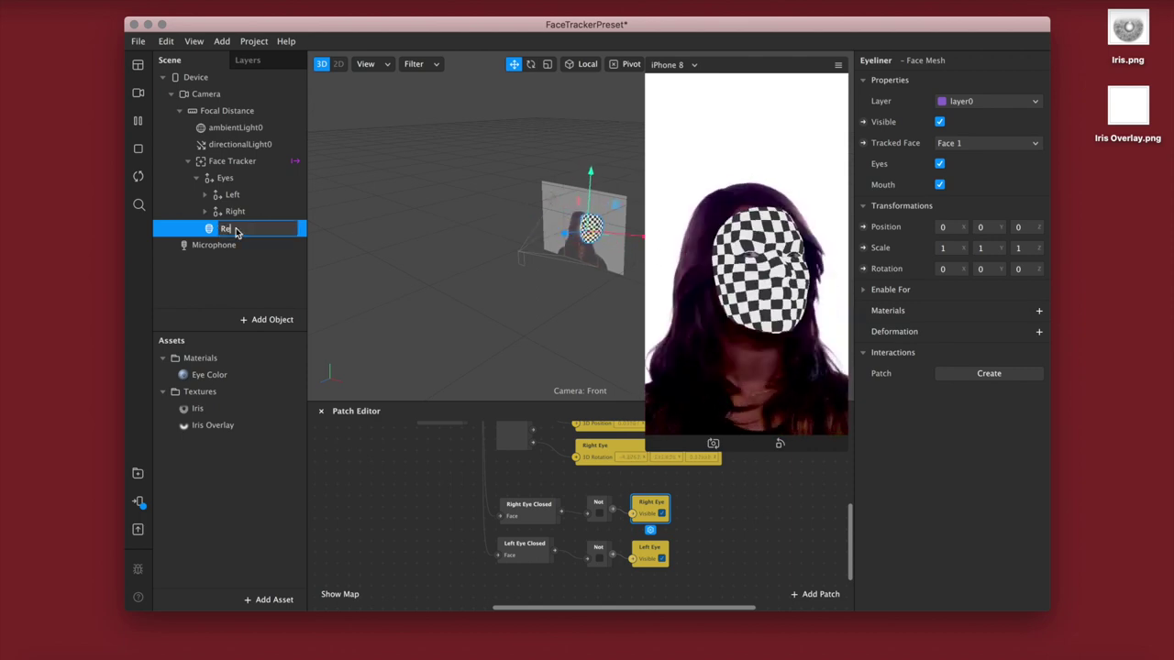
pyautogui.write('ye')
pyautogui.press('BackSpace')
pyautogui.press('BackSpace')
pyautogui.press('BackSpace')
pyautogui.write('touch')
pyautogui.press('Return')
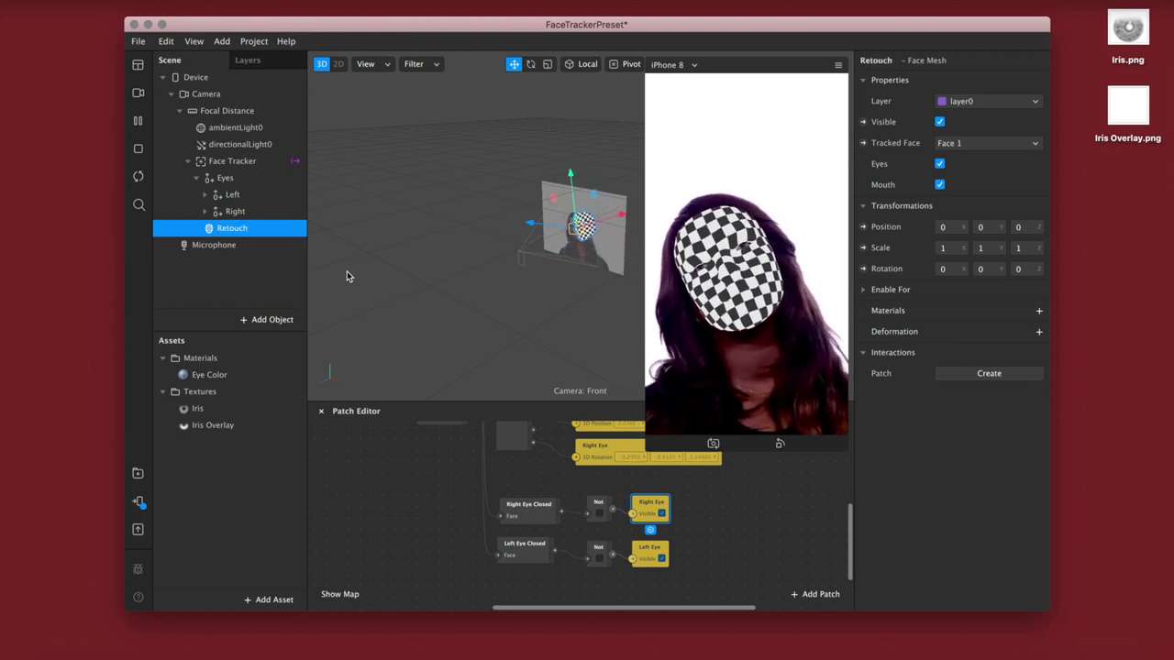
# - Assign a new material named Retouch, using the Retouching shader type, to the Retouch face mesh
pyautogui.click(1039, 312)
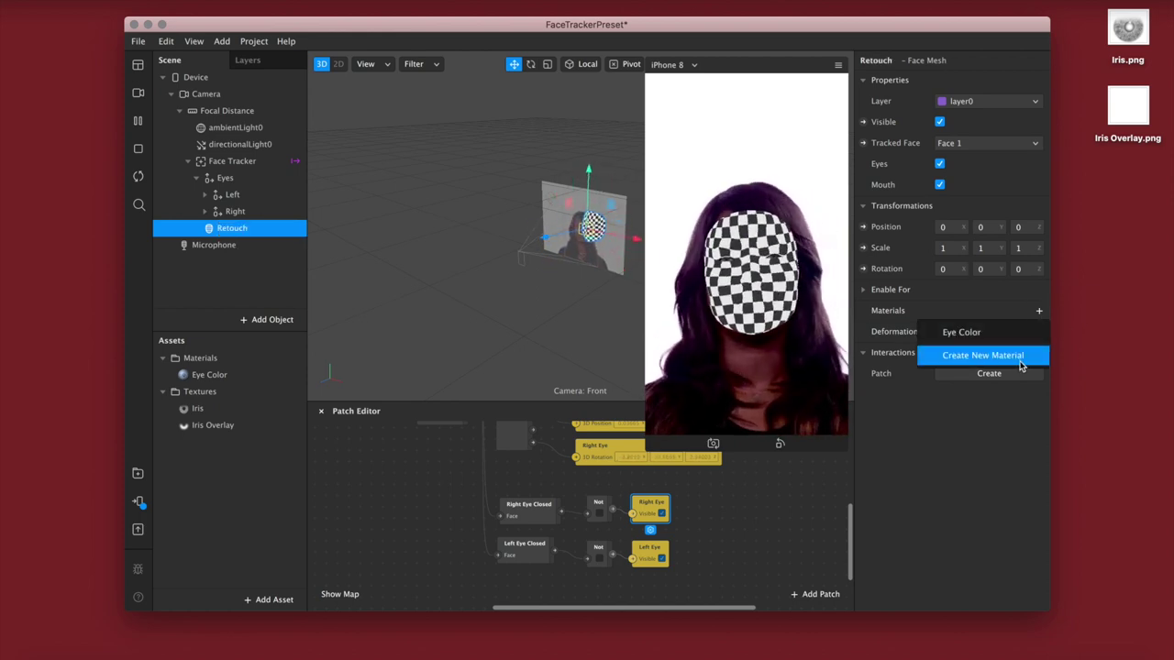
pyautogui.click(970, 356)
pyautogui.doubleClick(231, 392)
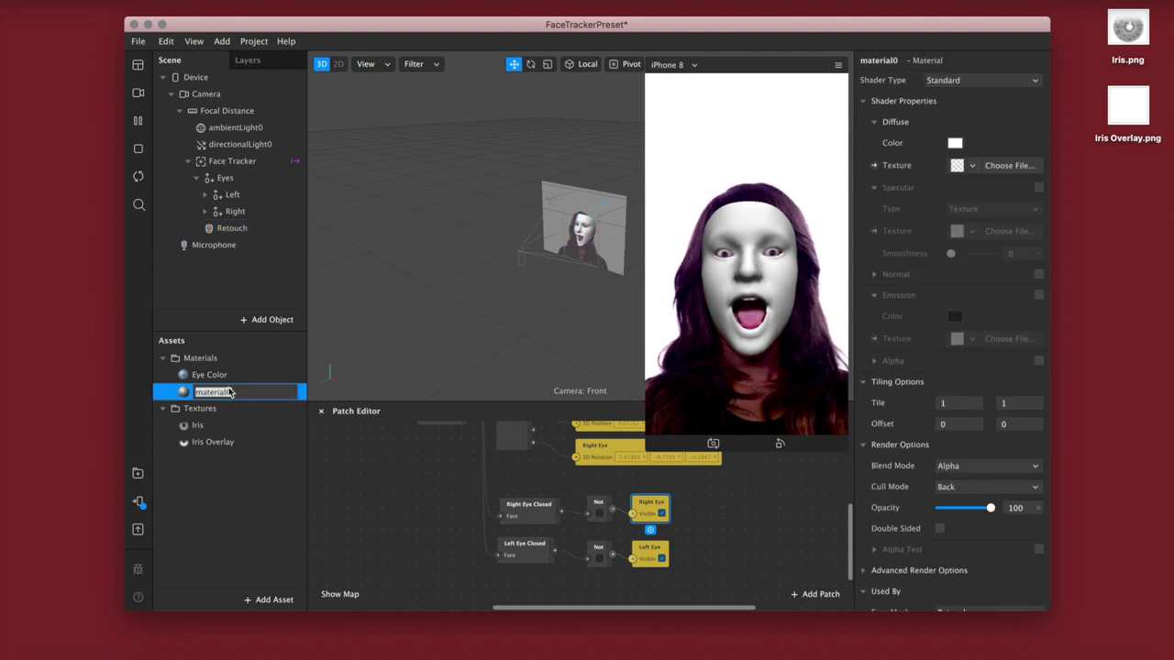
pyautogui.write('Retouc')
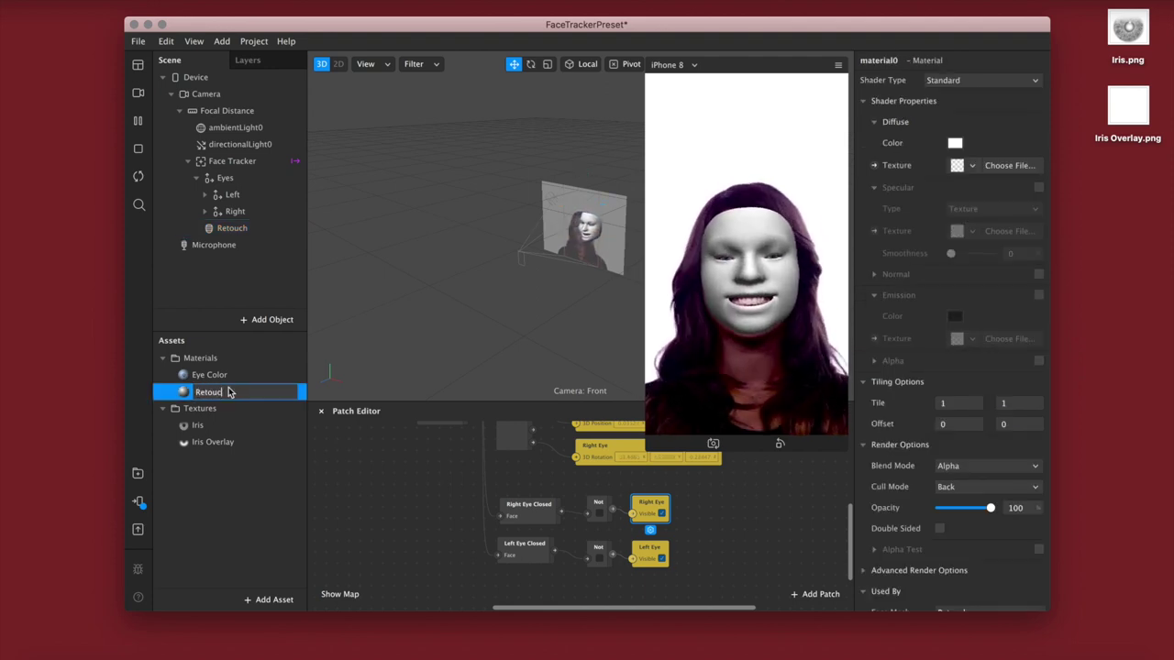
pyautogui.write('h')
pyautogui.press('Return')
pyautogui.click(959, 81)
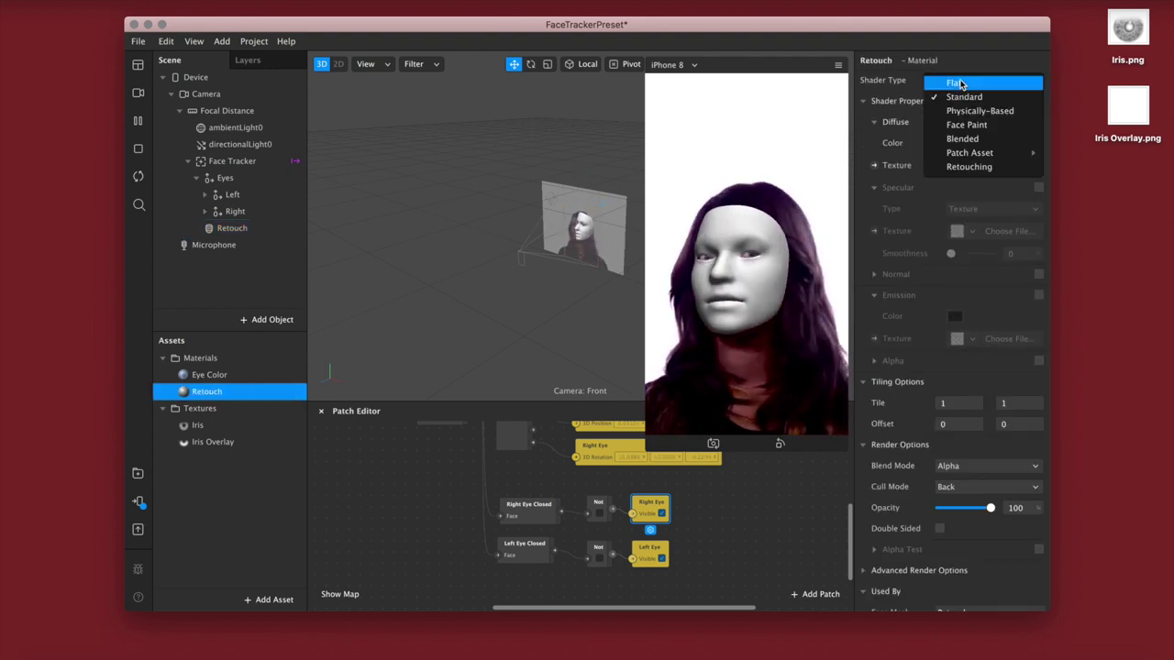
pyautogui.click(980, 166)
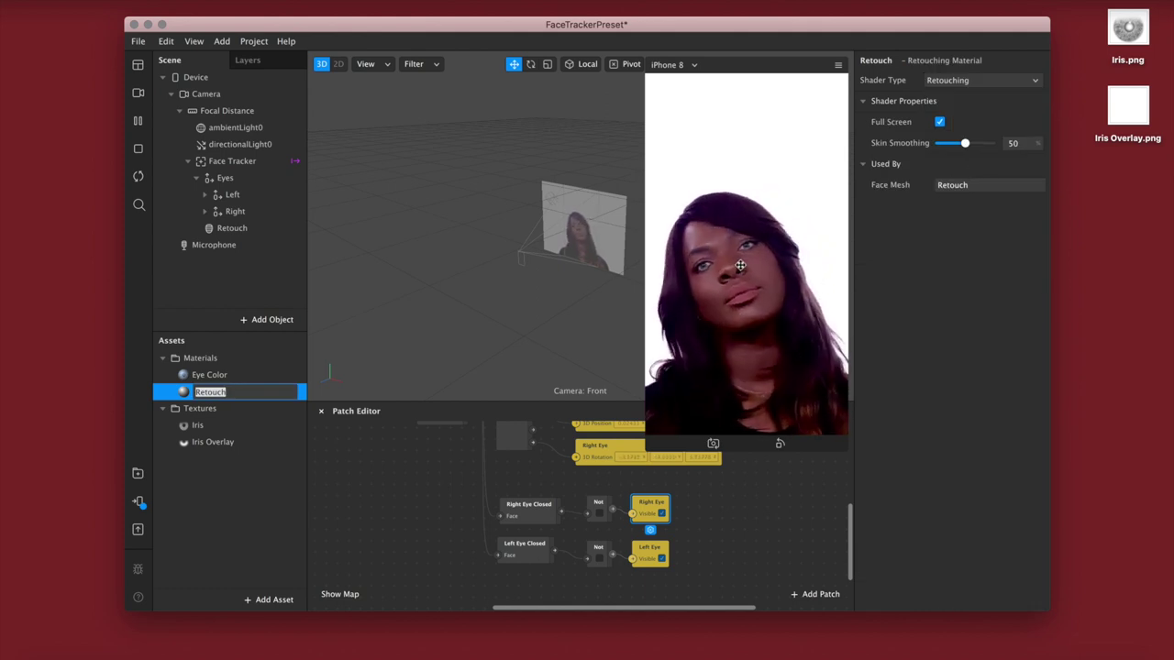
# - Add a second face mesh under the Face Tracker and name it Eyeliner
pyautogui.click(232, 228)
pyautogui.click(232, 160)
pyautogui.rightClick(237, 162)
pyautogui.moveTo(284, 174)
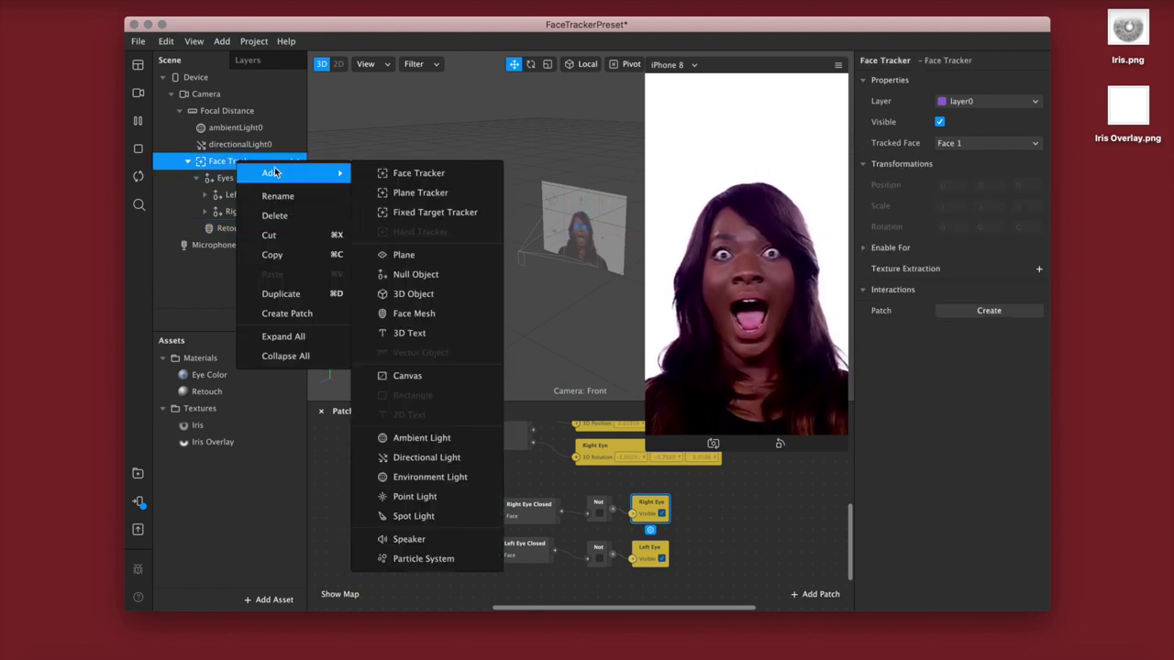
pyautogui.click(427, 315)
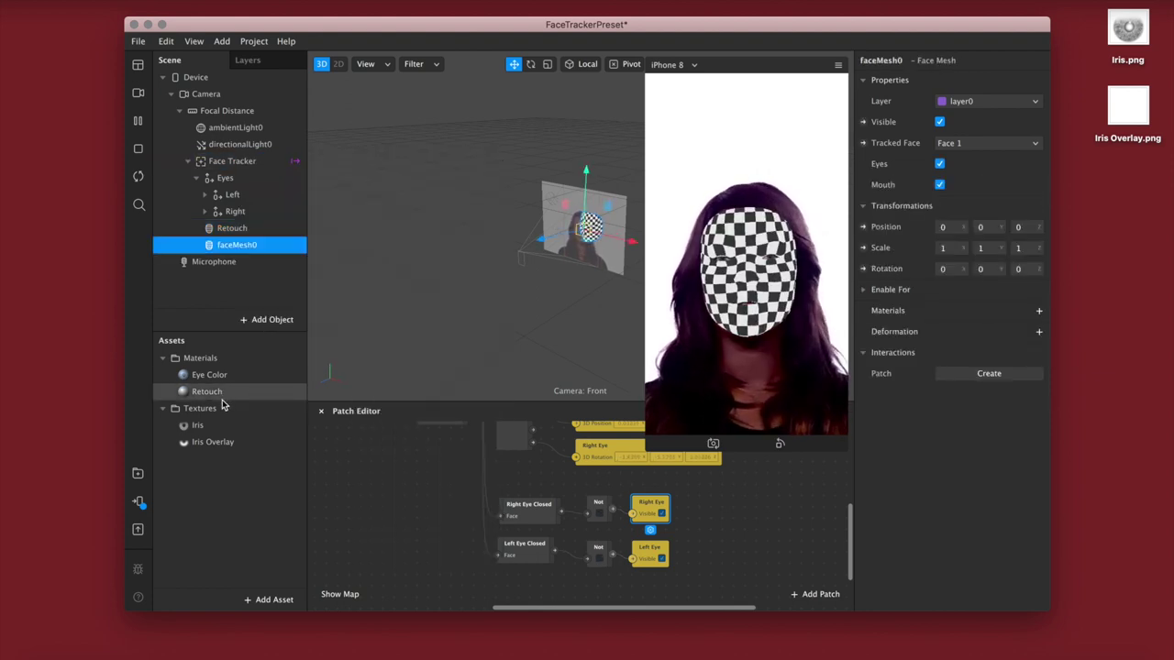
pyautogui.doubleClick(241, 245)
pyautogui.write('Eyeliner')
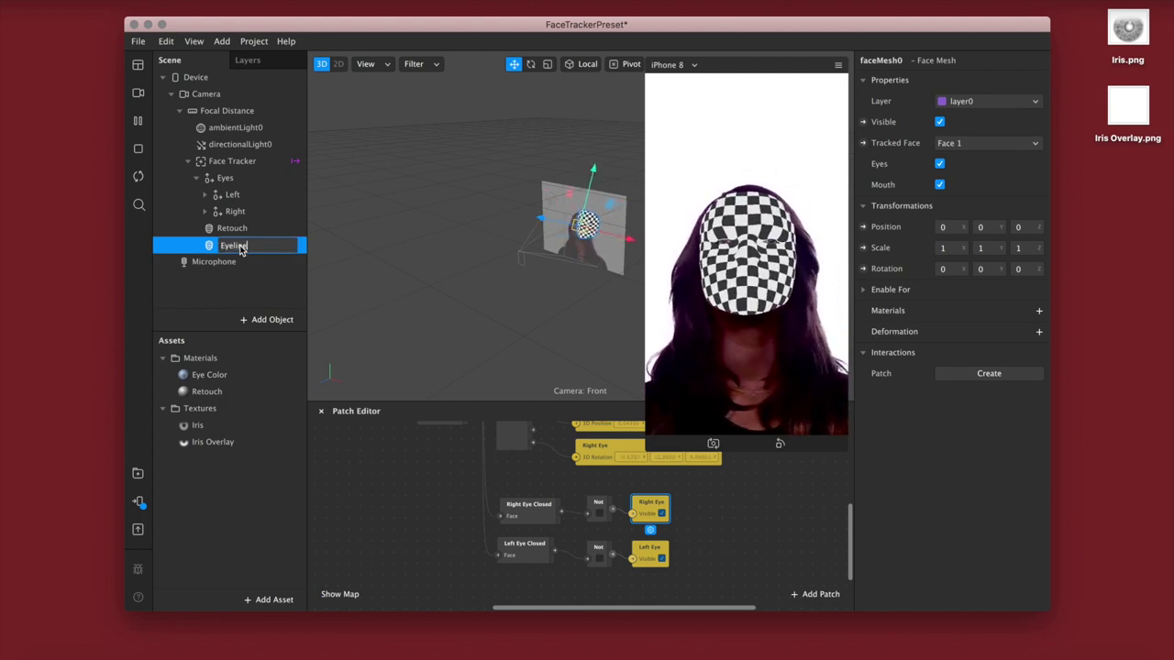
pyautogui.press('Return')
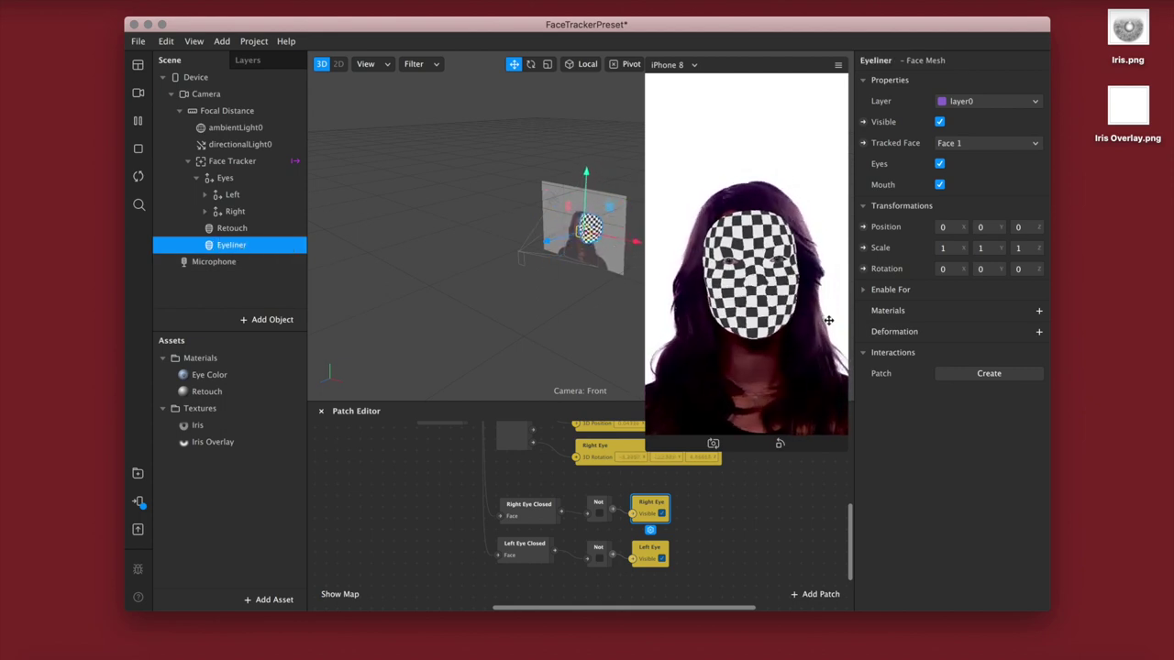
# - Assign a new material named Eyeliner, using the Flat shader type, to the Eyeliner face mesh
pyautogui.click(1038, 311)
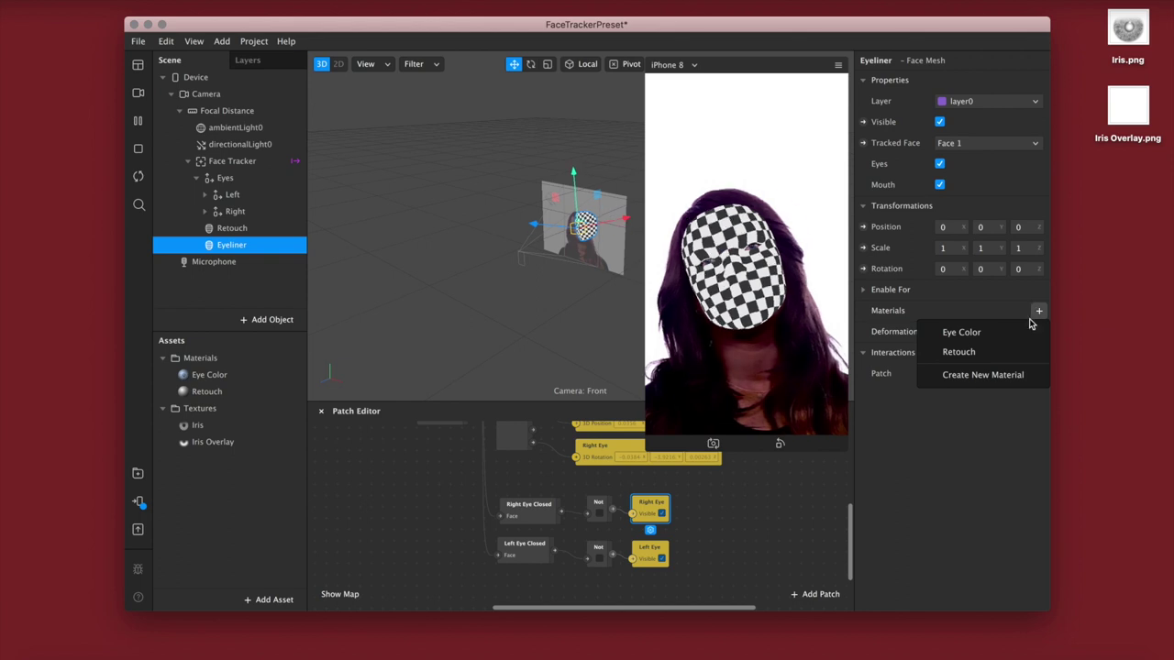
pyautogui.click(981, 375)
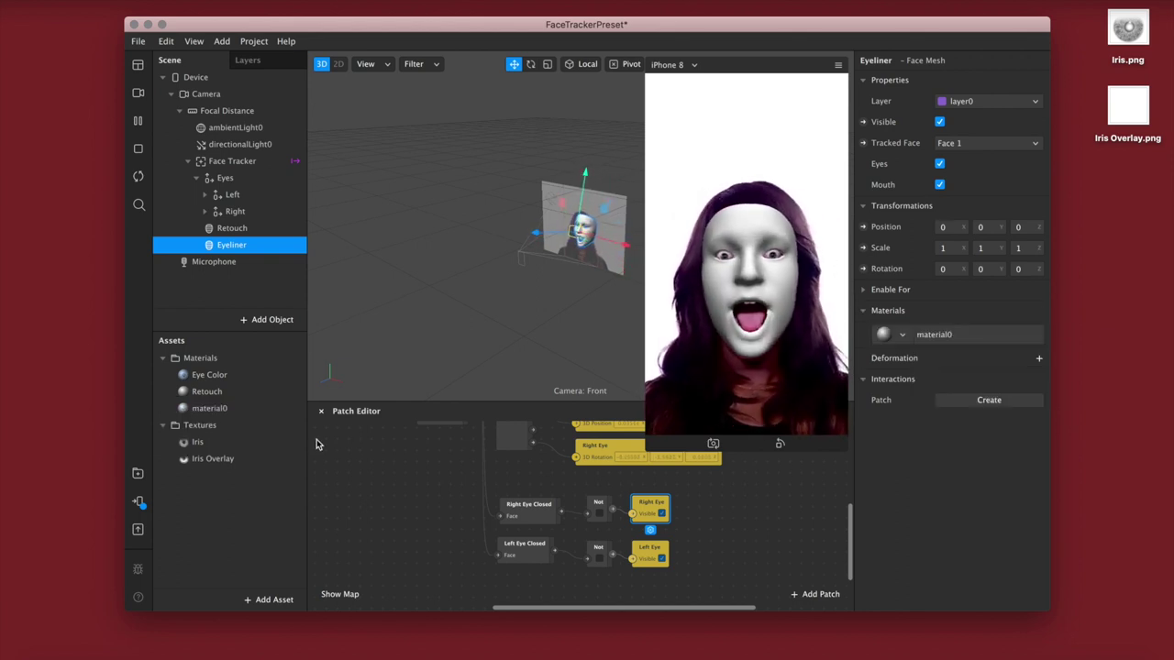
pyautogui.doubleClick(217, 409)
pyautogui.write('E')
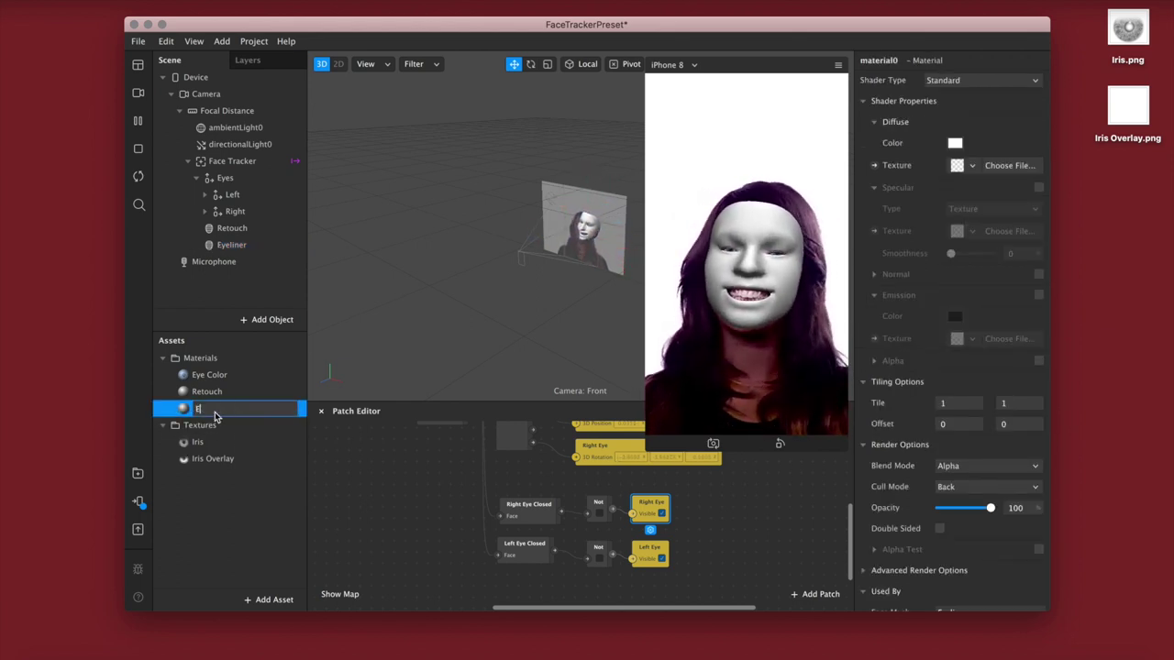
pyautogui.write('yeliner')
pyautogui.press('Return')
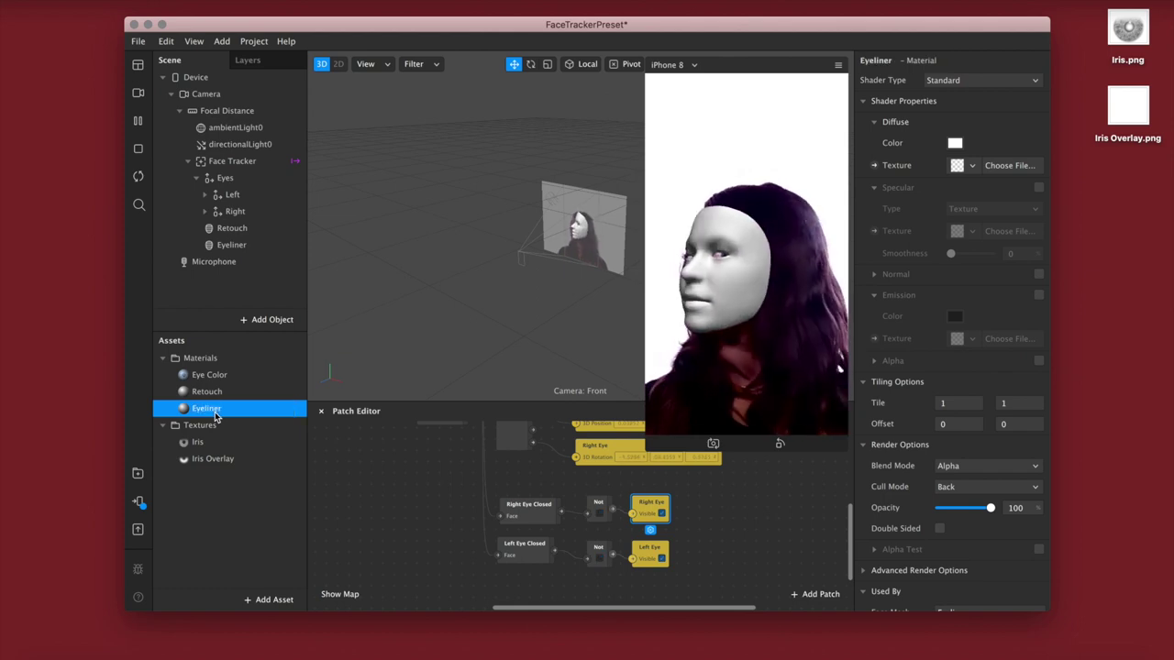
pyautogui.click(955, 83)
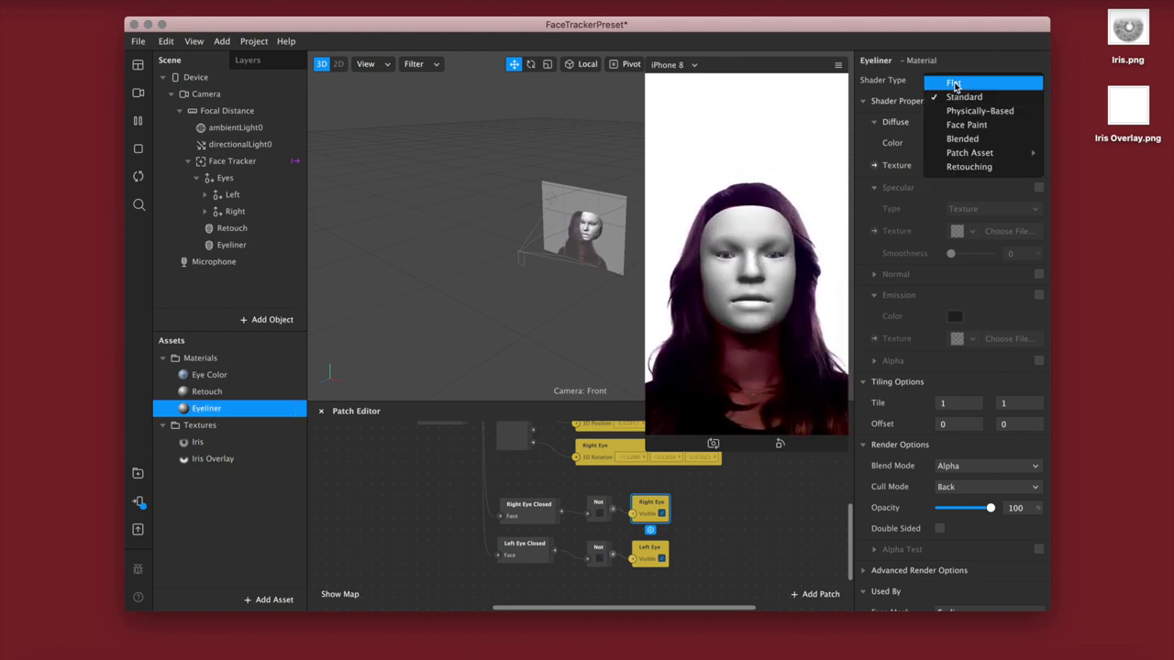
pyautogui.click(955, 84)
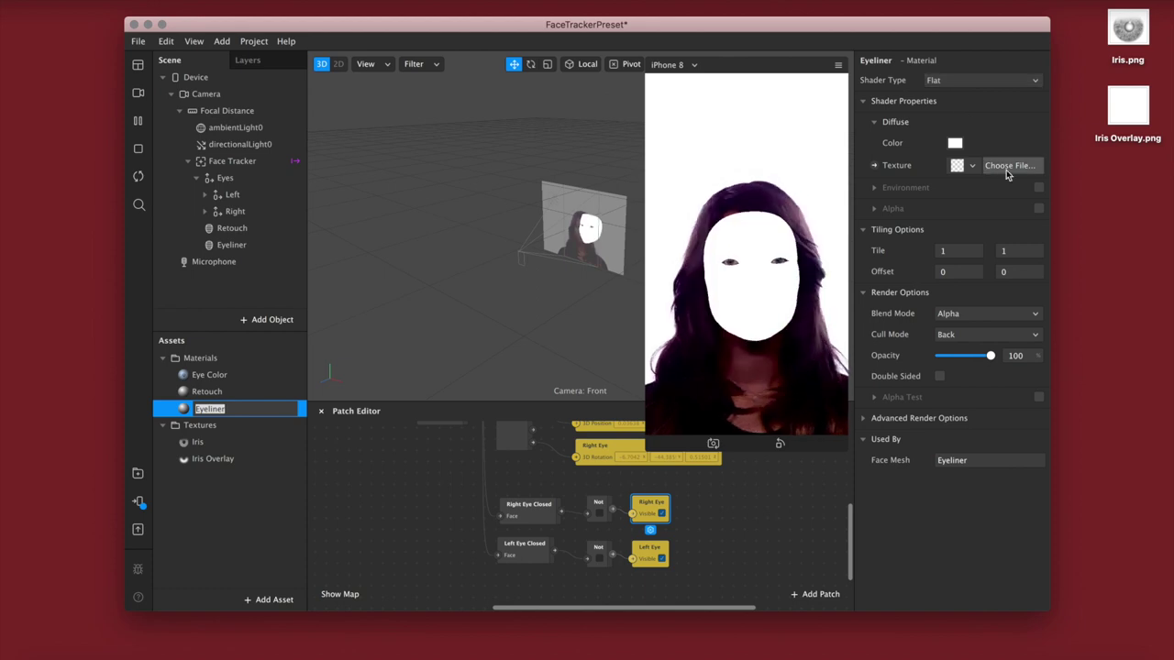
# - Expand the Eyeliner material's advanced render options and load Eyeliner.png from the FILTERS folder as its diffuse texture
pyautogui.click(863, 418)
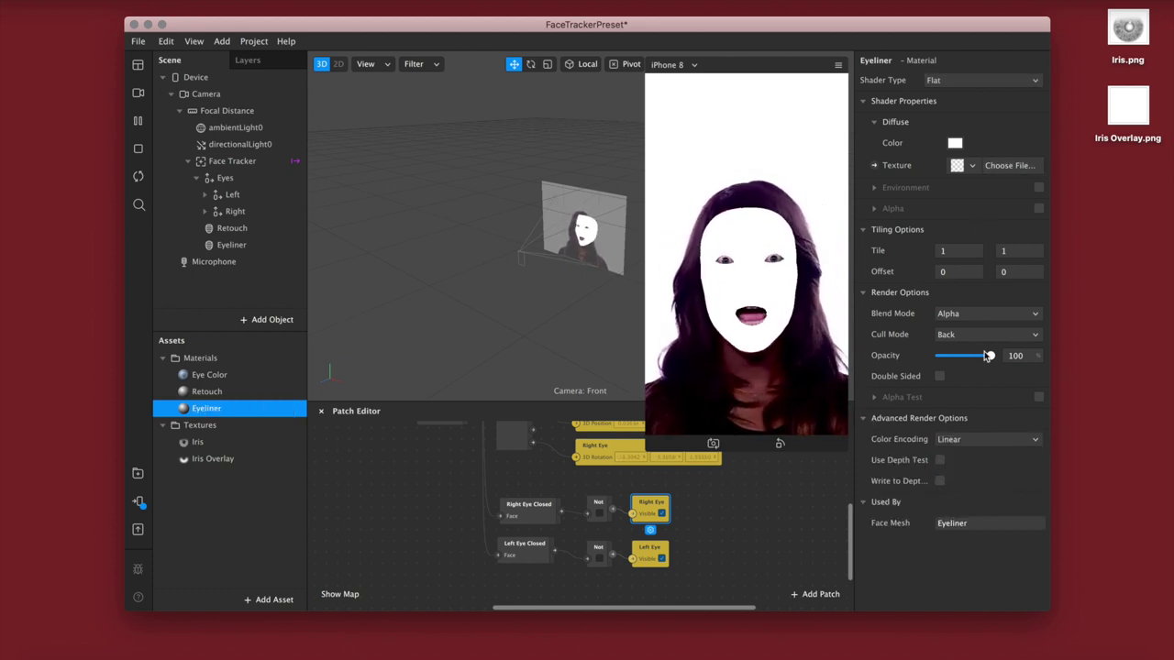
pyautogui.click(1018, 167)
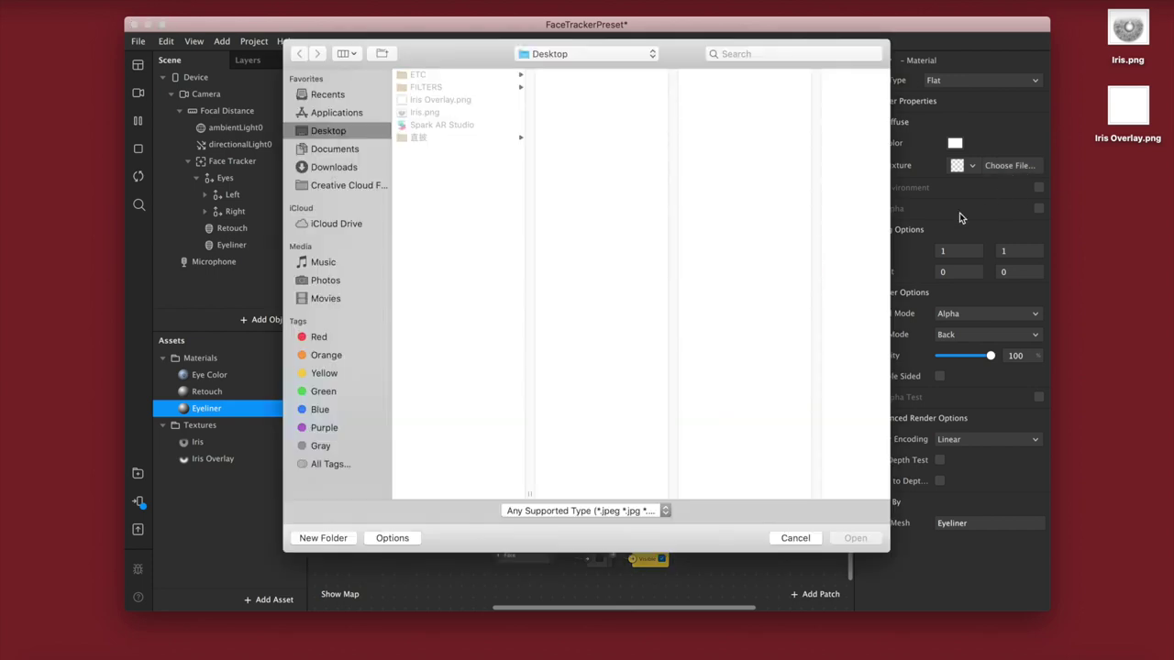
pyautogui.click(428, 87)
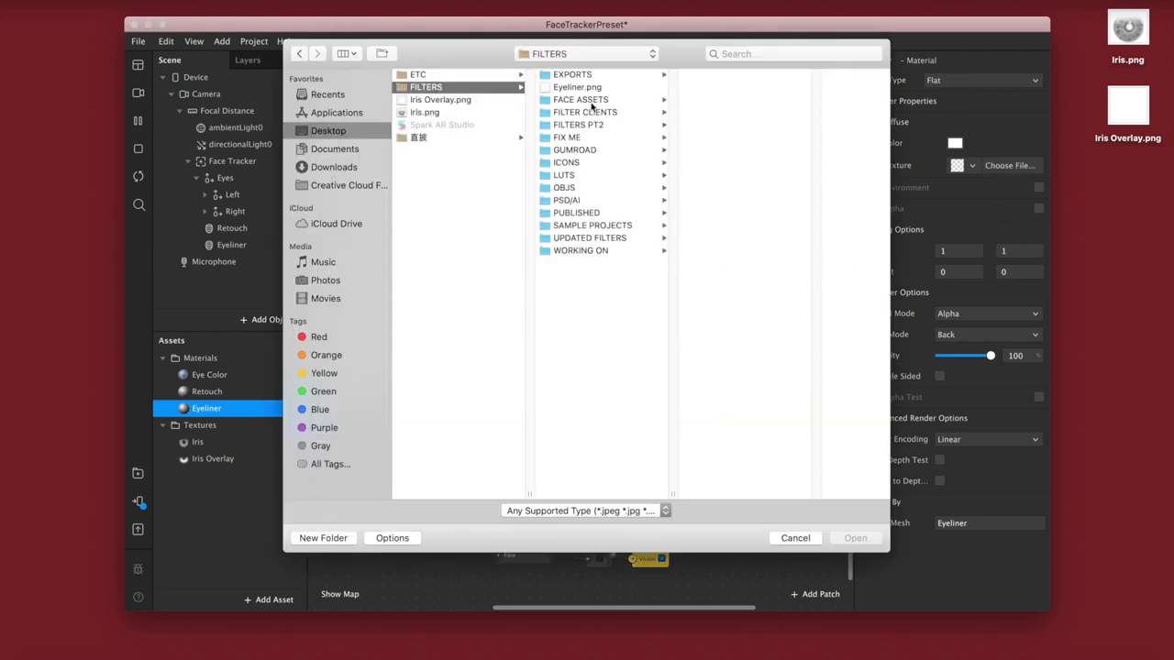
pyautogui.doubleClick(587, 88)
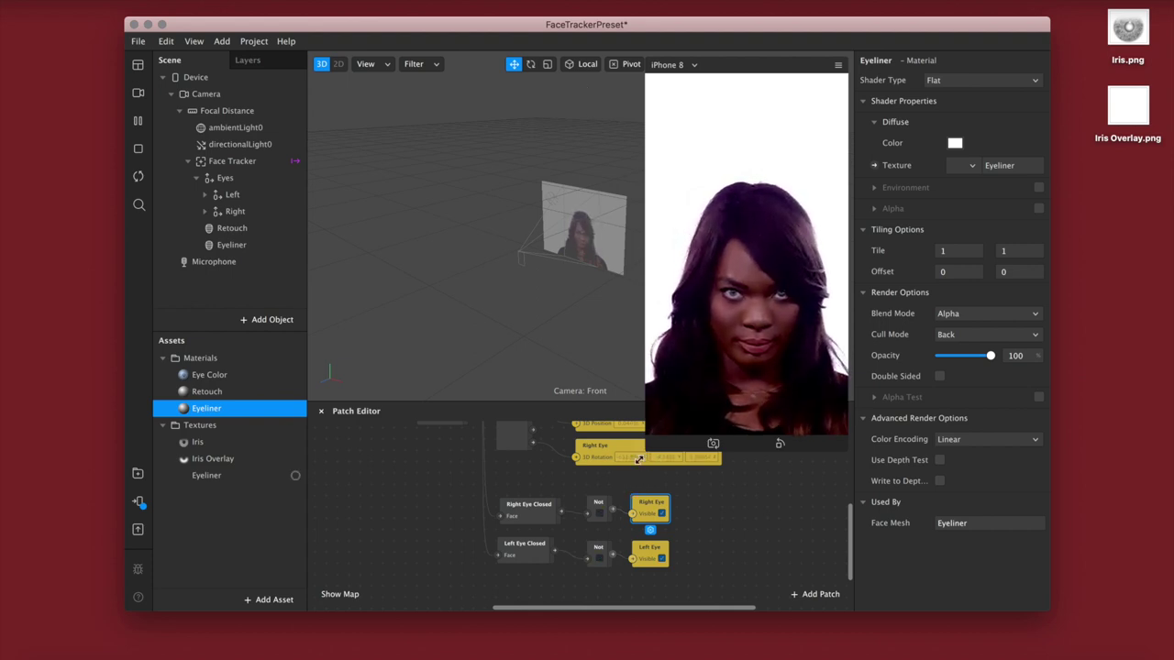
# - Enlarge the device preview and set the Eyeliner texture to no compression
pyautogui.moveTo(639, 458); pyautogui.dragTo(578, 570)
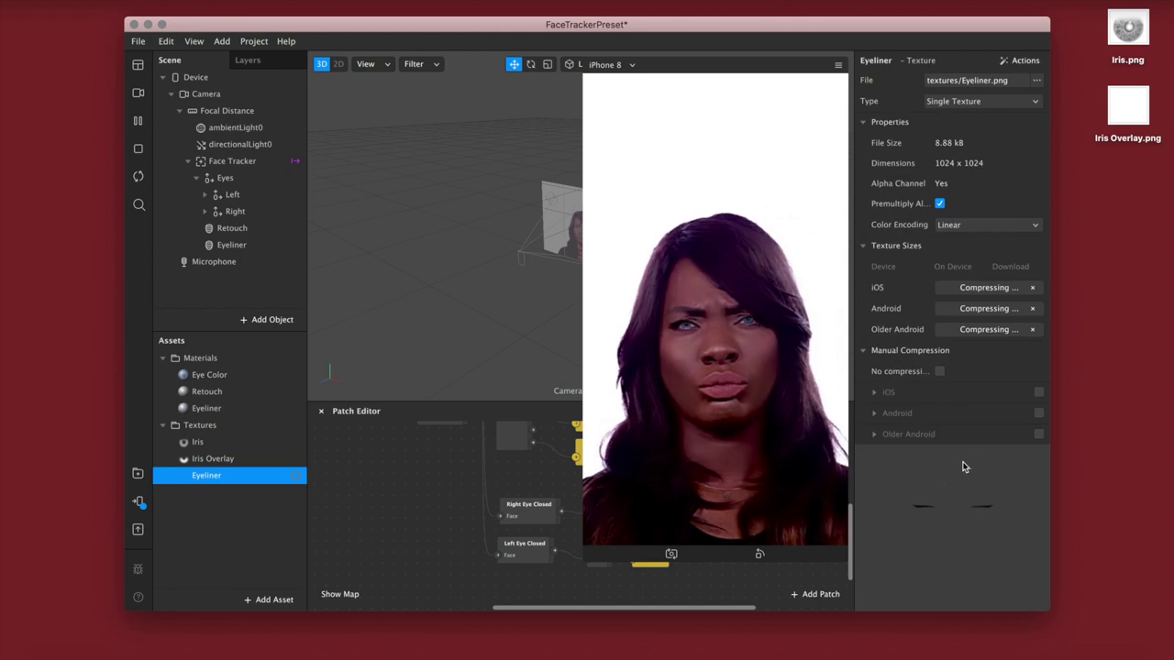
pyautogui.click(939, 371)
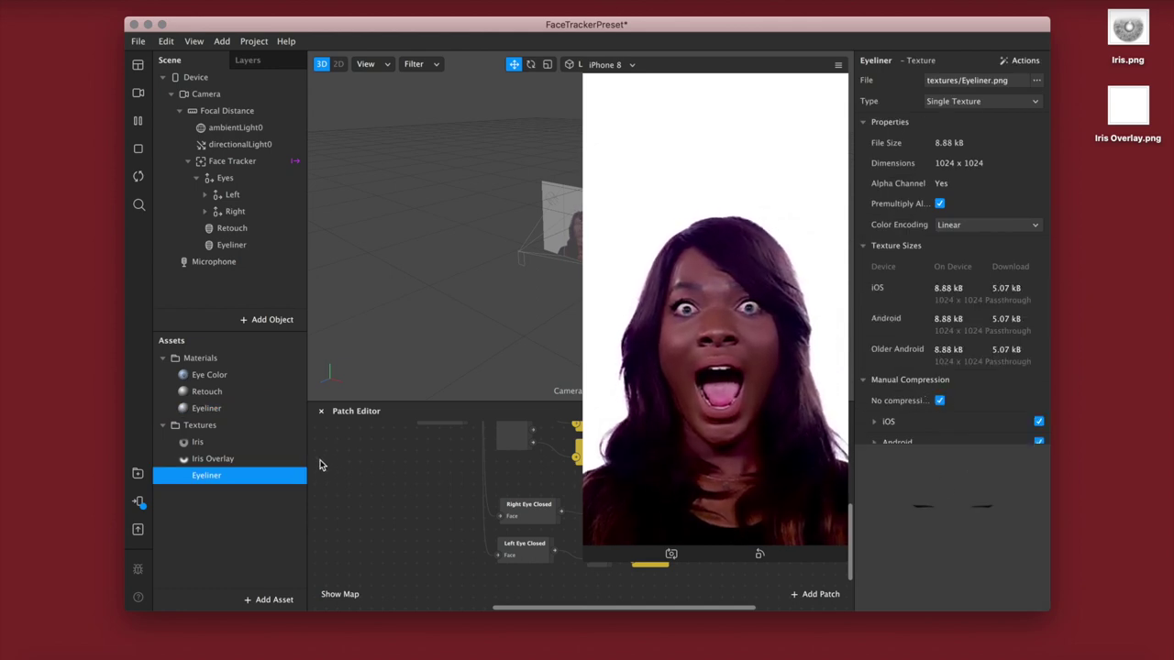
# - Turn off Eyes for the Eyeliner face mesh and send the updated effect to Spark AR Player on the phone
pyautogui.click(217, 409)
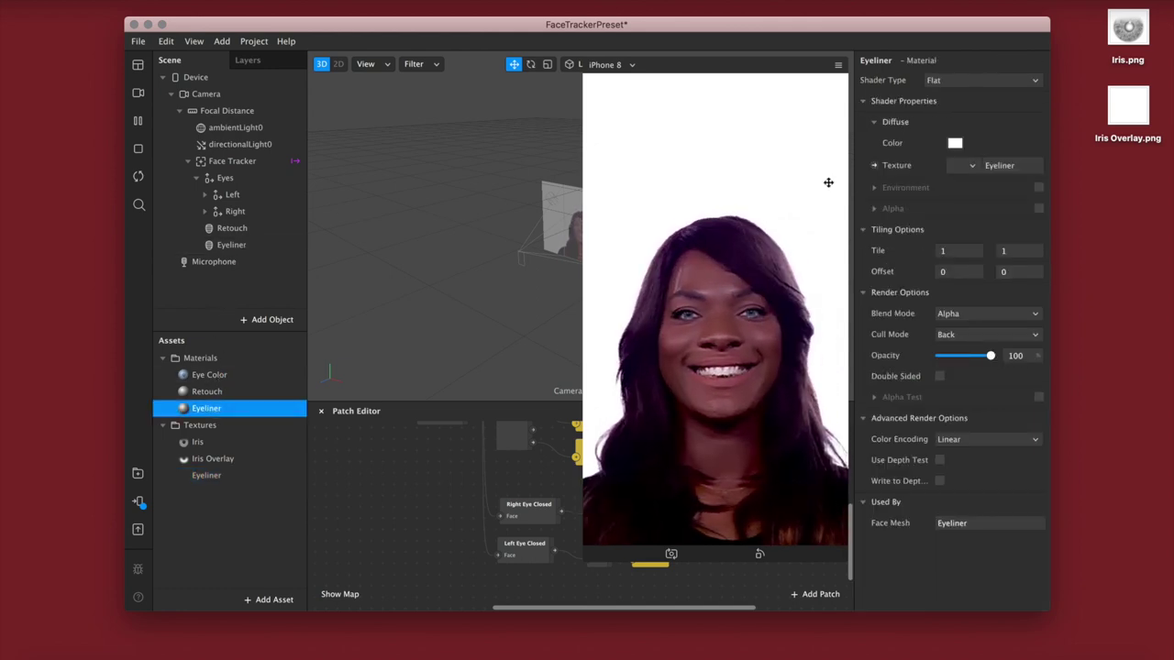
pyautogui.click(255, 245)
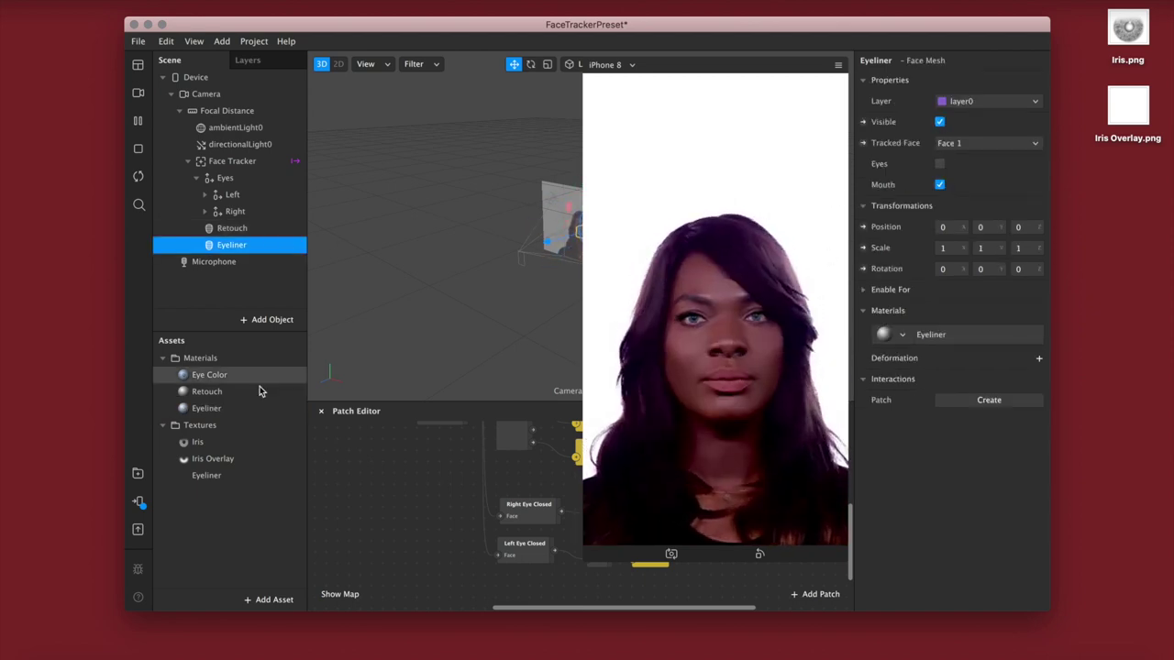
pyautogui.click(138, 504)
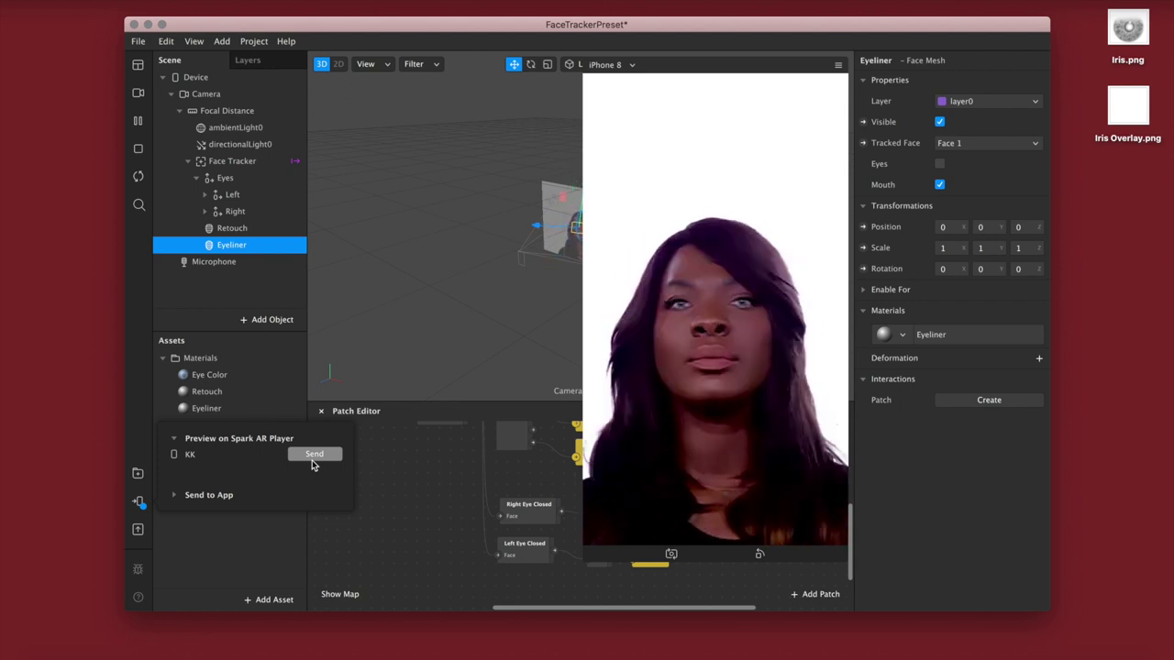
# - Switch to Photoshop and open faceFeminine.jpg from the Desktop's FILTERS > FACE ASSETS > Textures folder
pyautogui.click(626, 657)
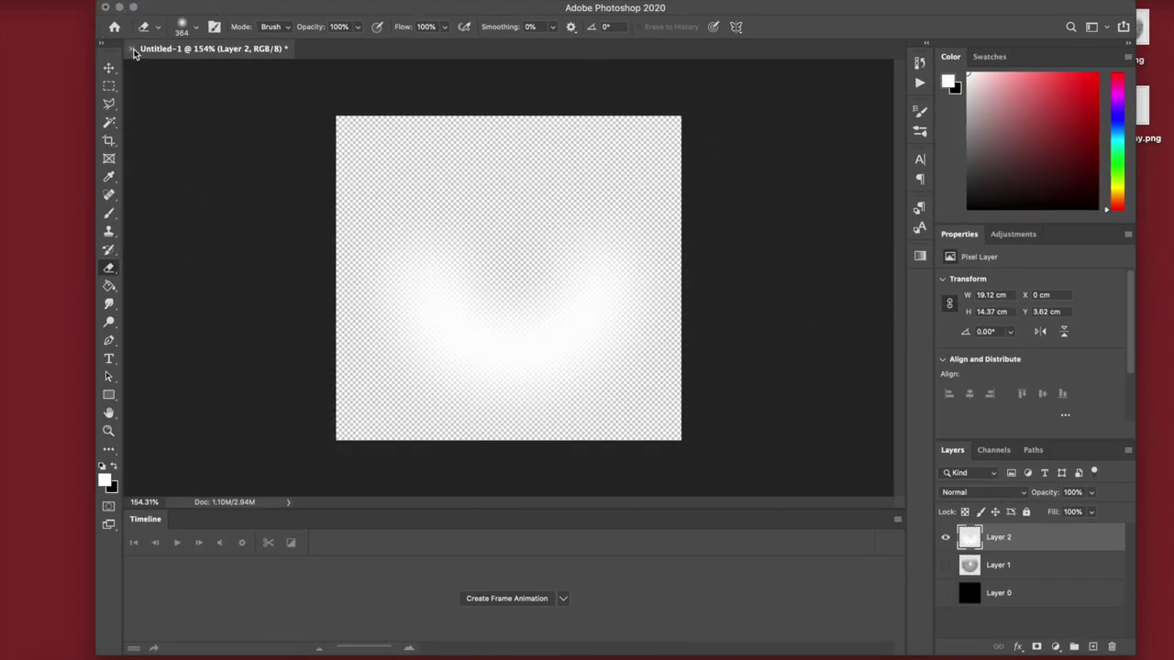
pyautogui.click(115, 1)
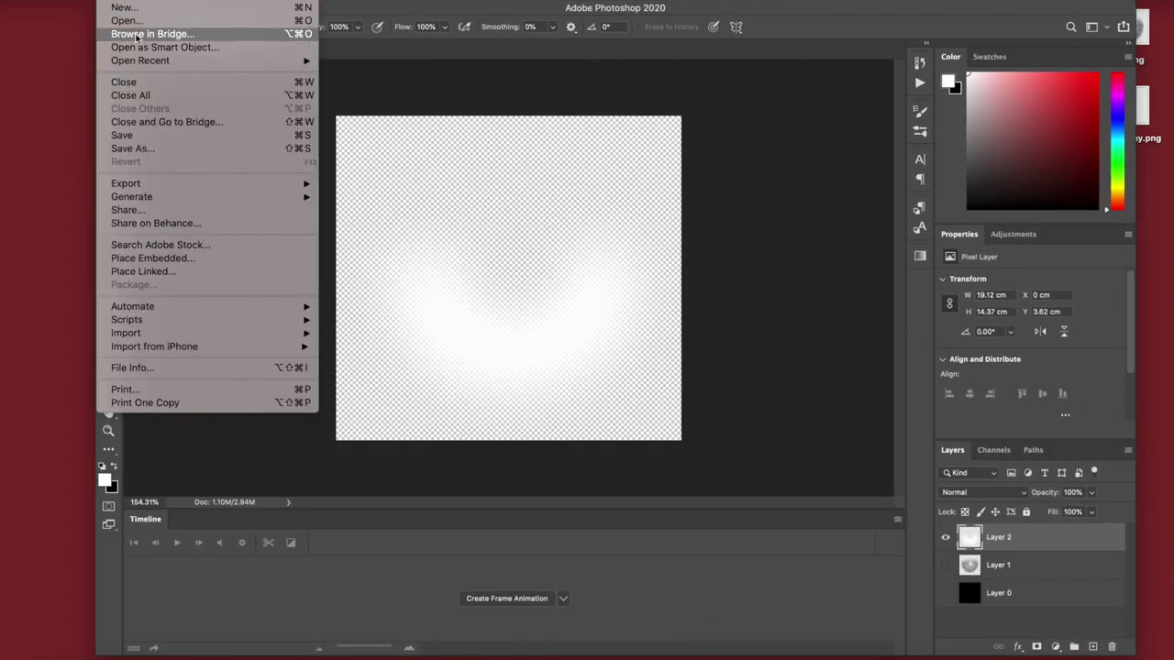
pyautogui.click(465, 94)
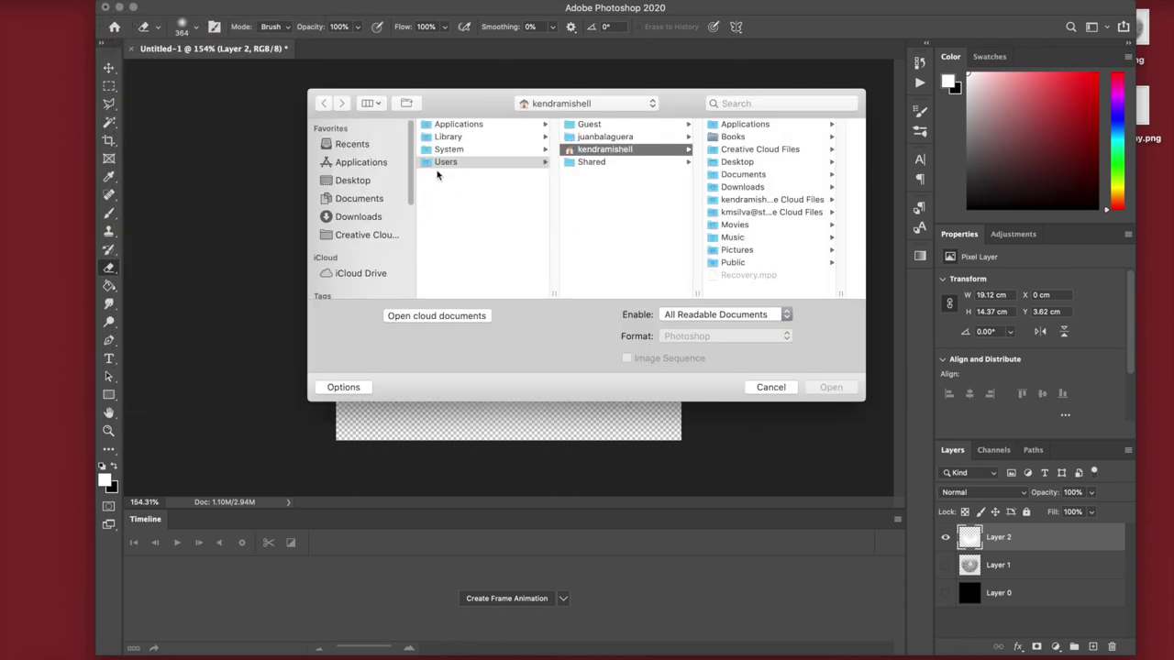
pyautogui.click(349, 181)
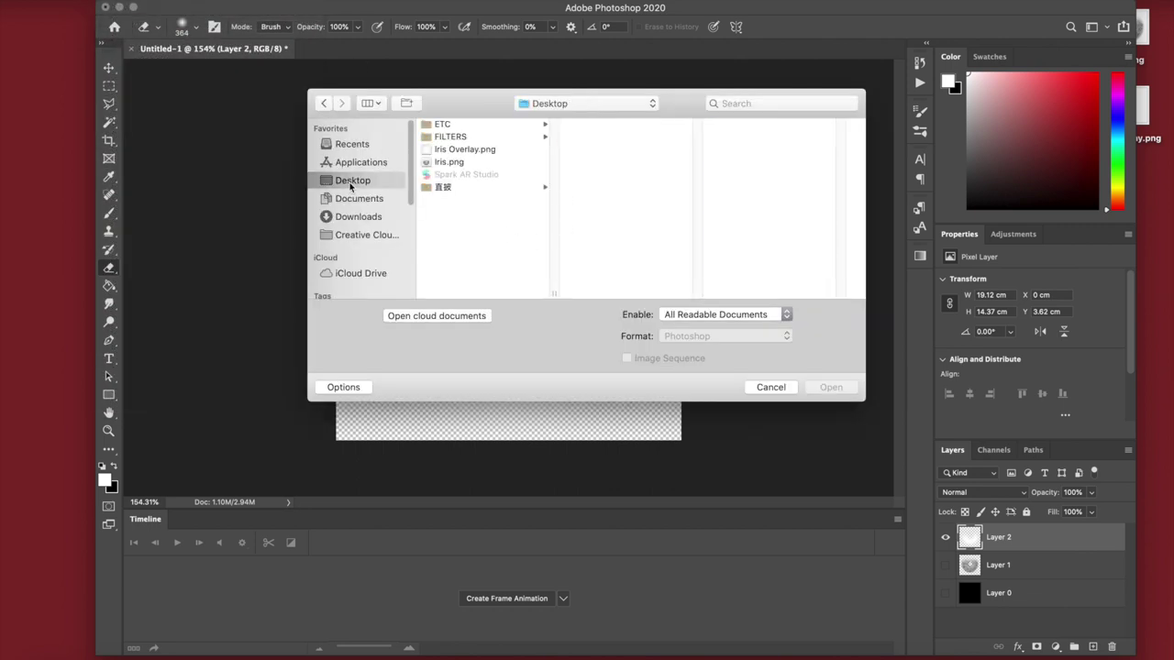
pyautogui.click(480, 138)
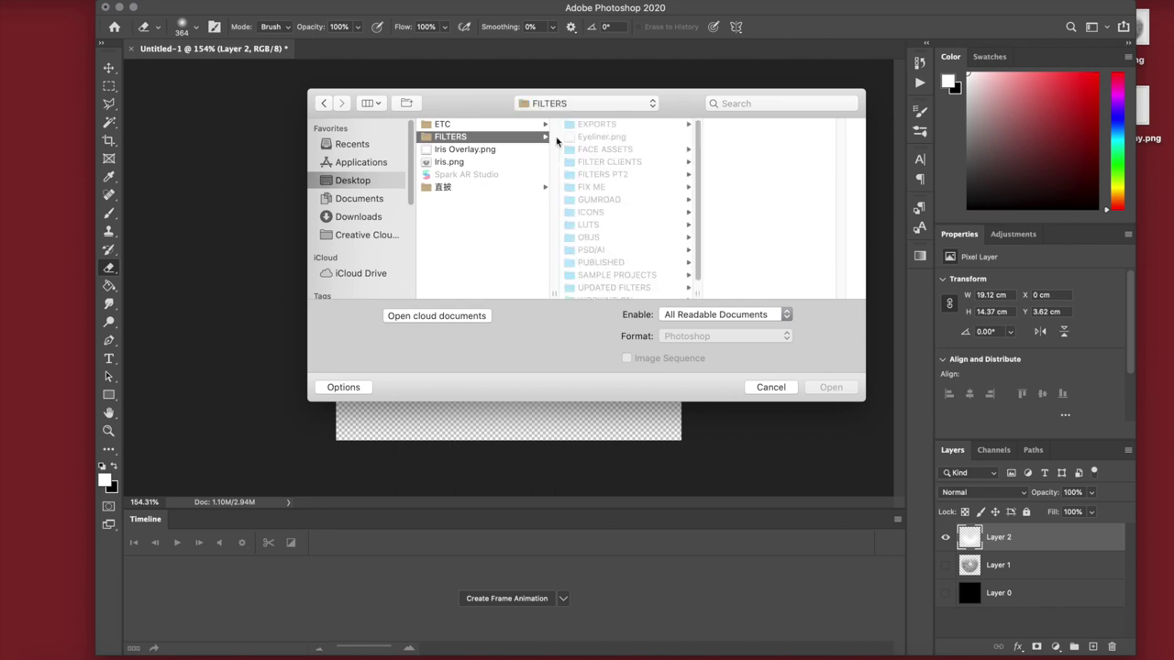
pyautogui.click(621, 150)
pyautogui.click(757, 151)
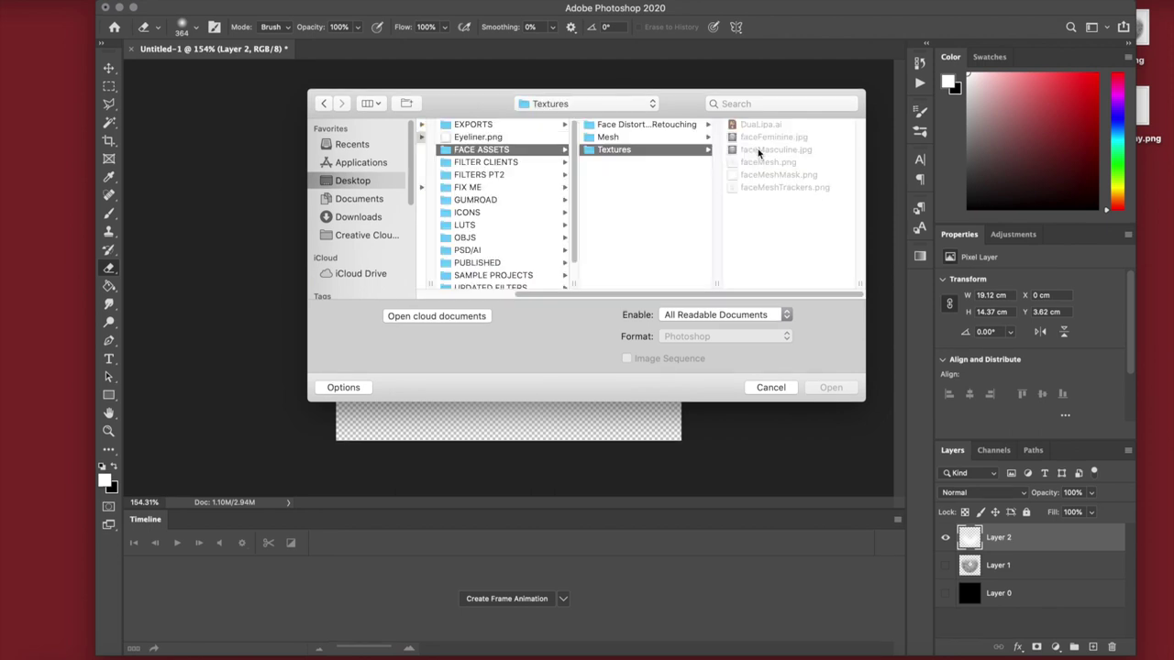
pyautogui.click(757, 138)
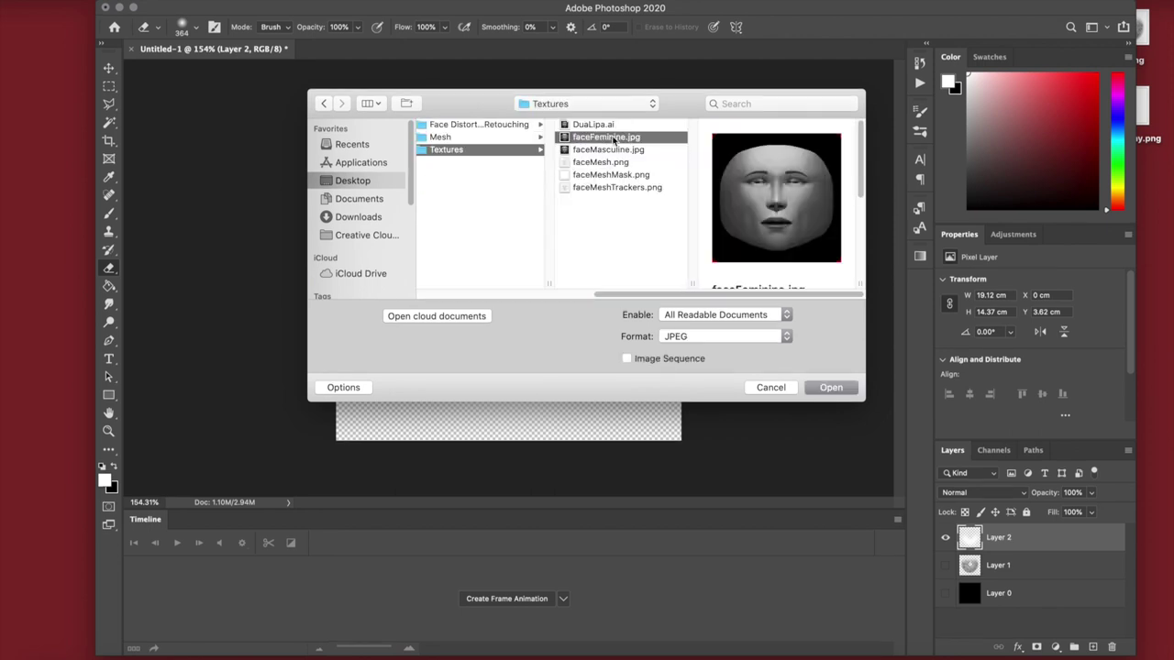
pyautogui.doubleClick(593, 137)
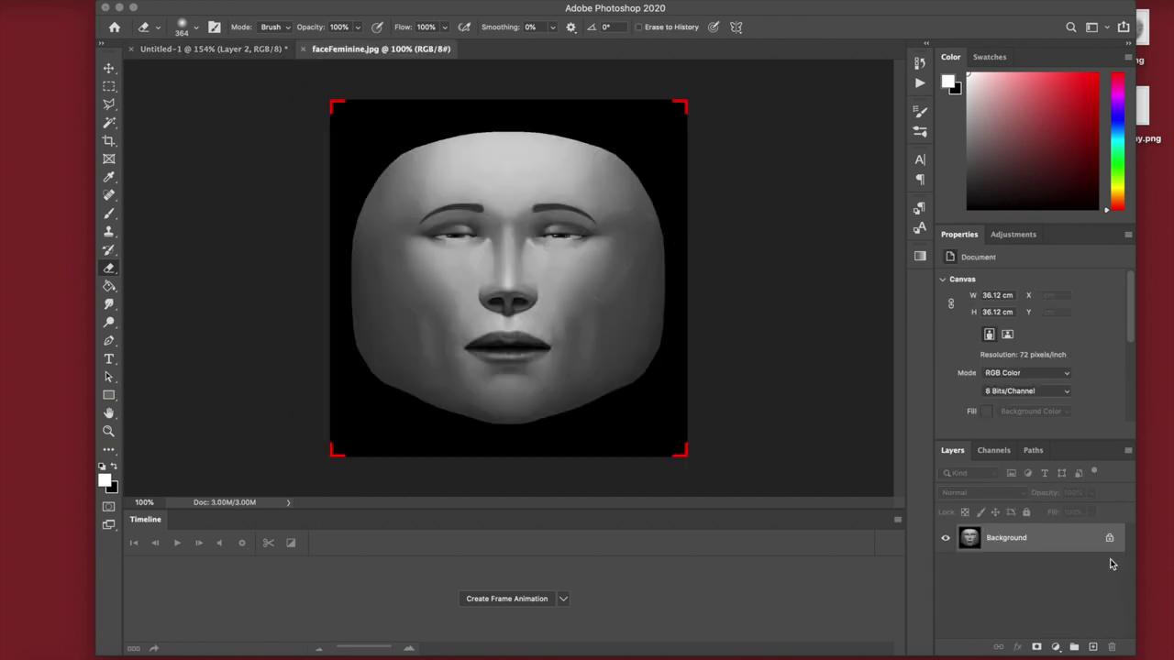
# - Add a new layer and paint a soft white band across the cheeks and nose with the 210 px brush
pyautogui.click(1092, 647)
pyautogui.click(108, 212)
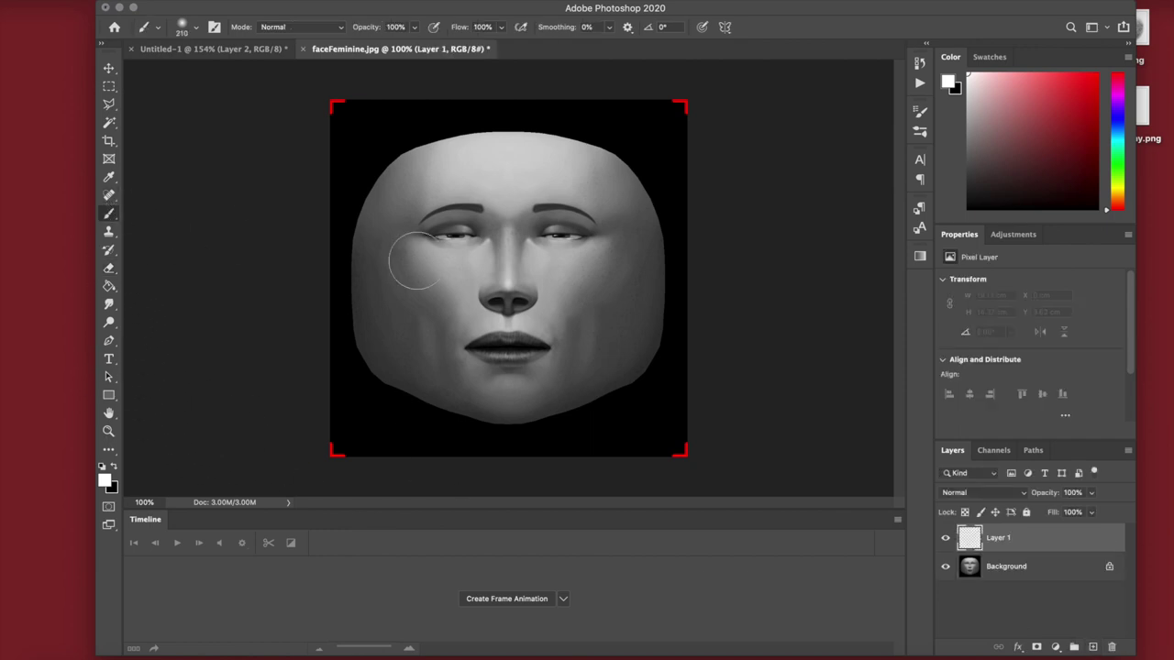
pyautogui.rightClick(477, 291)
pyautogui.click(1057, 546)
pyautogui.keyDown('alt'); pyautogui.scroll(3, 393, 263); pyautogui.keyUp('alt')
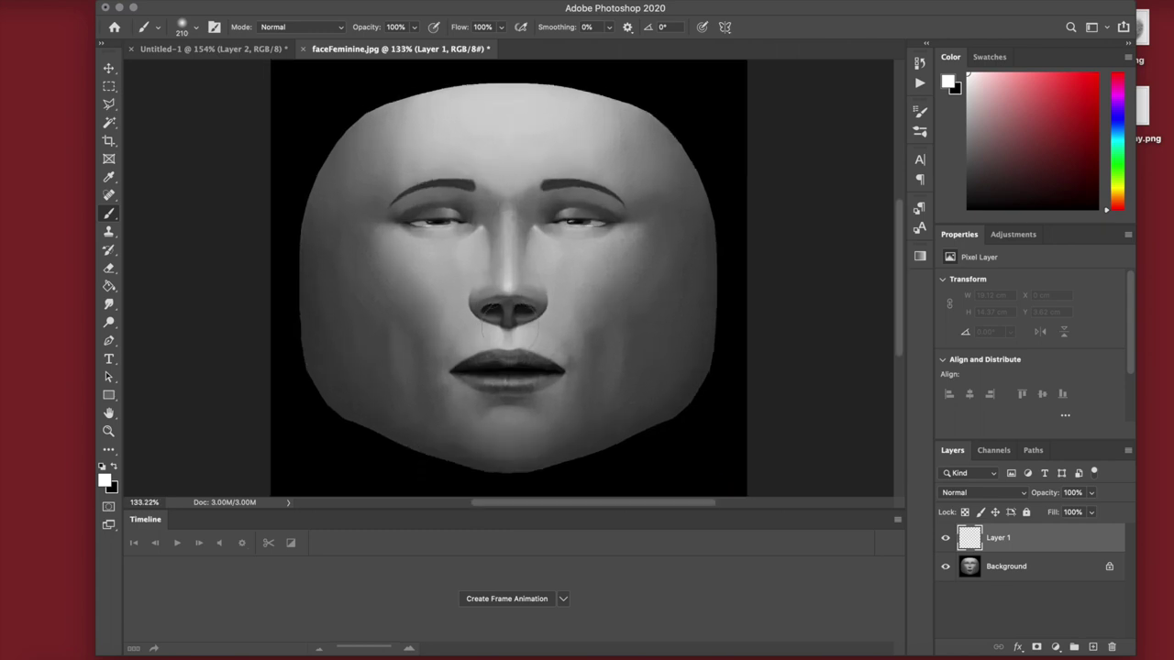
pyautogui.moveTo(384, 275)
pyautogui.mouseDown()
pyautogui.moveTo(430, 287)
pyautogui.moveTo(516, 274)
pyautogui.moveTo(628, 292)
pyautogui.moveTo(653, 275)
pyautogui.moveTo(606, 292)
pyautogui.moveTo(498, 278)
pyautogui.mouseUp()
pyautogui.press('super+z')
pyautogui.moveTo(367, 275); pyautogui.dragTo(496, 278)
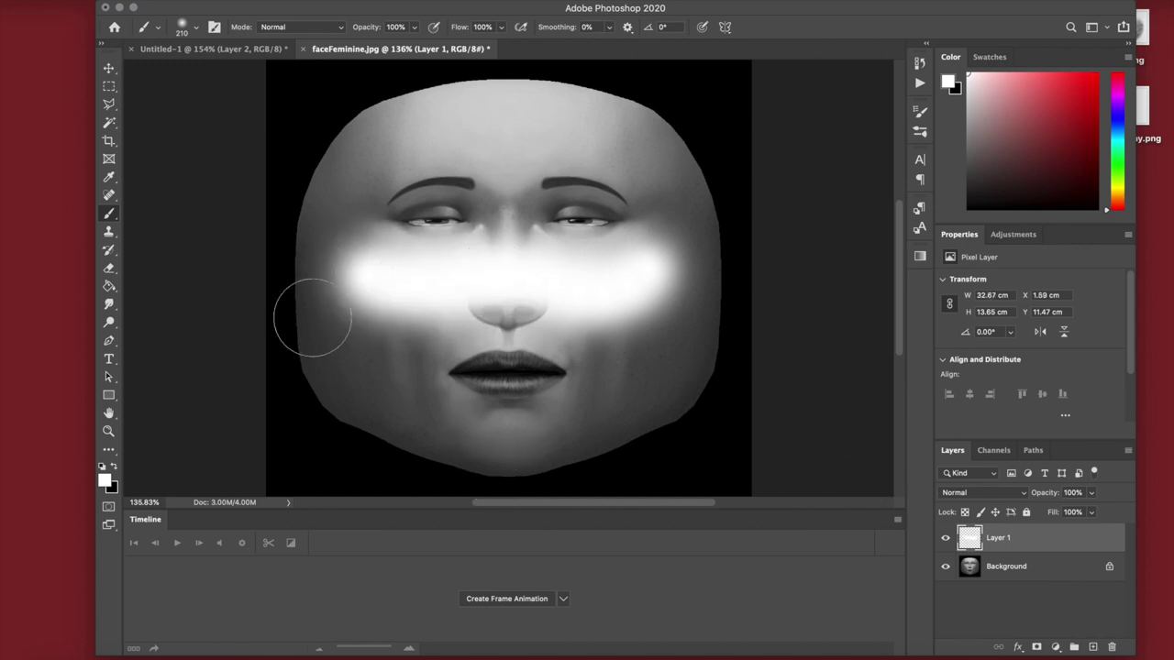
# - Soften both outer ends of the white band with the Eraser and check it without the Background layer
pyautogui.press('e')
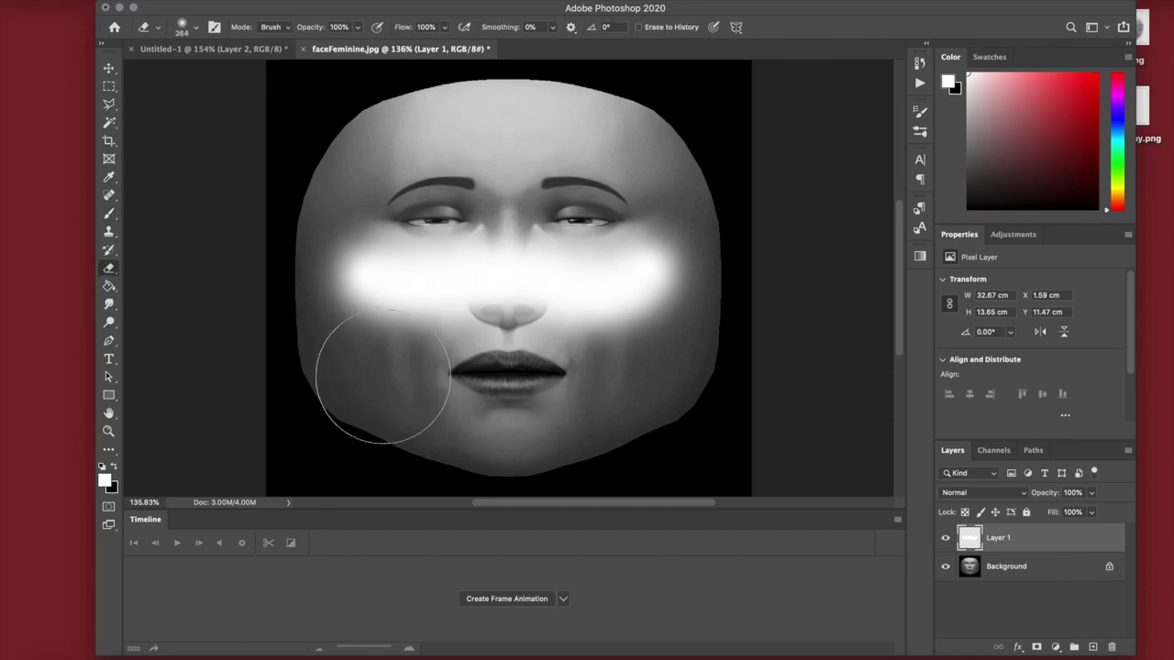
pyautogui.moveTo(269, 360)
pyautogui.mouseDown()
pyautogui.moveTo(284, 197)
pyautogui.moveTo(273, 228)
pyautogui.moveTo(282, 328)
pyautogui.moveTo(340, 395)
pyautogui.moveTo(367, 406)
pyautogui.mouseUp()
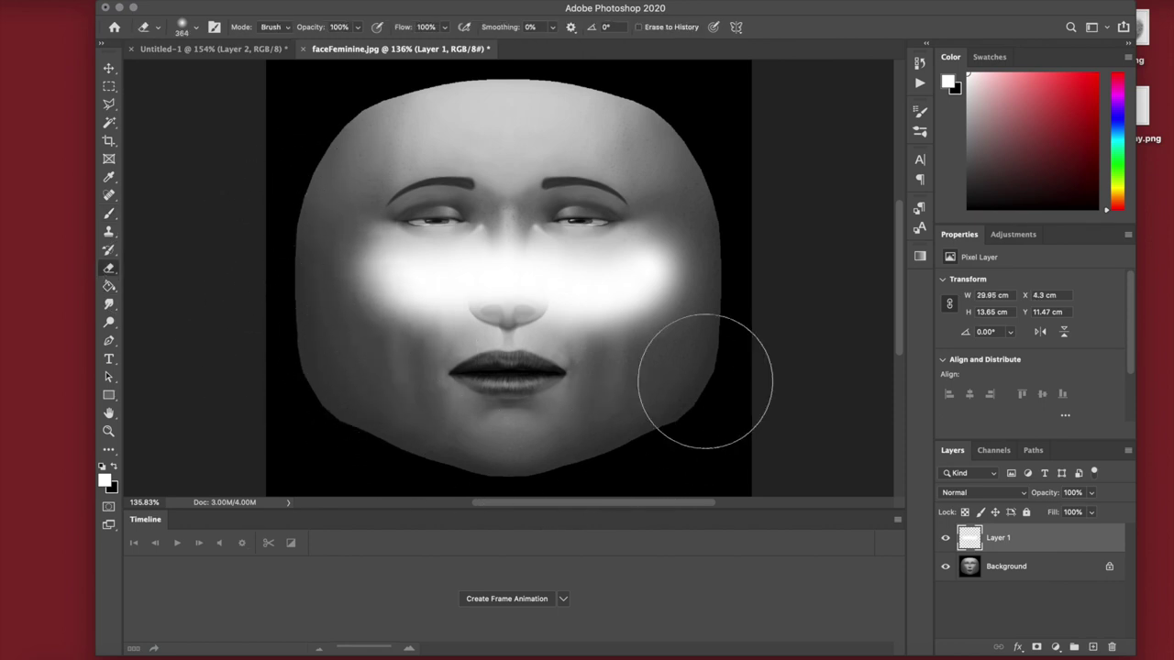
pyautogui.moveTo(687, 163)
pyautogui.mouseDown()
pyautogui.moveTo(728, 263)
pyautogui.moveTo(689, 398)
pyautogui.mouseUp()
pyautogui.click(946, 567)
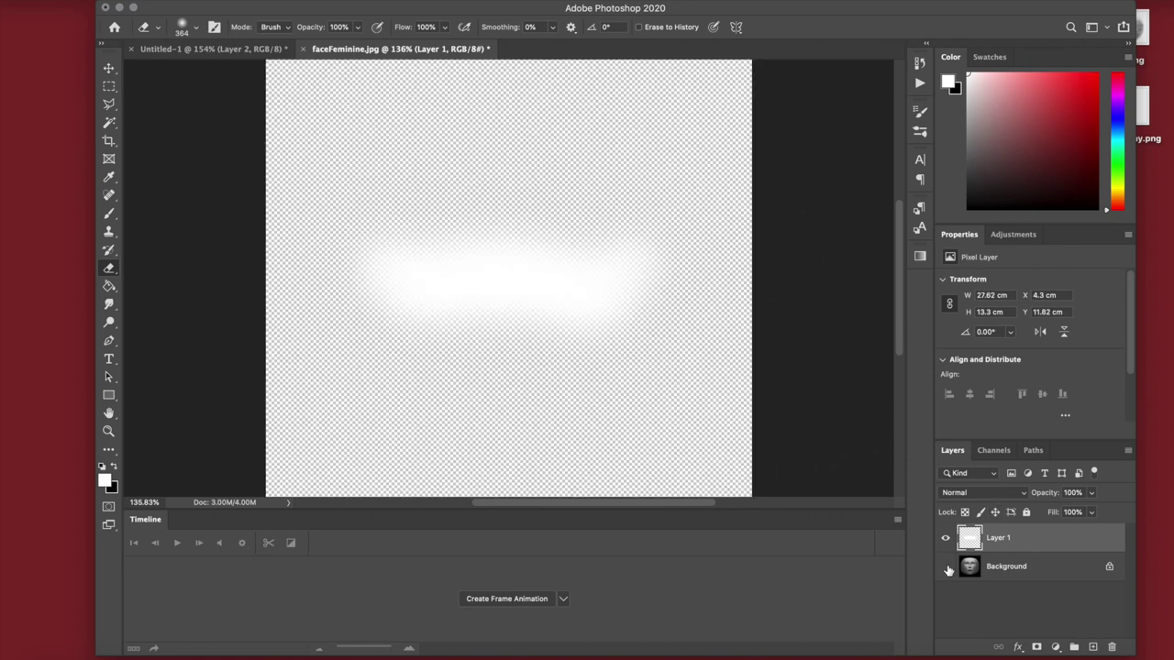
pyautogui.click(946, 567)
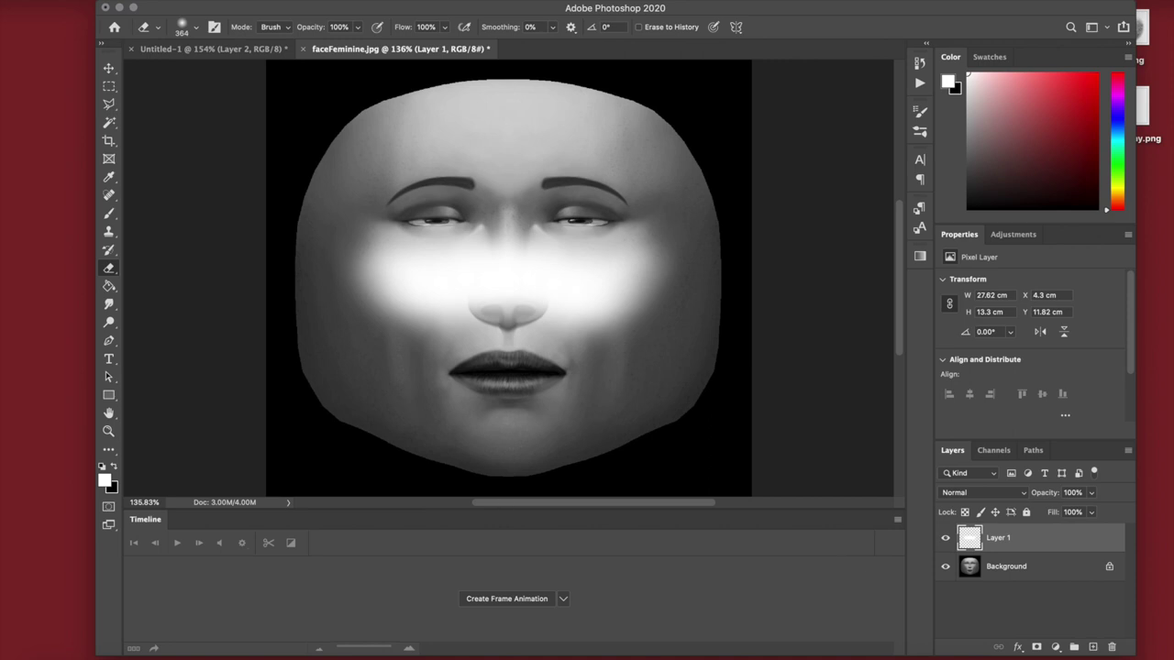
# - Hide the Background layer and export the white band to the Desktop as a PNG named Blush
pyautogui.click(110, 88)
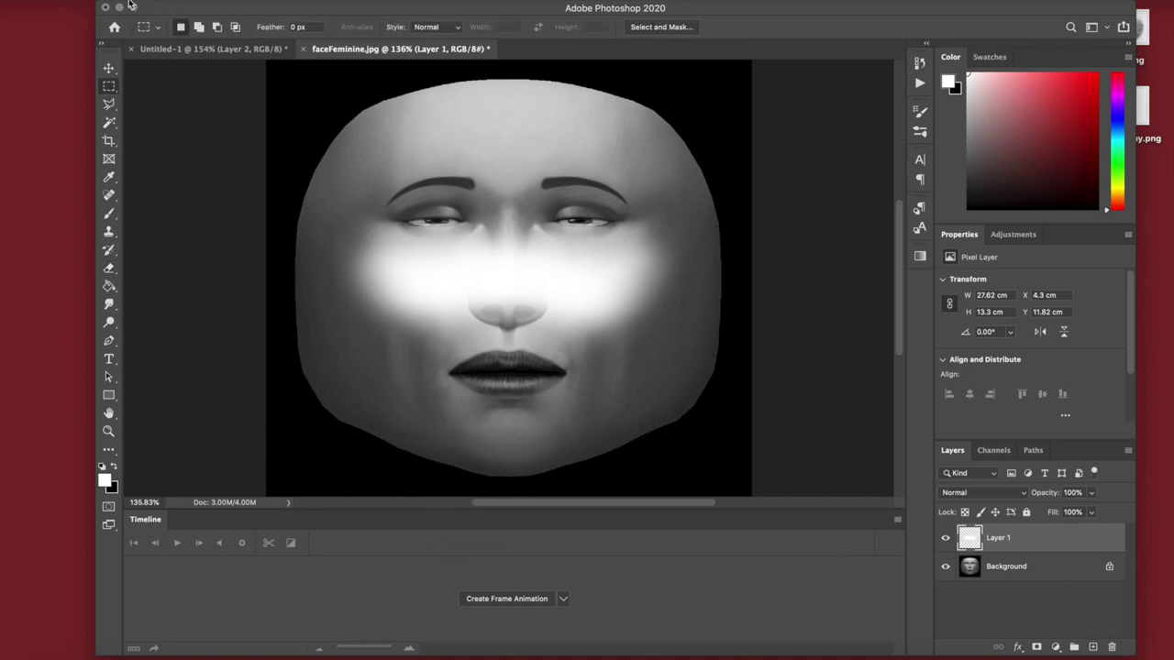
pyautogui.click(946, 567)
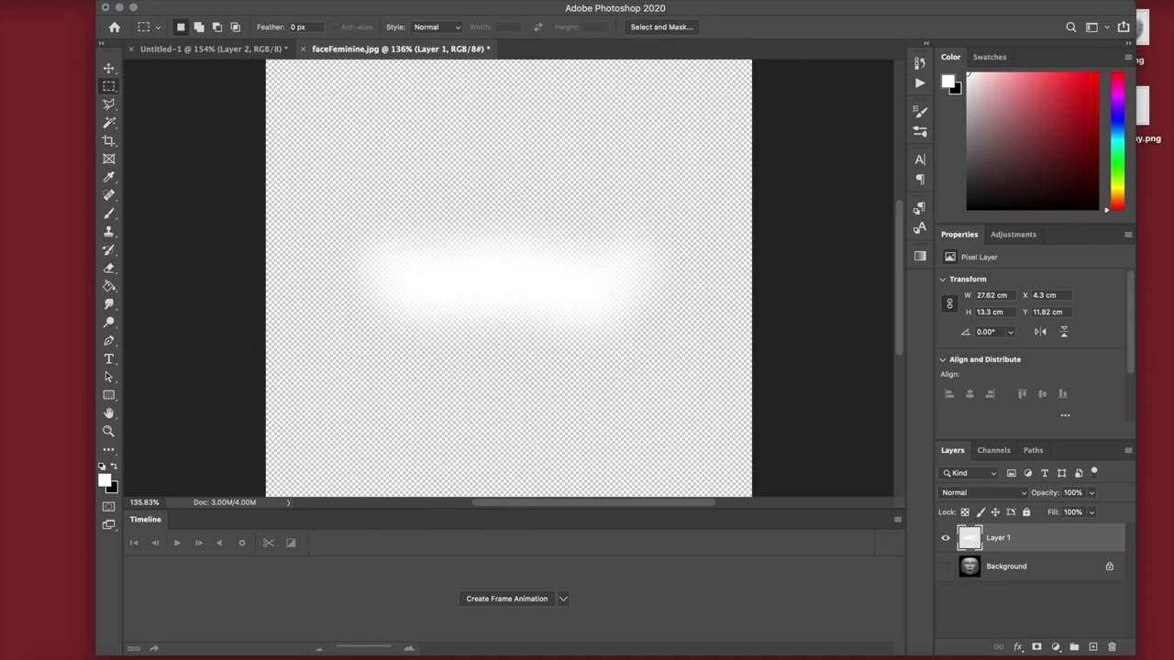
pyautogui.click(108, 0)
pyautogui.moveTo(189, 185)
pyautogui.click(362, 185)
pyautogui.click(341, 225)
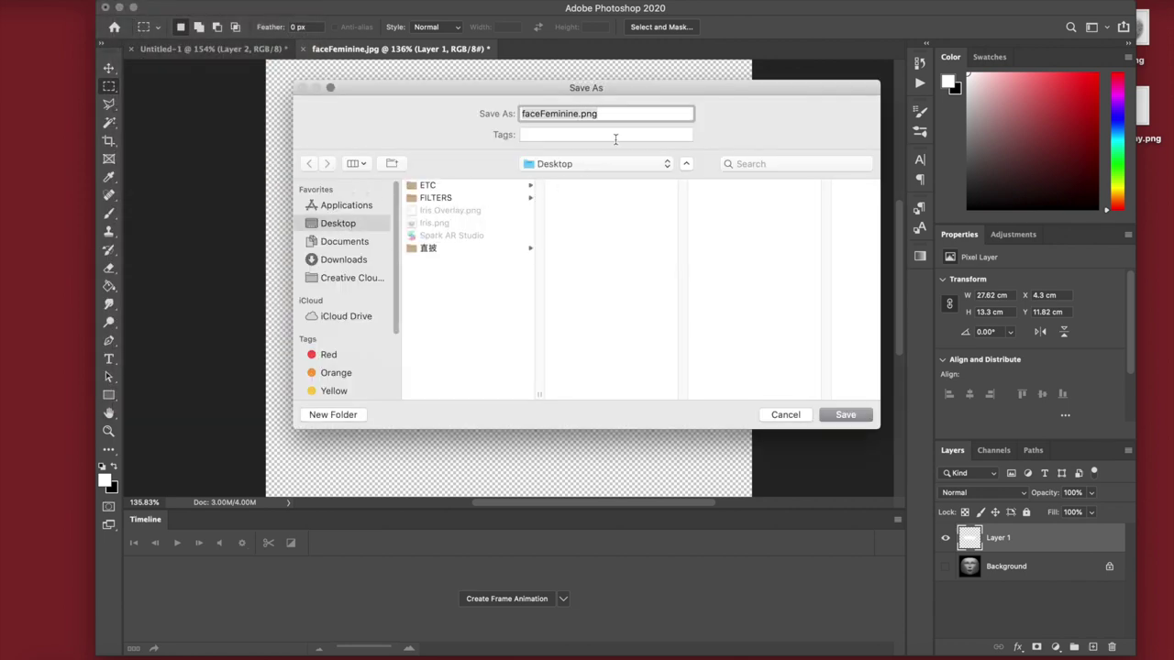
pyautogui.write('Blush')
pyautogui.press('Return')
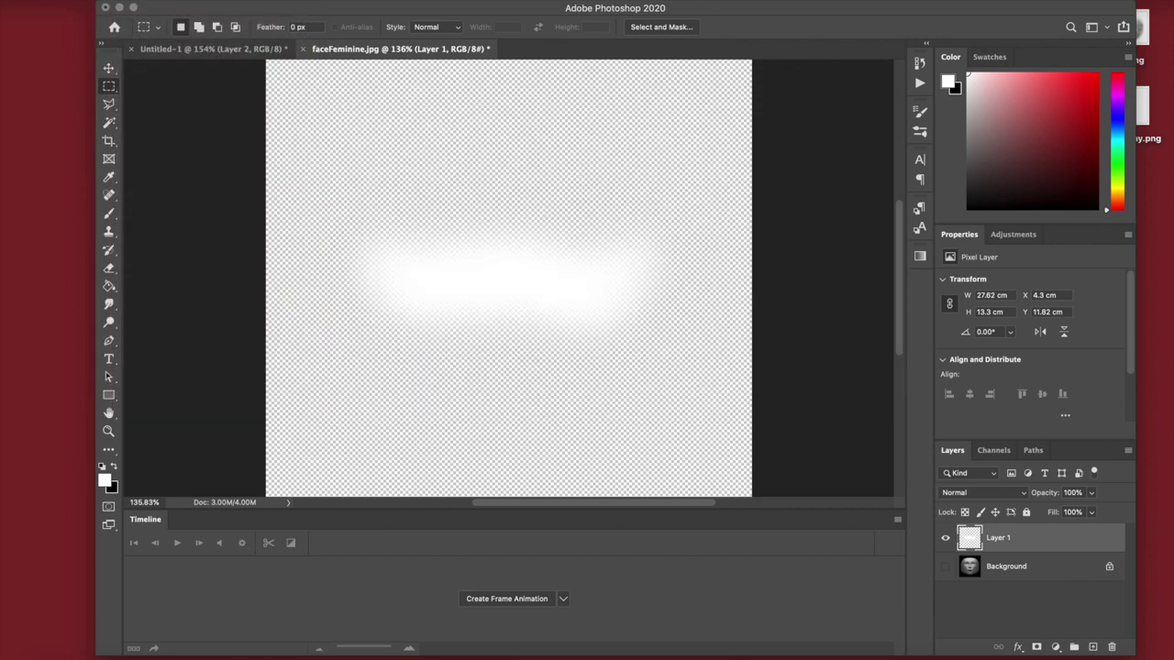
# - Switch to Spark AR Studio, add a face mesh under the Face Tracker and rename it Blush
pyautogui.click(569, 657)
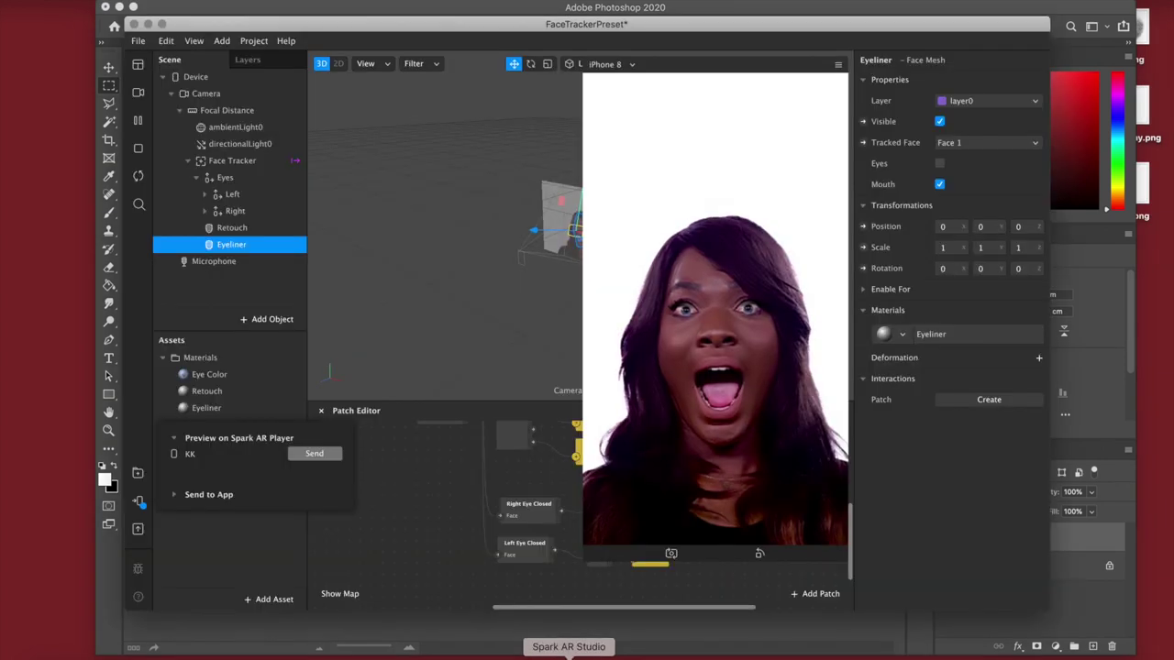
pyautogui.click(240, 166)
pyautogui.rightClick(241, 166)
pyautogui.moveTo(307, 179)
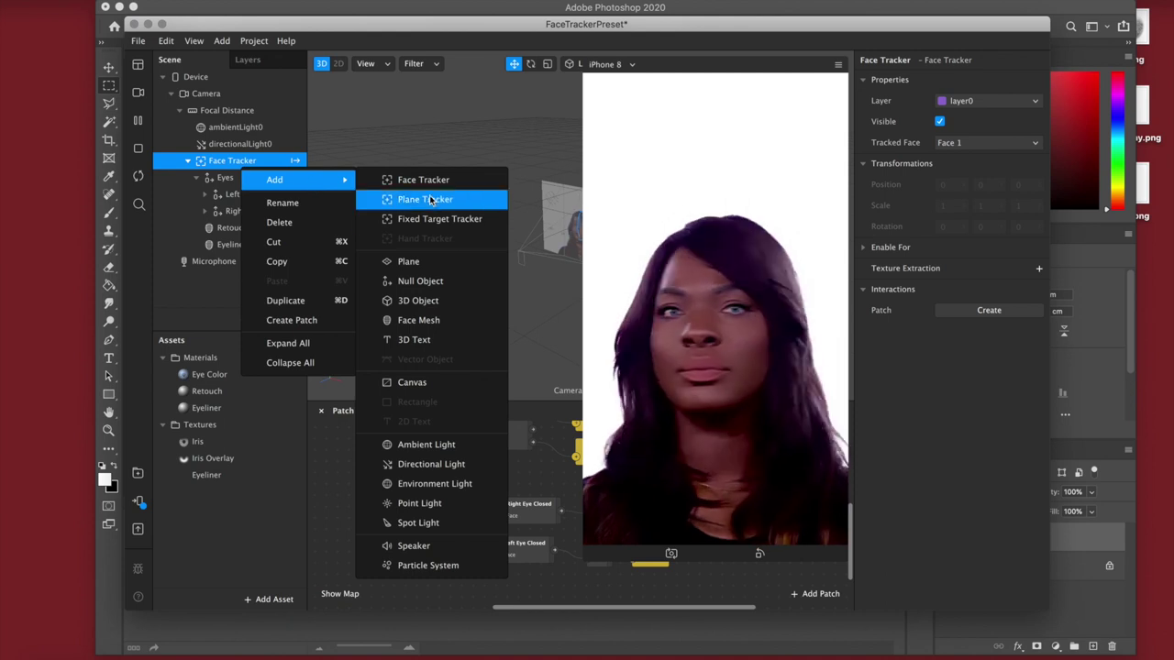
pyautogui.click(394, 320)
pyautogui.doubleClick(237, 262)
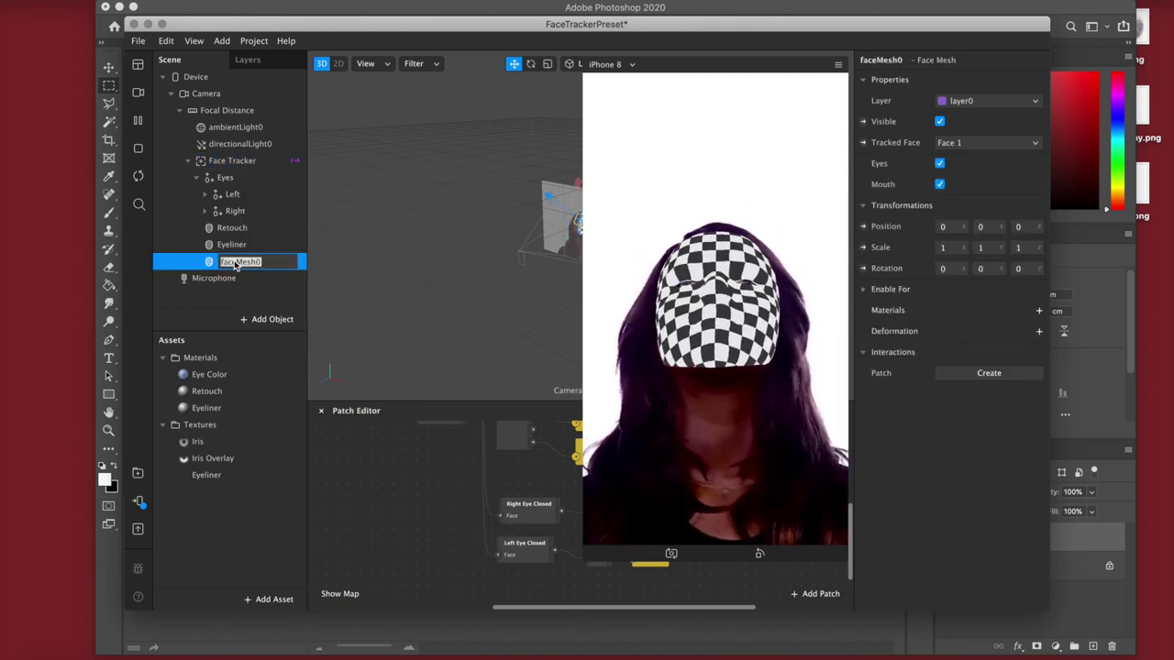
pyautogui.write('Blush')
pyautogui.press('Return')
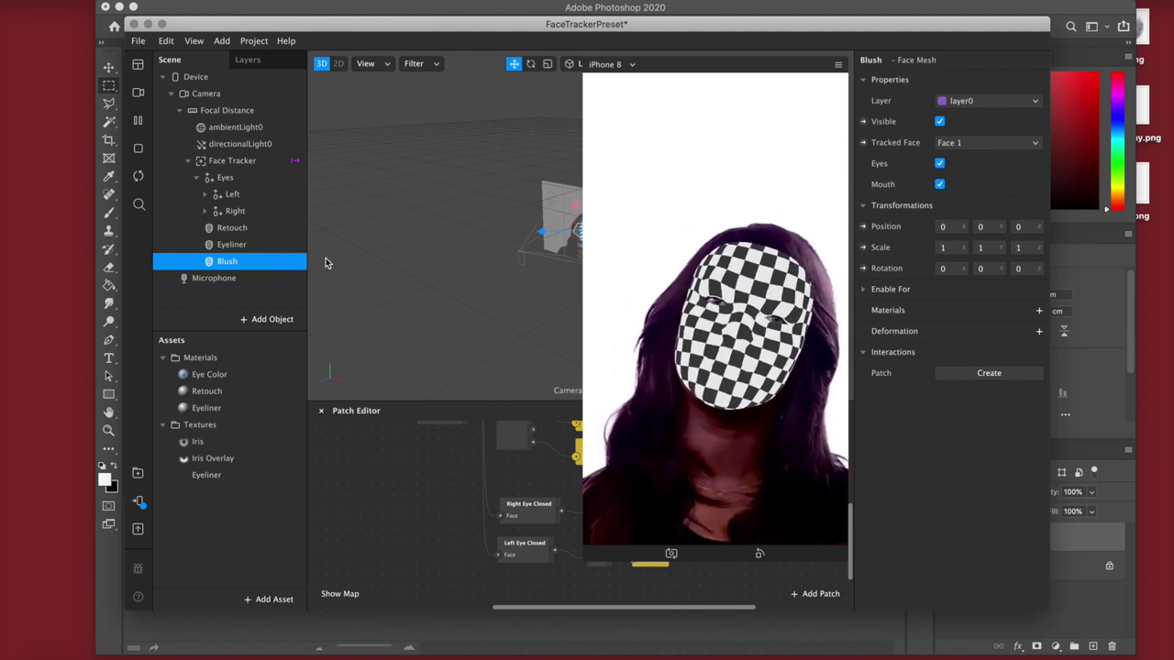
# - Create a new material for the Blush face mesh, name it Blush and set its shader type to Flat
pyautogui.click(1039, 312)
pyautogui.click(945, 396)
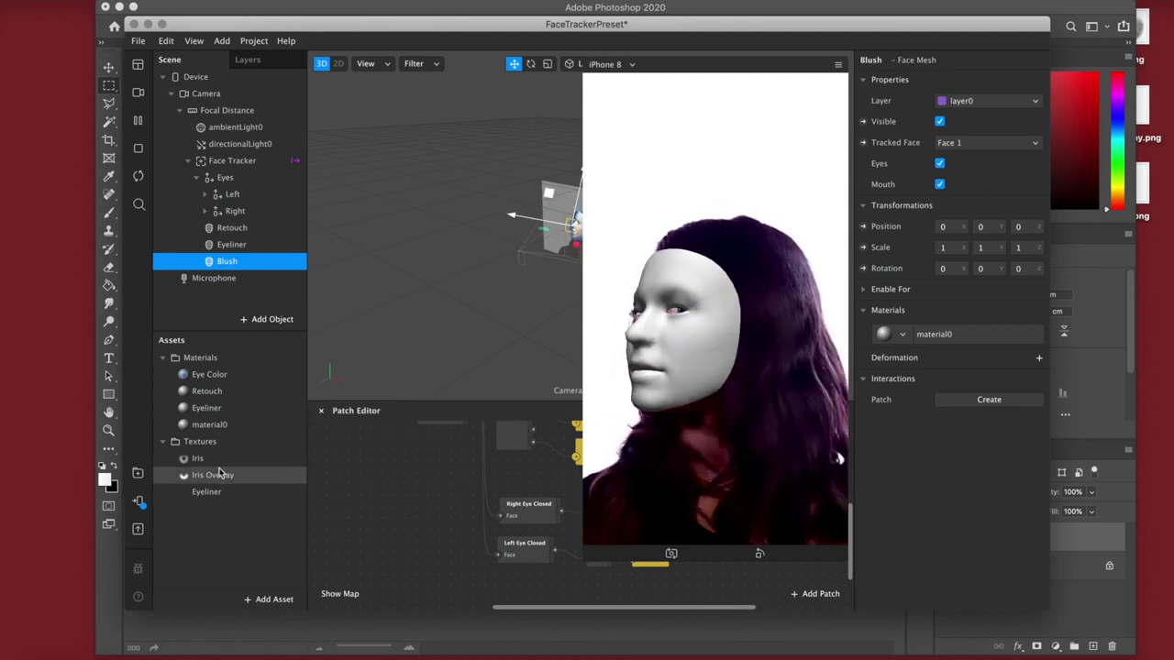
pyautogui.click(216, 426)
pyautogui.doubleClick(217, 427)
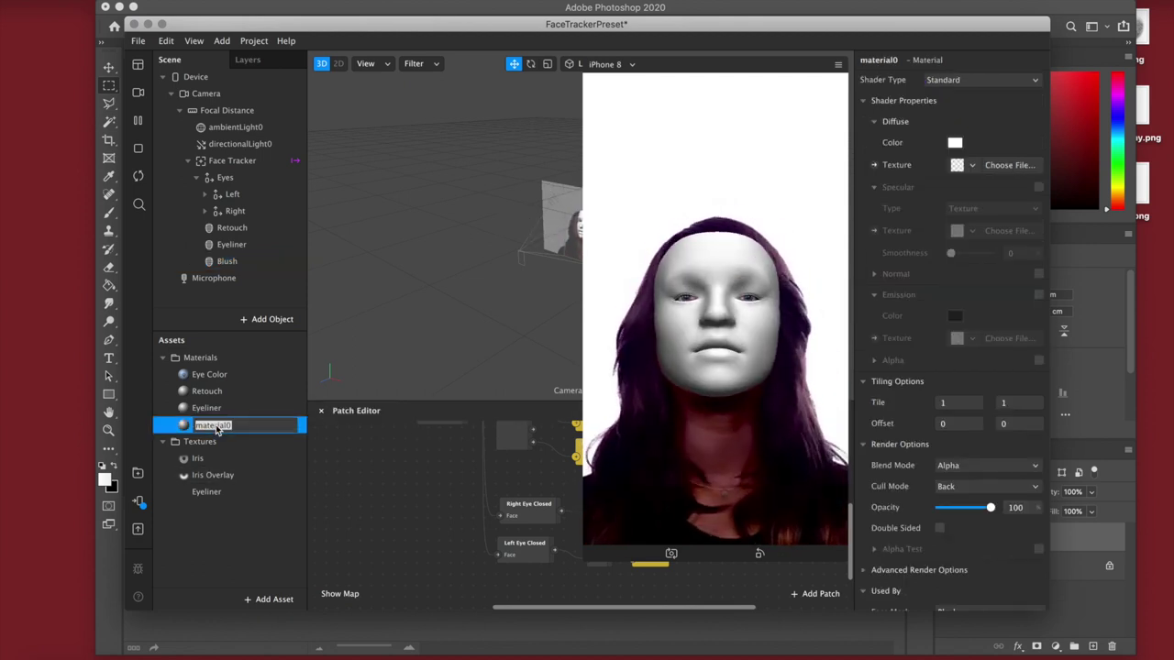
pyautogui.write('Blush')
pyautogui.press('Return')
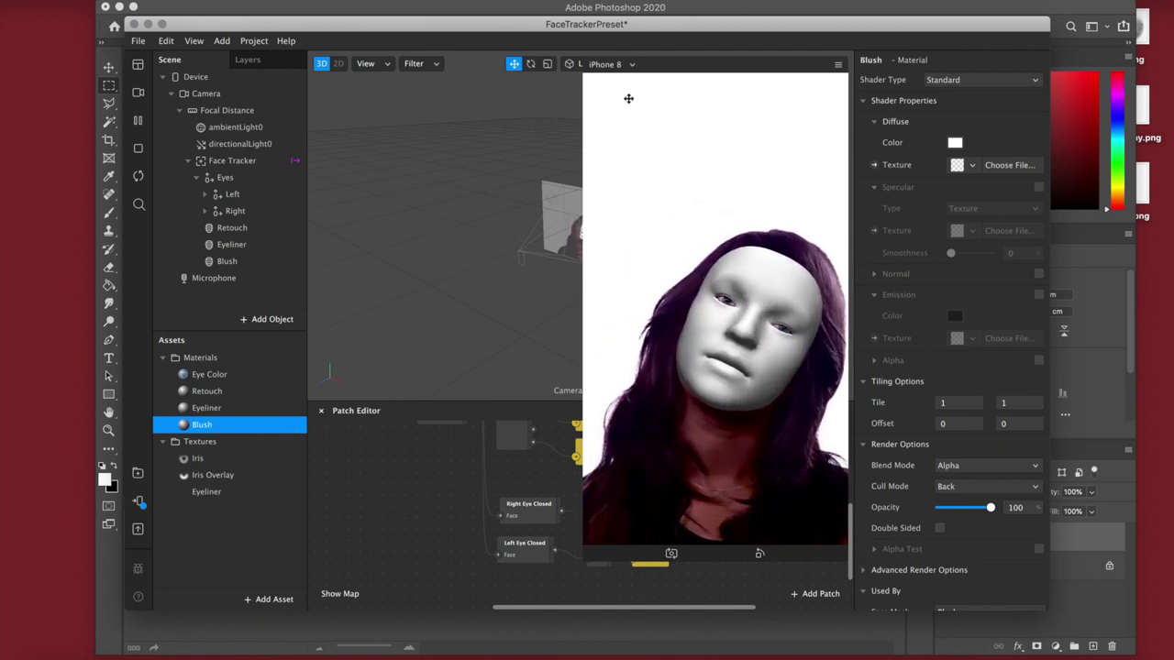
pyautogui.click(959, 81)
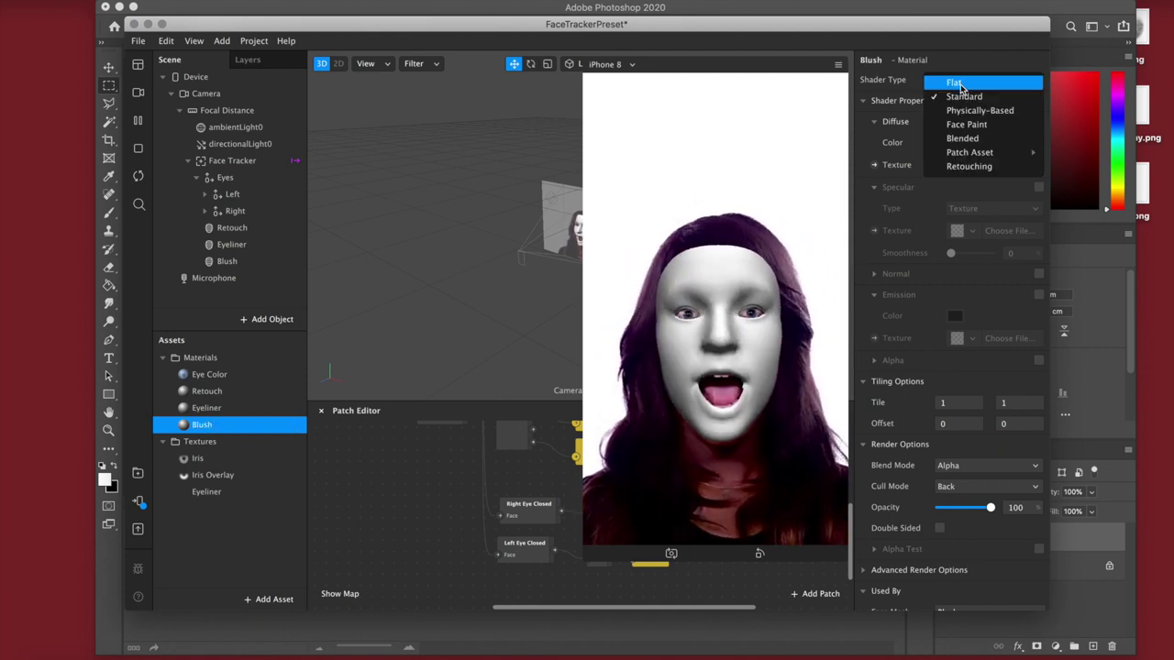
pyautogui.click(958, 84)
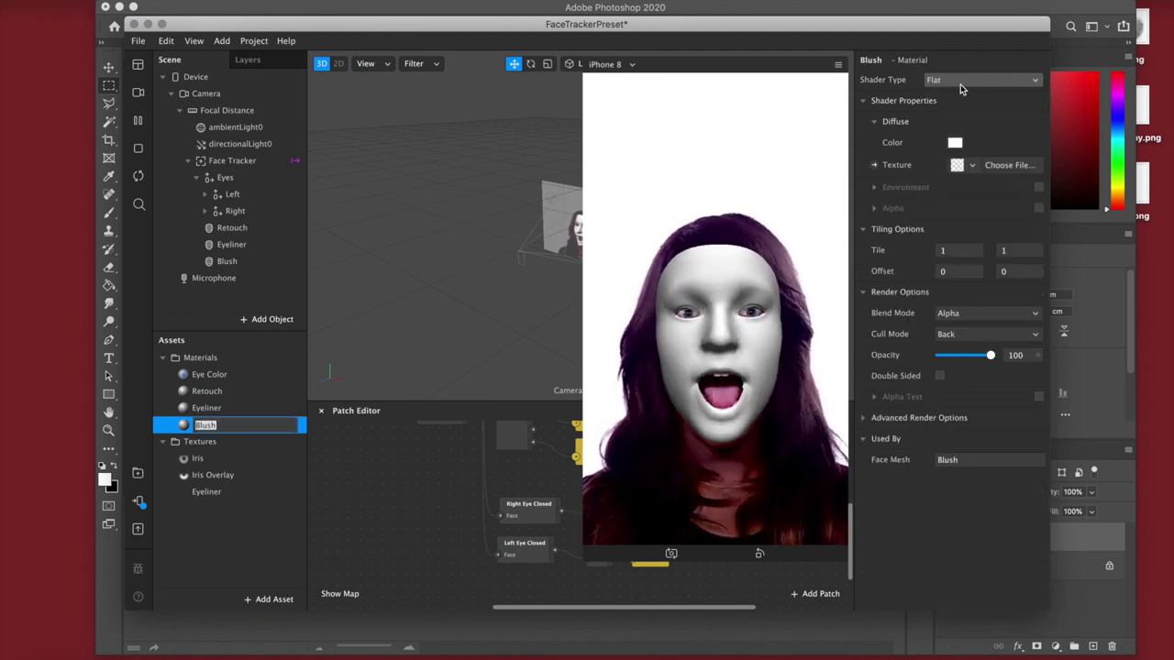
# - Expand the Blush material's advanced render options and load Blush.png from the Desktop as its diffuse texture
pyautogui.click(862, 419)
pyautogui.click(235, 409)
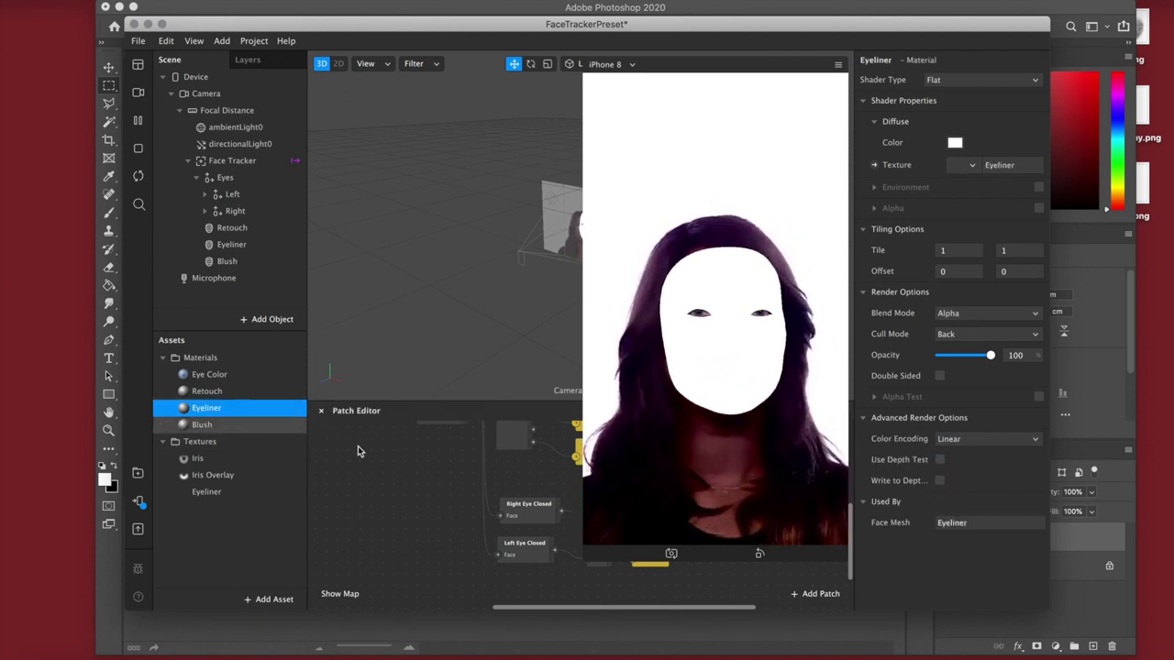
pyautogui.click(236, 425)
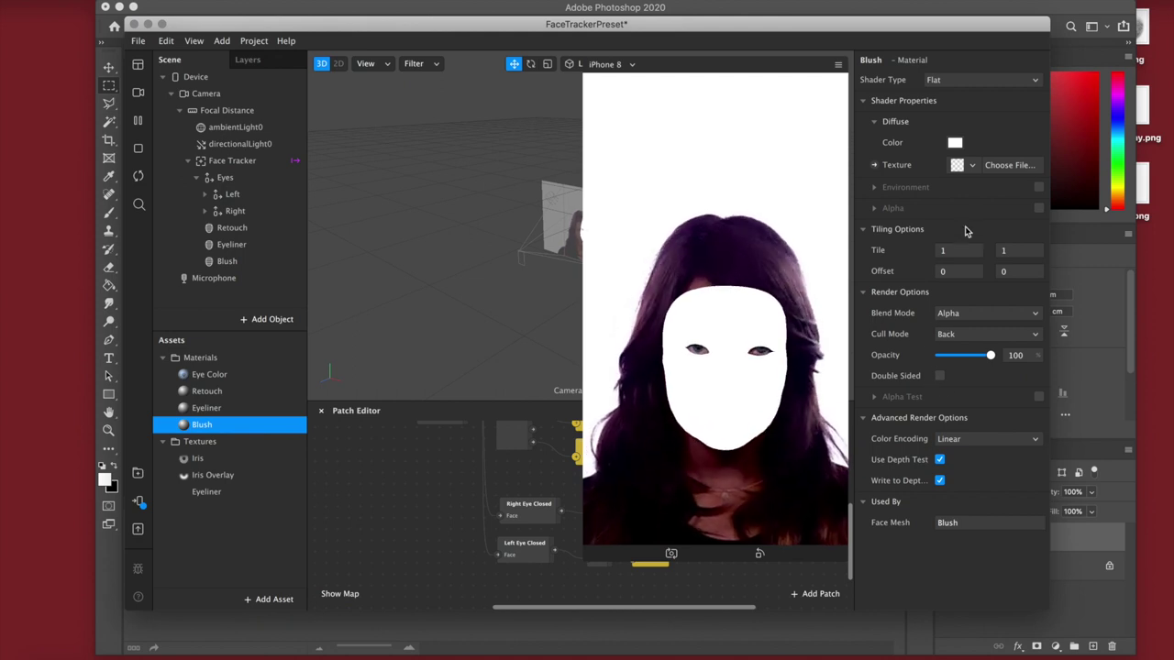
pyautogui.click(998, 168)
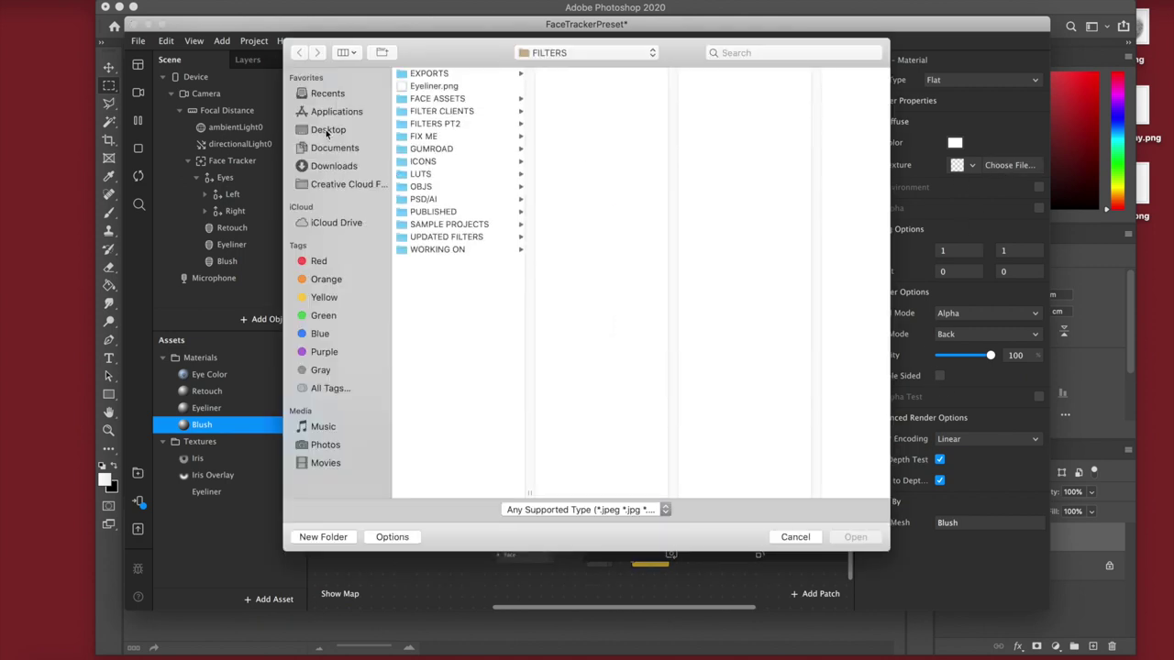
pyautogui.click(326, 131)
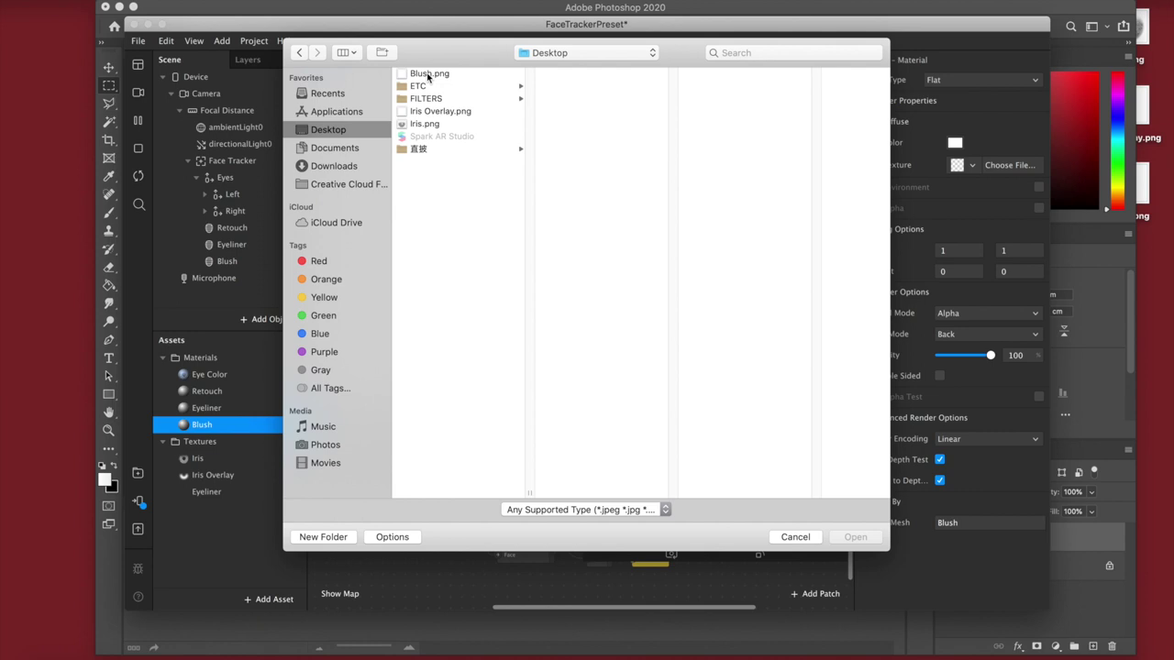
pyautogui.doubleClick(428, 74)
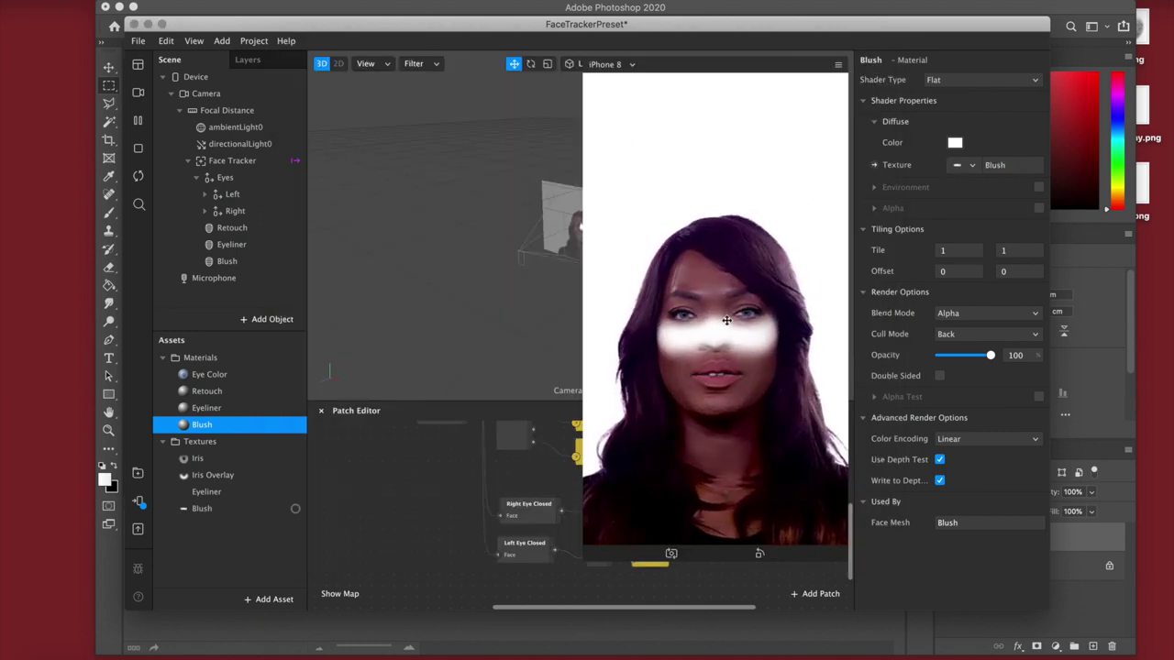
# - Set the Blush material's diffuse color to a soft red with hue 7°, saturation 44% and brightness 100%
pyautogui.click(963, 317)
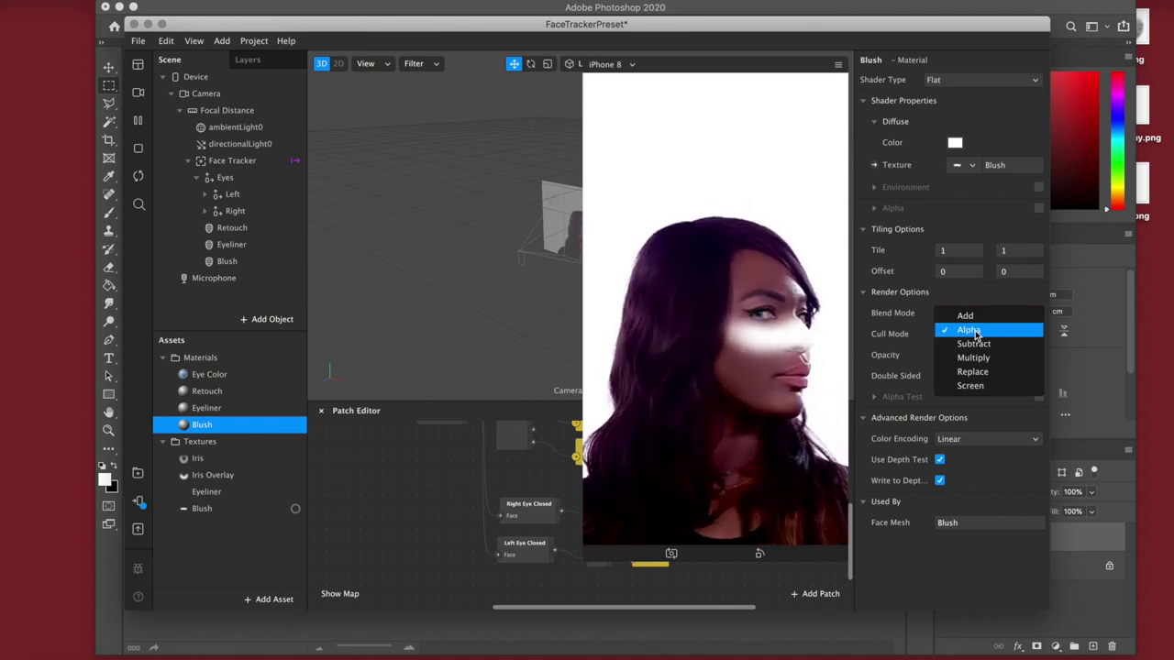
pyautogui.click(954, 144)
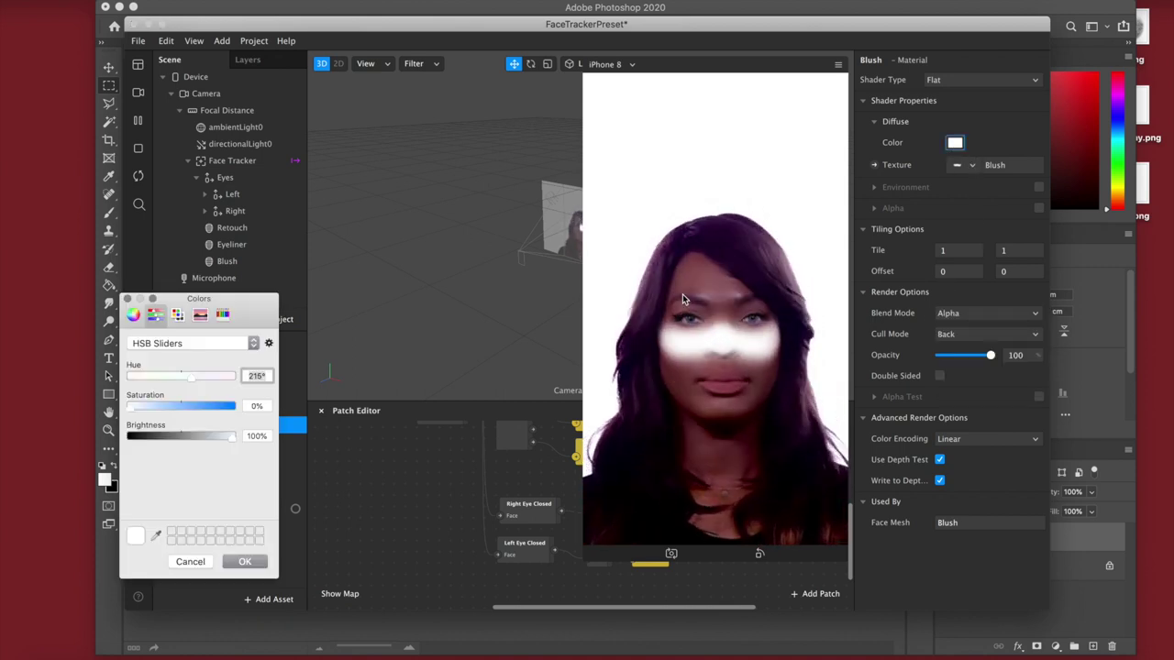
pyautogui.moveTo(188, 380); pyautogui.dragTo(176, 410)
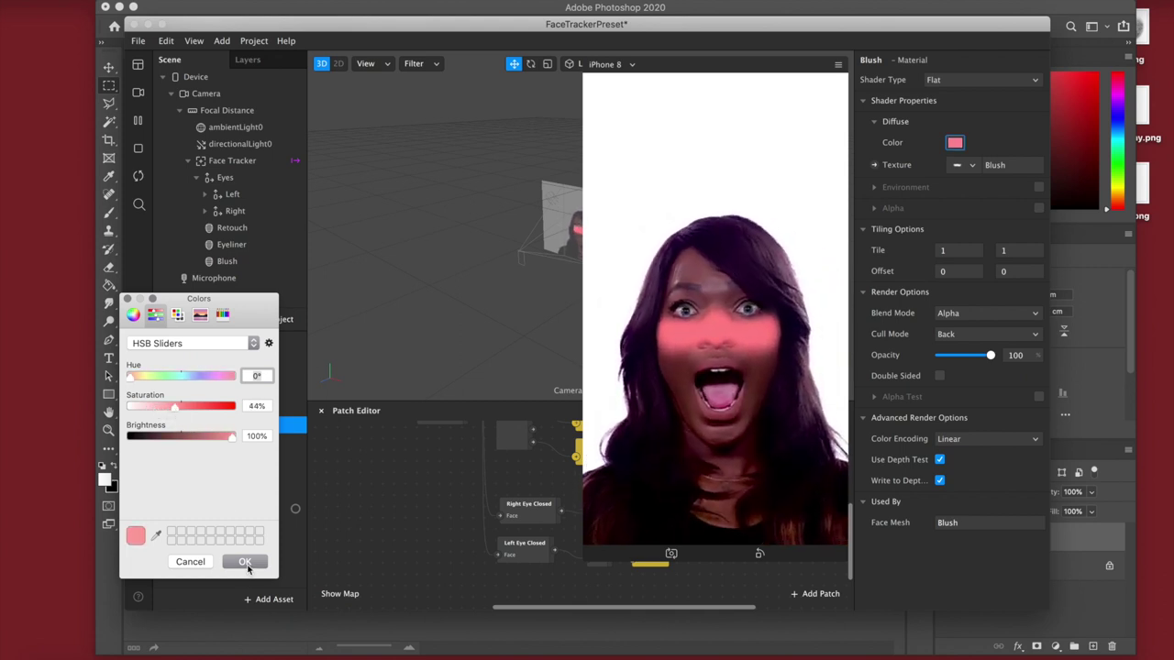
pyautogui.moveTo(136, 384); pyautogui.dragTo(135, 382)
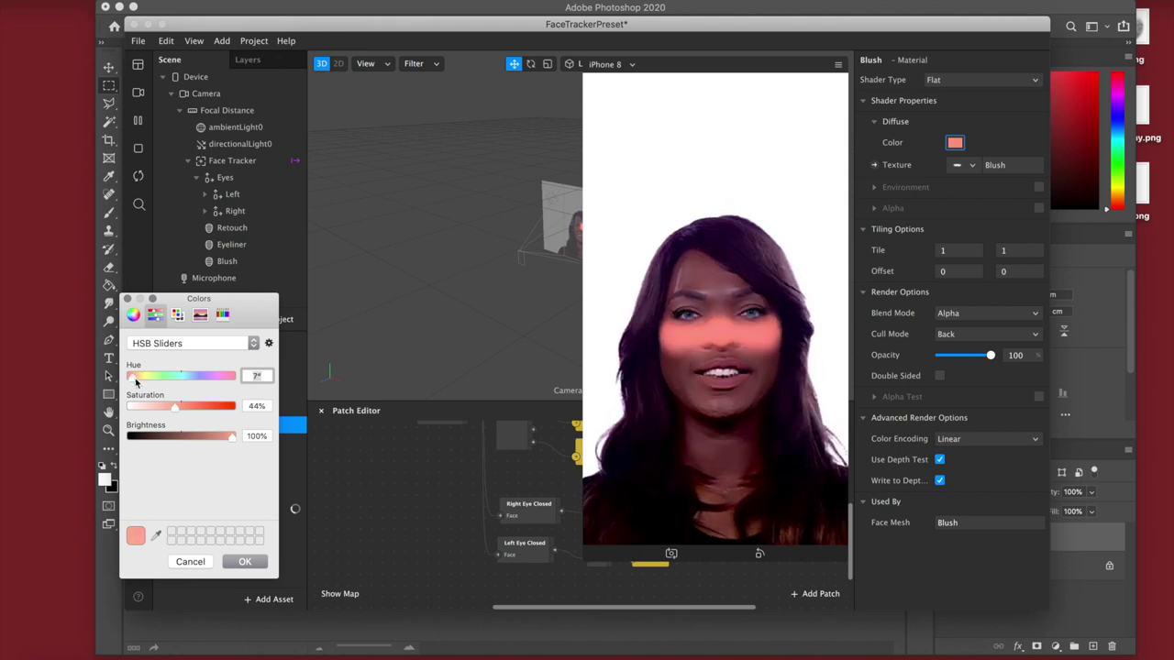
pyautogui.click(245, 561)
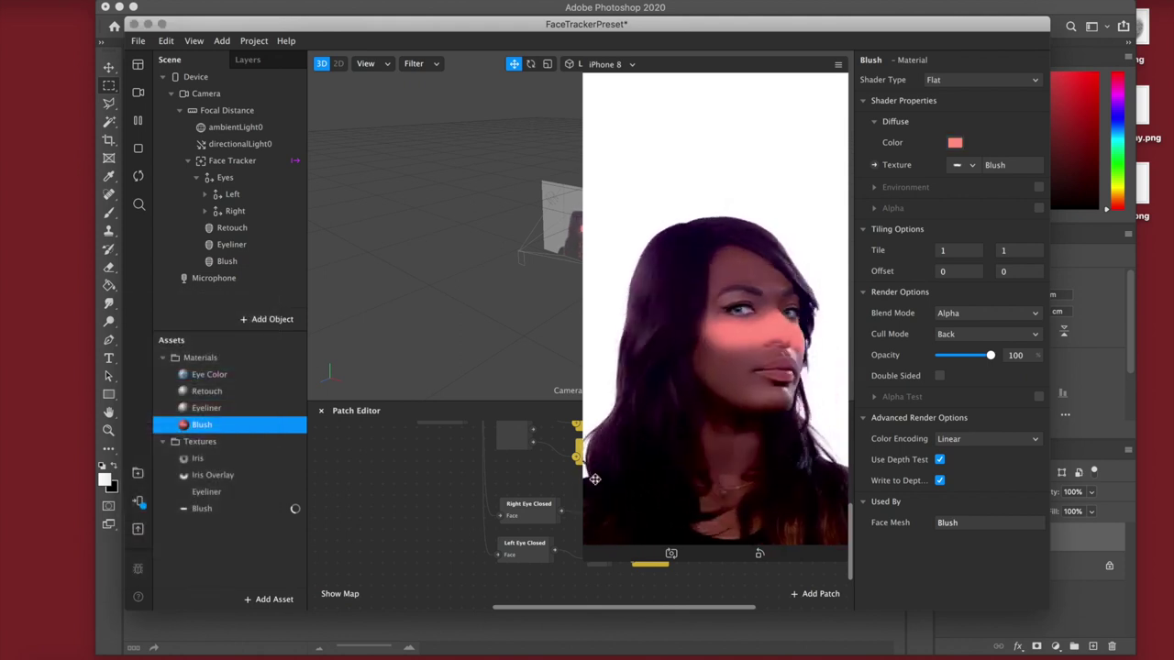
# - Set the Blush material's blend mode to Multiply and shift its diffuse color's hue to 13° at 100% brightness
pyautogui.click(950, 312)
pyautogui.click(972, 357)
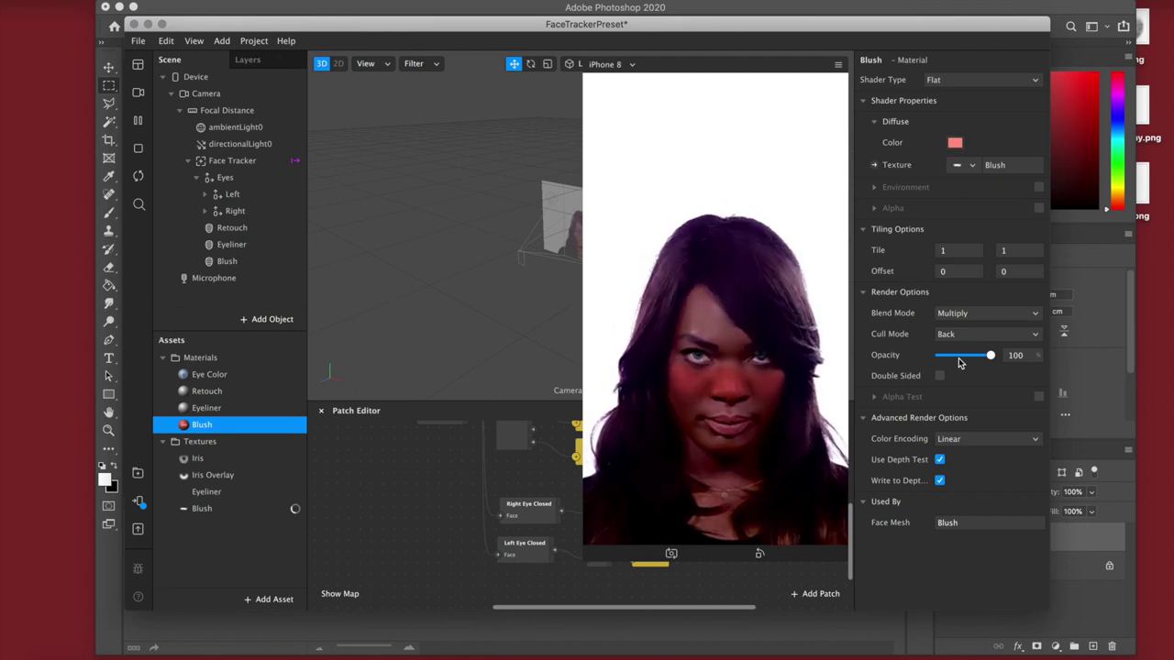
pyautogui.click(955, 143)
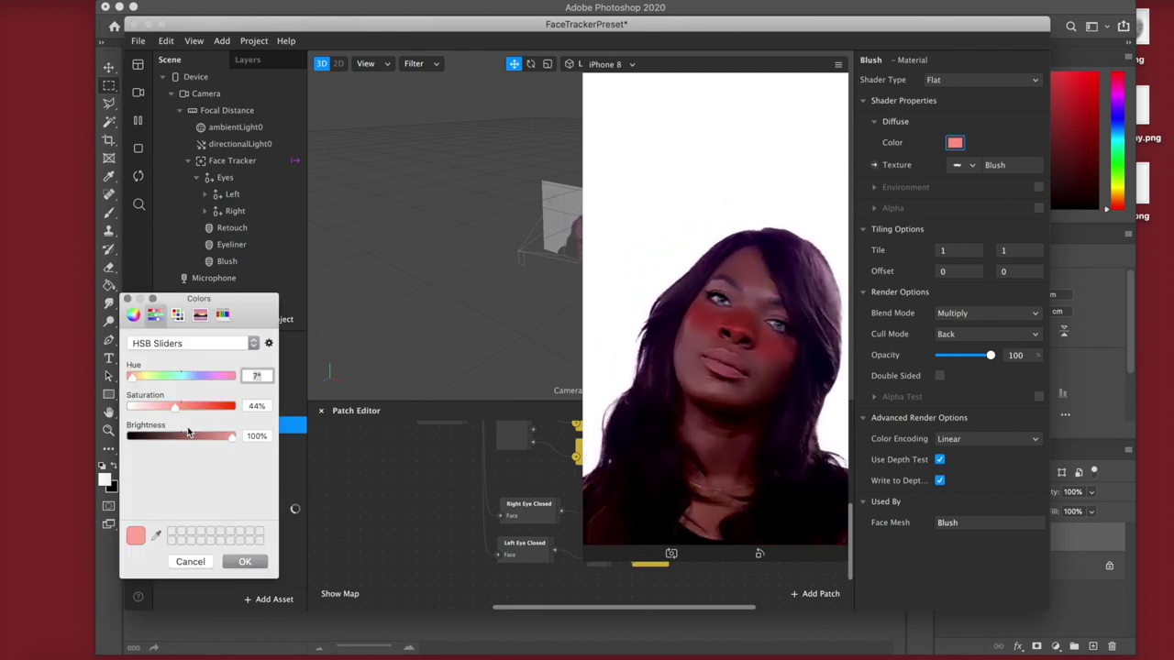
pyautogui.moveTo(228, 443); pyautogui.dragTo(227, 443)
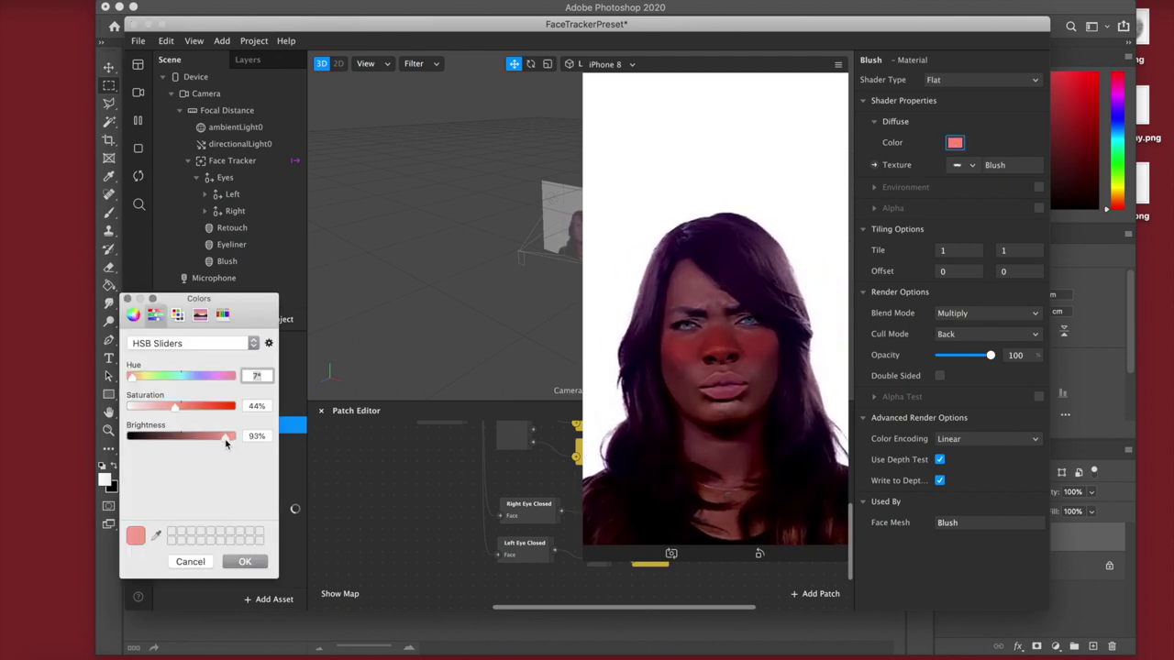
pyautogui.moveTo(228, 440); pyautogui.dragTo(230, 430)
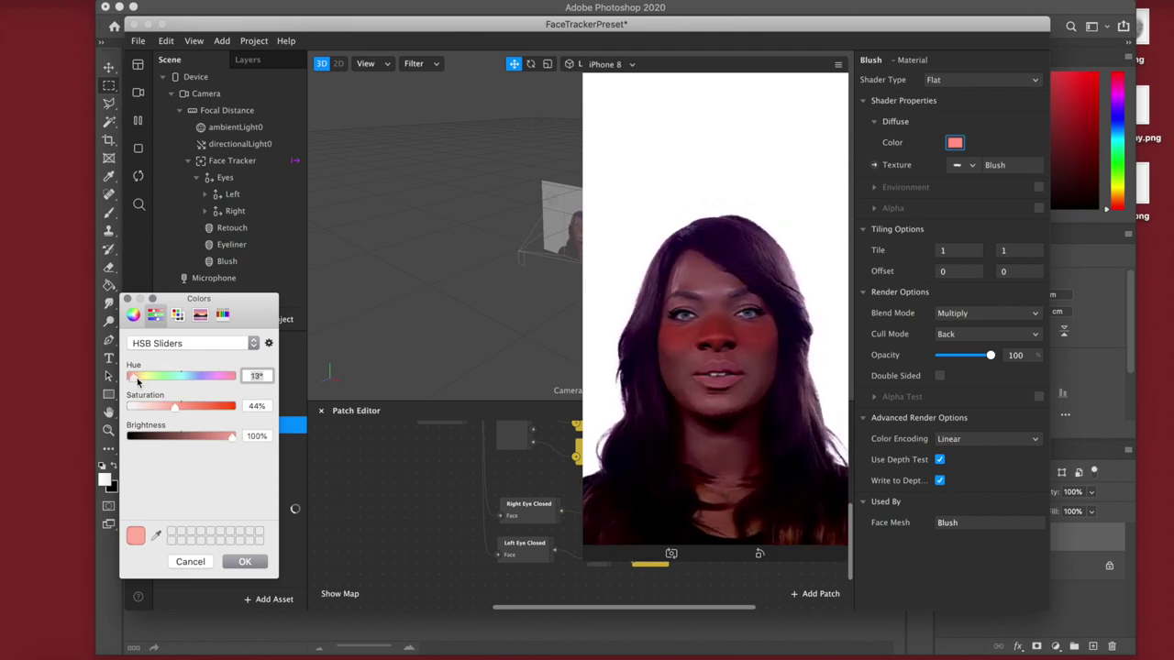
pyautogui.click(245, 563)
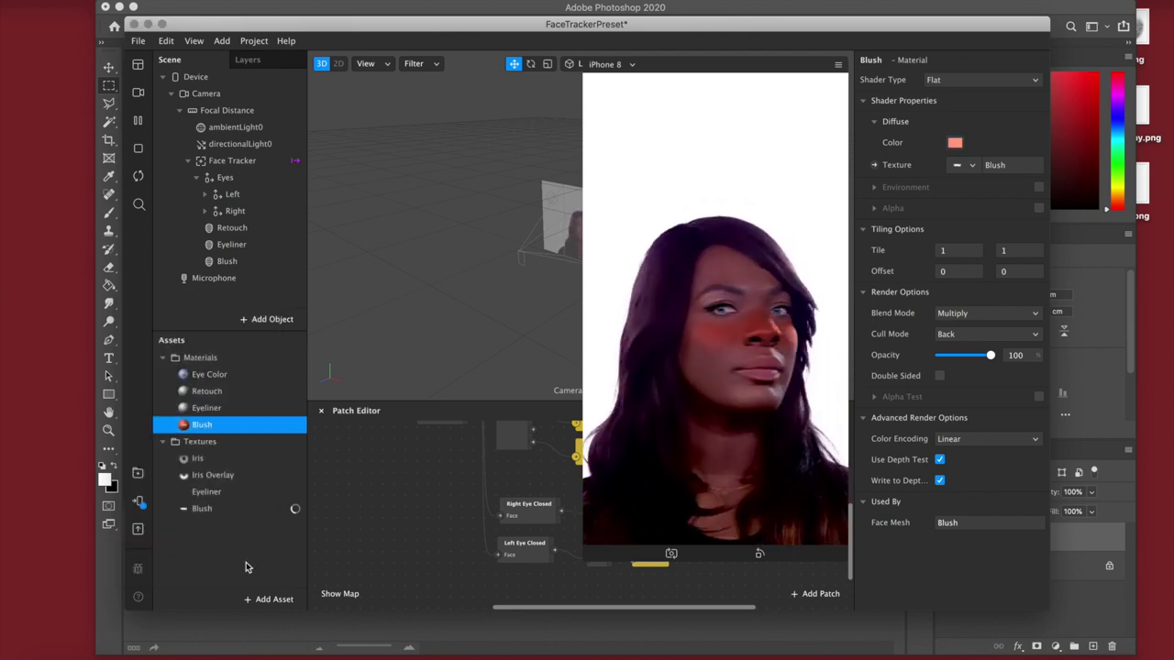
# - Turn on the no-compression option for the Blush texture and reselect the Blush material
pyautogui.click(260, 510)
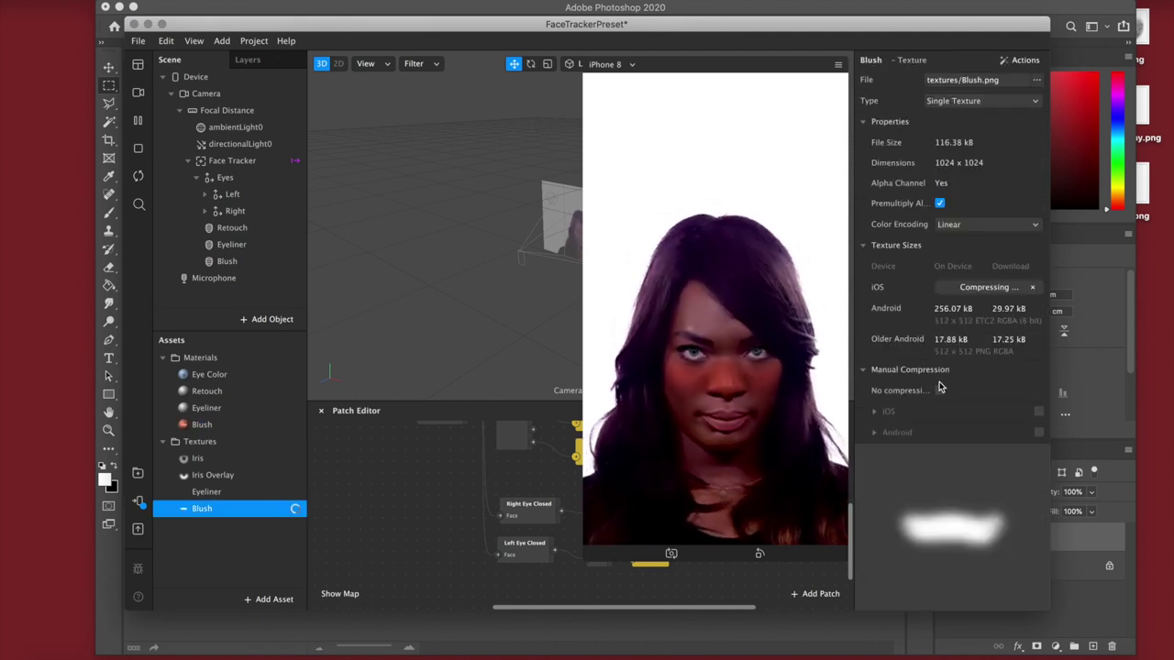
pyautogui.click(940, 381)
pyautogui.click(192, 427)
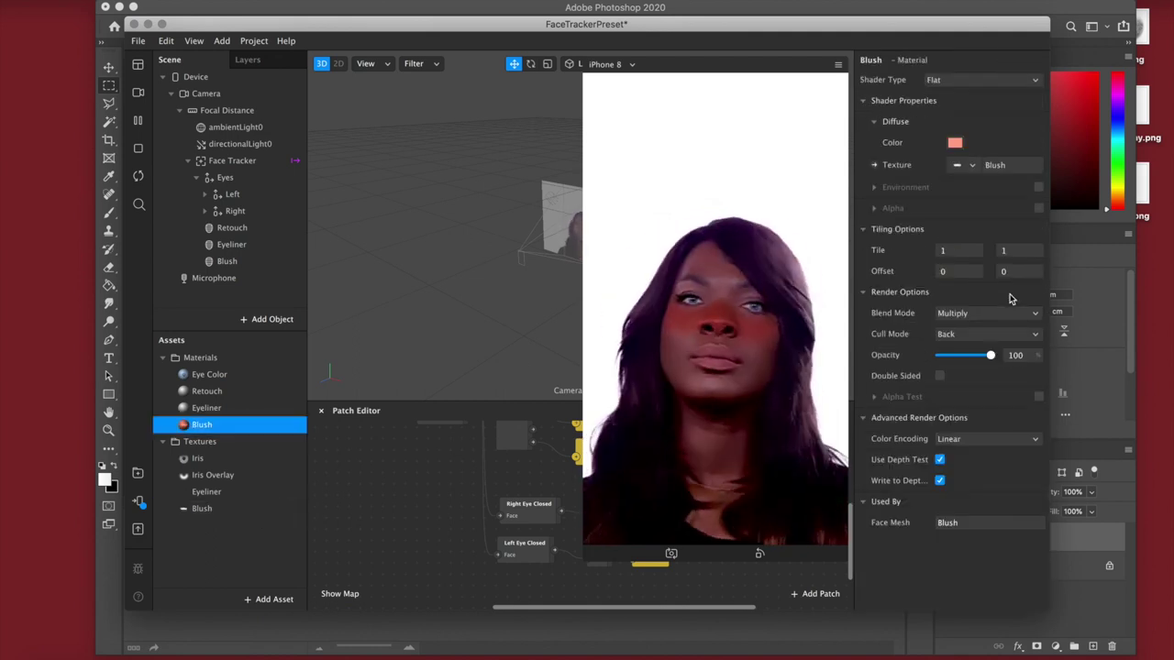
# - Lower the Blush material's opacity to 45% and send the effect to the phone for preview in Spark AR Player
pyautogui.click(954, 360)
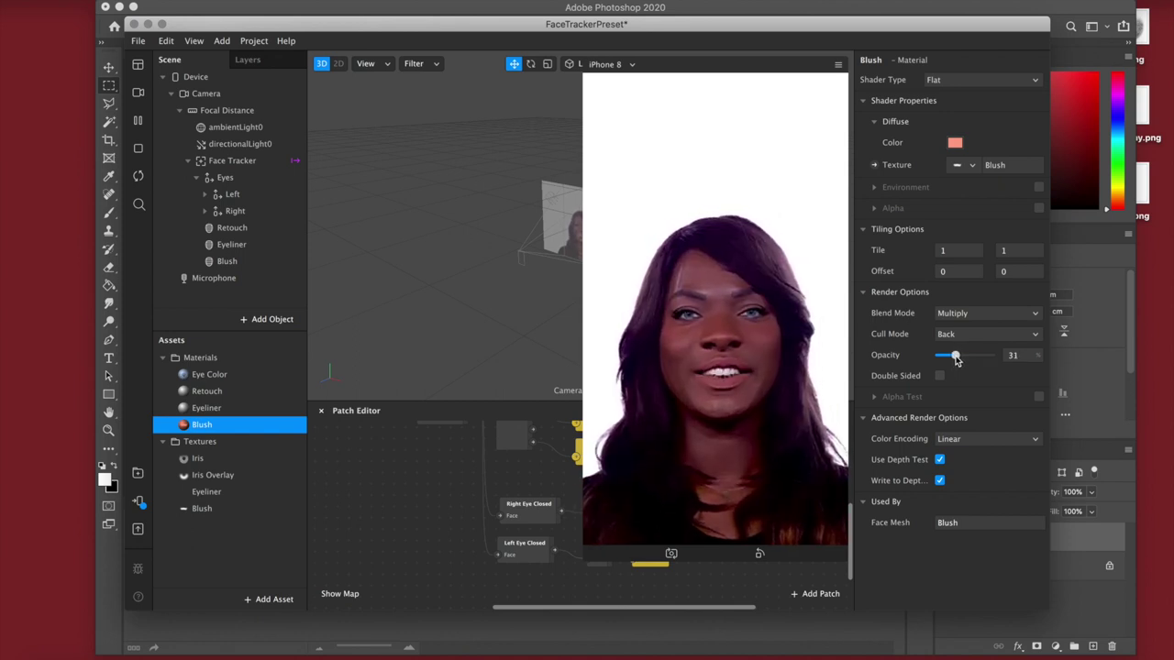
pyautogui.click(137, 501)
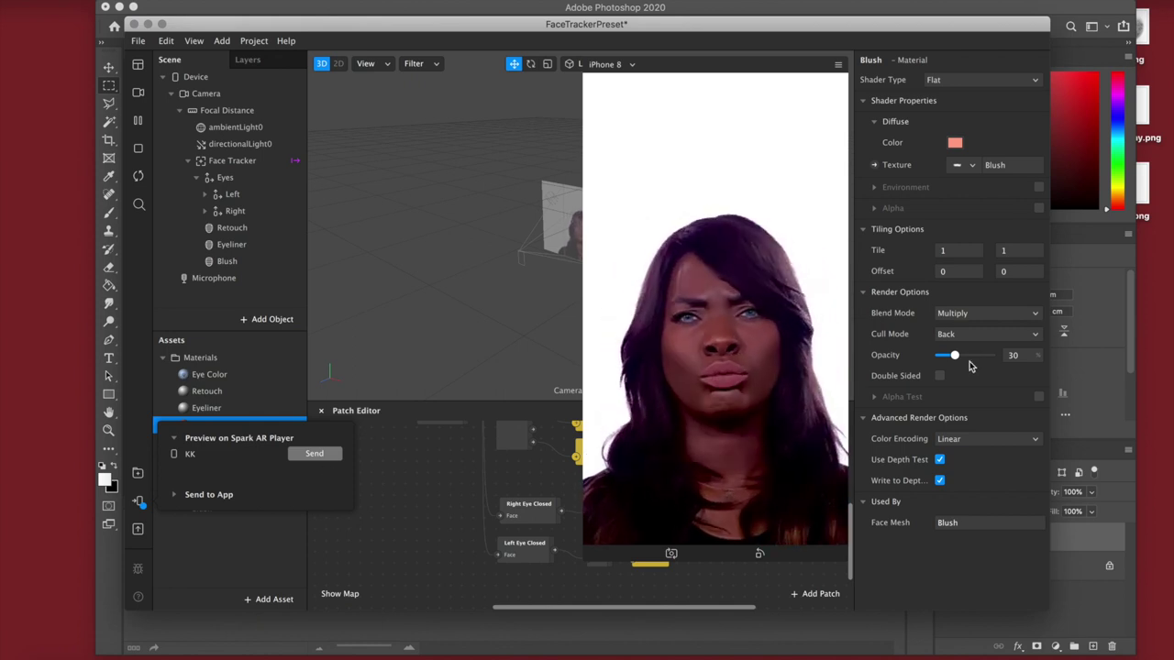
pyautogui.moveTo(955, 355); pyautogui.dragTo(965, 358)
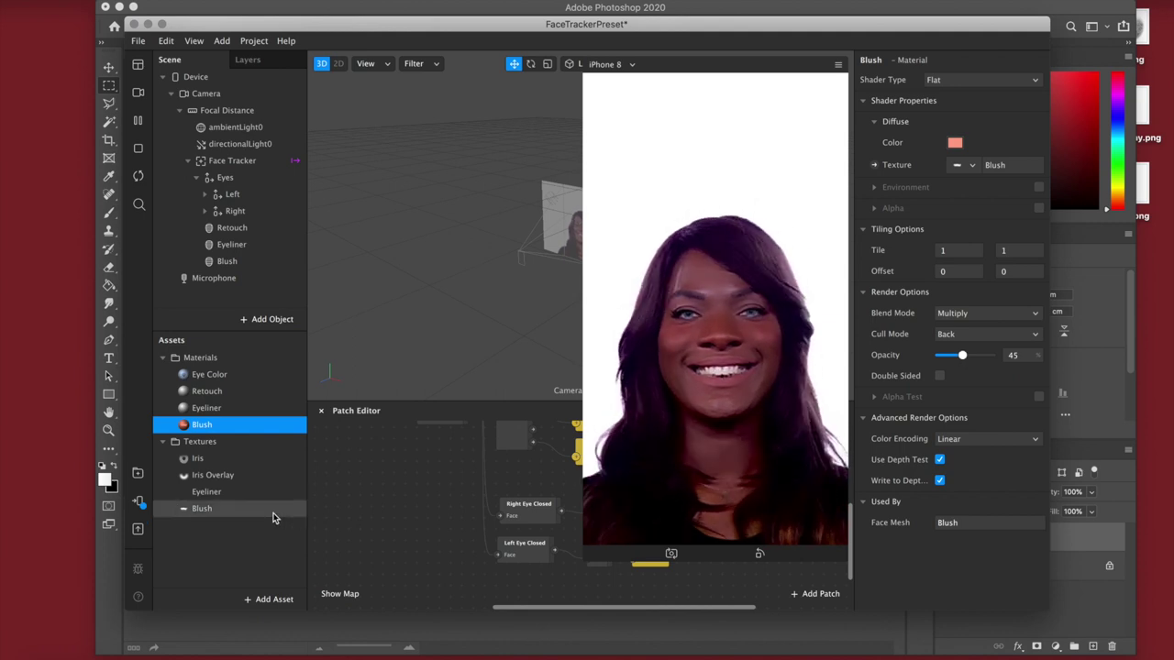
pyautogui.click(137, 502)
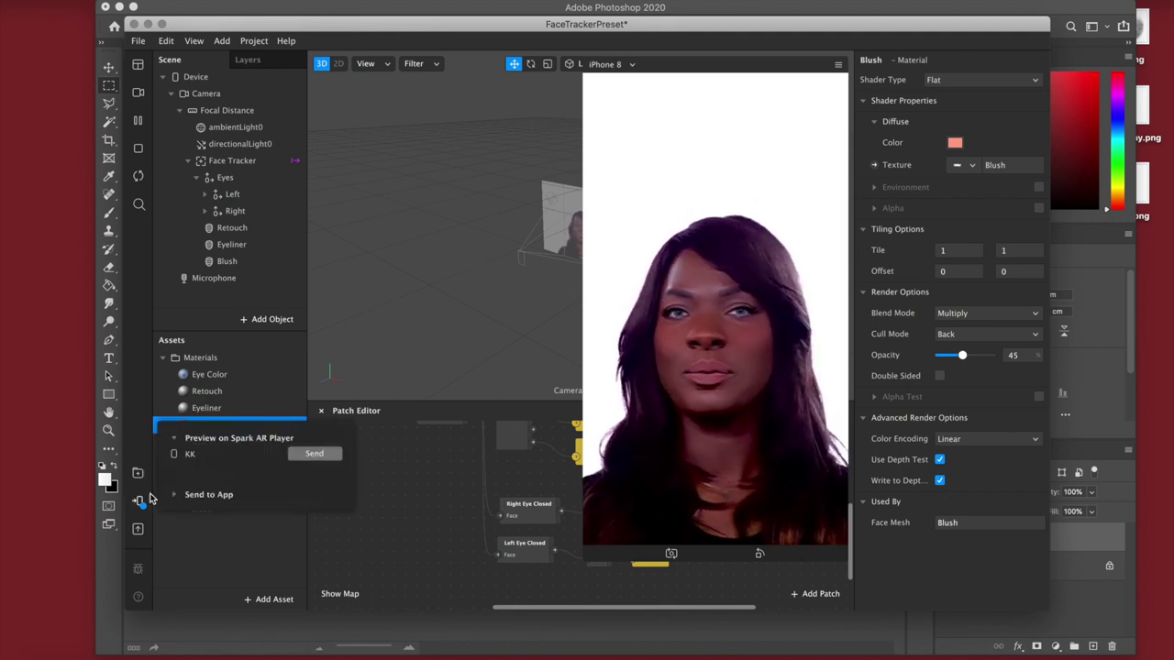
pyautogui.click(325, 451)
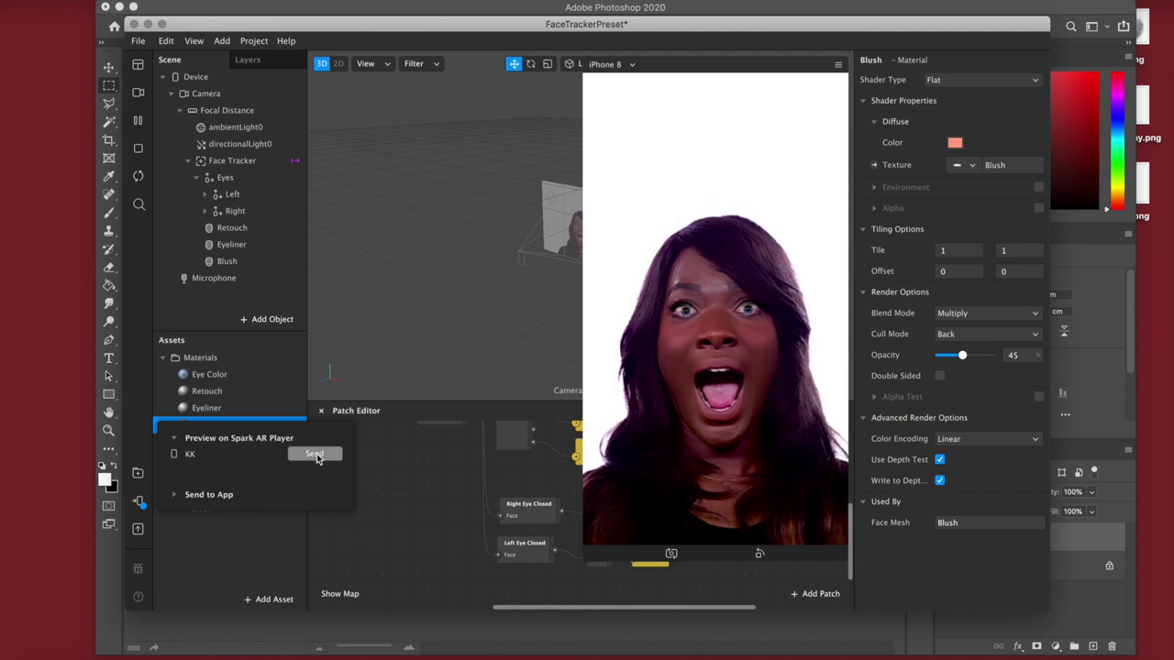
# - Set the hue of the Blush material's diffuse color to 4° and send the updated effect to the phone
pyautogui.click(955, 142)
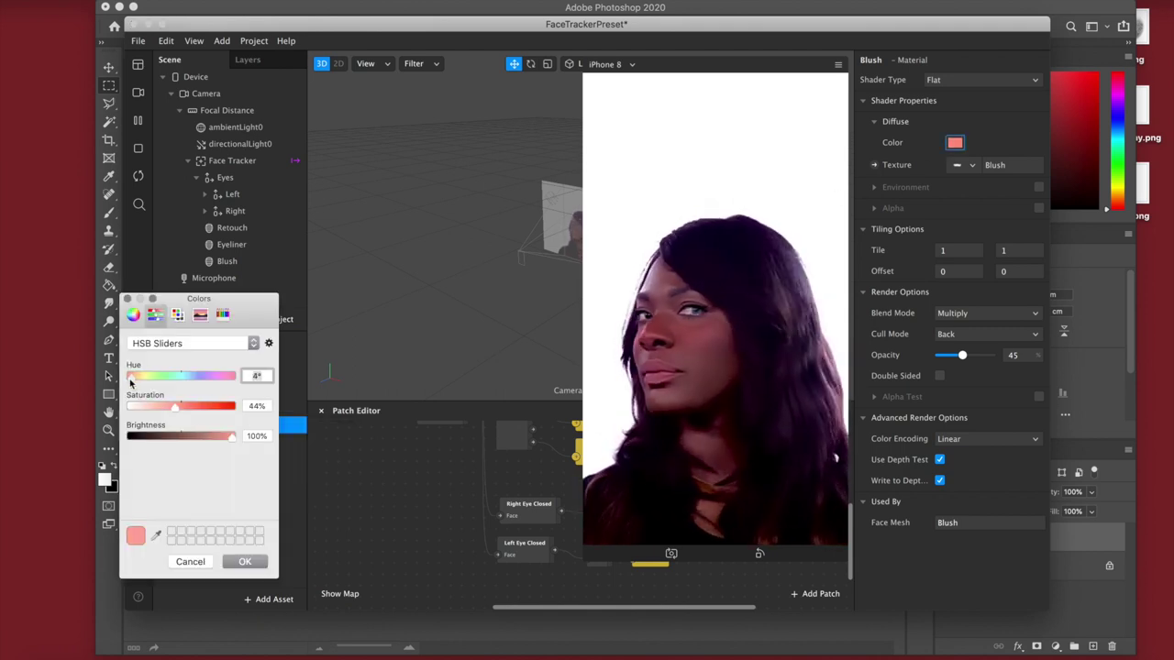
pyautogui.click(249, 562)
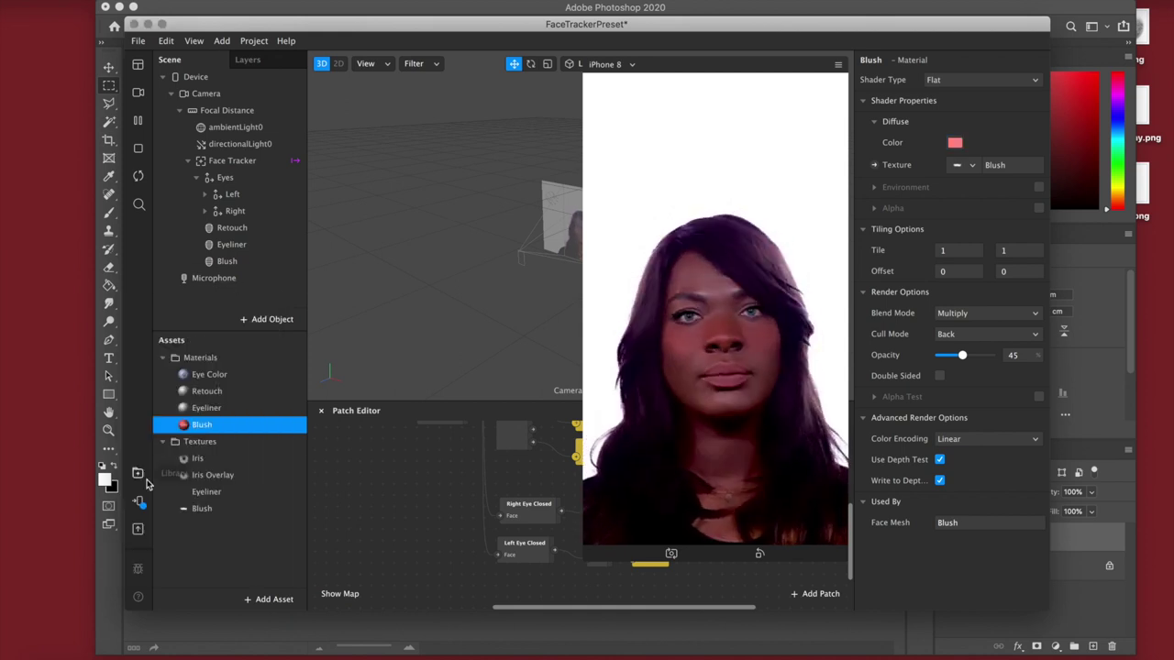
pyautogui.click(138, 500)
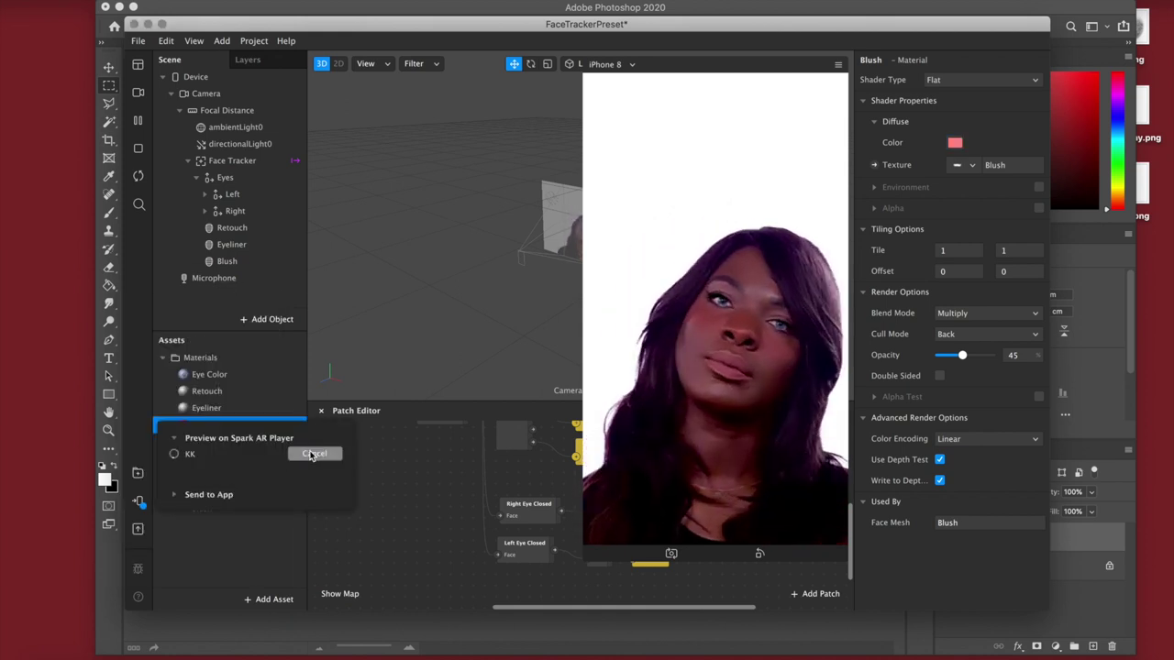
pyautogui.click(312, 455)
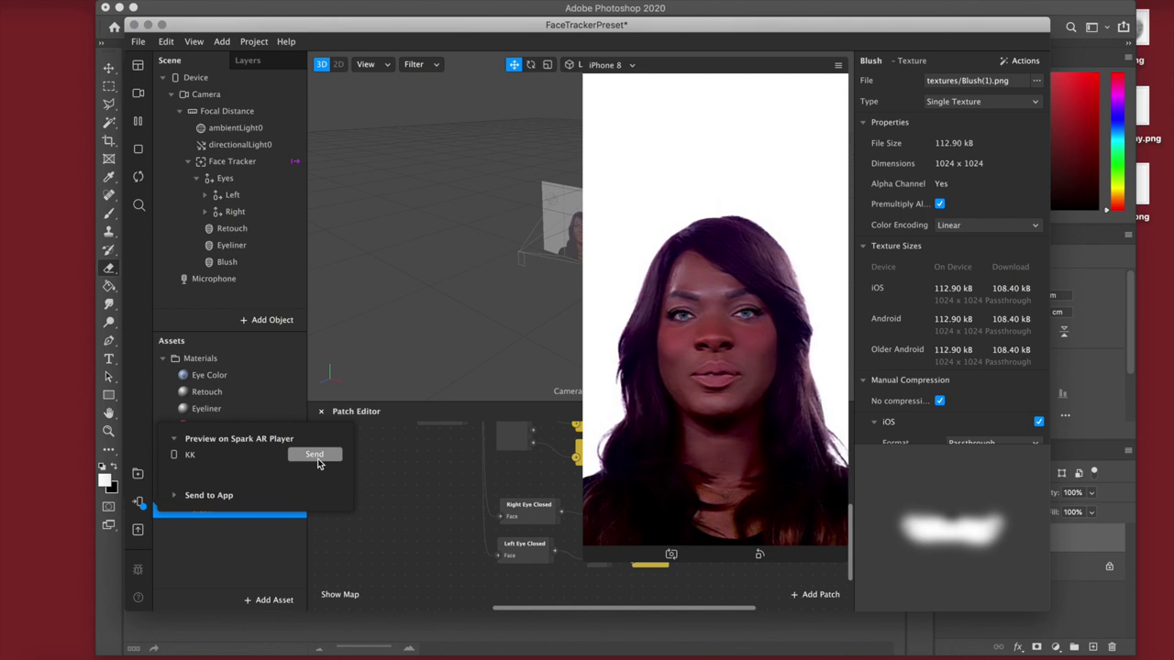
# - Darken the Blush material's diffuse color to 82% brightness and send the effect to the phone again
pyautogui.click(241, 516)
pyautogui.click(202, 425)
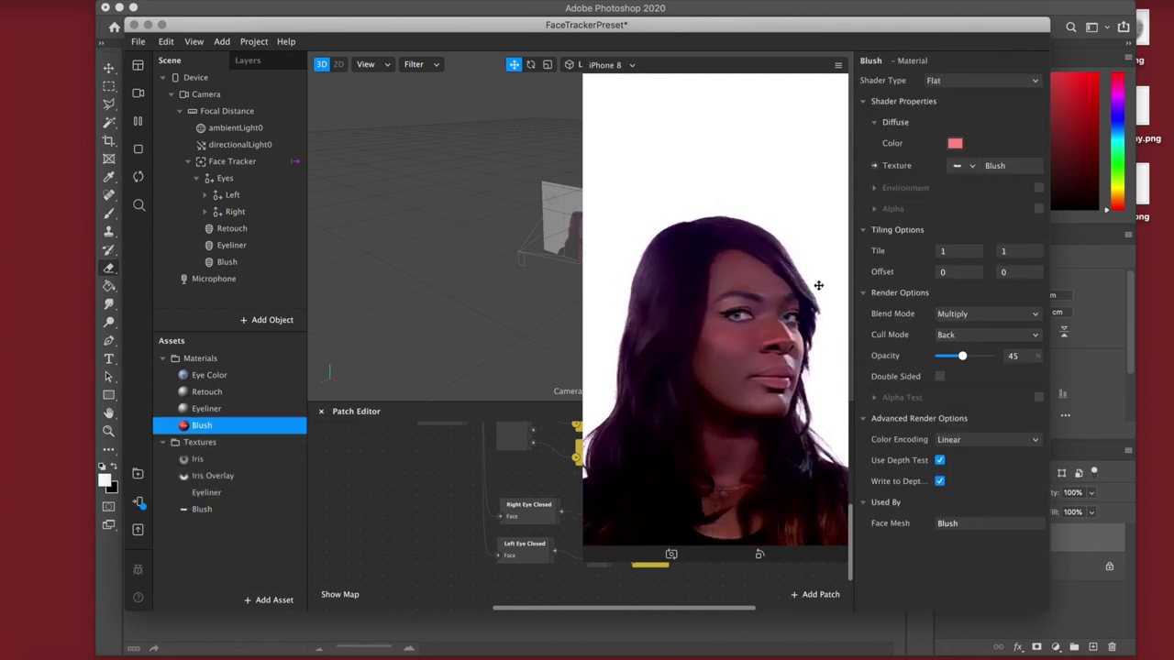
pyautogui.click(954, 144)
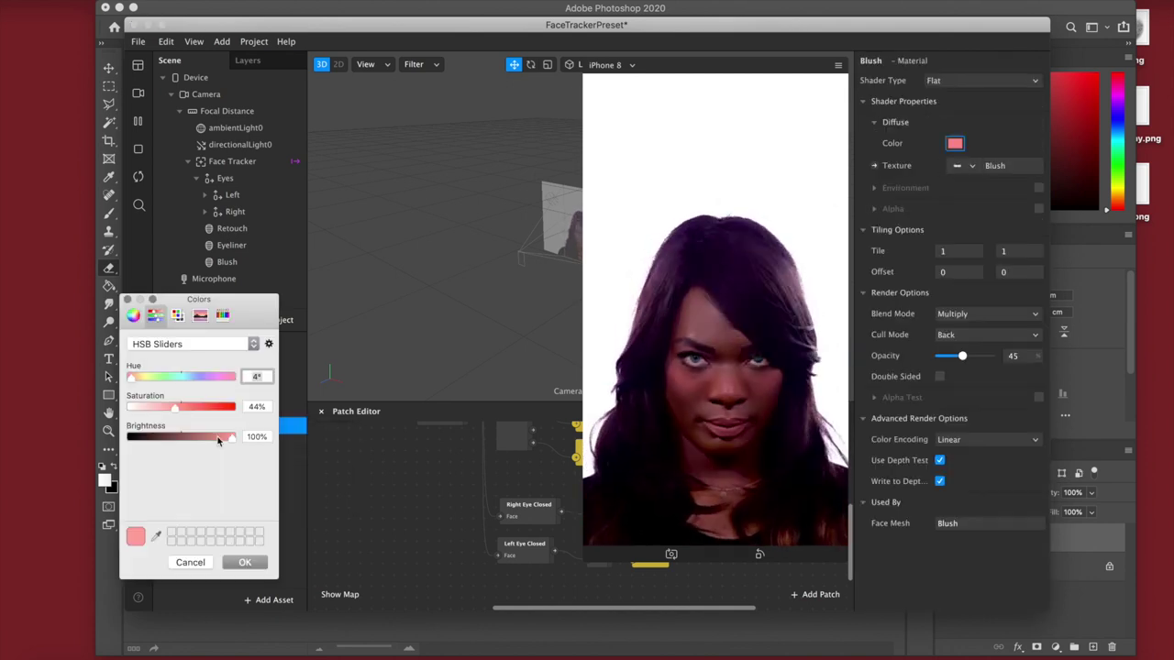
pyautogui.moveTo(217, 440); pyautogui.dragTo(213, 435)
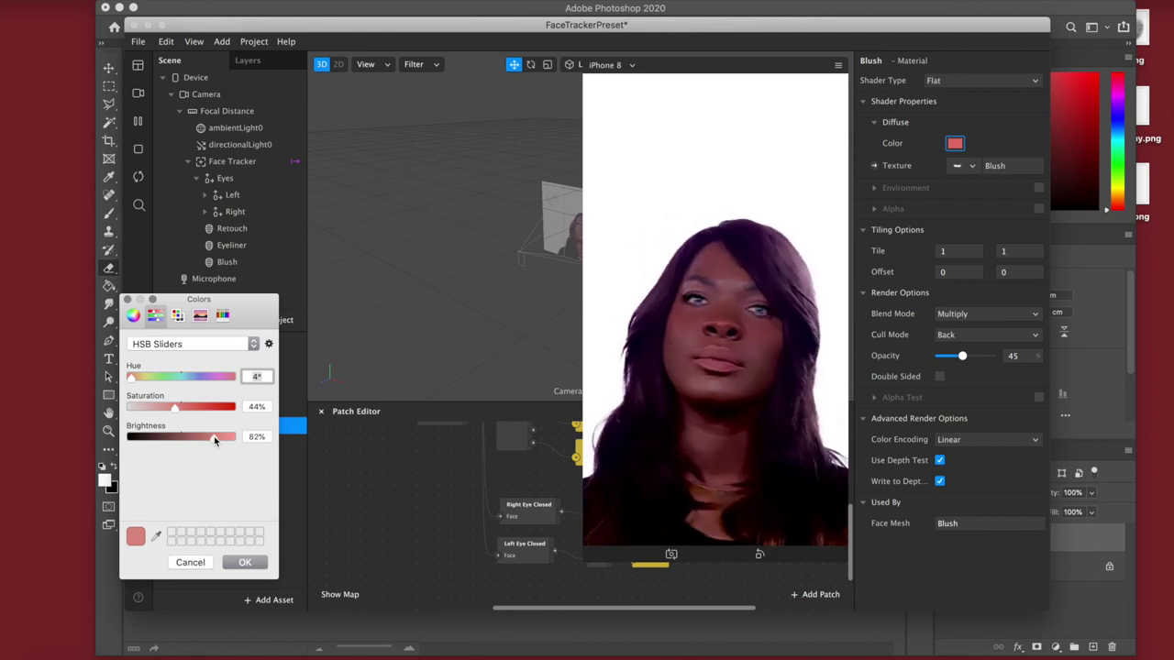
pyautogui.click(251, 567)
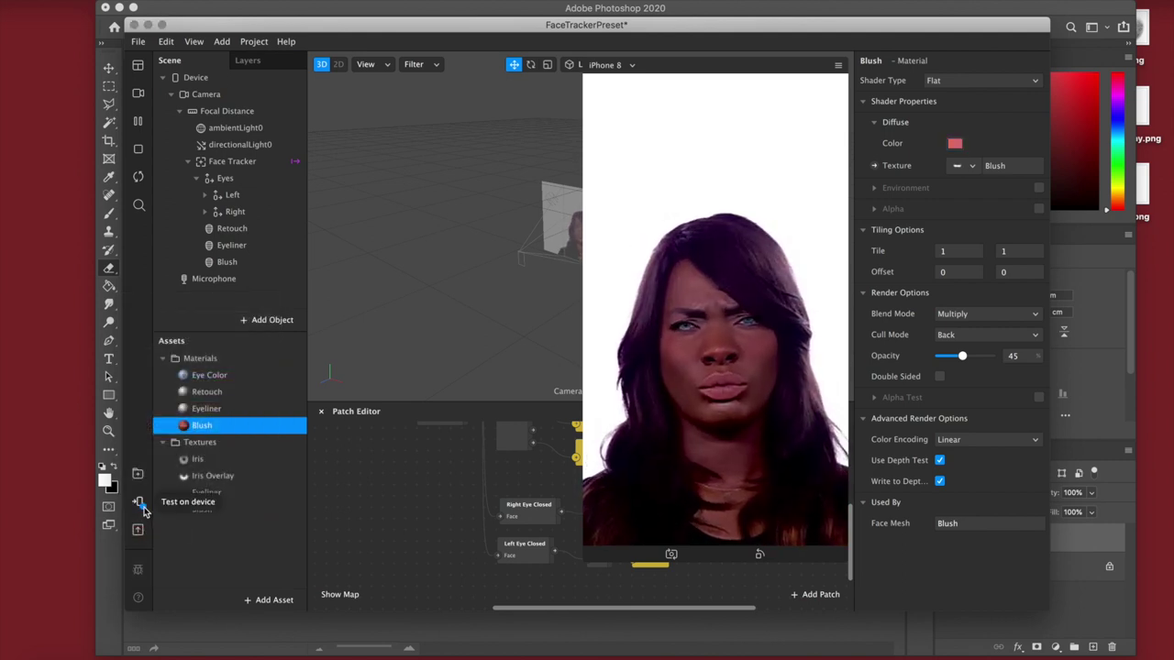
pyautogui.click(138, 502)
pyautogui.click(313, 455)
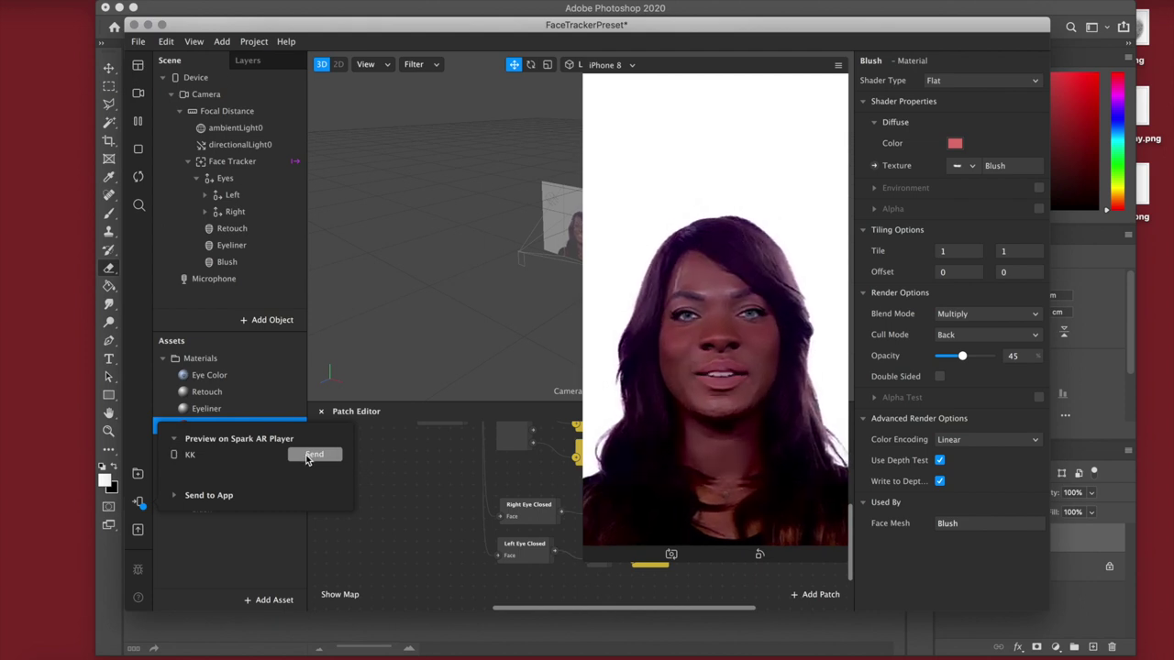
# - Reduce the Blush material's opacity to 32% and send the effect to the phone preview
pyautogui.moveTo(962, 357); pyautogui.dragTo(955, 358)
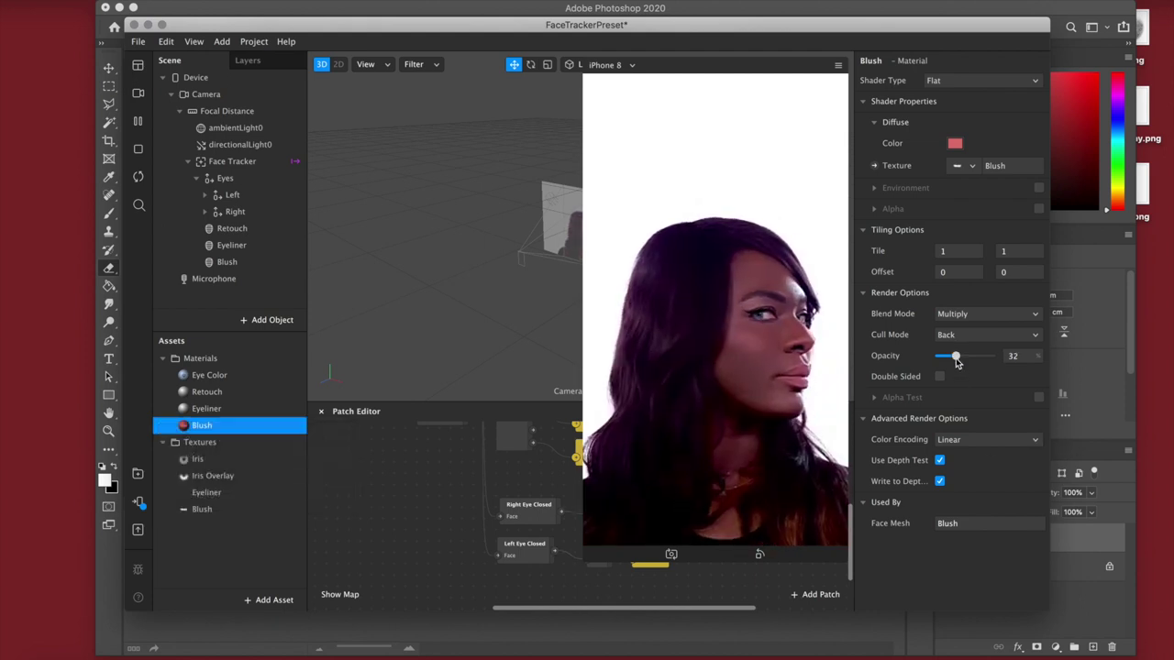
pyautogui.click(137, 503)
pyautogui.click(319, 455)
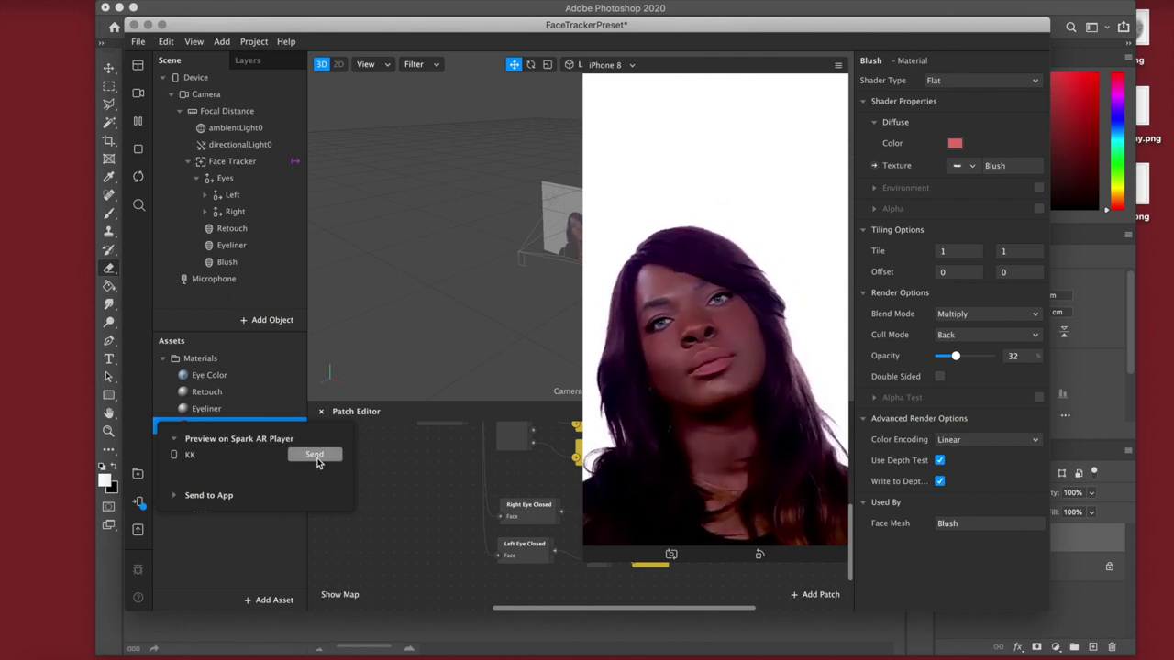
# - Open the Eyeliner face mesh's properties, send the effect to the phone for another test, and clear the selection
pyautogui.click(247, 246)
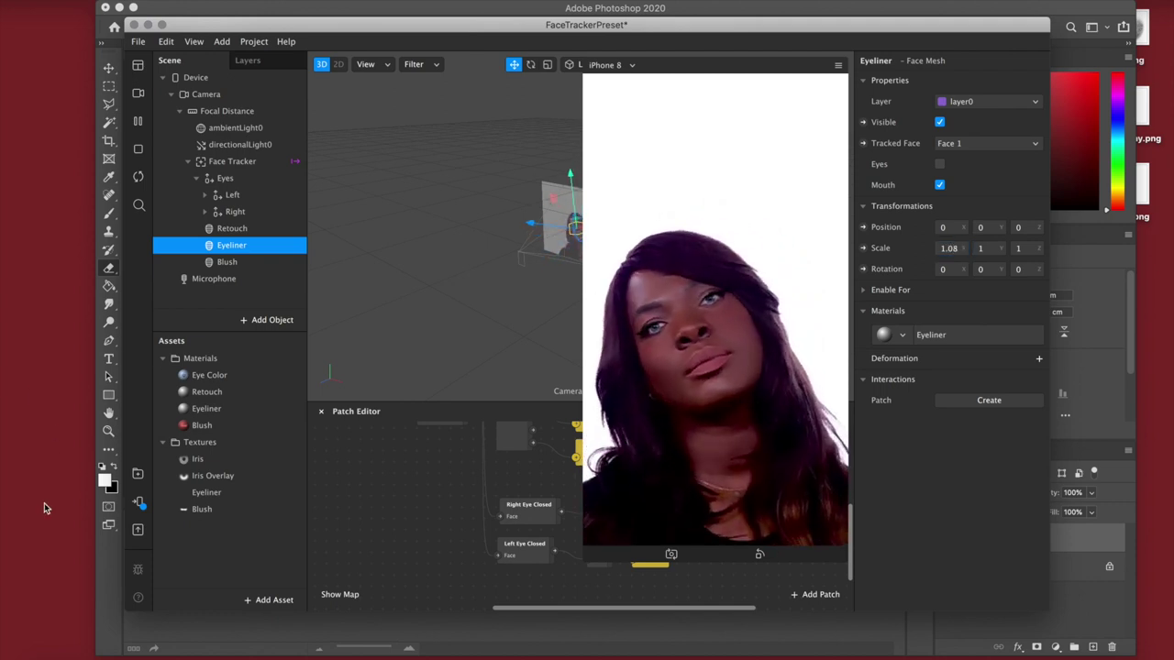
pyautogui.click(142, 502)
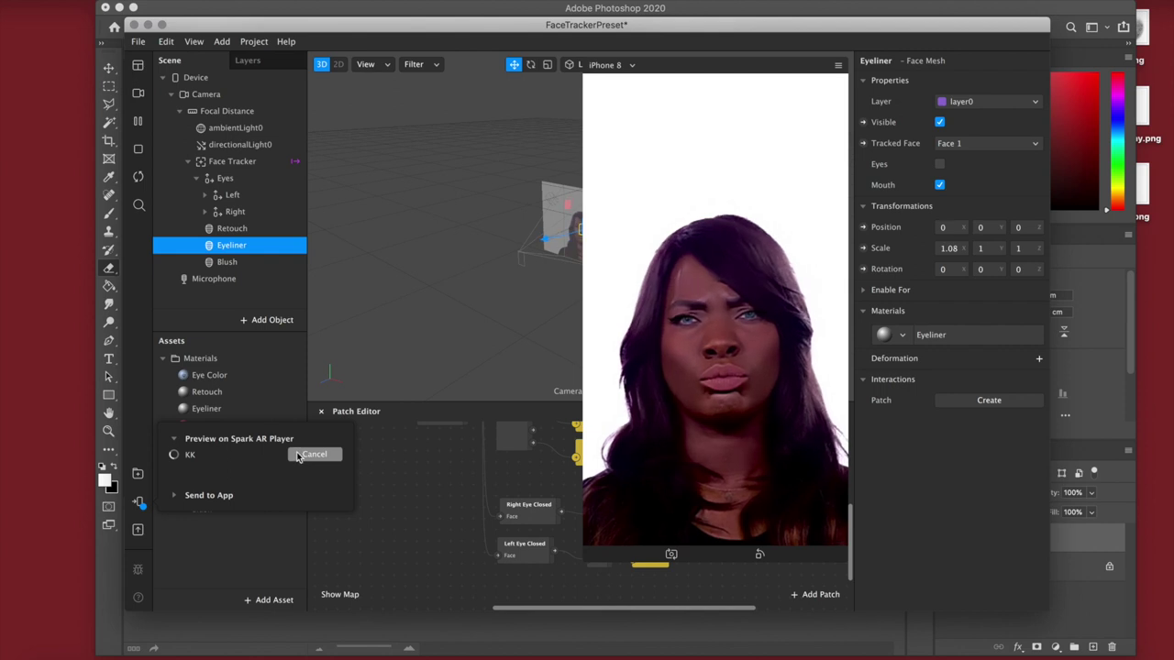
pyautogui.click(313, 453)
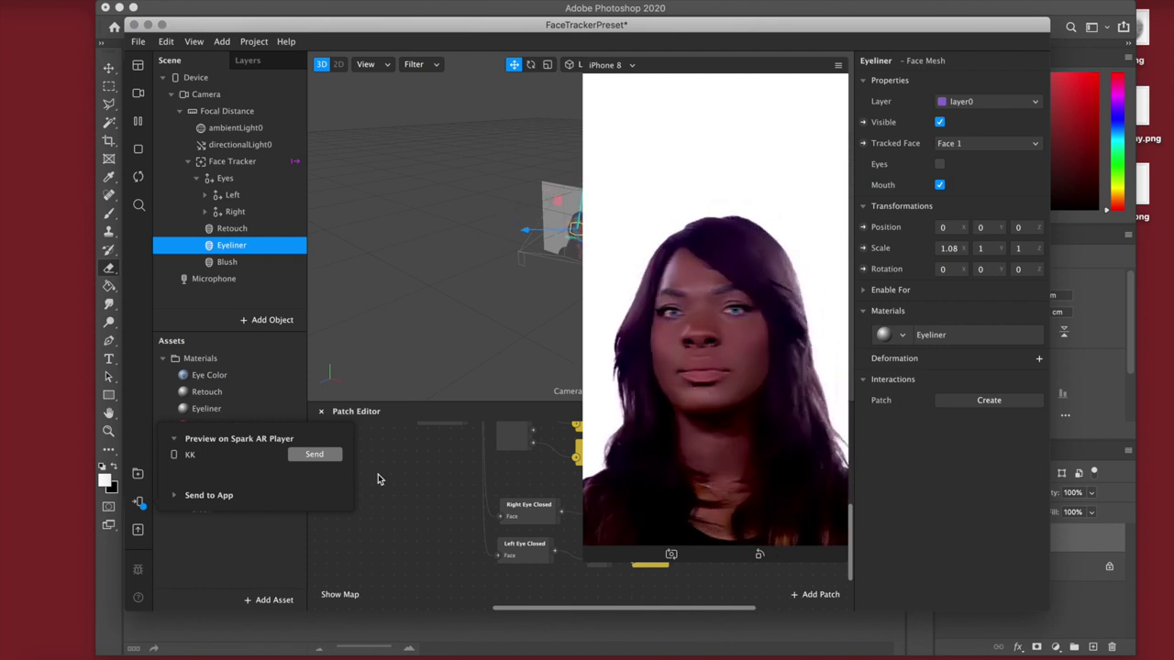
pyautogui.click(342, 391)
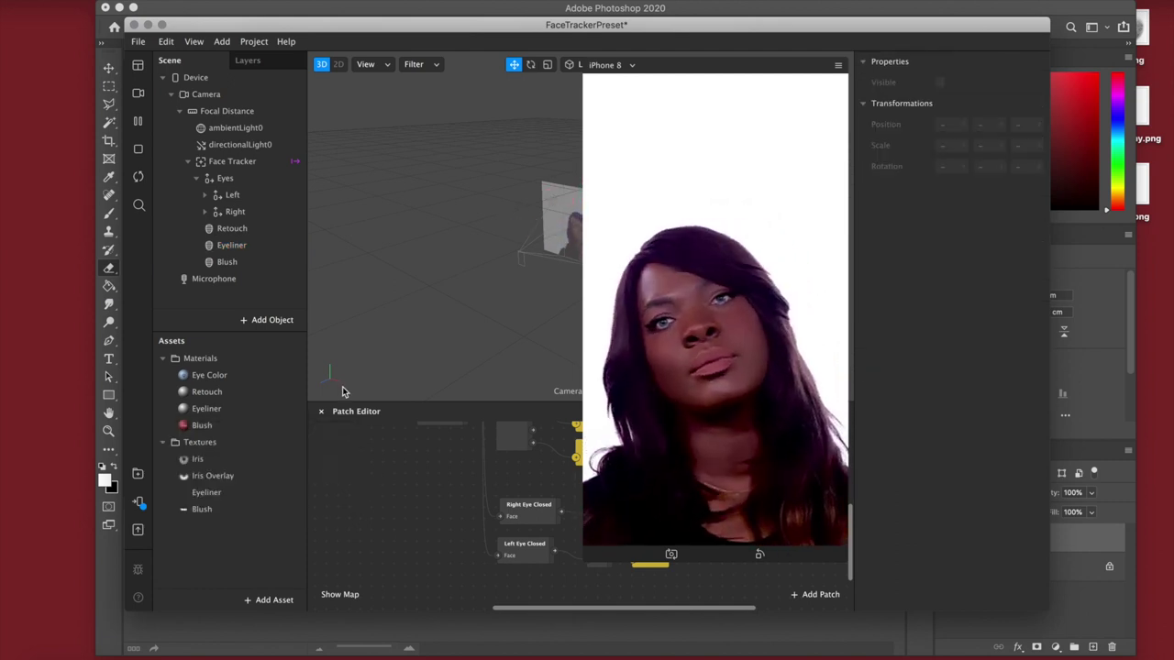
# - Save the project to the Desktop under the name Eye Color
pyautogui.click(138, 41)
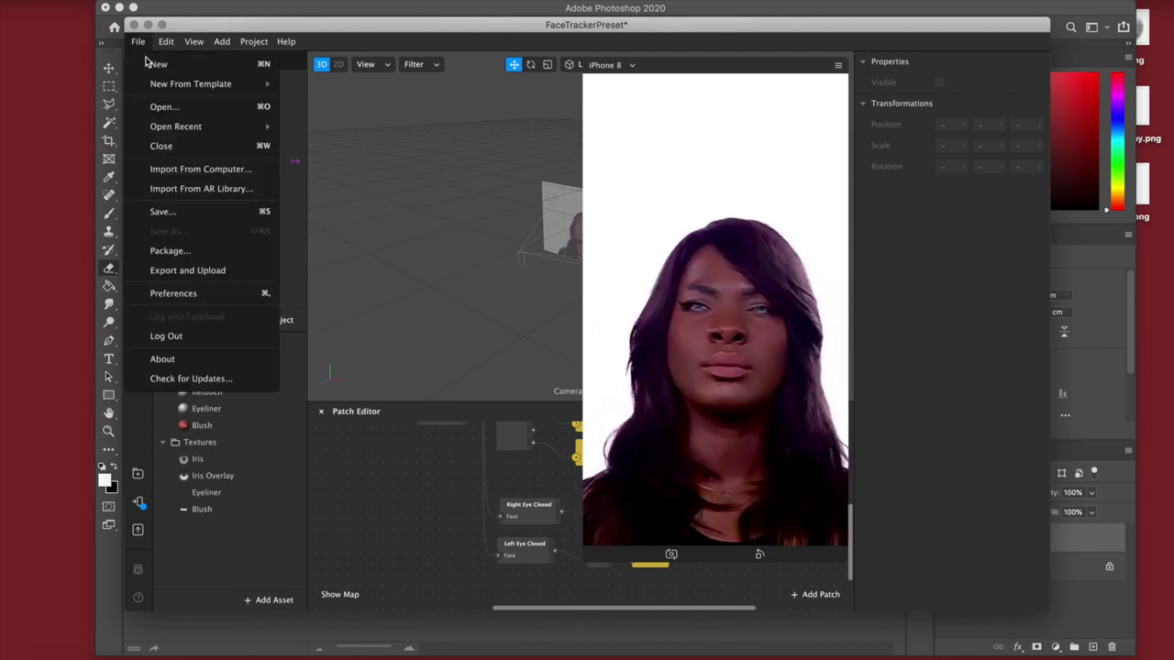
pyautogui.click(200, 210)
pyautogui.click(568, 213)
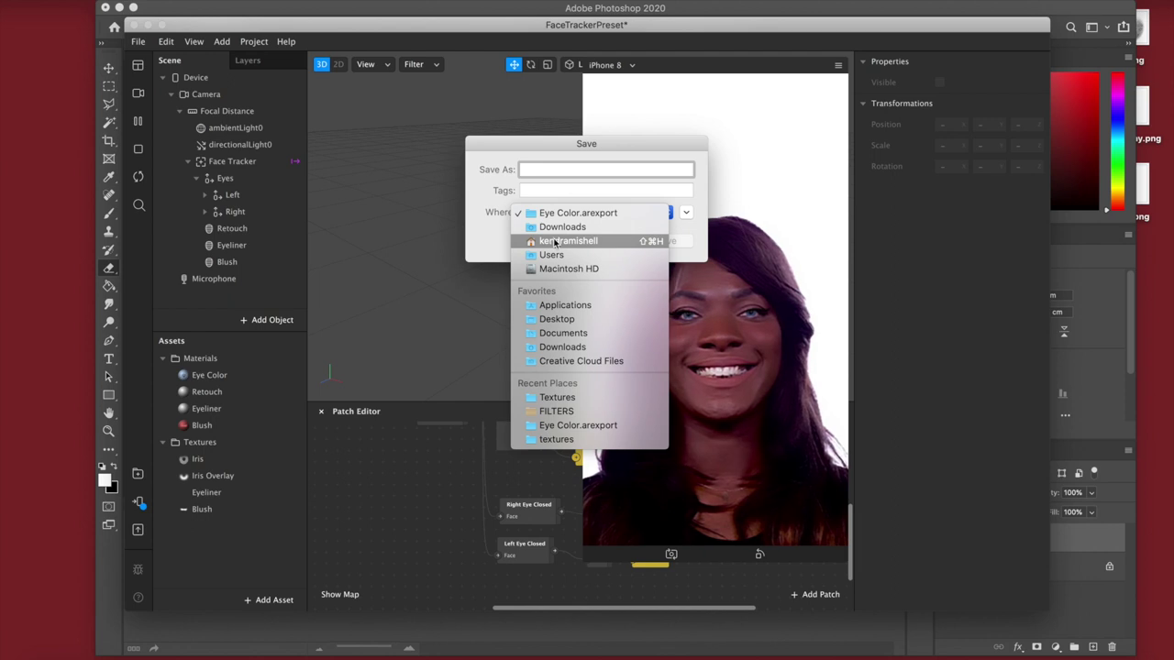
pyautogui.click(556, 318)
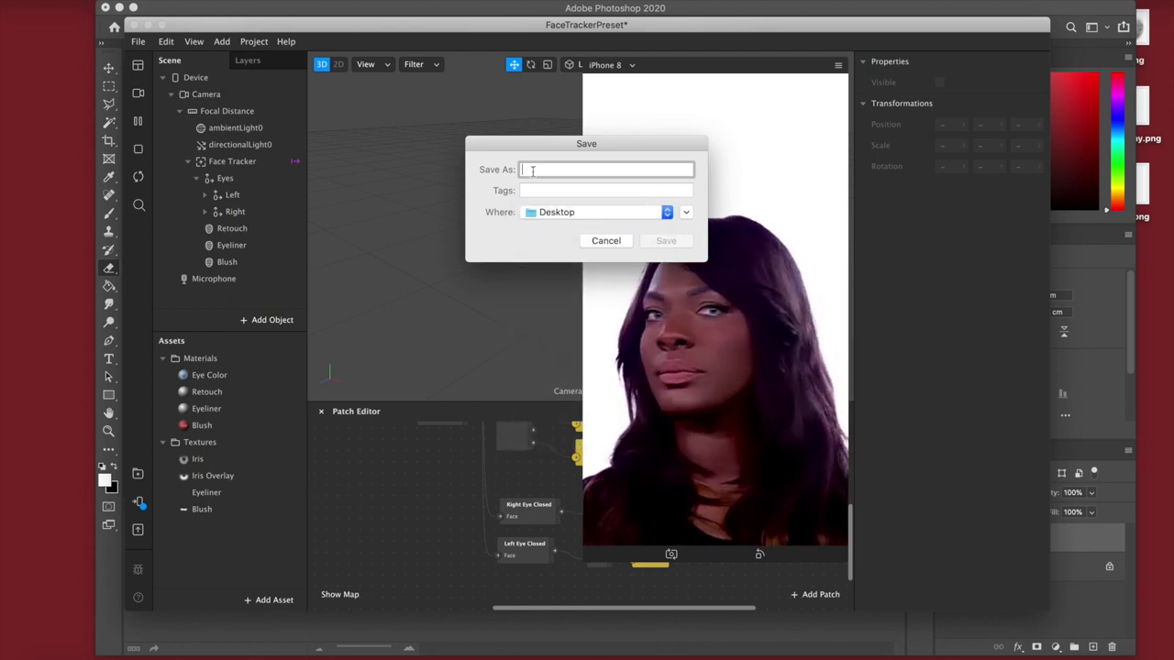
pyautogui.write('Eye ')
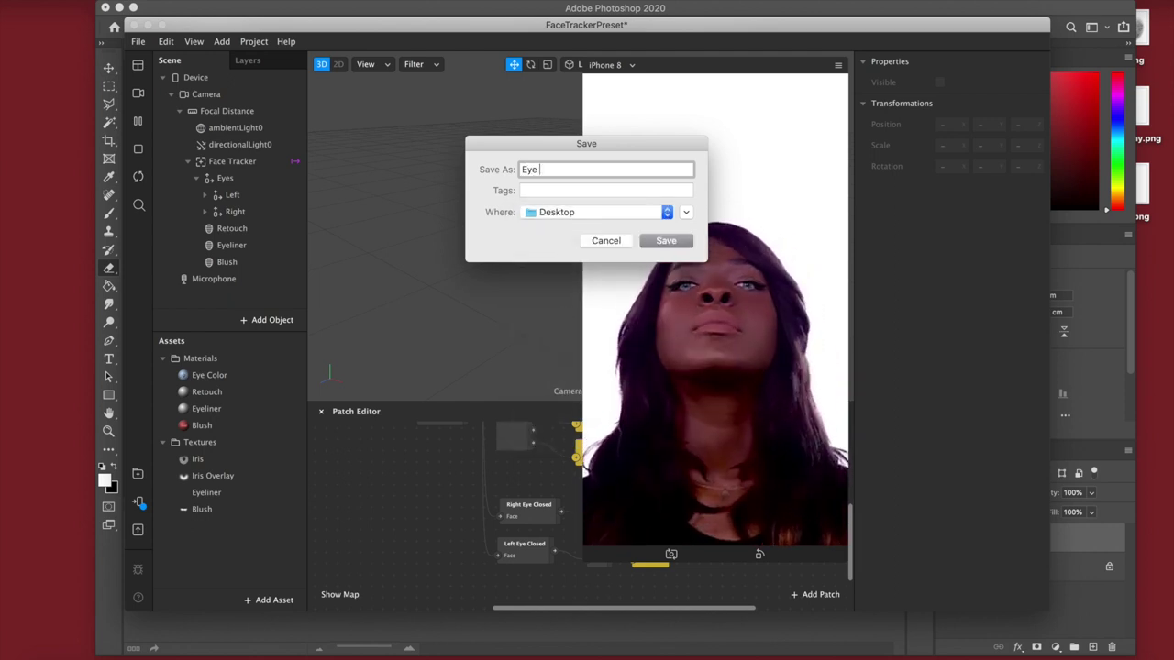
pyautogui.write('Co')
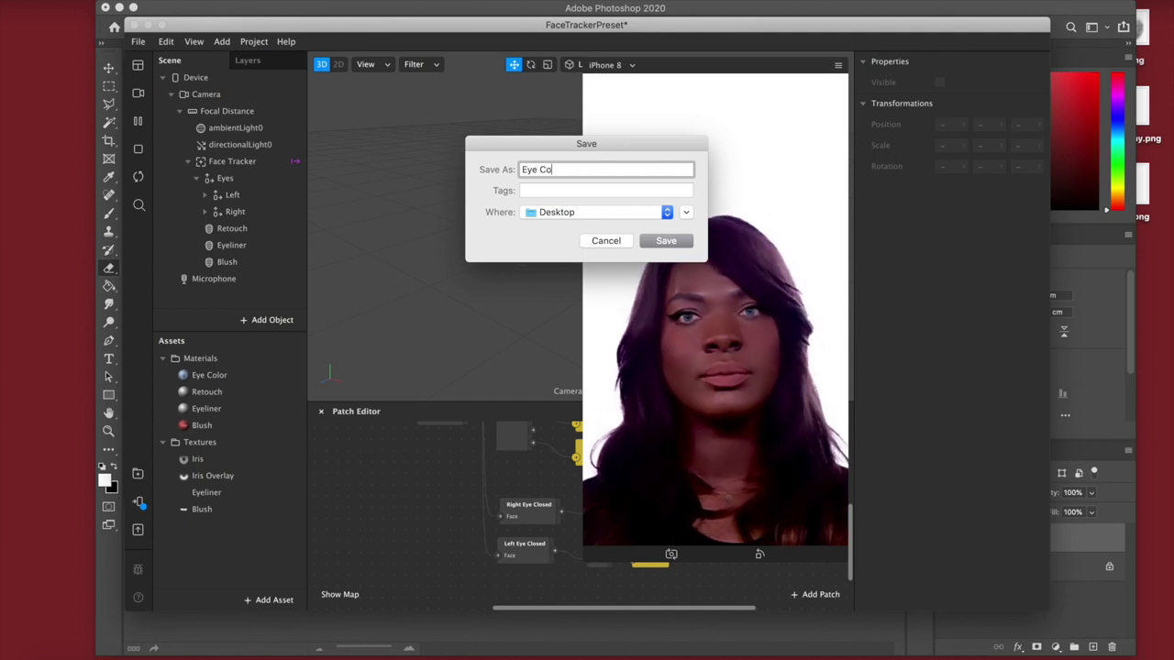
pyautogui.write('lor')
pyautogui.press('Return')
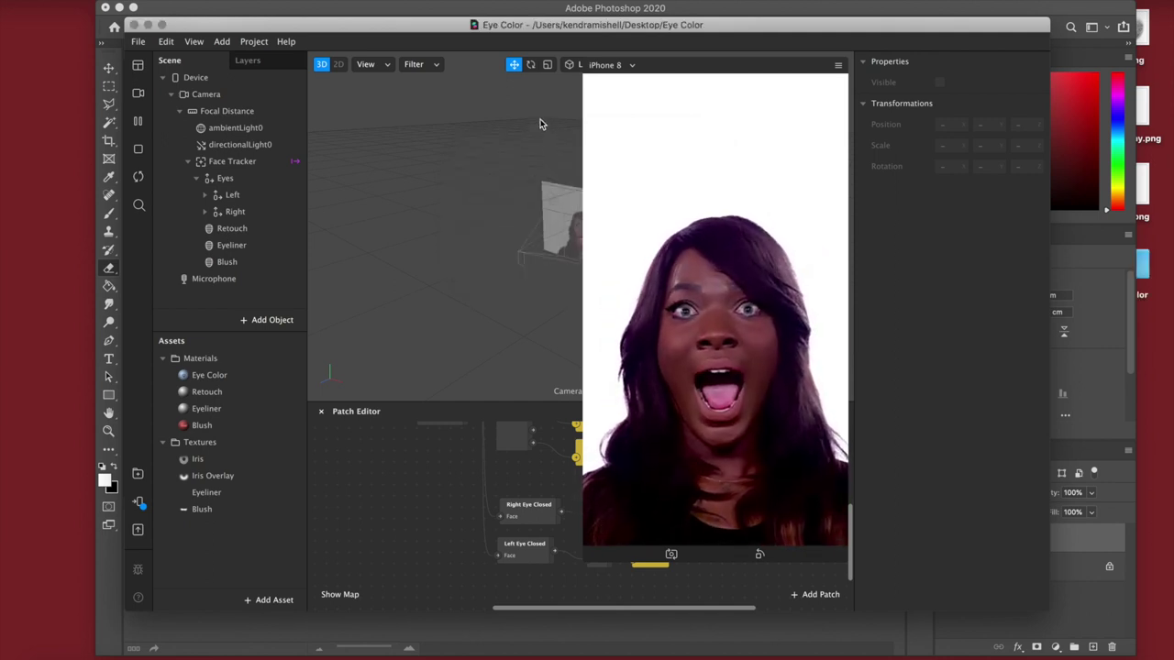
# - Shrink the enlarged iPhone 8 preview, and minimize the Photoshop and Spark AR Studio windows to clear the desktop
pyautogui.click(589, 560)
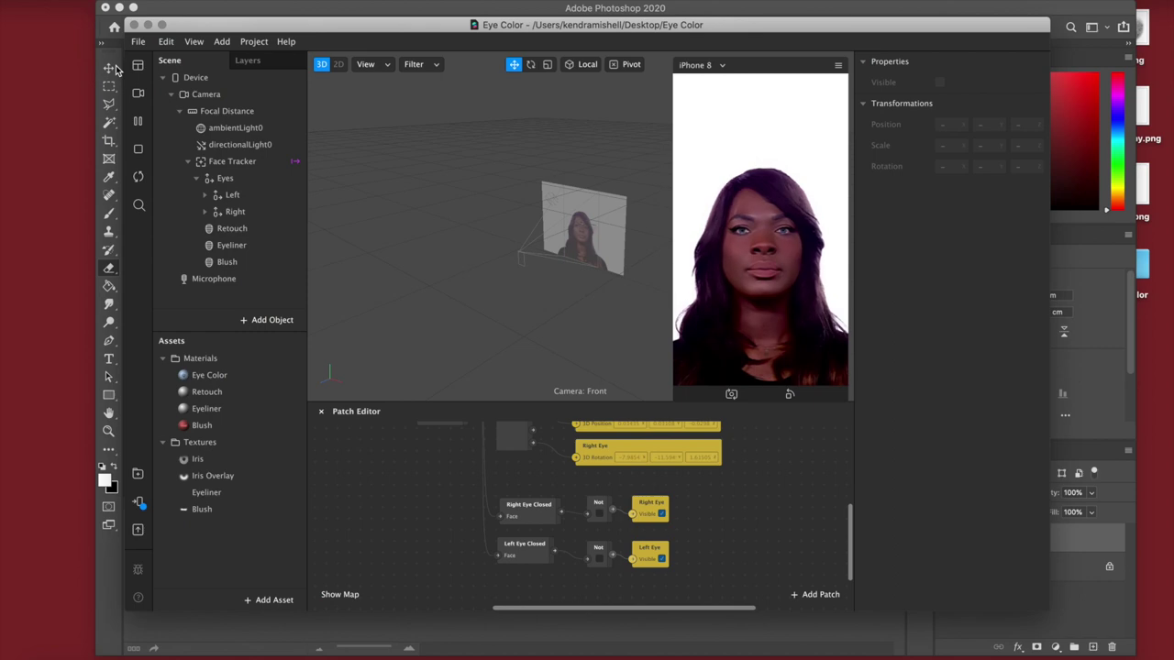
pyautogui.click(119, 8)
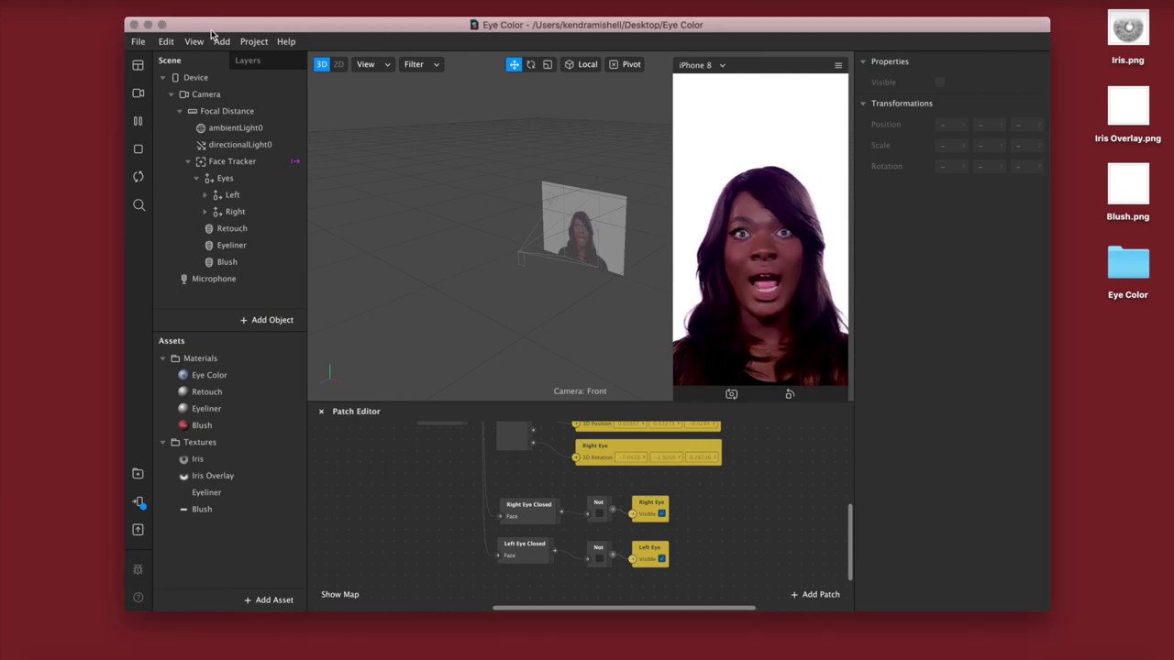
pyautogui.click(148, 26)
pyautogui.click(656, 198)
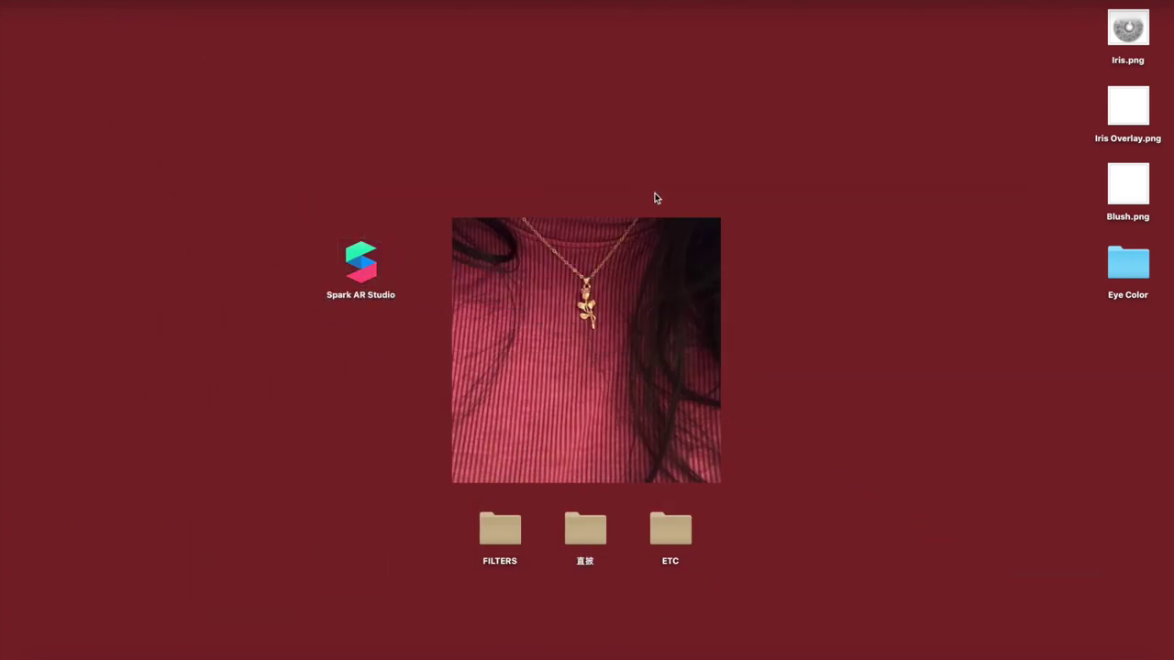